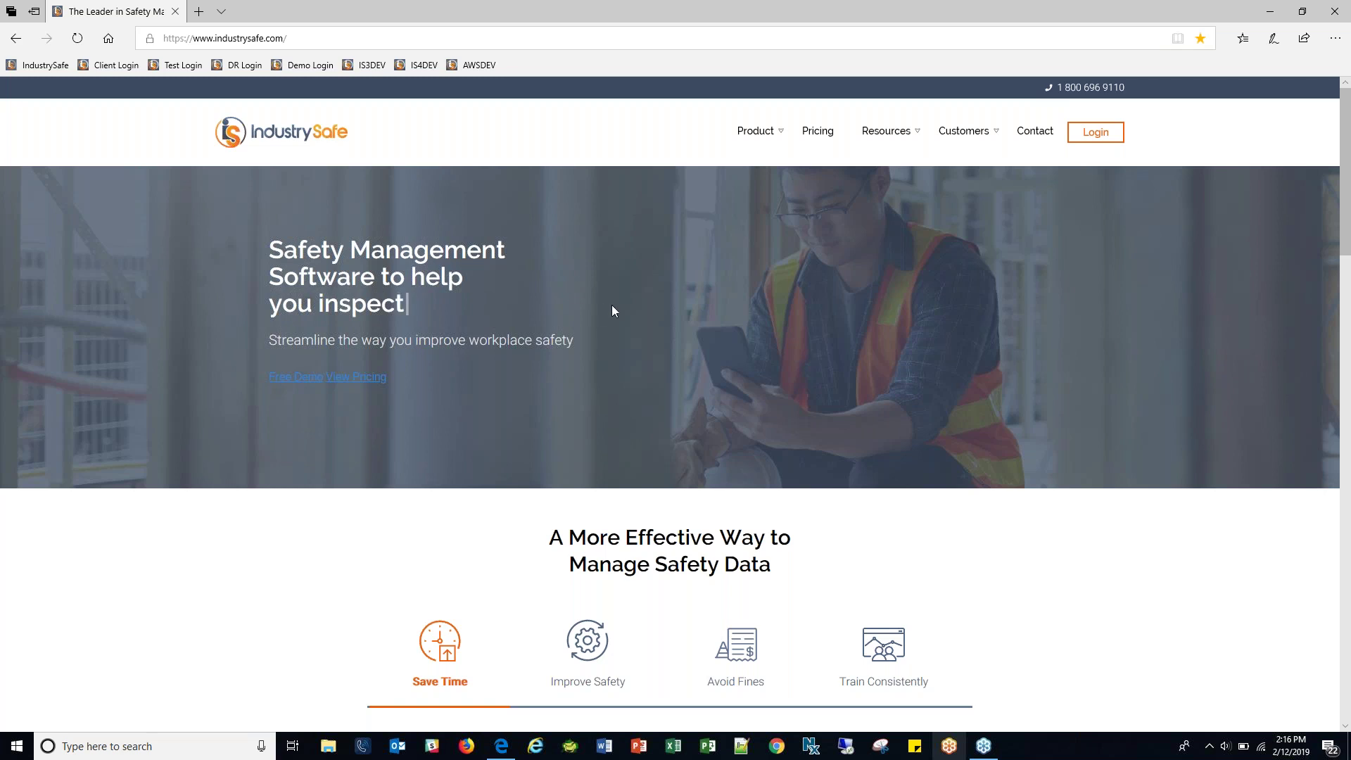
Go from the IndustrySafe marketing site to the client login page at app.industrysafe.com.
{"action": "scroll", "coordinate": [615, 307], "scroll_direction": "up", "scroll_amount": 3}
{"action": "left_click", "coordinate": [298, 383]}
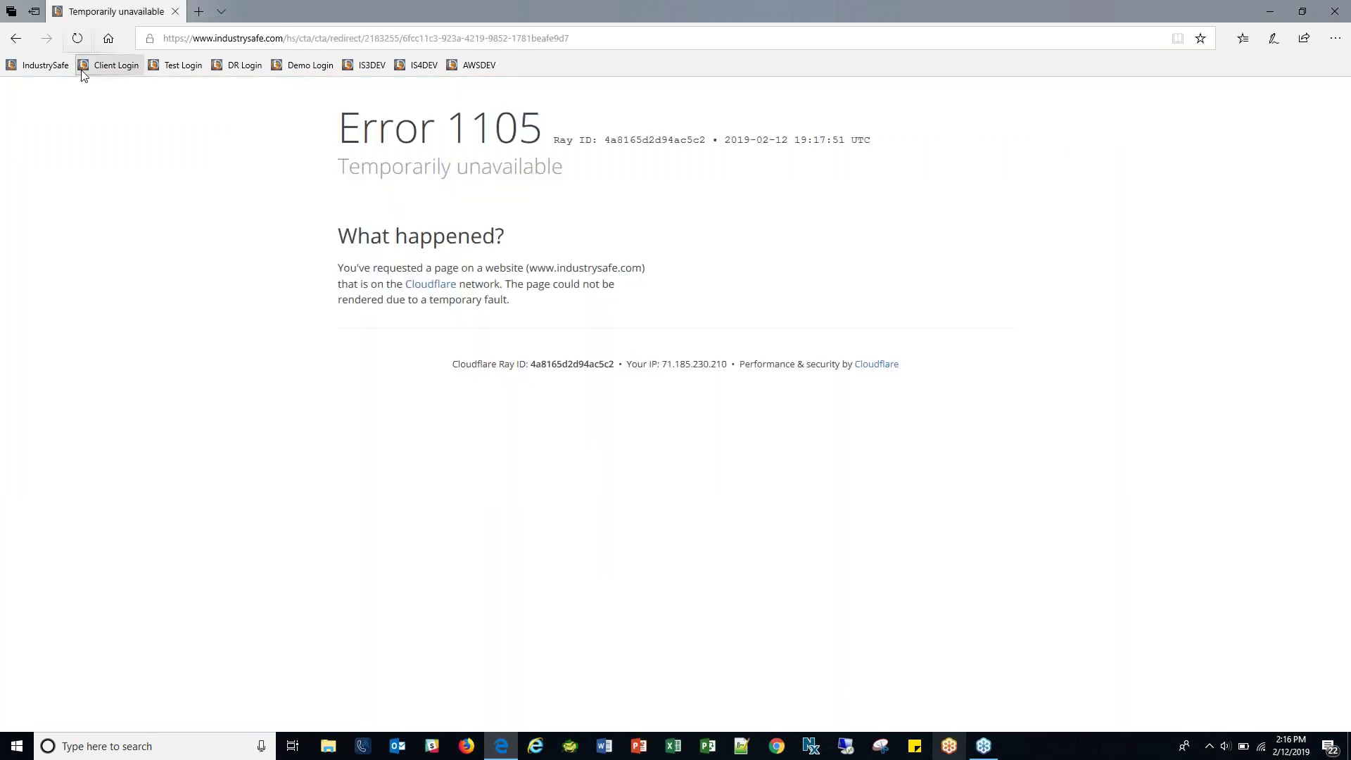
{"action": "left_click", "coordinate": [45, 65]}
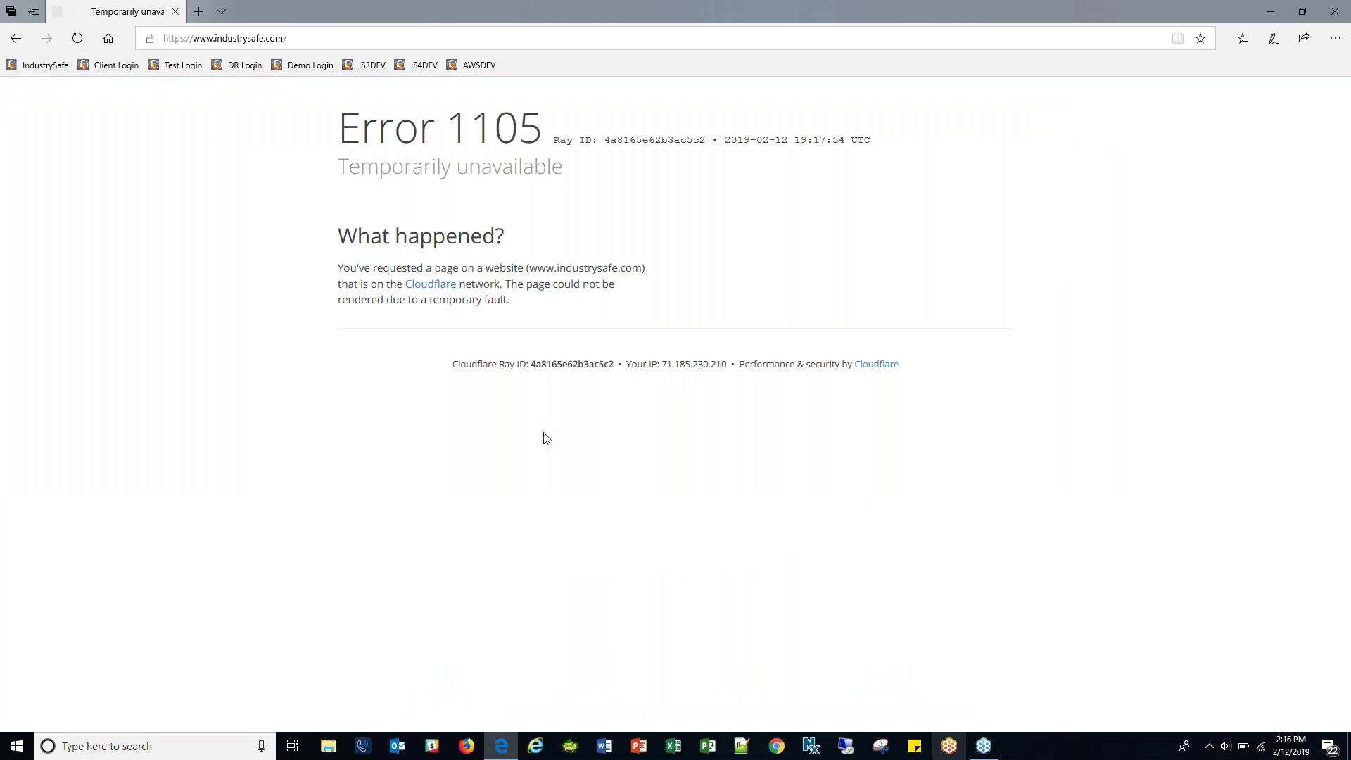
{"action": "left_click", "coordinate": [139, 65]}
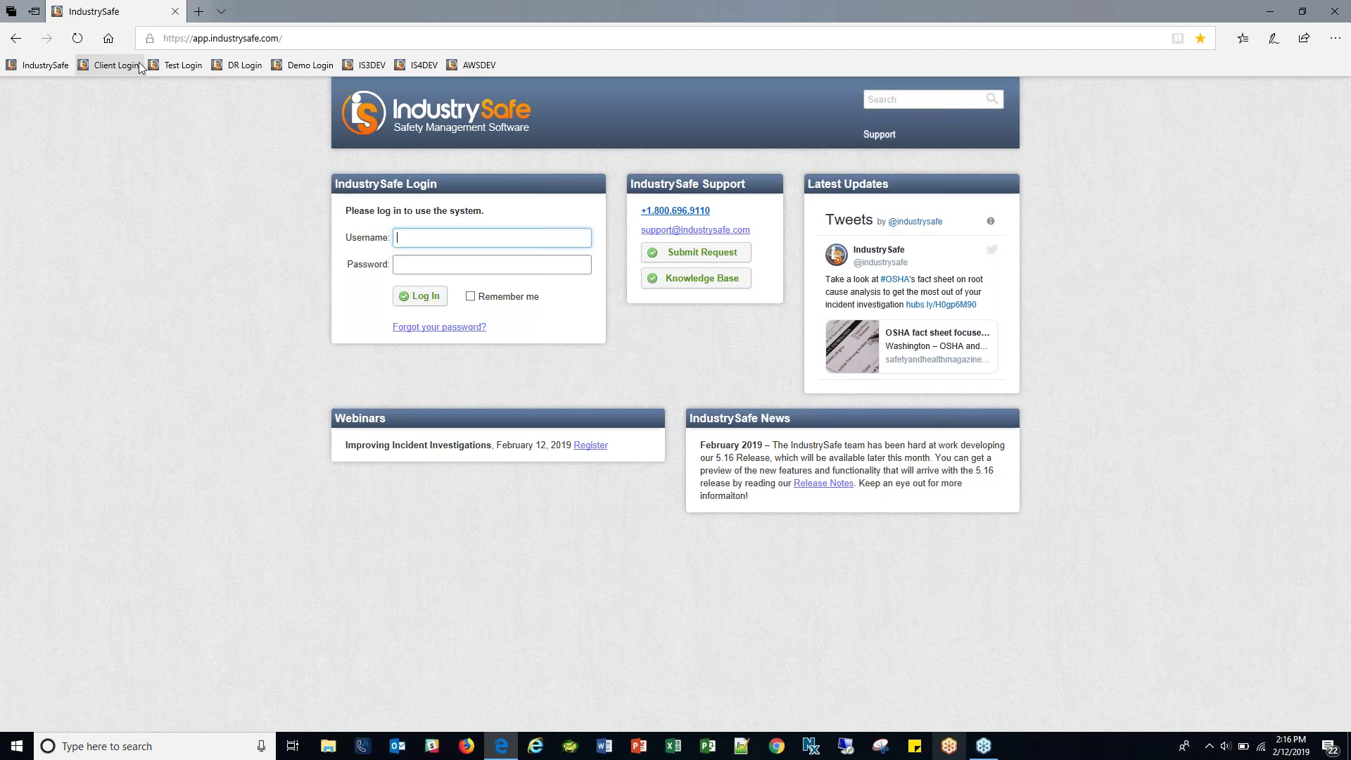
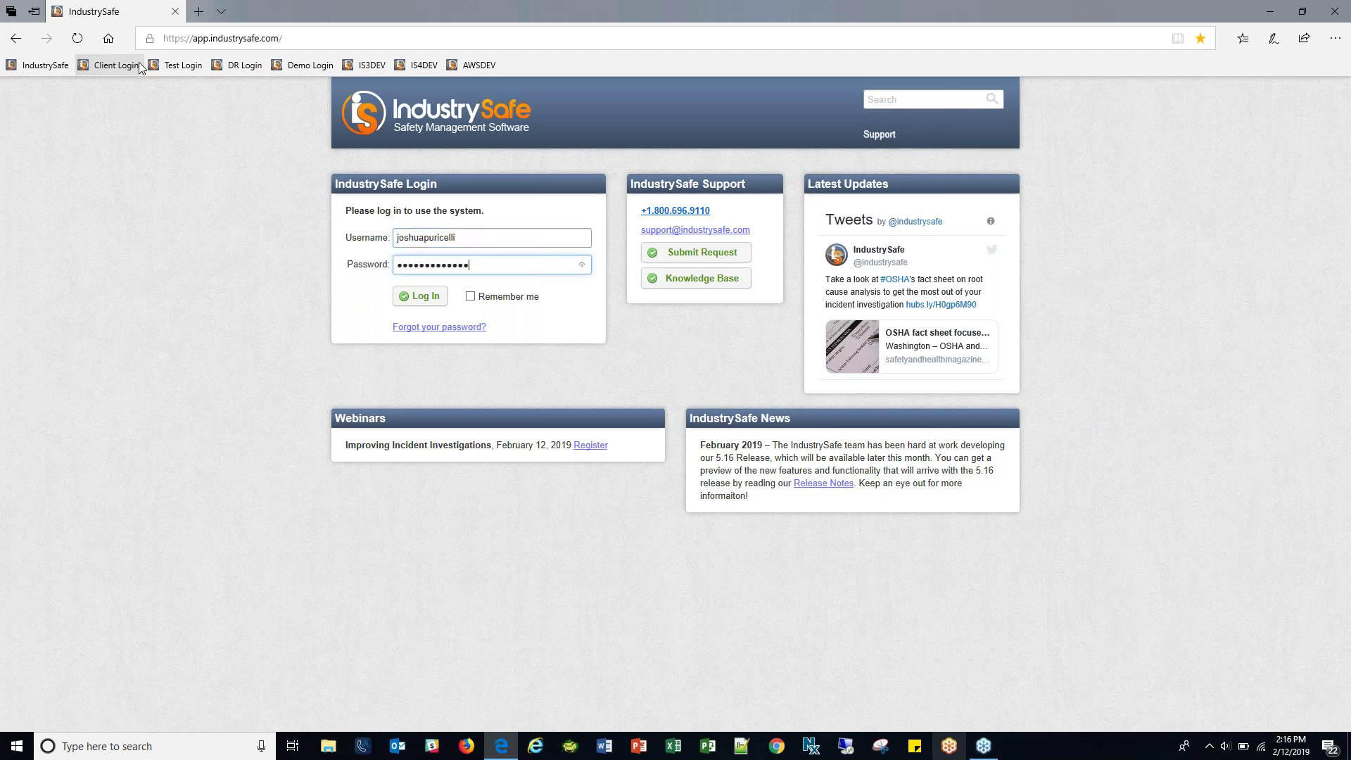
Log in with the account username and password.
{"action": "key", "text": "Return"}
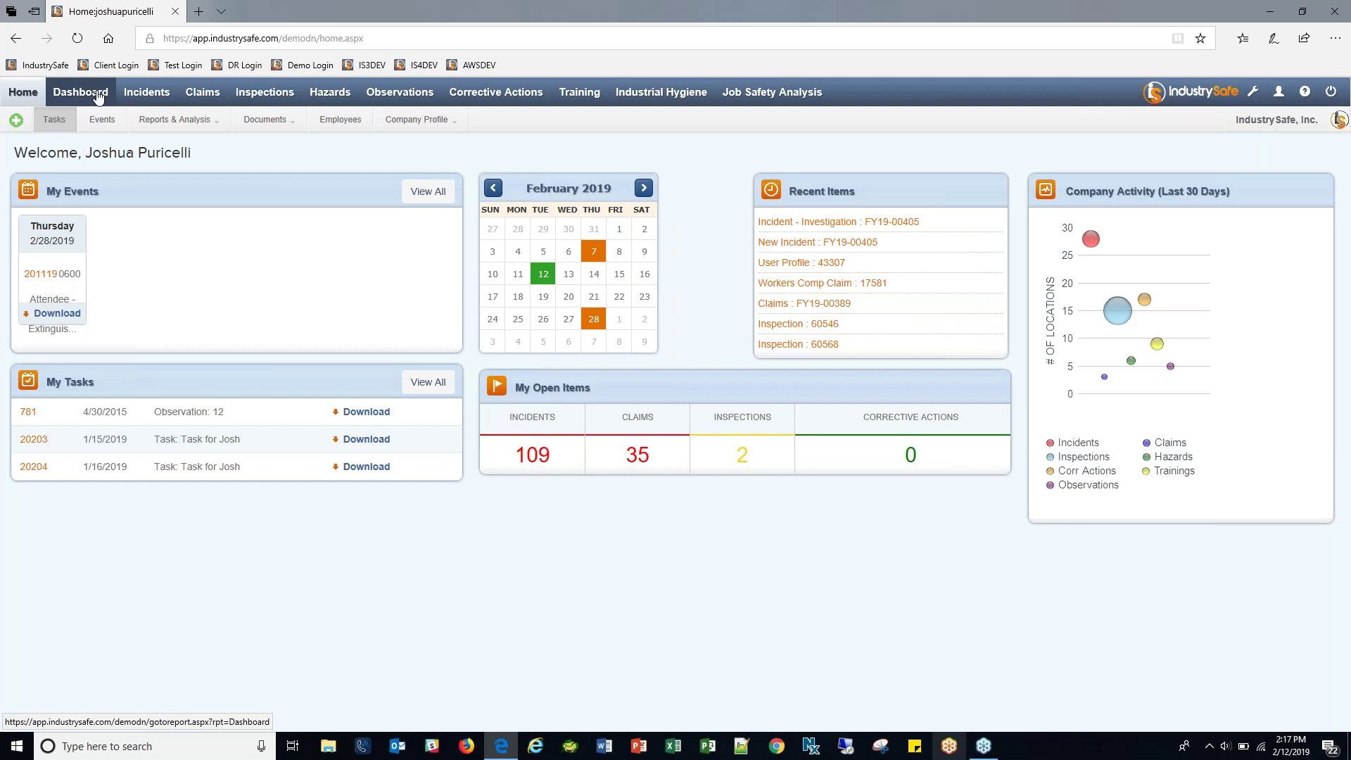
Show the Incident Summary's 57 records with its search filter panel open.
{"action": "left_click", "coordinate": [146, 93]}
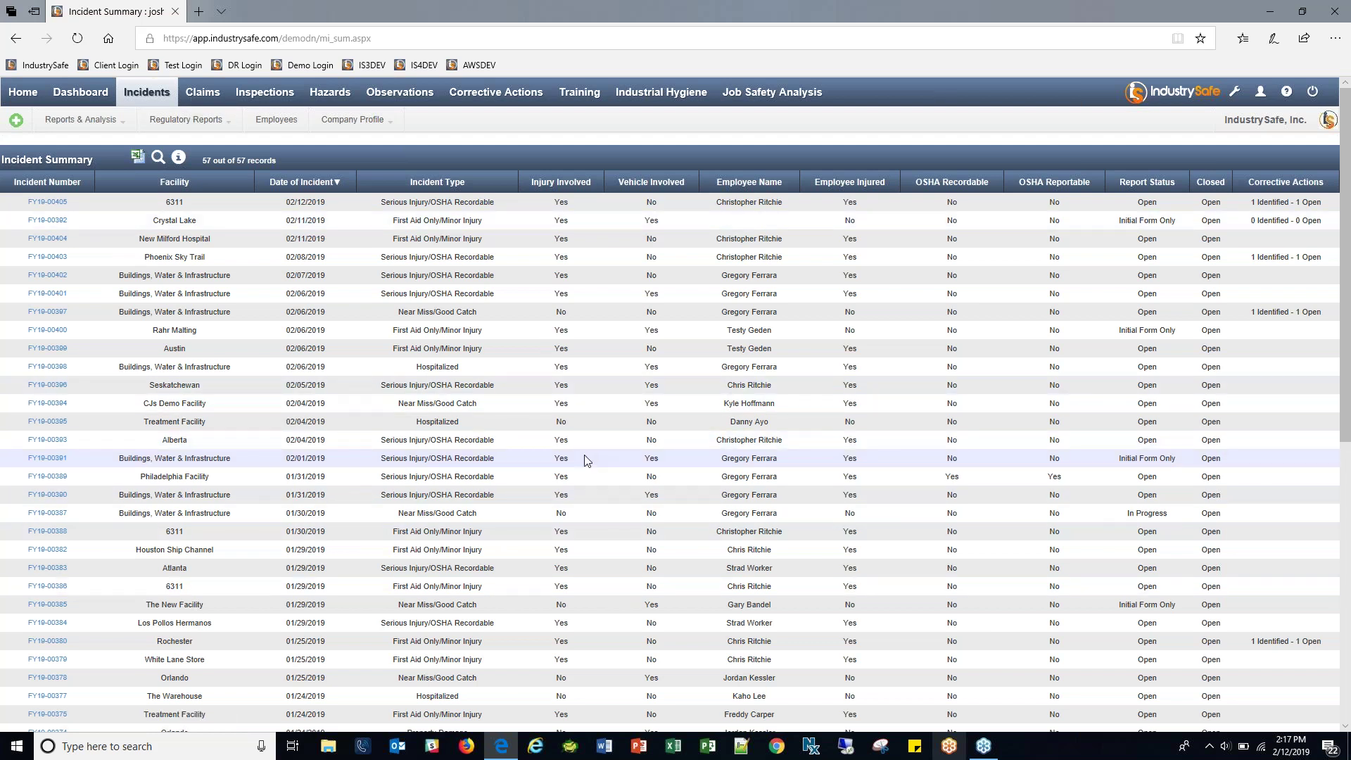
{"action": "left_click", "coordinate": [158, 159]}
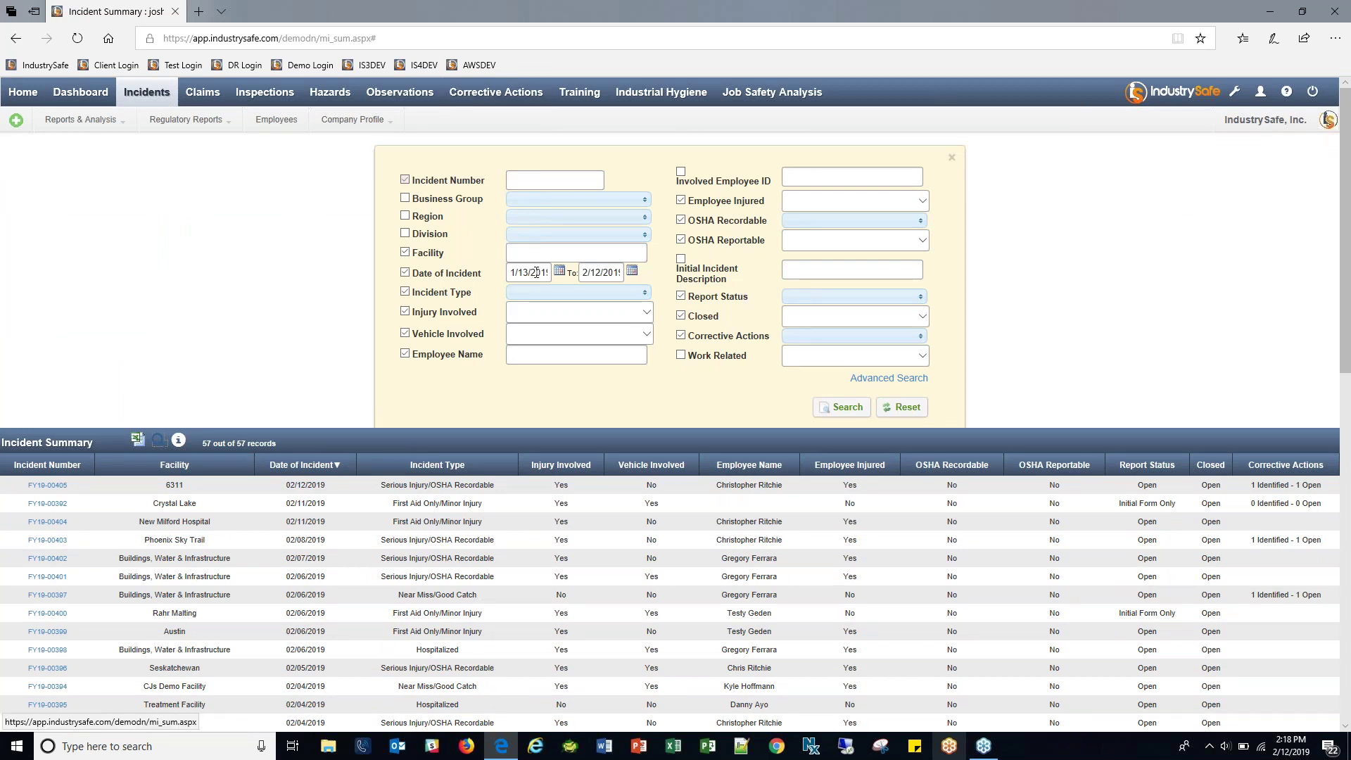
Filter incidents from 1/1/2019 with one or more open corrective actions, leaving 11 records.
{"action": "left_click_drag", "start_coordinate": [509, 273], "coordinate": [607, 273]}
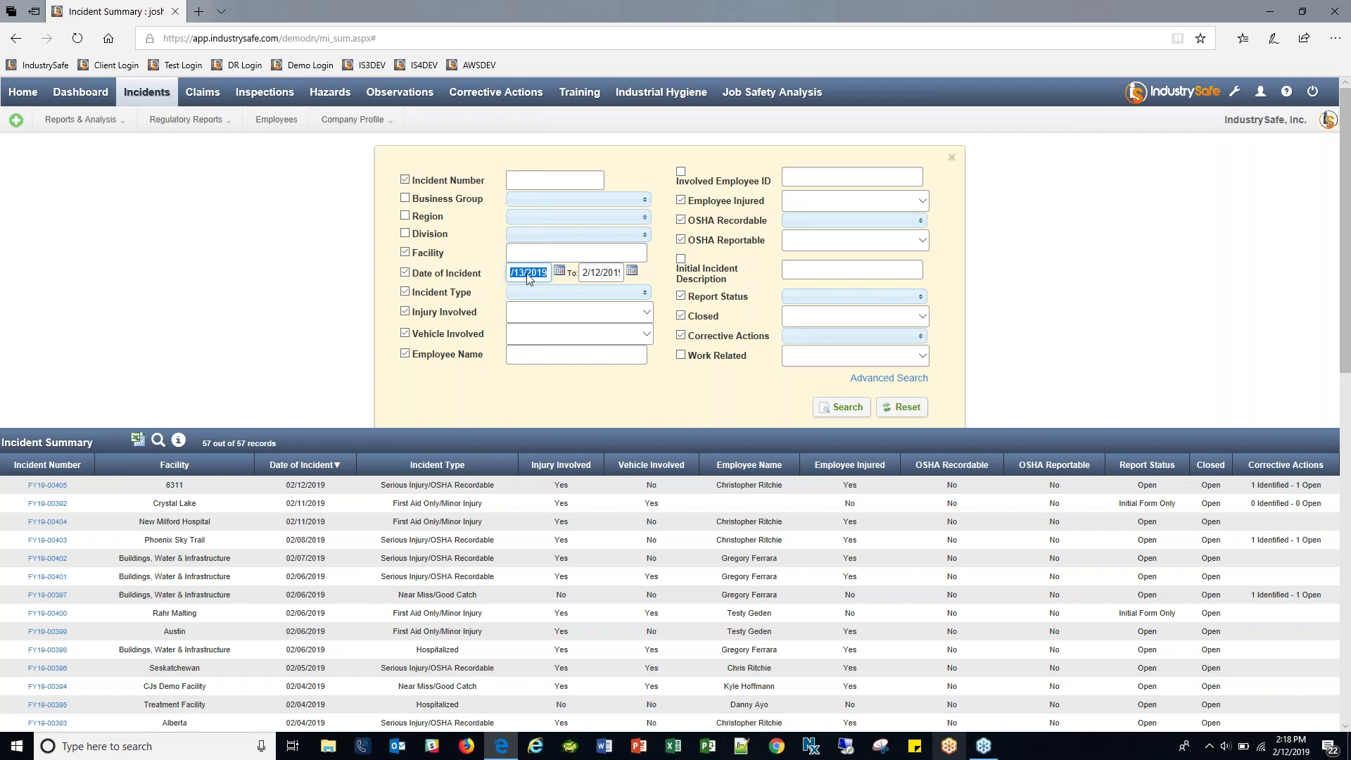
{"action": "type", "text": "1/1/2019"}
{"action": "left_click", "coordinate": [560, 271]}
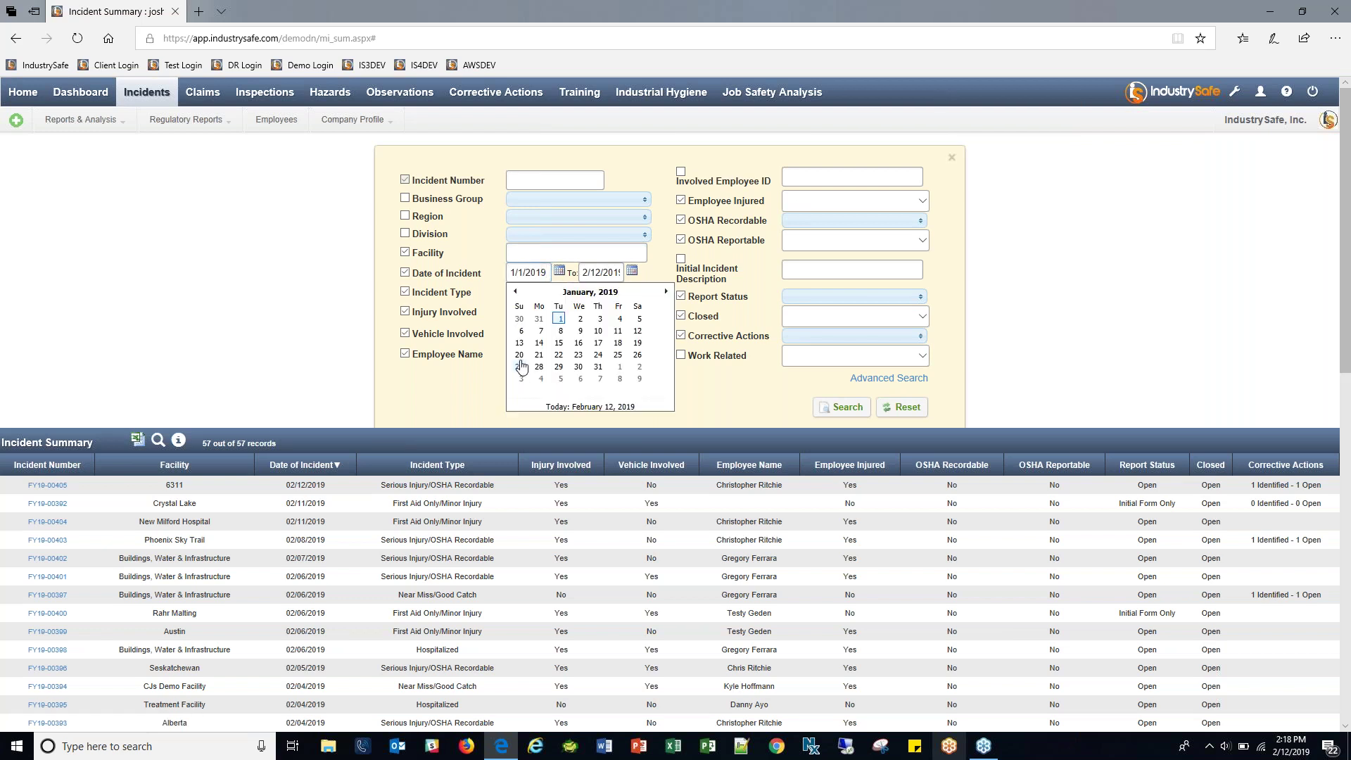
{"action": "left_click", "coordinate": [734, 412]}
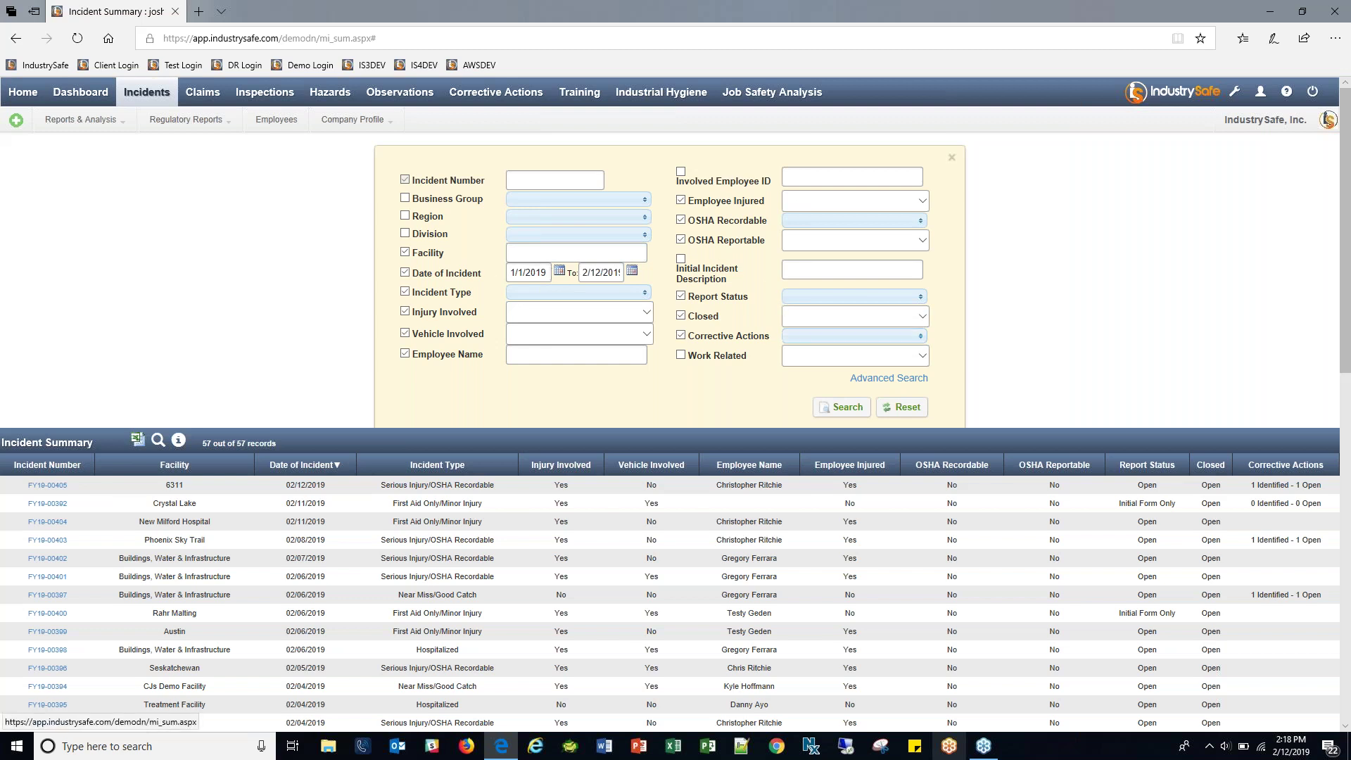
{"action": "left_click", "coordinate": [888, 337]}
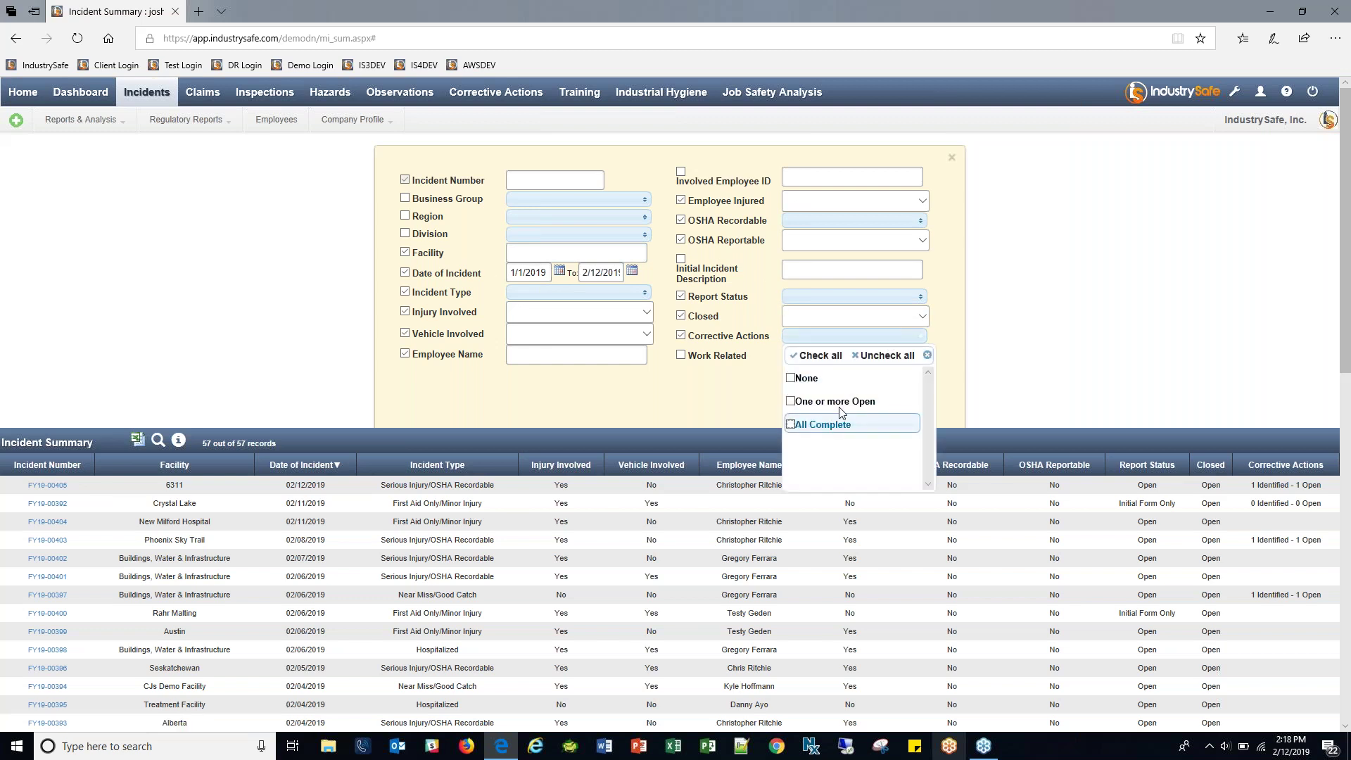
{"action": "left_click", "coordinate": [839, 402]}
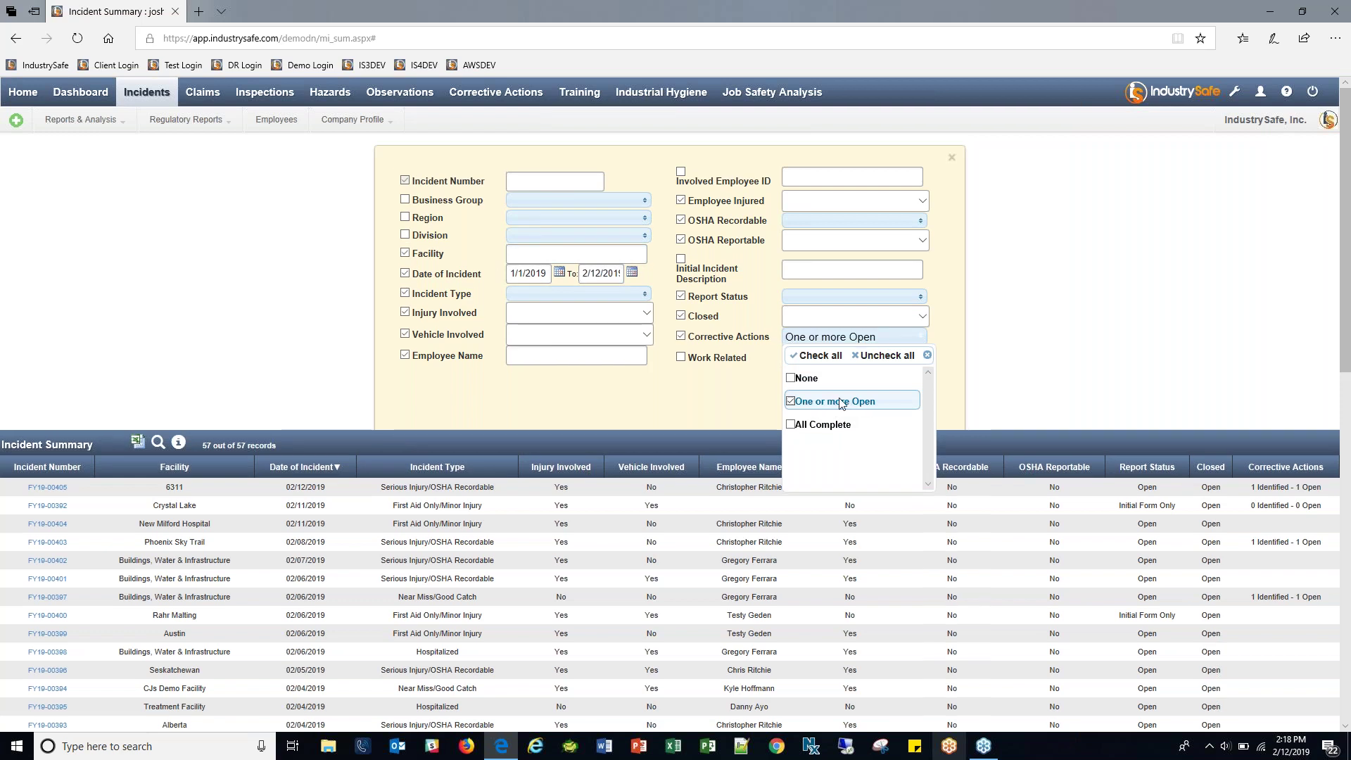
{"action": "left_click", "coordinate": [705, 406]}
{"action": "left_click", "coordinate": [832, 412]}
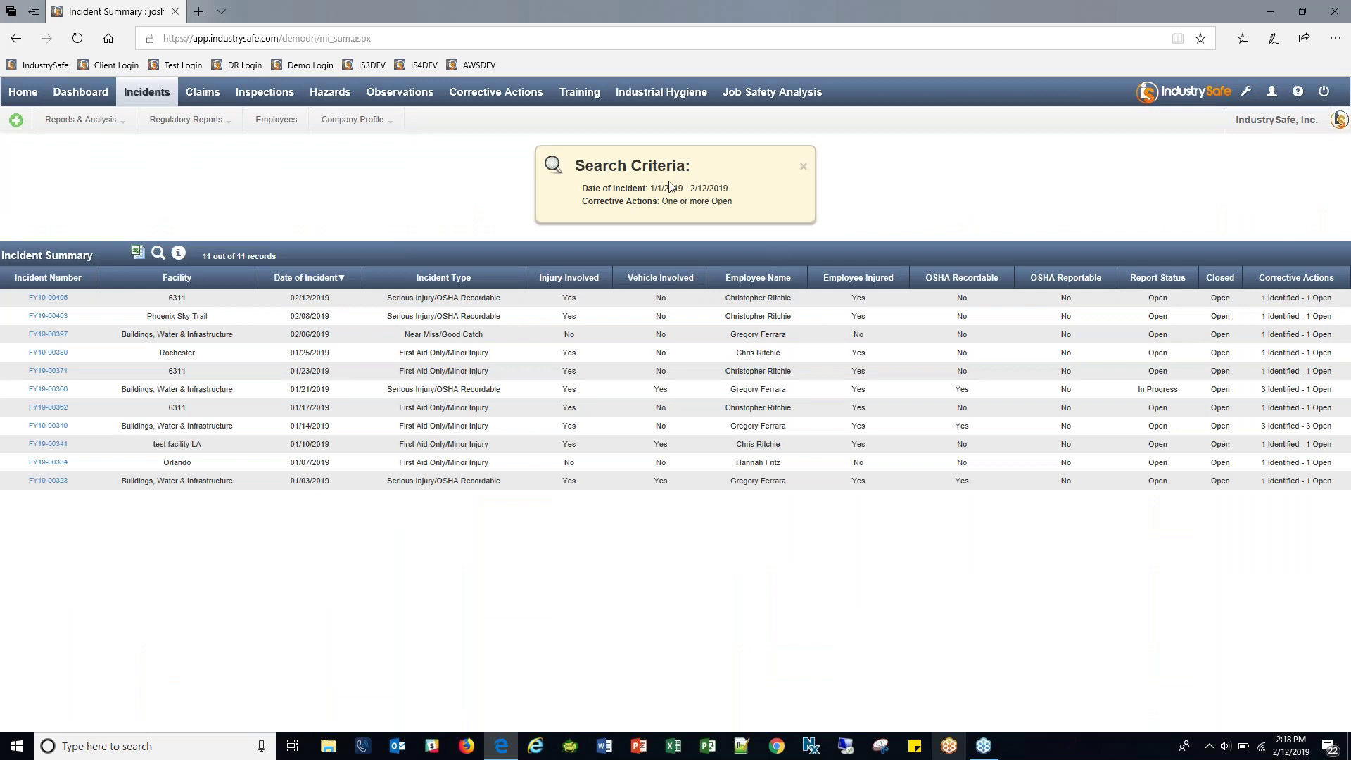
Preview the filtered incidents' descriptions and open incident FY19-00405.
{"action": "left_click_drag", "start_coordinate": [659, 202], "coordinate": [732, 201]}
{"action": "left_click", "coordinate": [732, 202]}
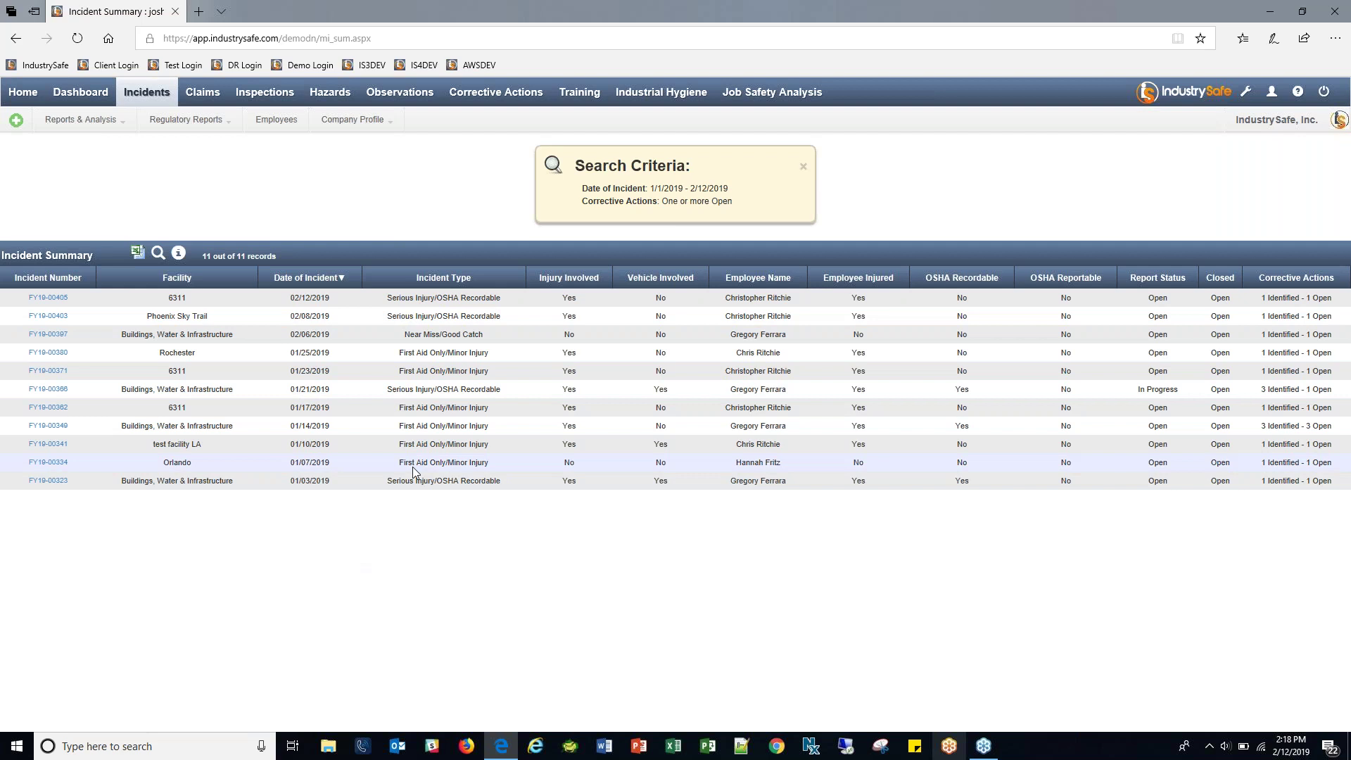
{"action": "mouse_move", "coordinate": [48, 298]}
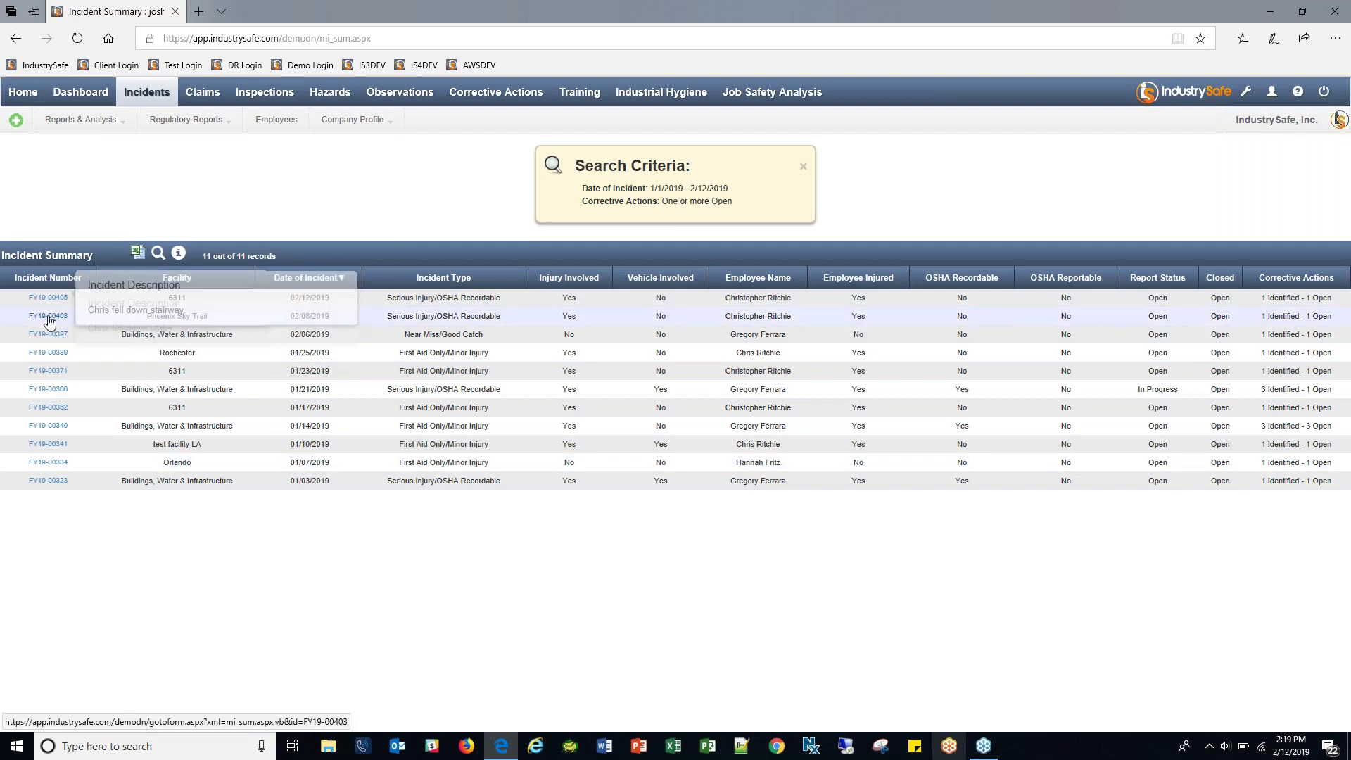
{"action": "mouse_move", "coordinate": [47, 334]}
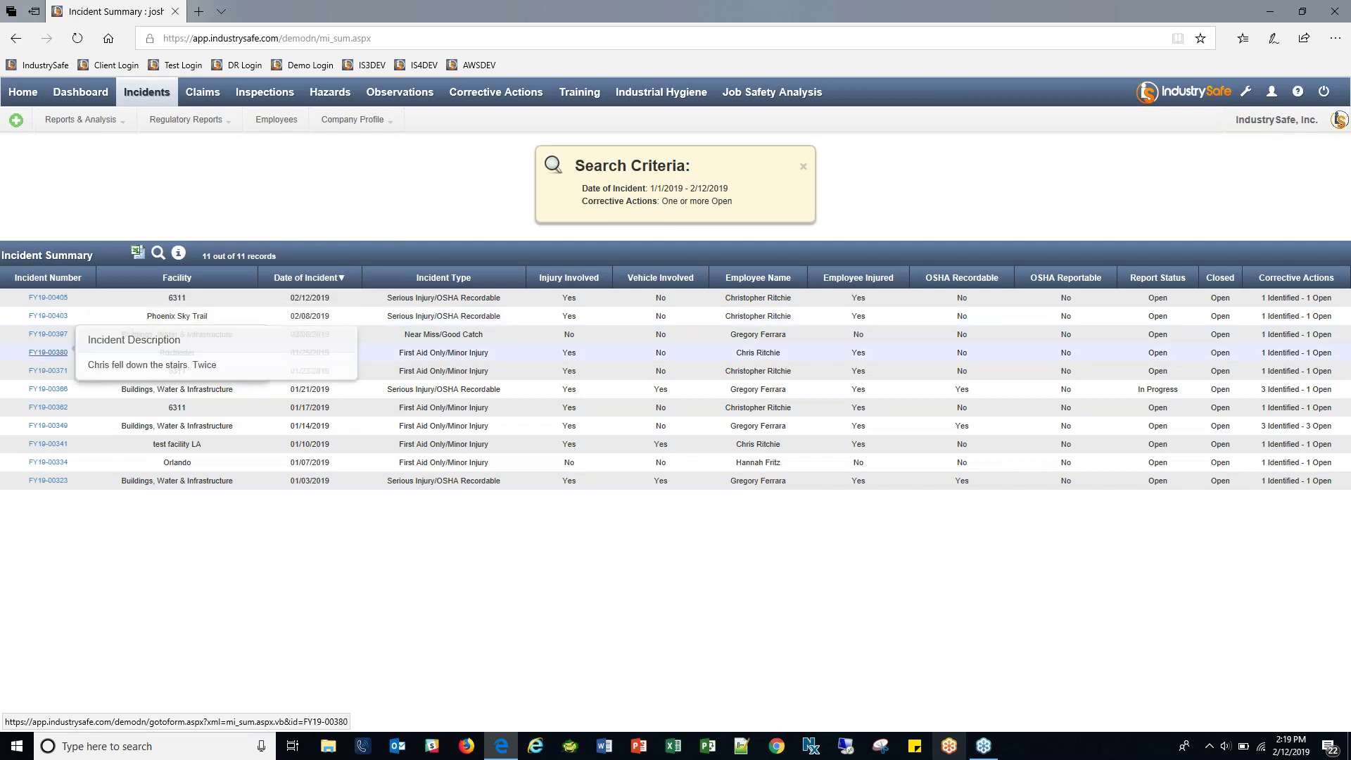
{"action": "mouse_move", "coordinate": [44, 389]}
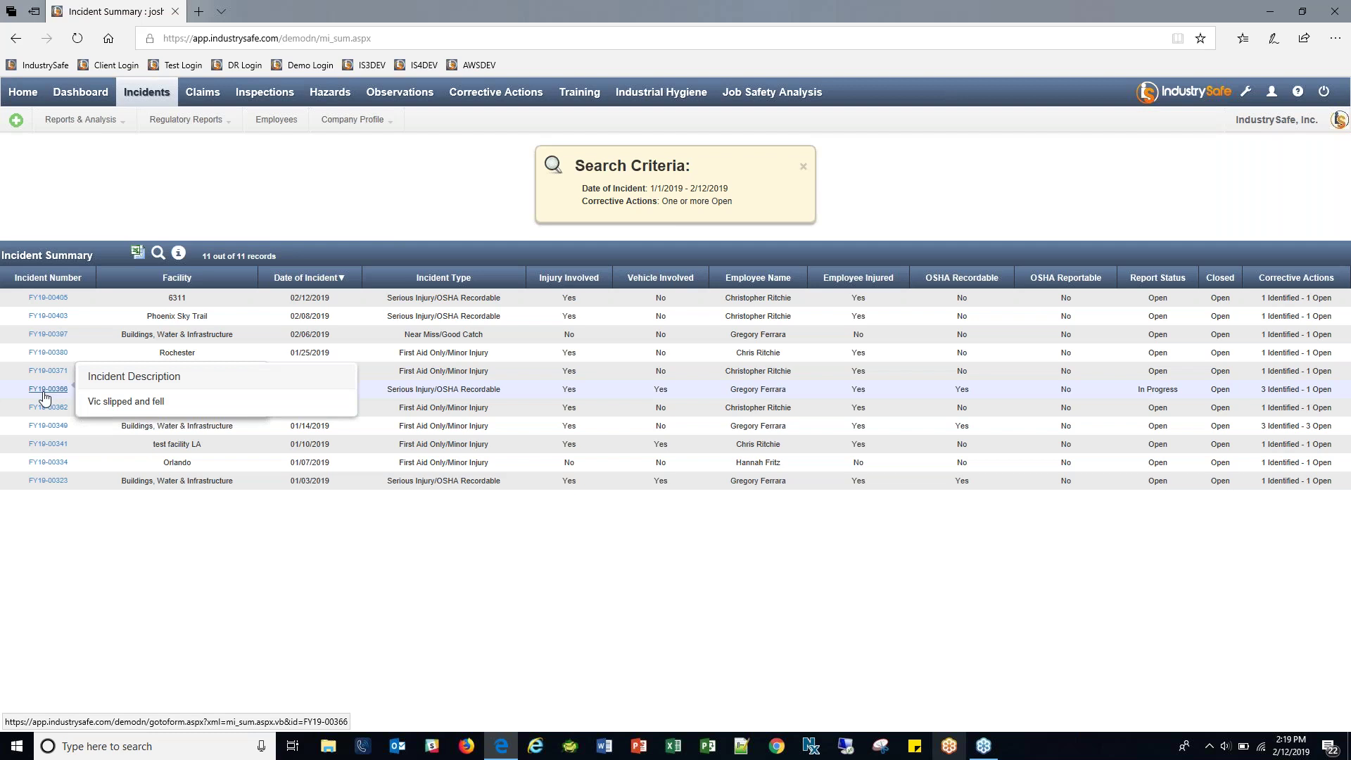
{"action": "left_click", "coordinate": [57, 300]}
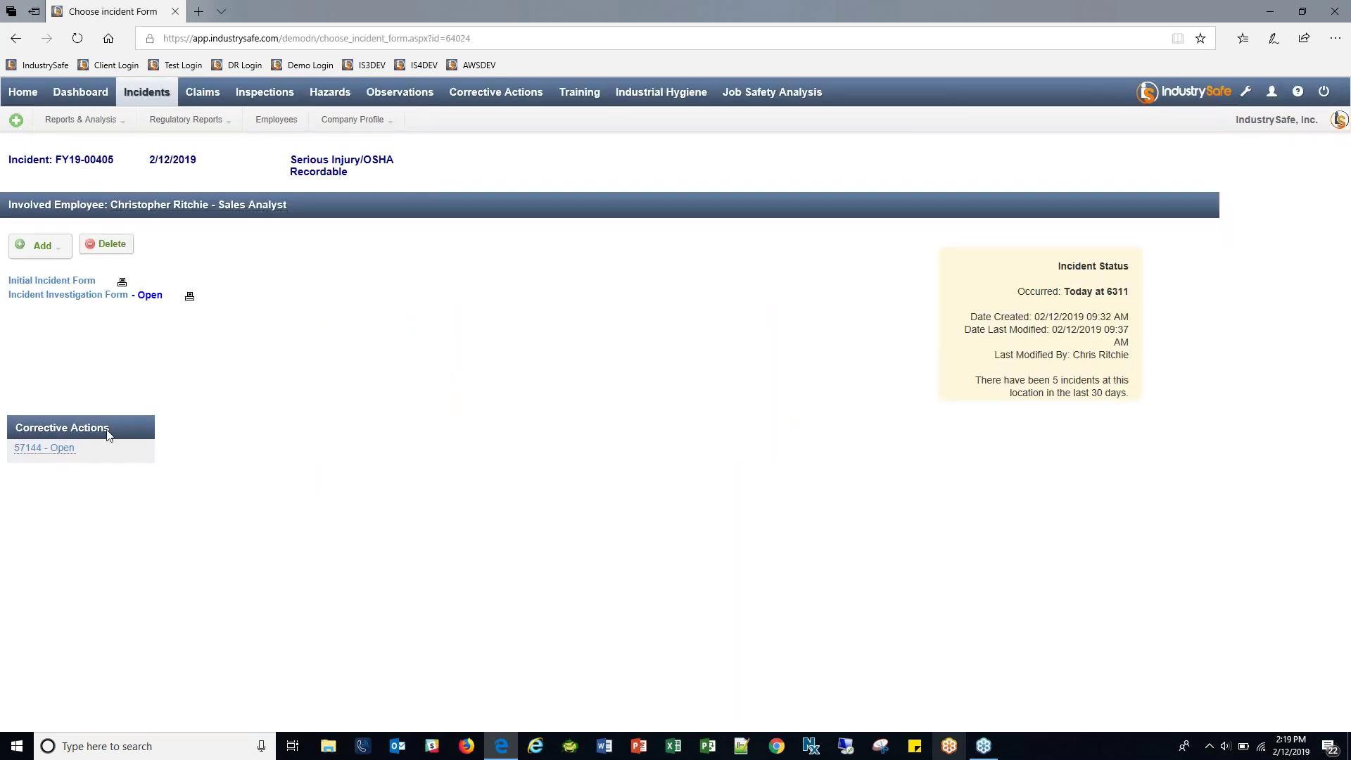
Review FY19-00405's Serious Injury/OSHA Recordable type and corrective action 57144, then return to the summary.
{"action": "left_click_drag", "start_coordinate": [287, 161], "coordinate": [362, 175]}
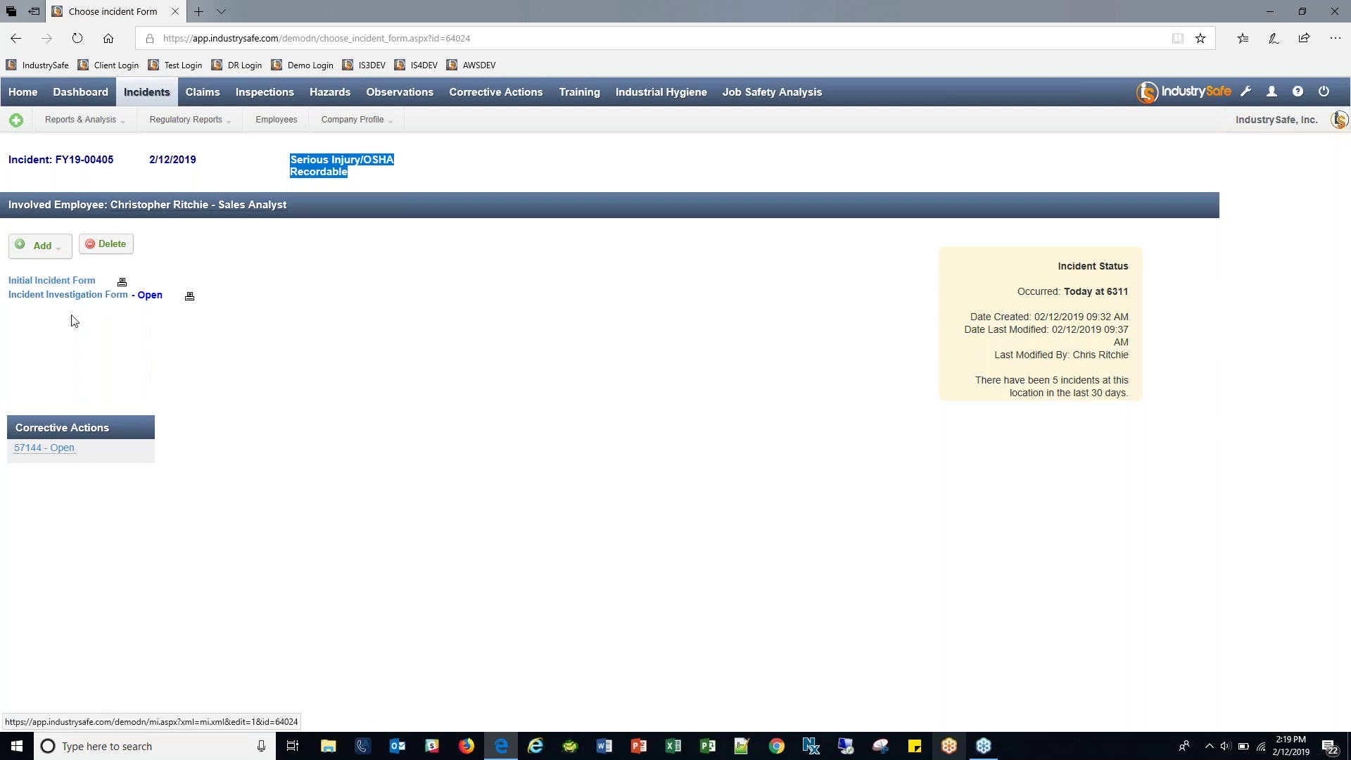
{"action": "mouse_move", "coordinate": [44, 448]}
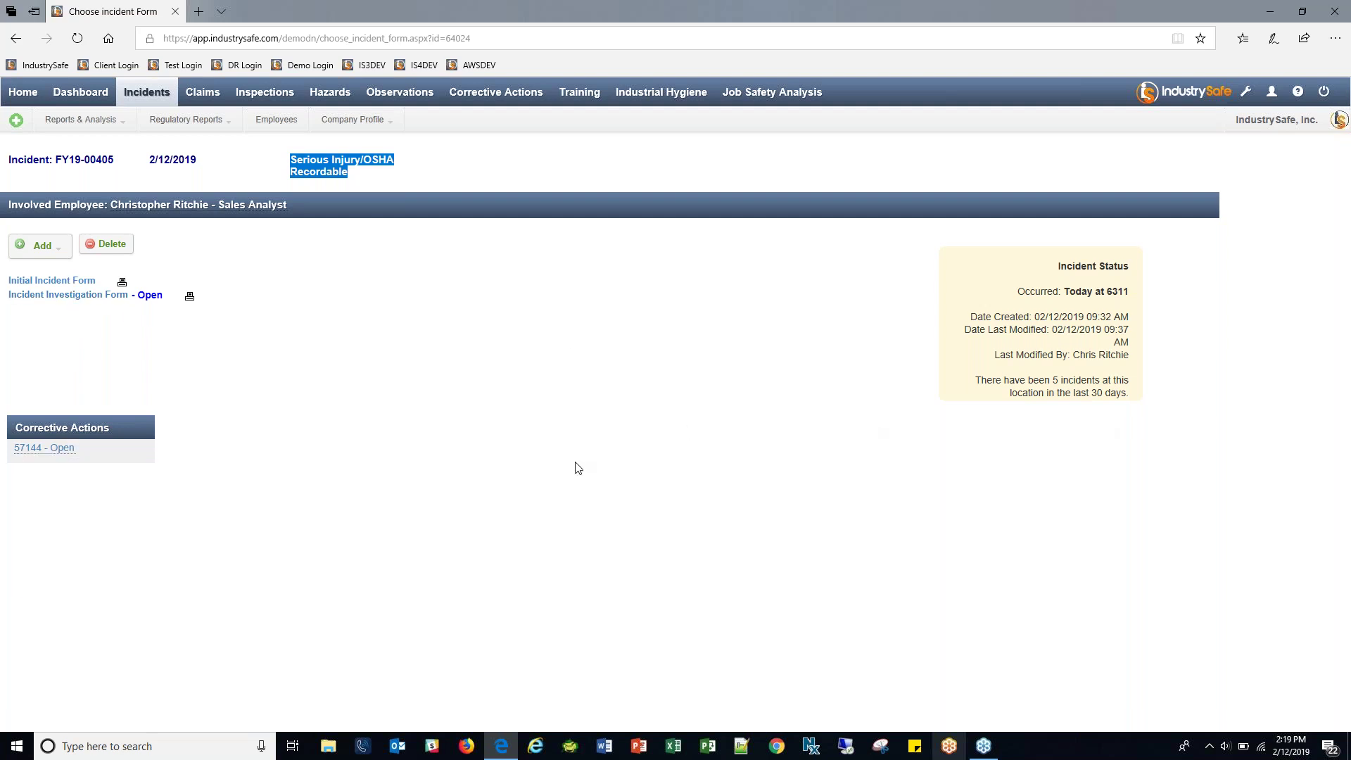
{"action": "left_click", "coordinate": [465, 447]}
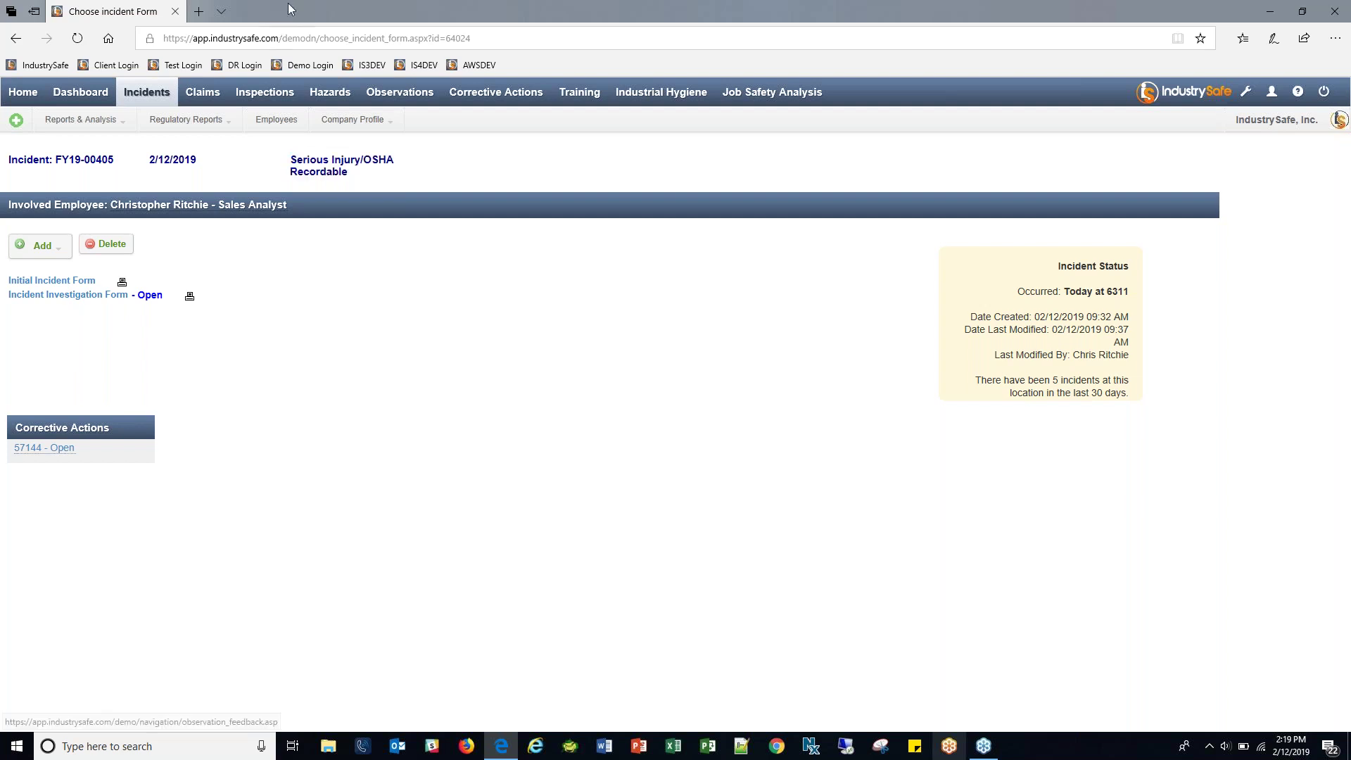
{"action": "left_click", "coordinate": [144, 94]}
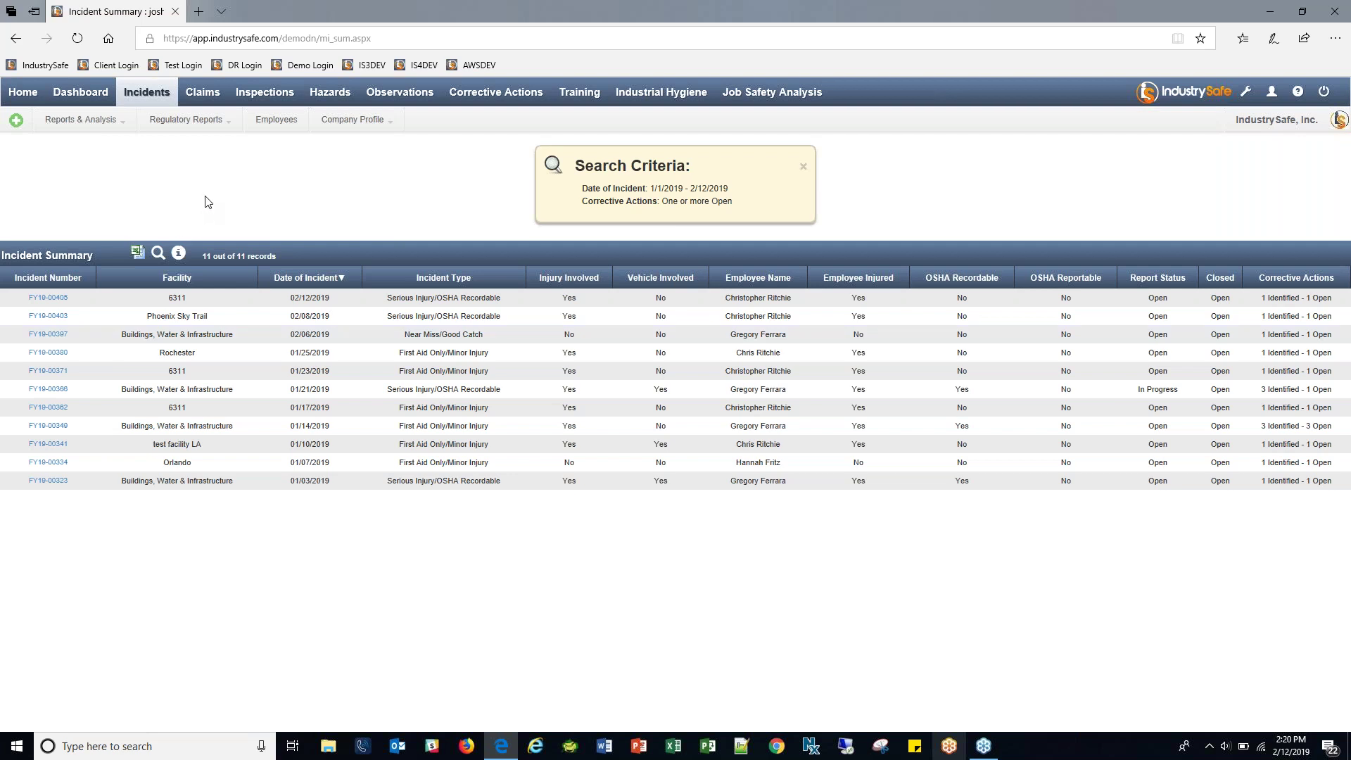
Open a new Initial Incident Form and review its employee, facility, date, type and description fields.
{"action": "left_click", "coordinate": [22, 122]}
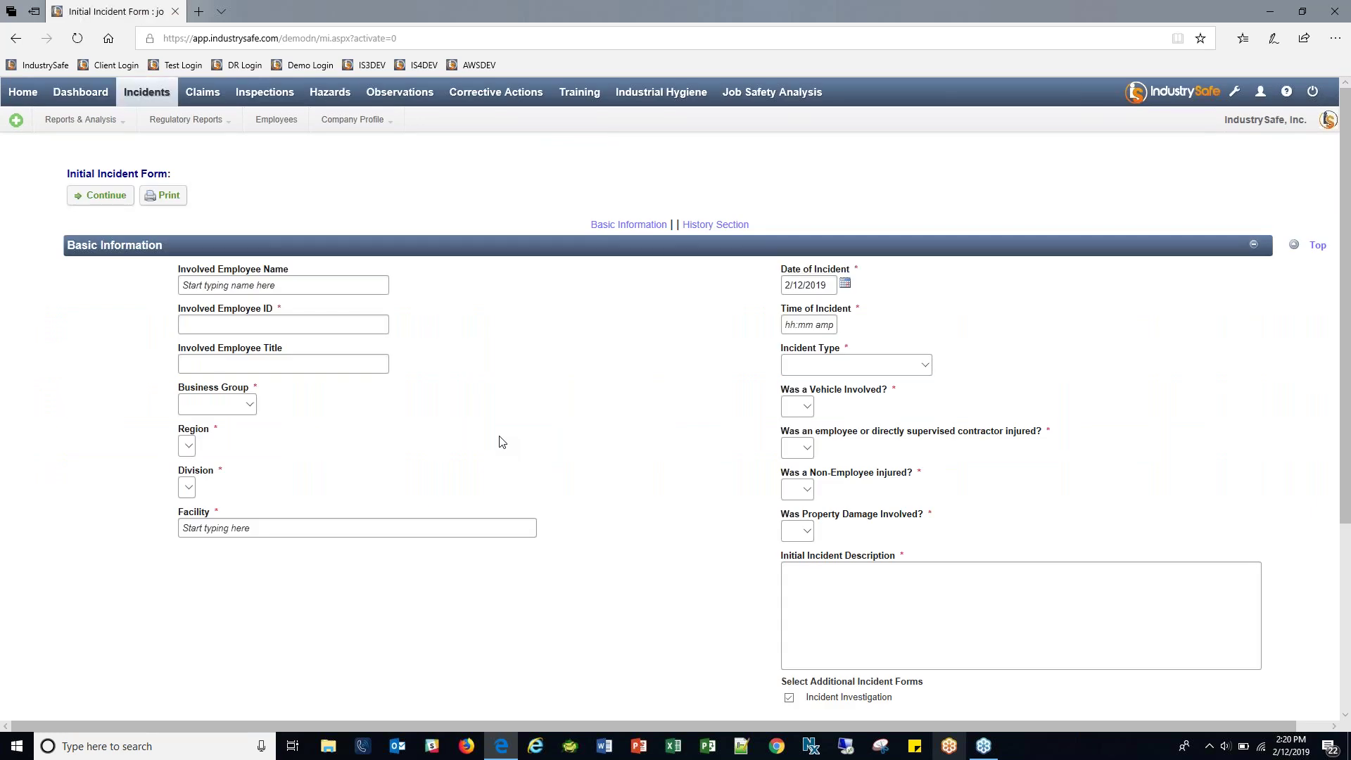
{"action": "scroll", "coordinate": [665, 405], "scroll_direction": "down", "scroll_amount": 2}
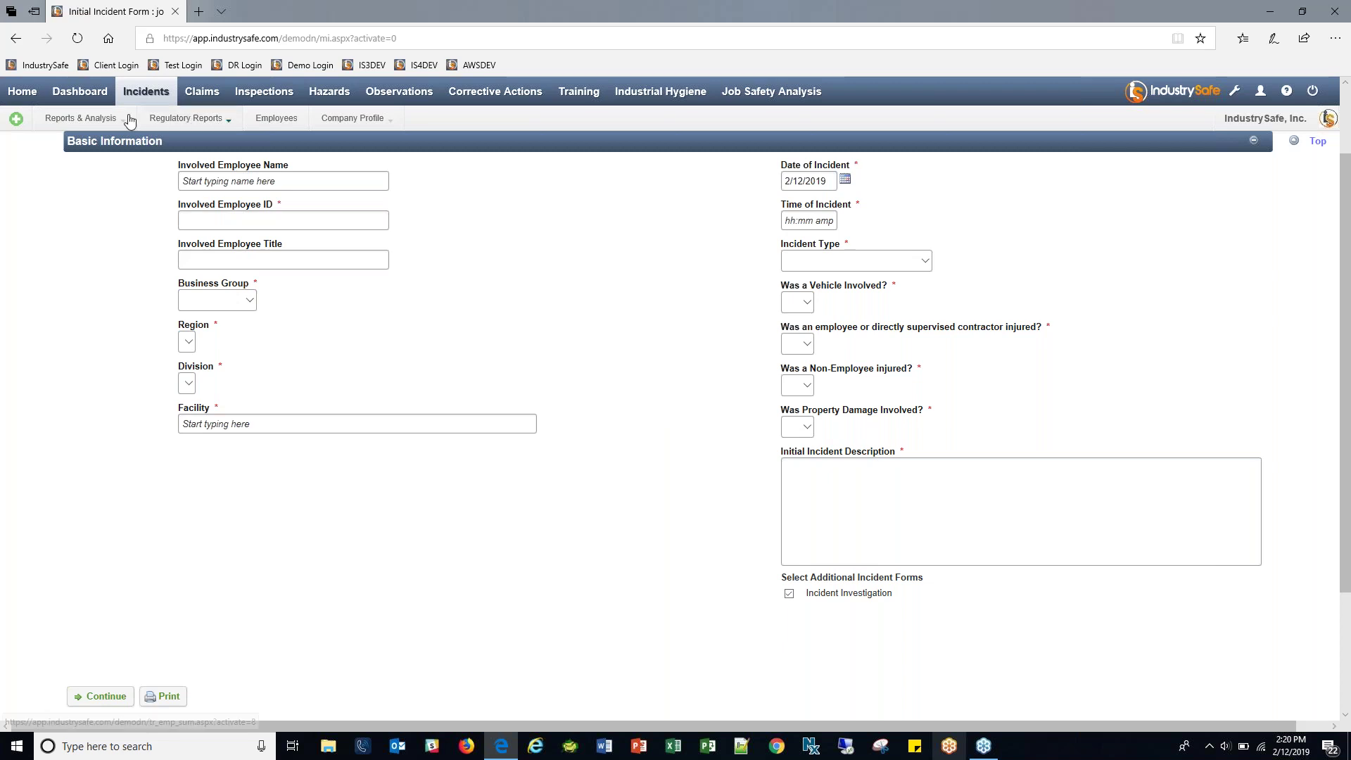
{"action": "left_click_drag", "start_coordinate": [199, 165], "coordinate": [216, 166]}
{"action": "left_click_drag", "start_coordinate": [190, 282], "coordinate": [546, 431]}
{"action": "left_click_drag", "start_coordinate": [778, 168], "coordinate": [872, 223]}
{"action": "left_click_drag", "start_coordinate": [778, 246], "coordinate": [911, 514]}
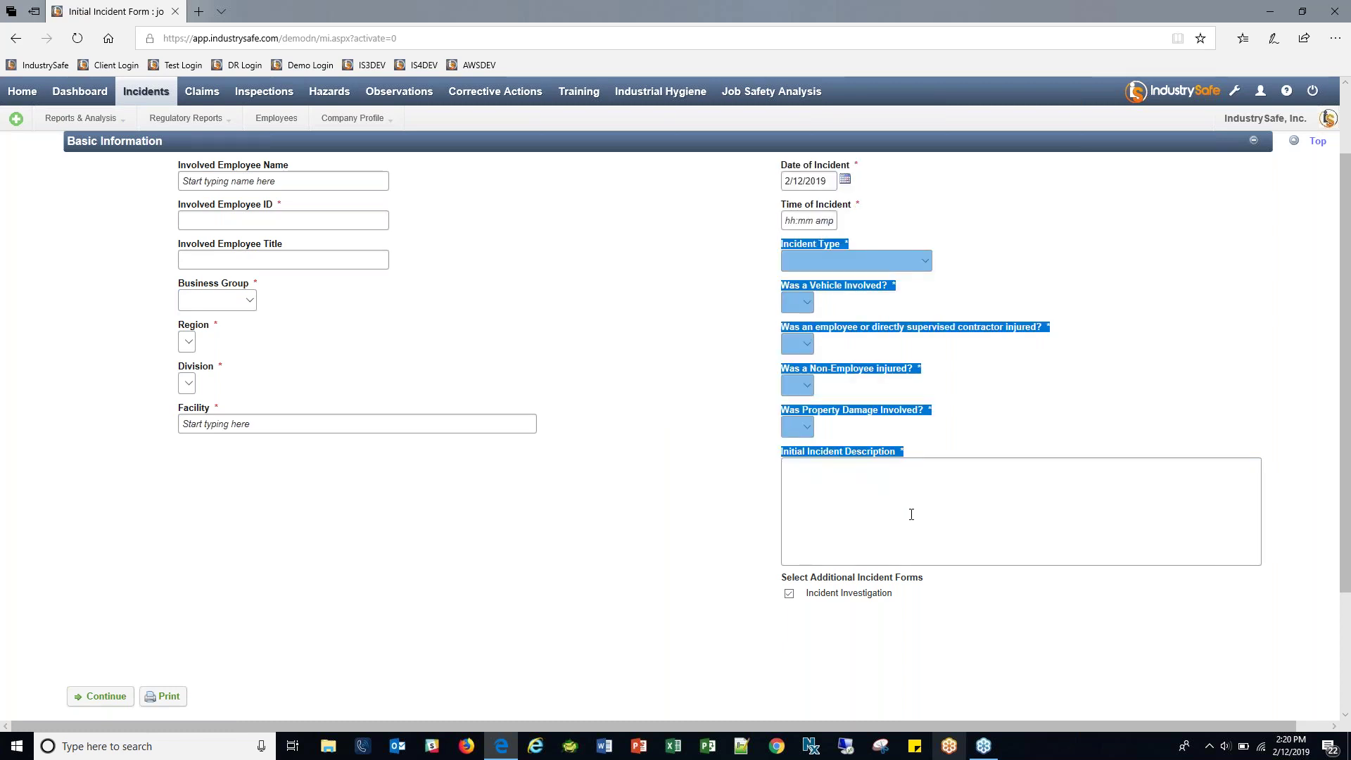
{"action": "left_click", "coordinate": [911, 514]}
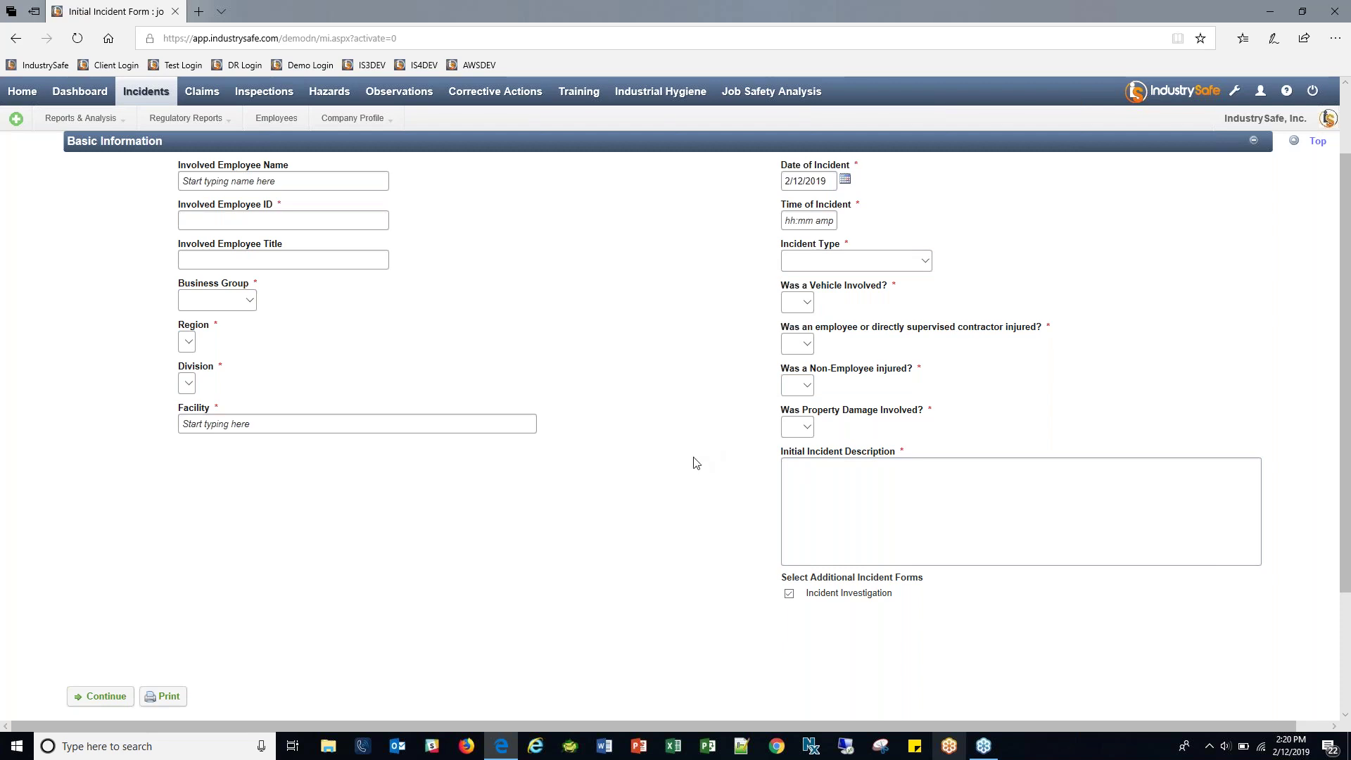
{"action": "scroll", "coordinate": [685, 467], "scroll_direction": "up", "scroll_amount": 2}
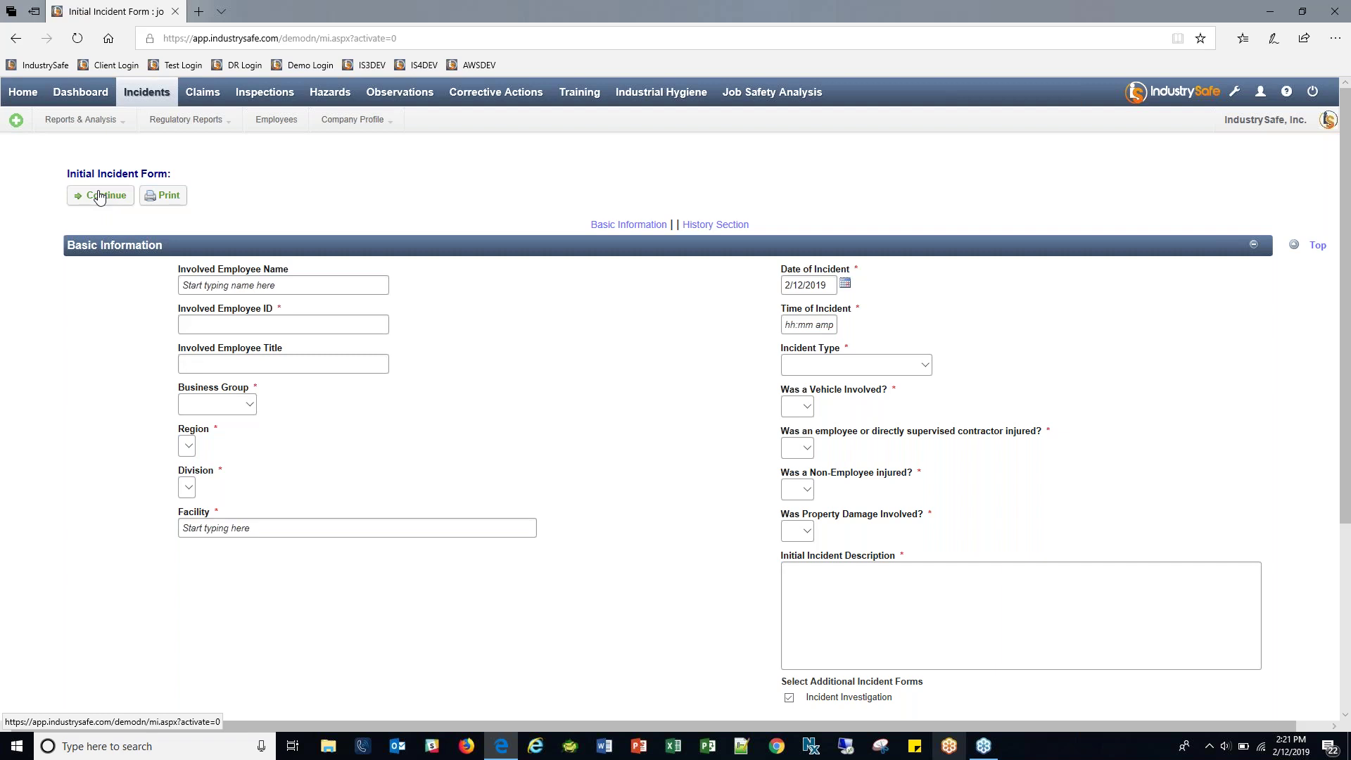
Look up the involved employee by surname, filling group City of Industry through facility Buildings, Water & Infrastructure.
{"action": "triple_click", "coordinate": [220, 170]}
{"action": "left_click", "coordinate": [220, 170]}
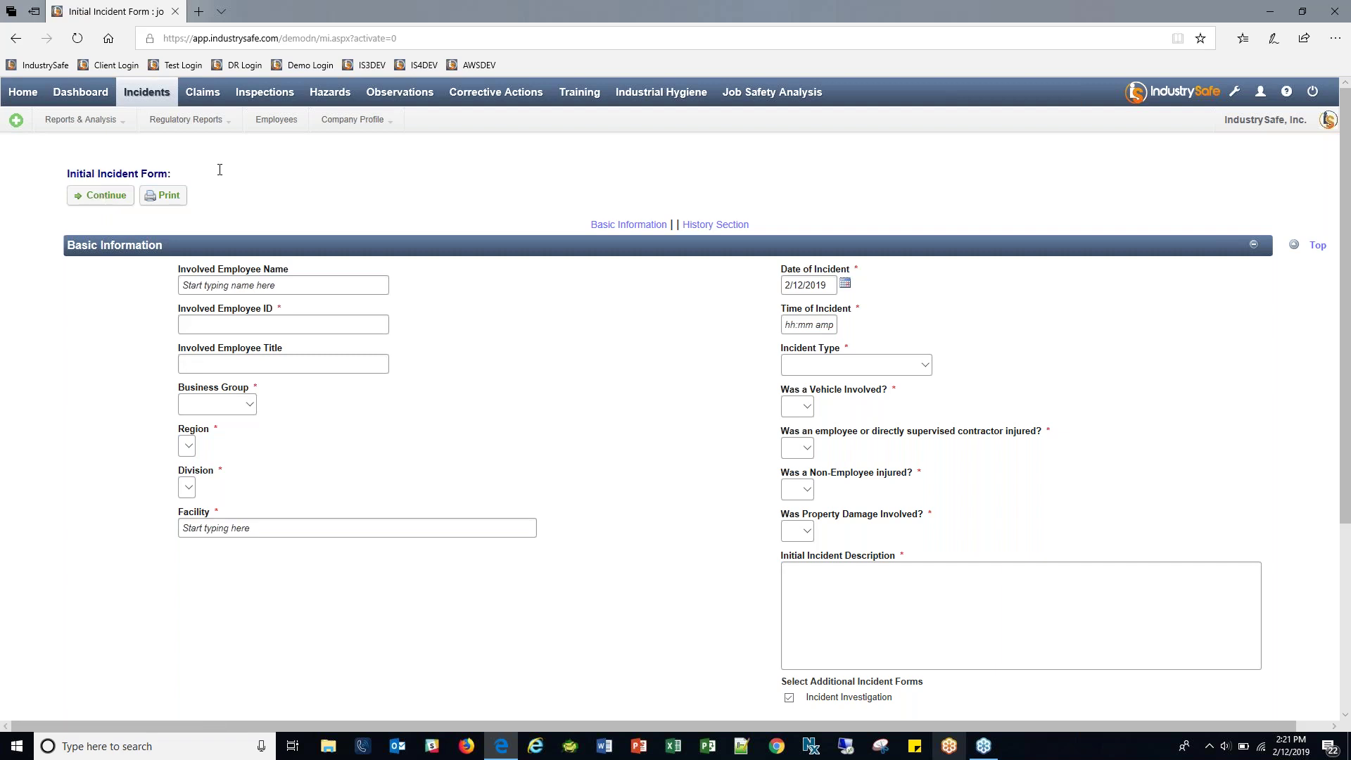
{"action": "left_click", "coordinate": [312, 286]}
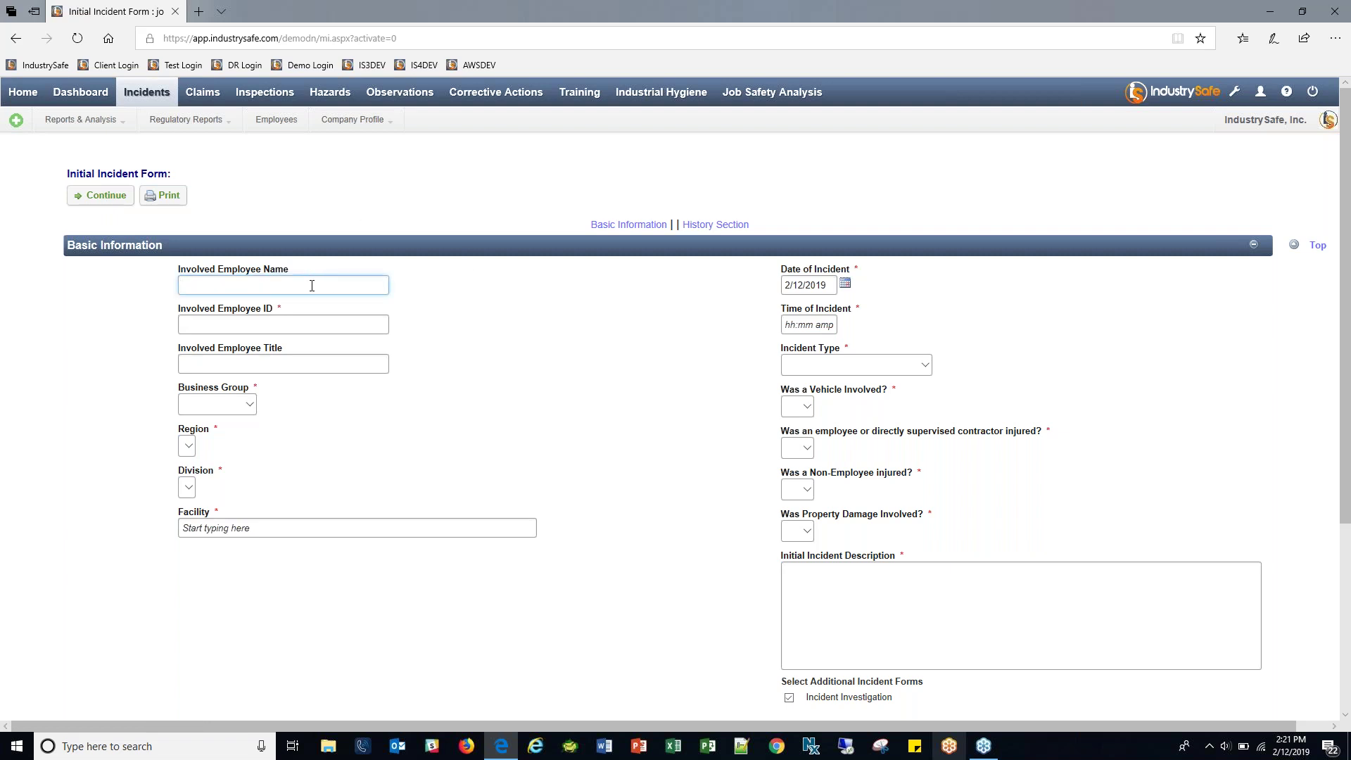
{"action": "type", "text": "puricelli"}
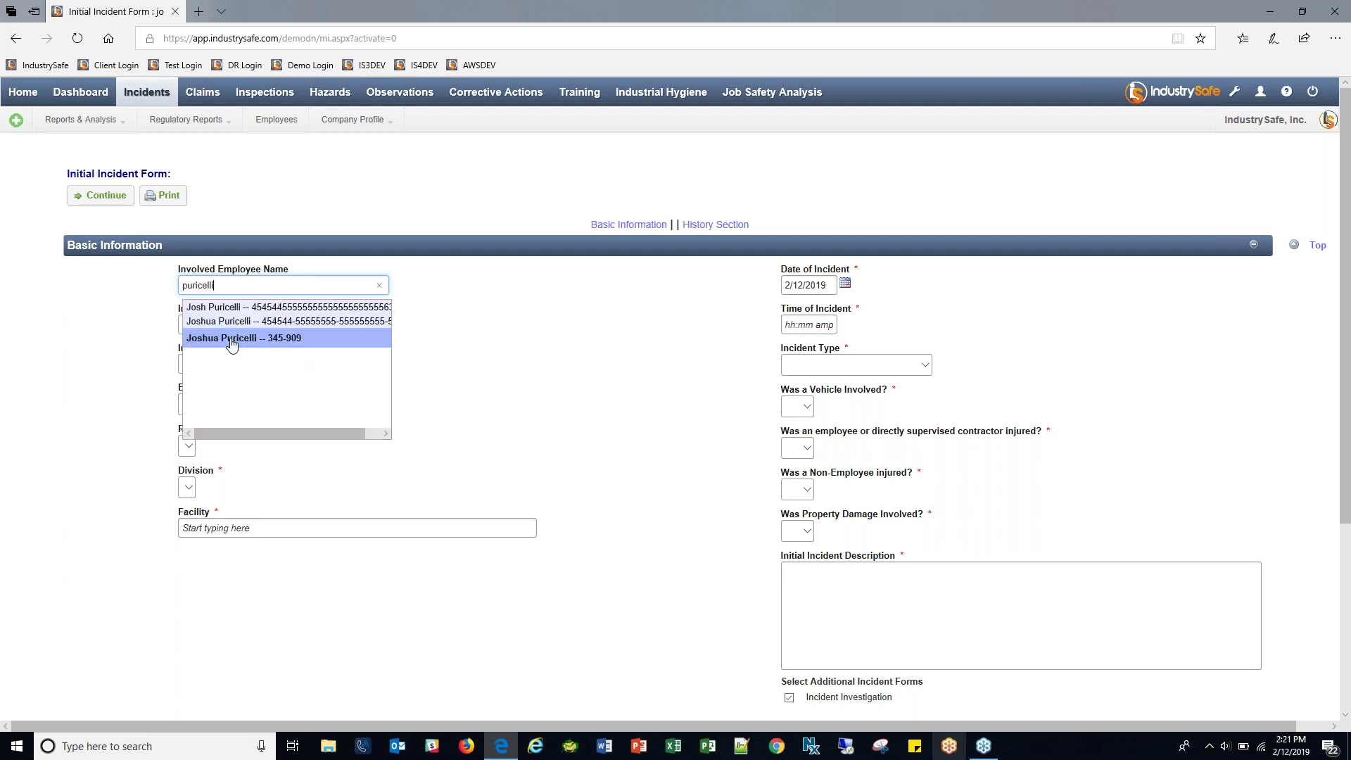
{"action": "left_click", "coordinate": [295, 340]}
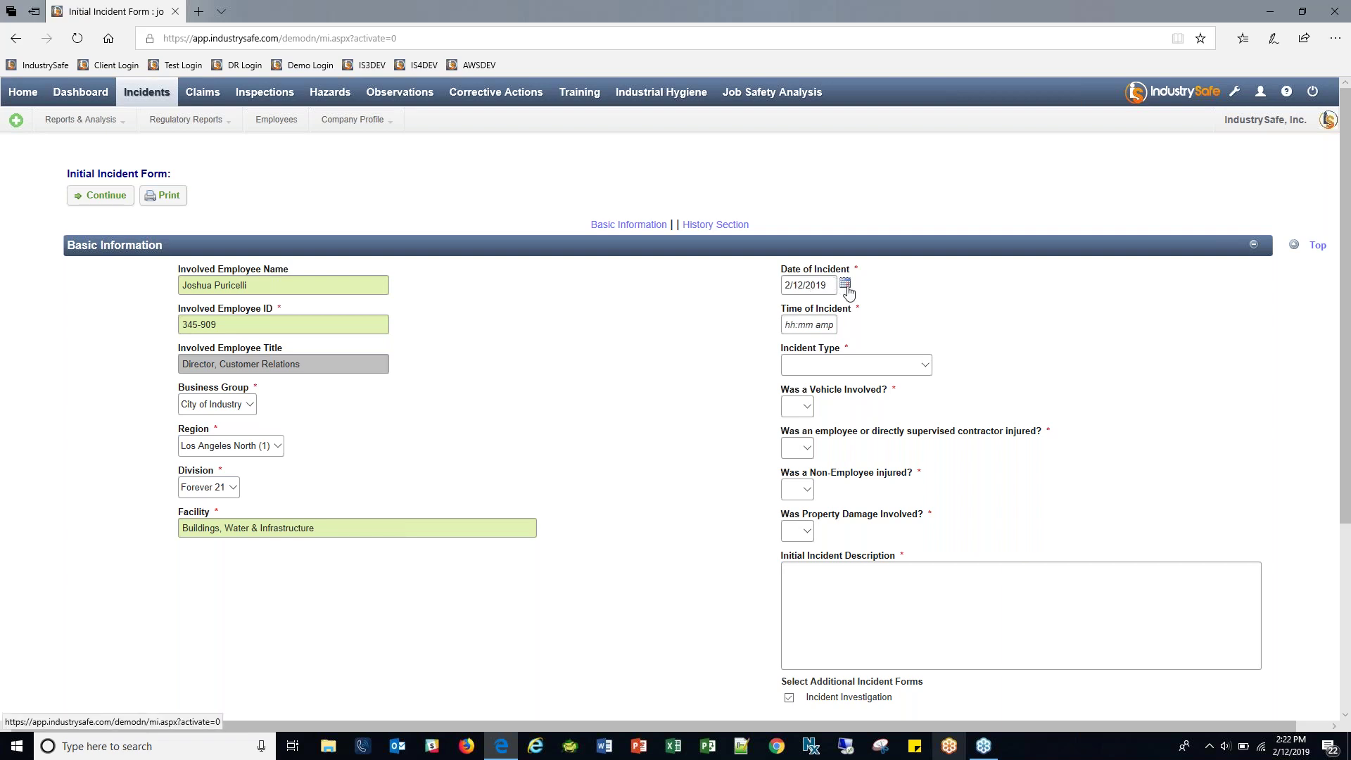
Set the incident date to 2/4/2019 and the time of incident to 1234.
{"action": "left_click", "coordinate": [845, 285]}
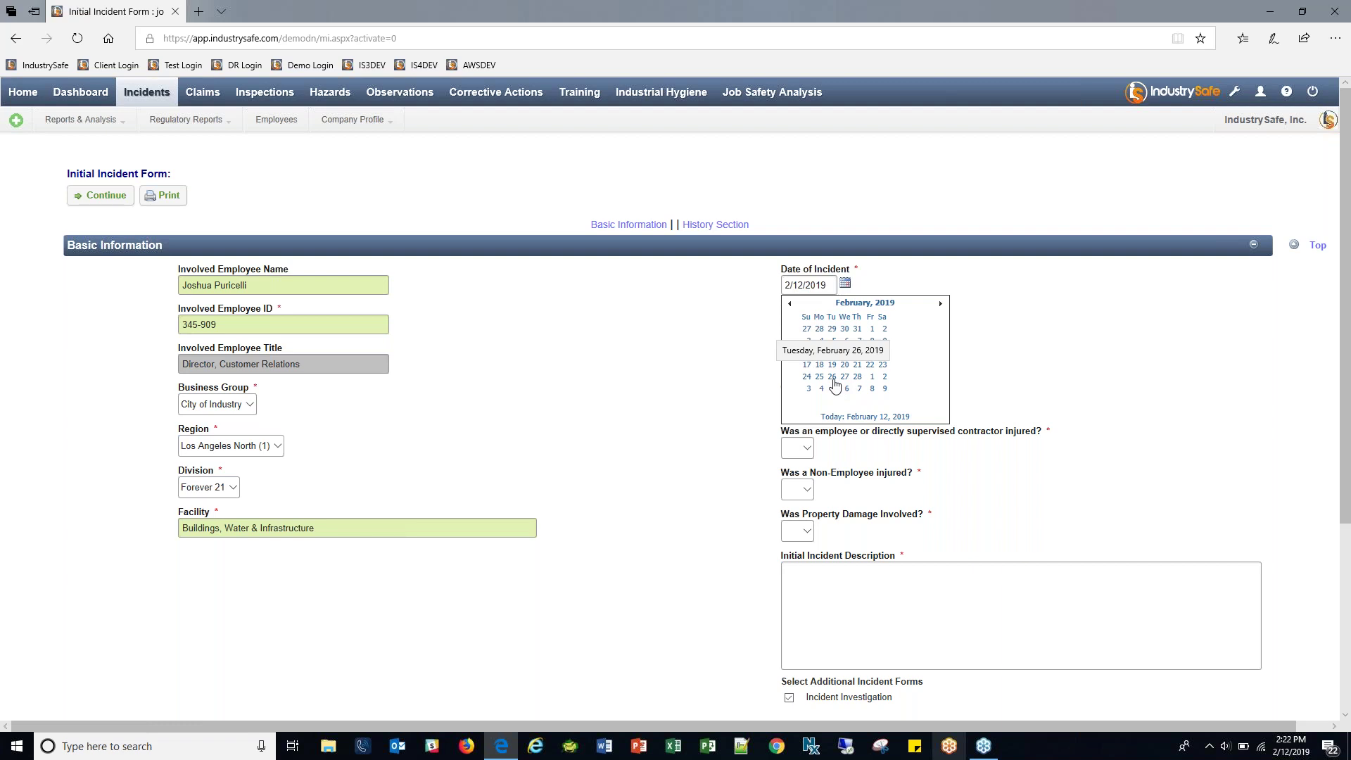
{"action": "left_click", "coordinate": [821, 340]}
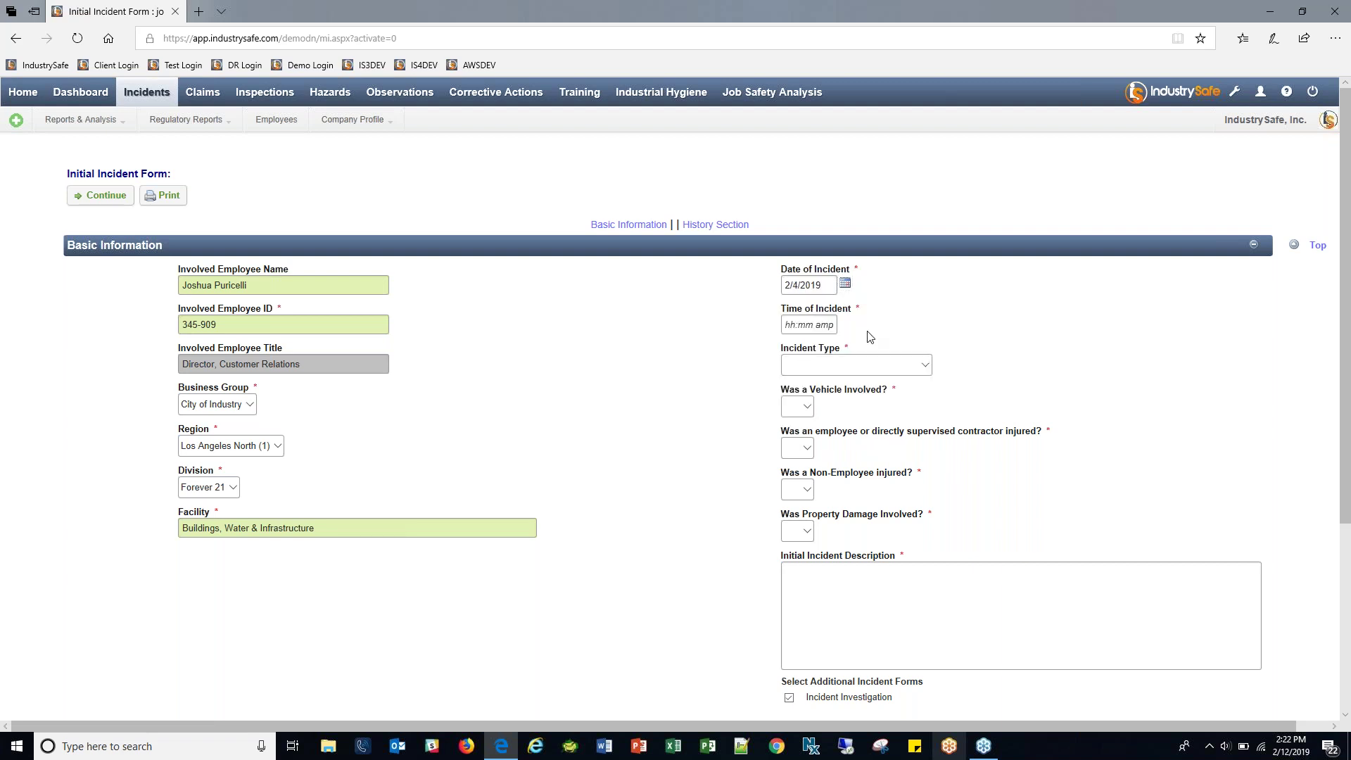
{"action": "left_click", "coordinate": [790, 328]}
{"action": "type", "text": "1234"}
{"action": "scroll", "coordinate": [1013, 334], "scroll_direction": "down", "scroll_amount": 2}
{"action": "left_click", "coordinate": [925, 261]}
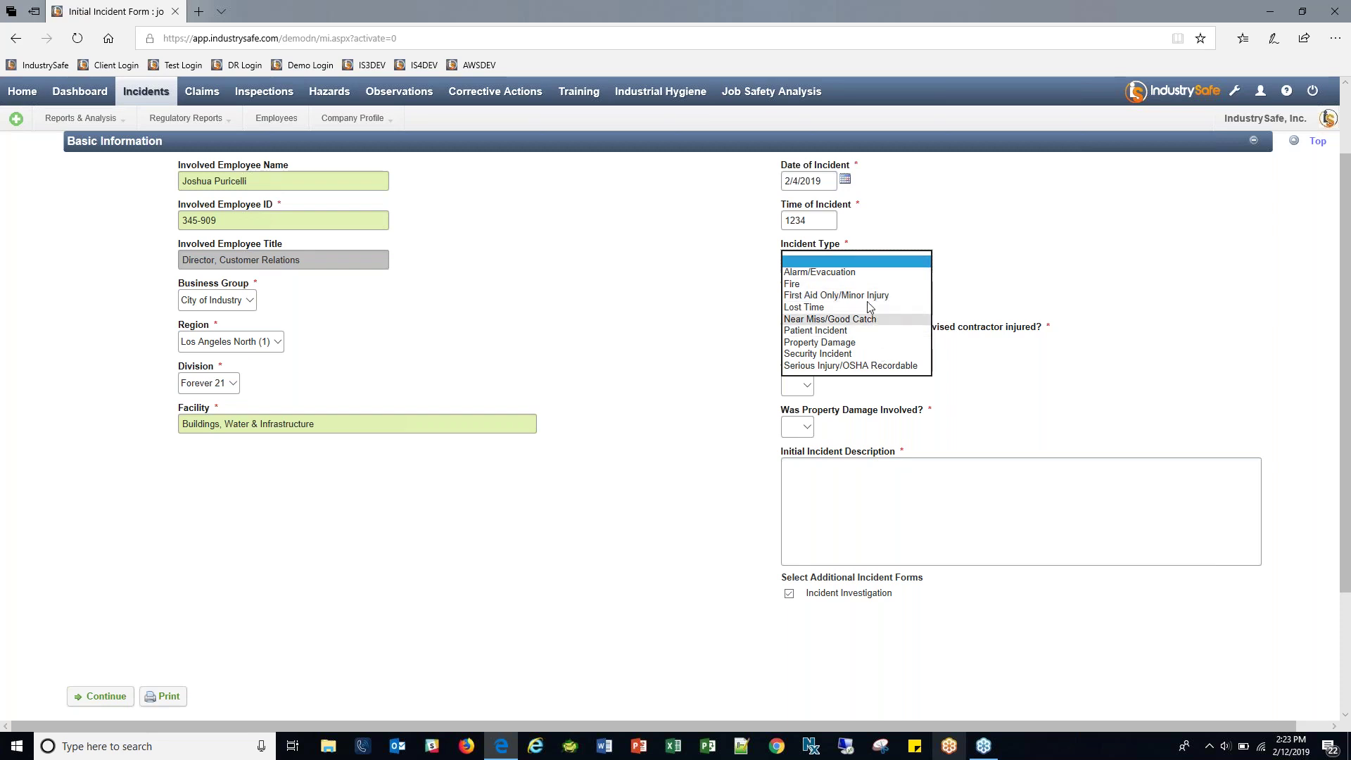
Choose Serious Injury/OSHA Recordable as the incident type and review its vehicle and employee-injured questions.
{"action": "left_click", "coordinate": [849, 366]}
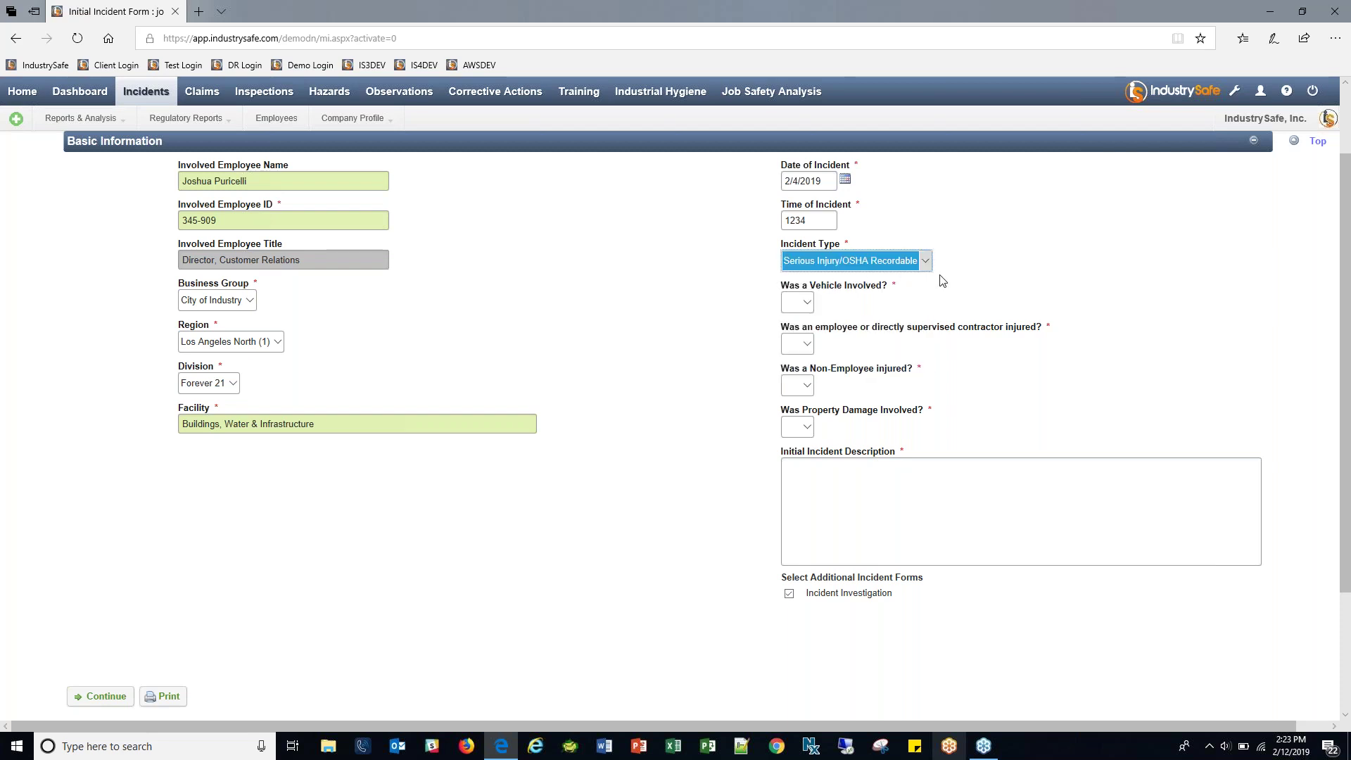
{"action": "left_click", "coordinate": [984, 281]}
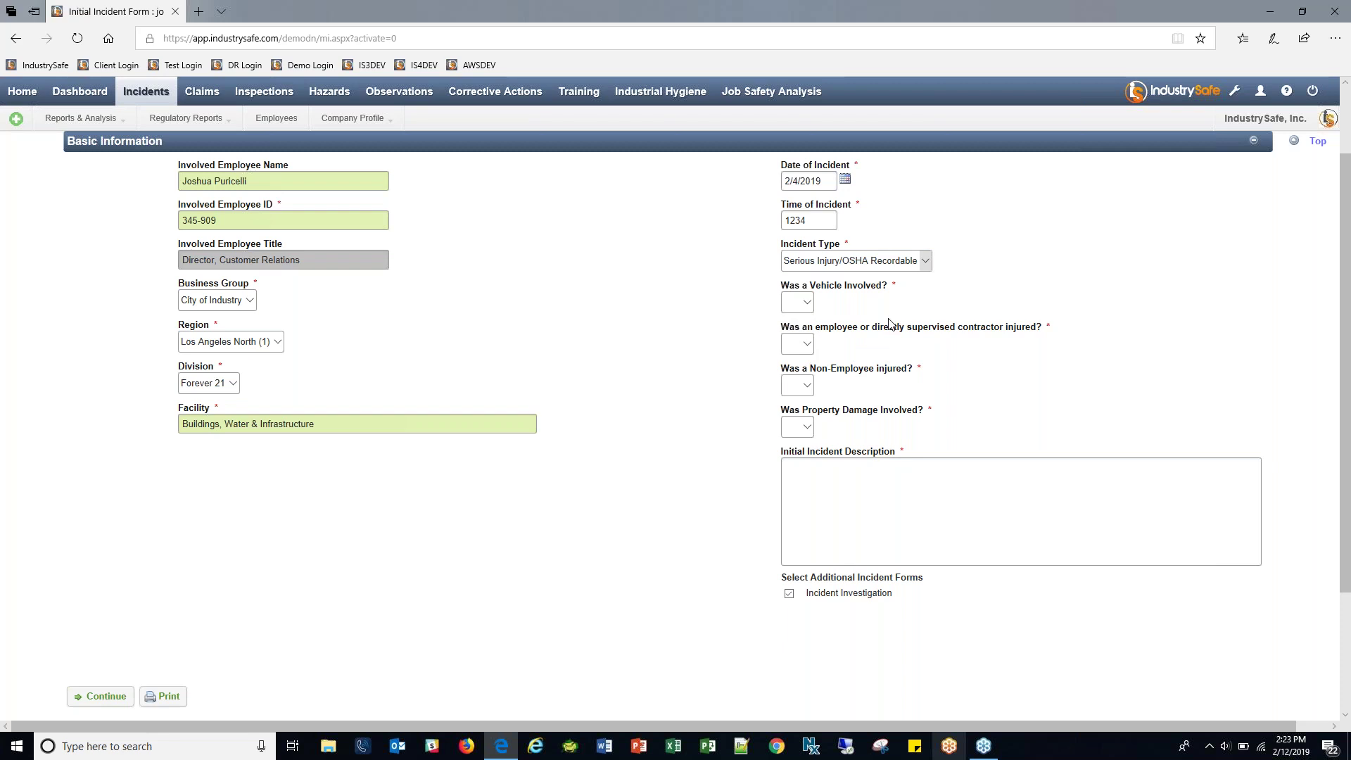
{"action": "left_click_drag", "start_coordinate": [785, 282], "coordinate": [861, 285]}
{"action": "left_click_drag", "start_coordinate": [802, 327], "coordinate": [990, 329]}
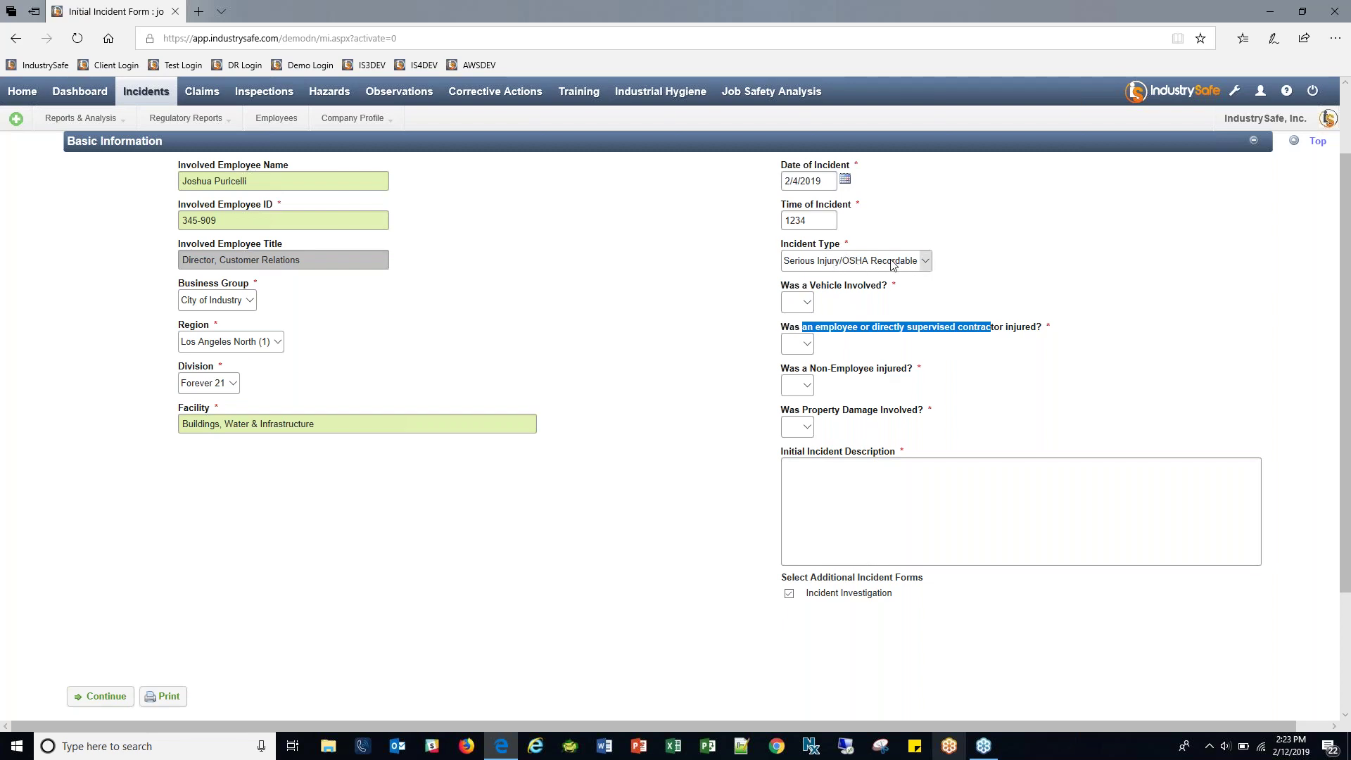
{"action": "left_click", "coordinate": [895, 262]}
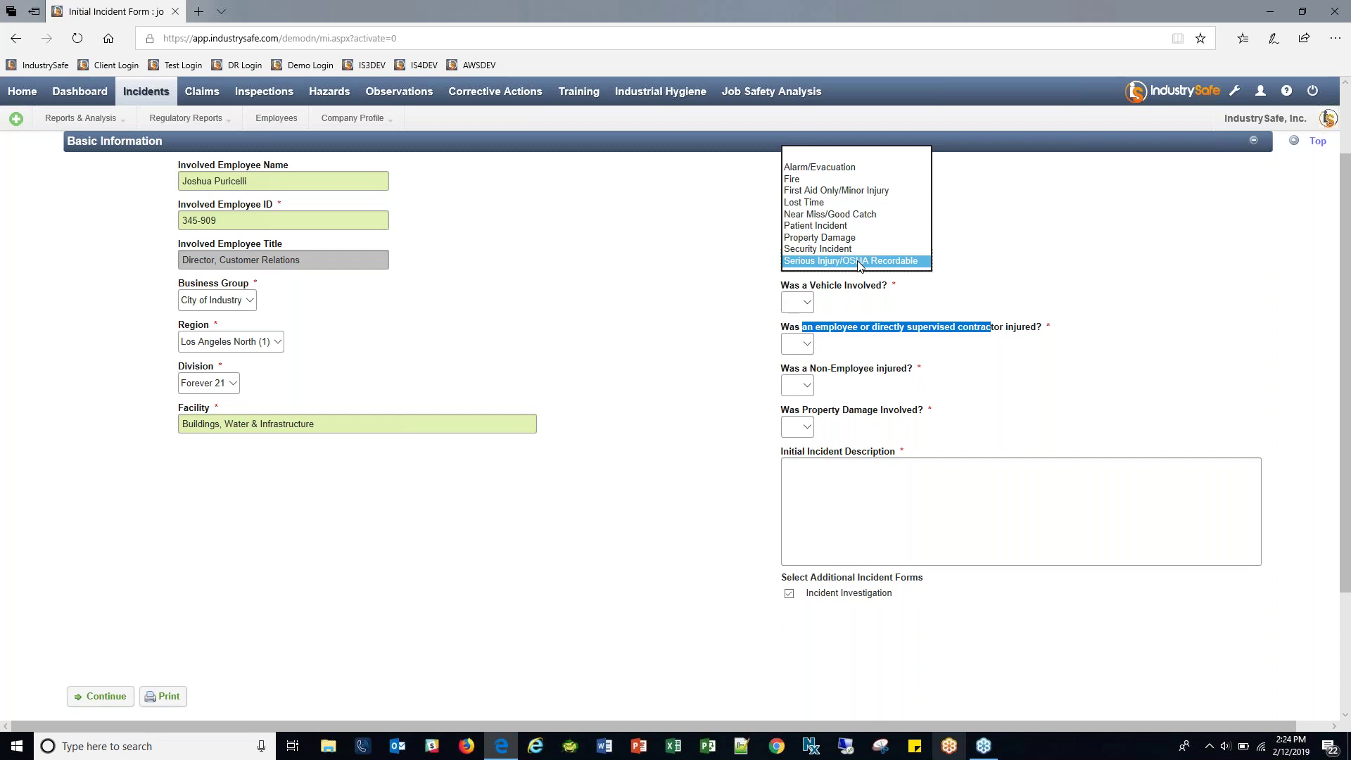
{"action": "left_click", "coordinate": [858, 262]}
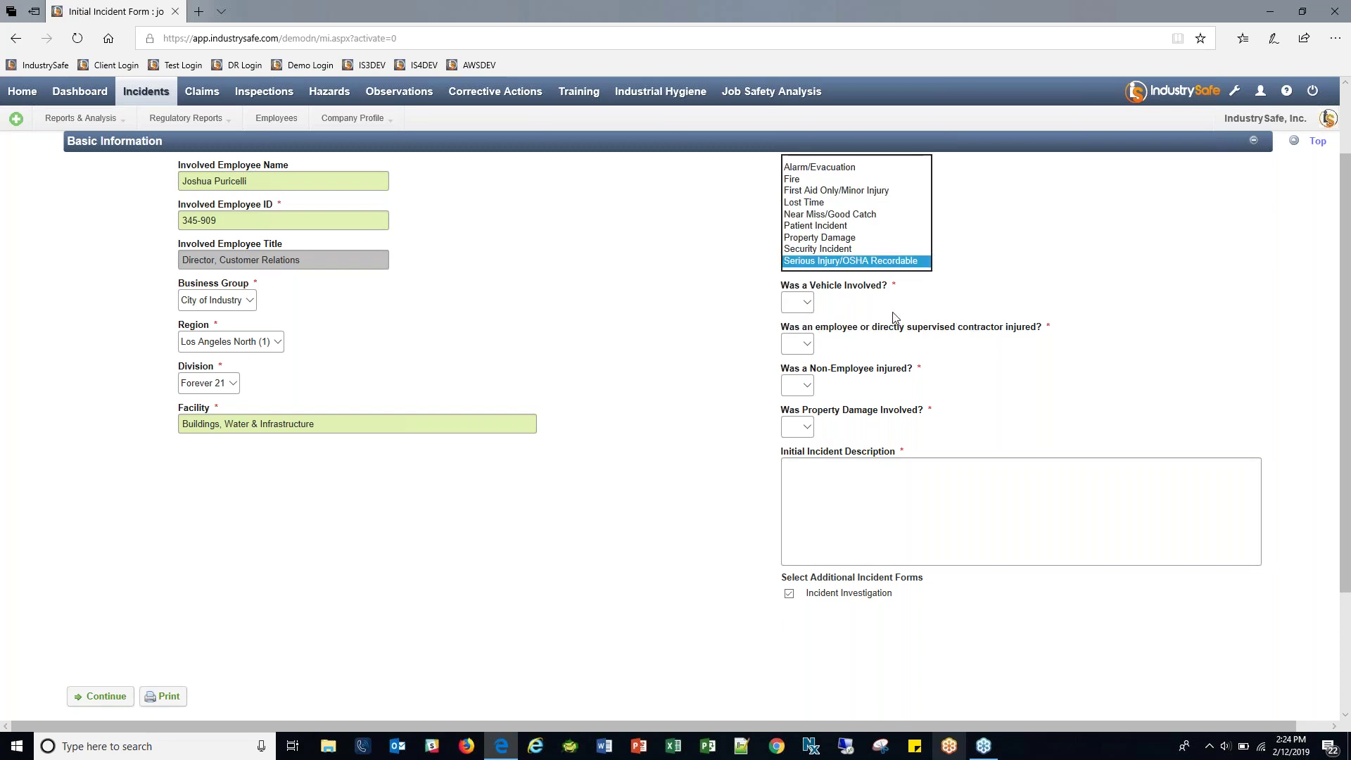
{"action": "left_click_drag", "start_coordinate": [790, 285], "coordinate": [915, 284]}
{"action": "left_click_drag", "start_coordinate": [819, 327], "coordinate": [1046, 327]}
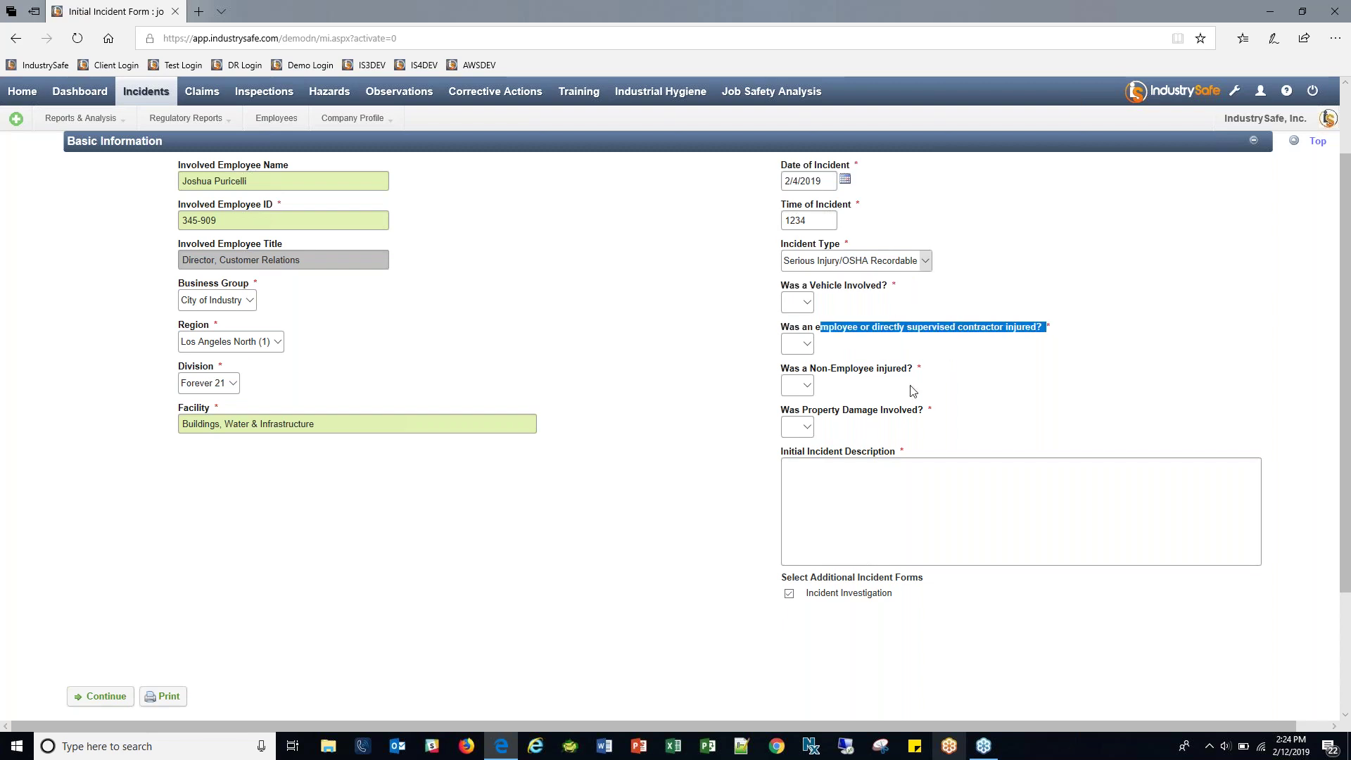
{"action": "left_click", "coordinate": [953, 263]}
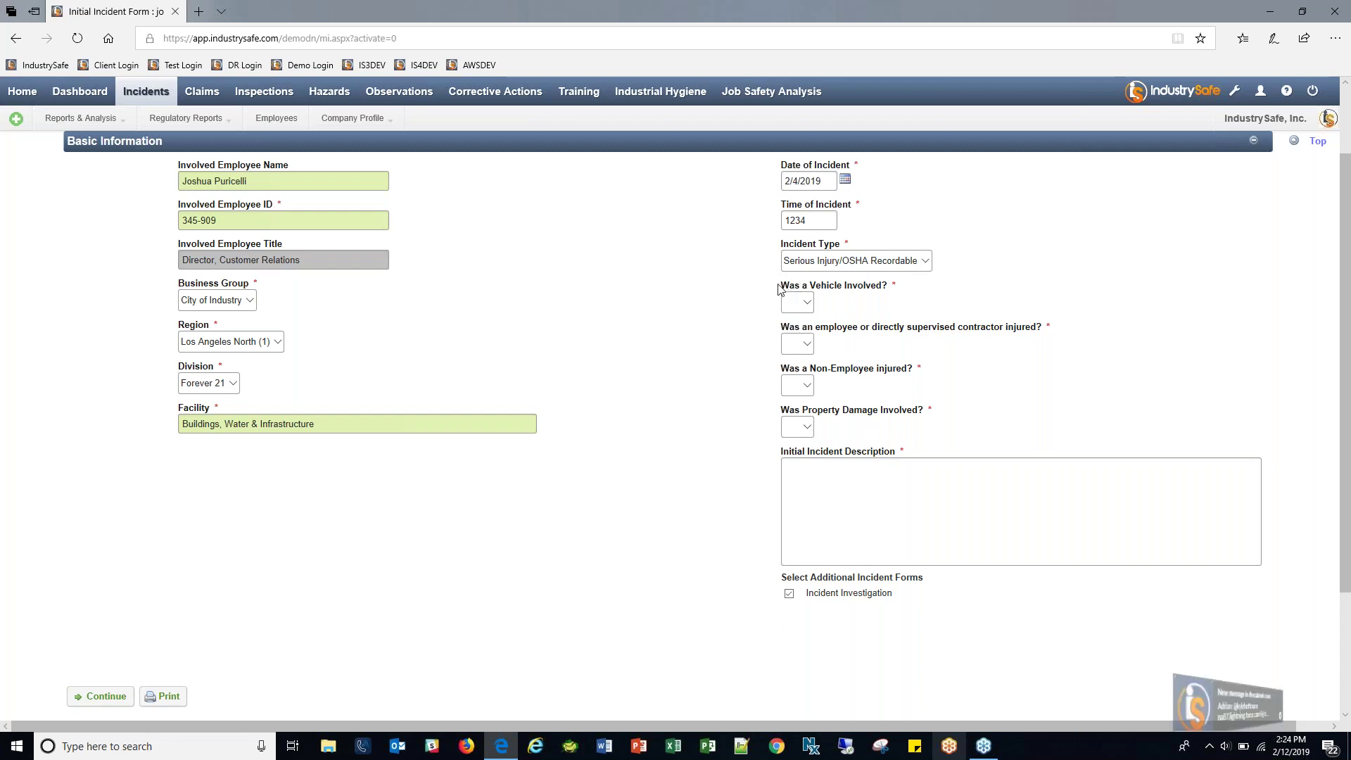
Set Vehicle, Employee injured, Non-Employee injured and Property Damage each to Yes.
{"action": "left_click", "coordinate": [797, 302]}
{"action": "left_click", "coordinate": [793, 326]}
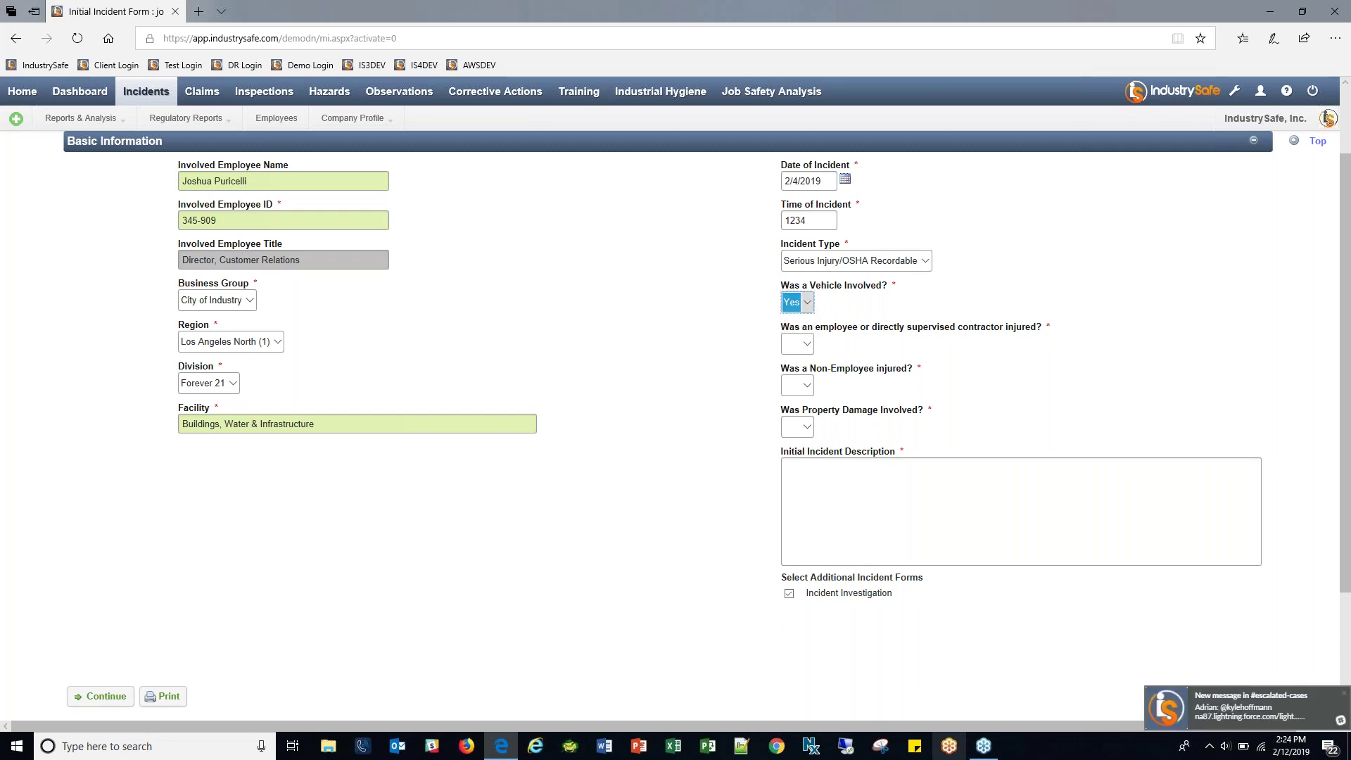
{"action": "left_click", "coordinate": [797, 343]}
{"action": "left_click", "coordinate": [799, 368]}
{"action": "left_click", "coordinate": [802, 386]}
{"action": "left_click", "coordinate": [803, 410]}
{"action": "left_click", "coordinate": [804, 428]}
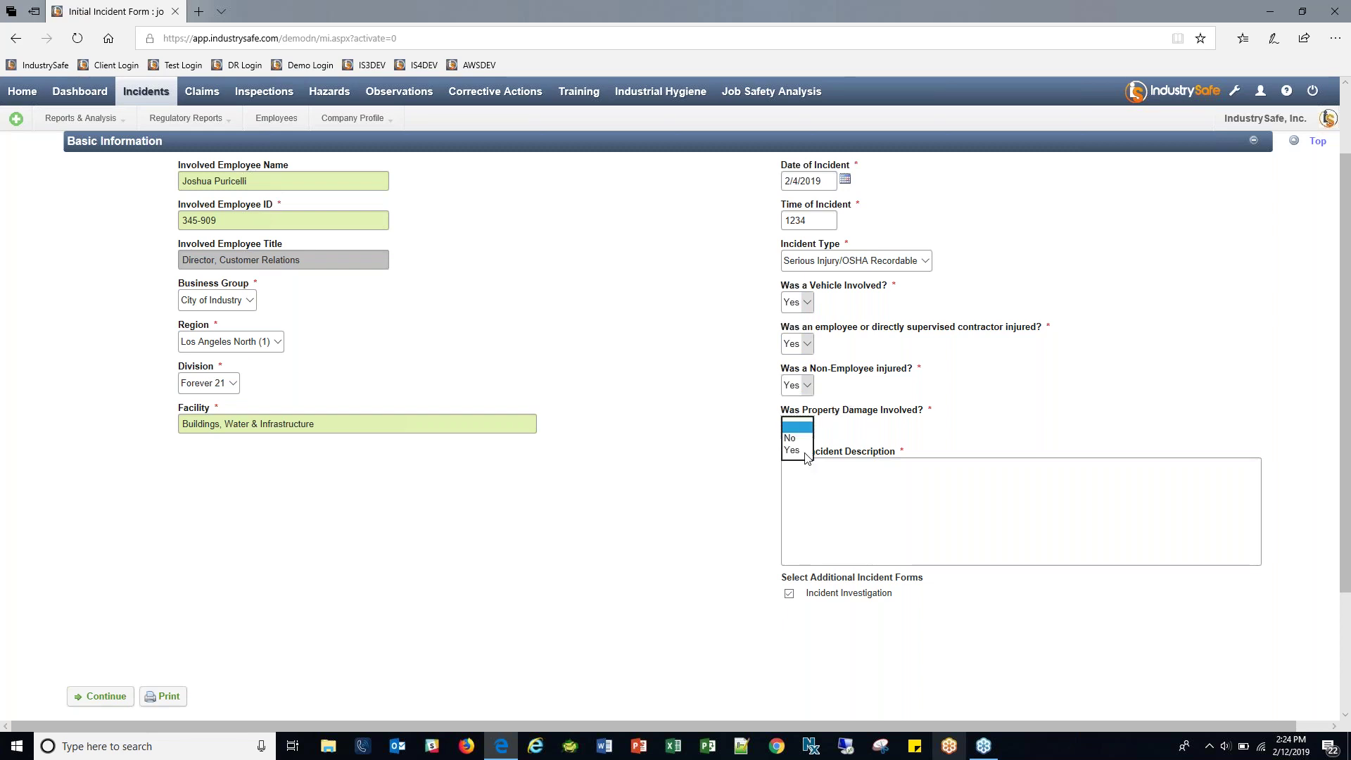
{"action": "left_click", "coordinate": [802, 451]}
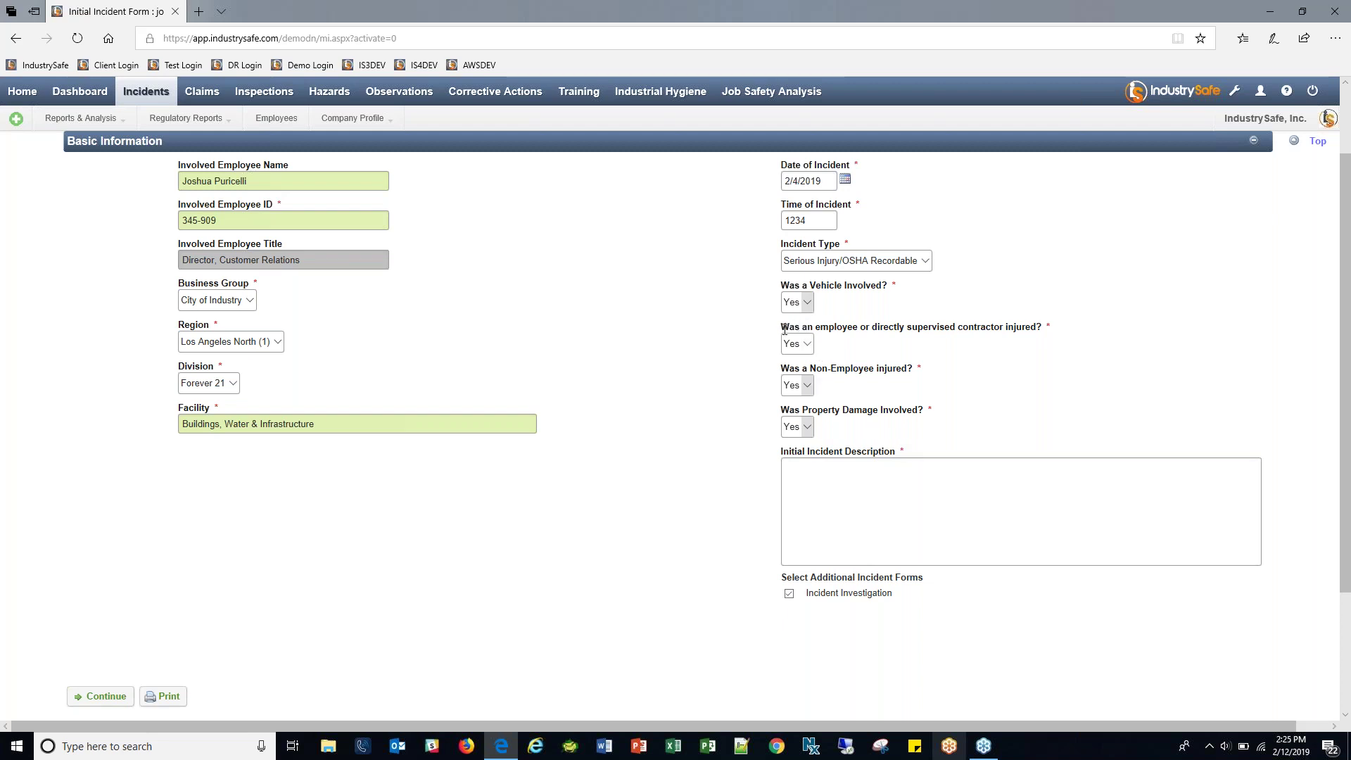
Highlight the question labels, then place the cursor in the Initial Incident Description box.
{"action": "left_click_drag", "start_coordinate": [784, 329], "coordinate": [973, 339]}
{"action": "left_click", "coordinate": [958, 342]}
{"action": "left_click_drag", "start_coordinate": [790, 286], "coordinate": [875, 291]}
{"action": "left_click_drag", "start_coordinate": [820, 327], "coordinate": [958, 330]}
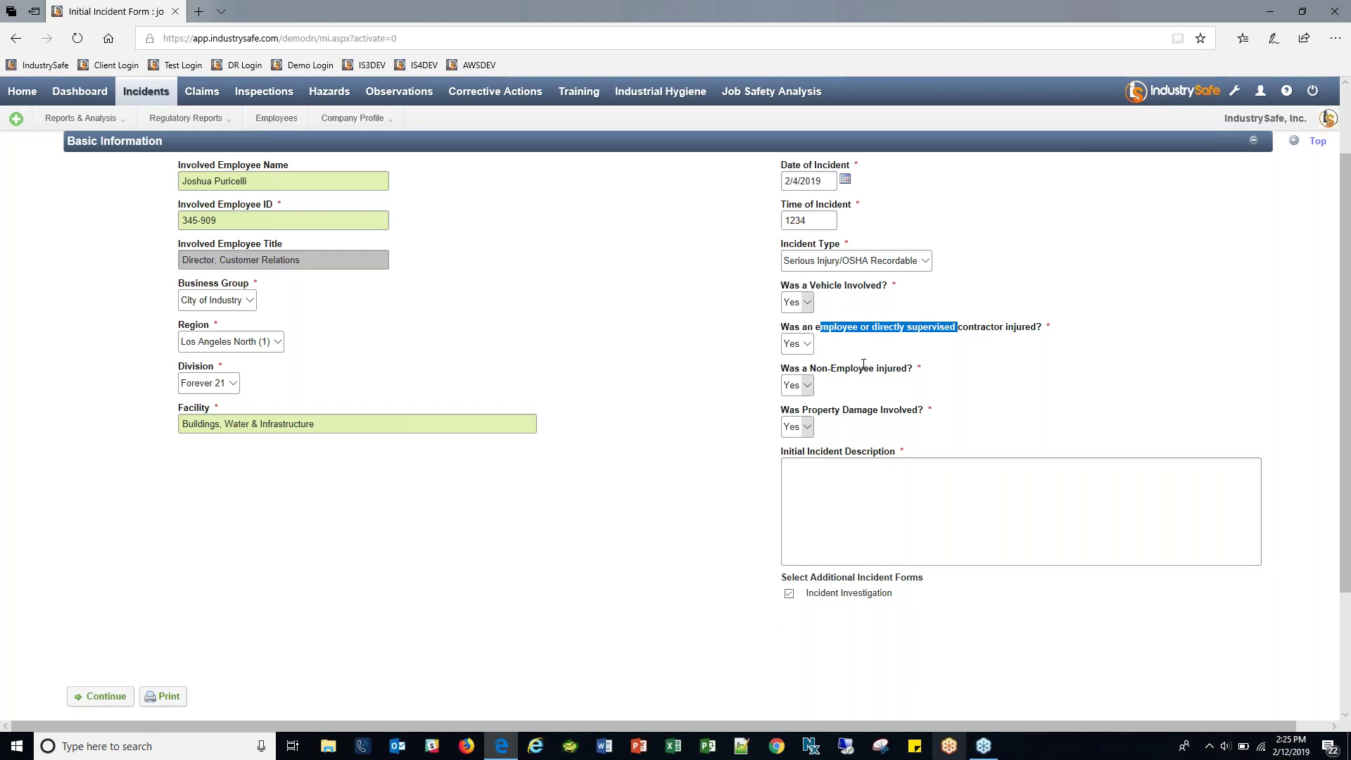
{"action": "left_click", "coordinate": [873, 507]}
{"action": "left_click_drag", "start_coordinate": [780, 451], "coordinate": [890, 452]}
{"action": "left_click", "coordinate": [852, 476]}
Type 'What you know when you're entering in this incident' as the initial description, fixing a mistyped word.
{"action": "type", "text": "What you know when you're this"}
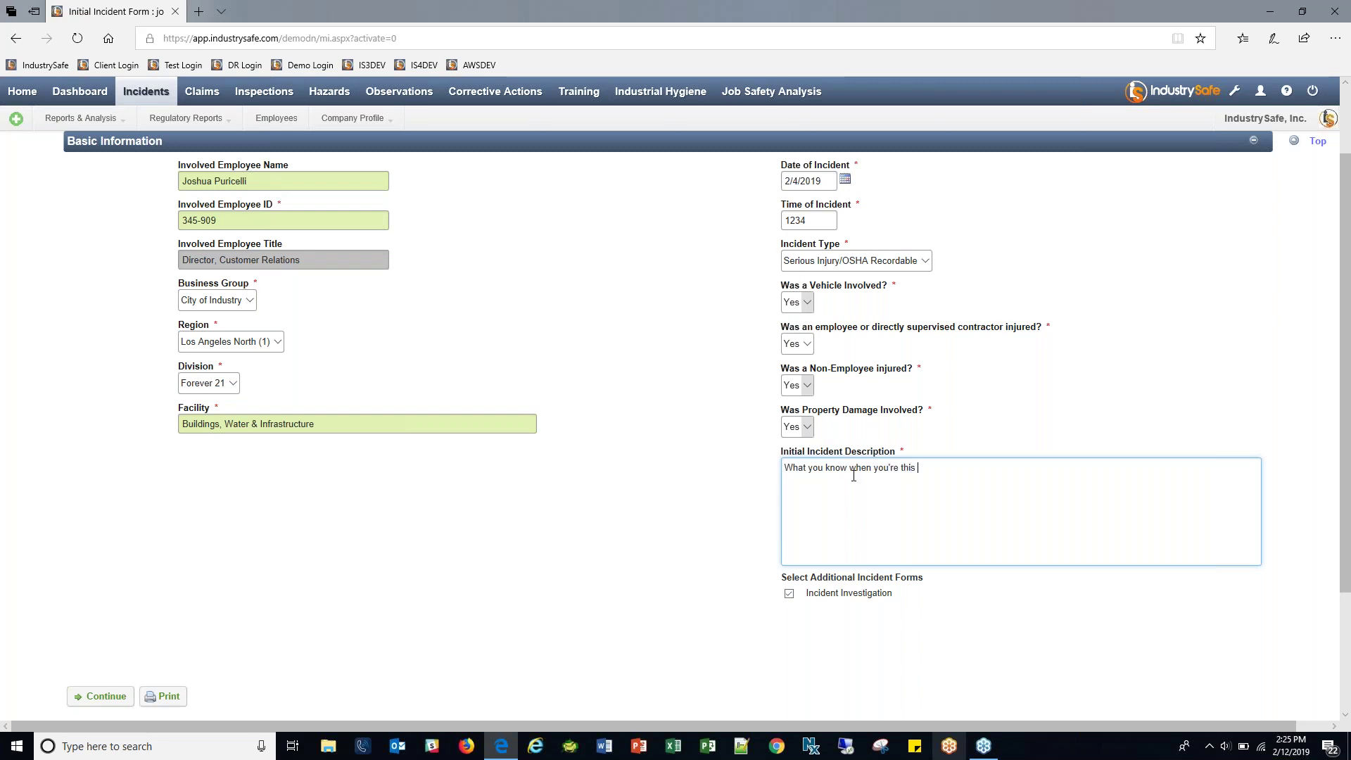
{"action": "key", "text": "BackSpace"}
{"action": "key", "text": "BackSpace"}
{"action": "key", "text": "BackSpace"}
{"action": "key", "text": "BackSpace"}
{"action": "type", "text": "entering in this incident"}
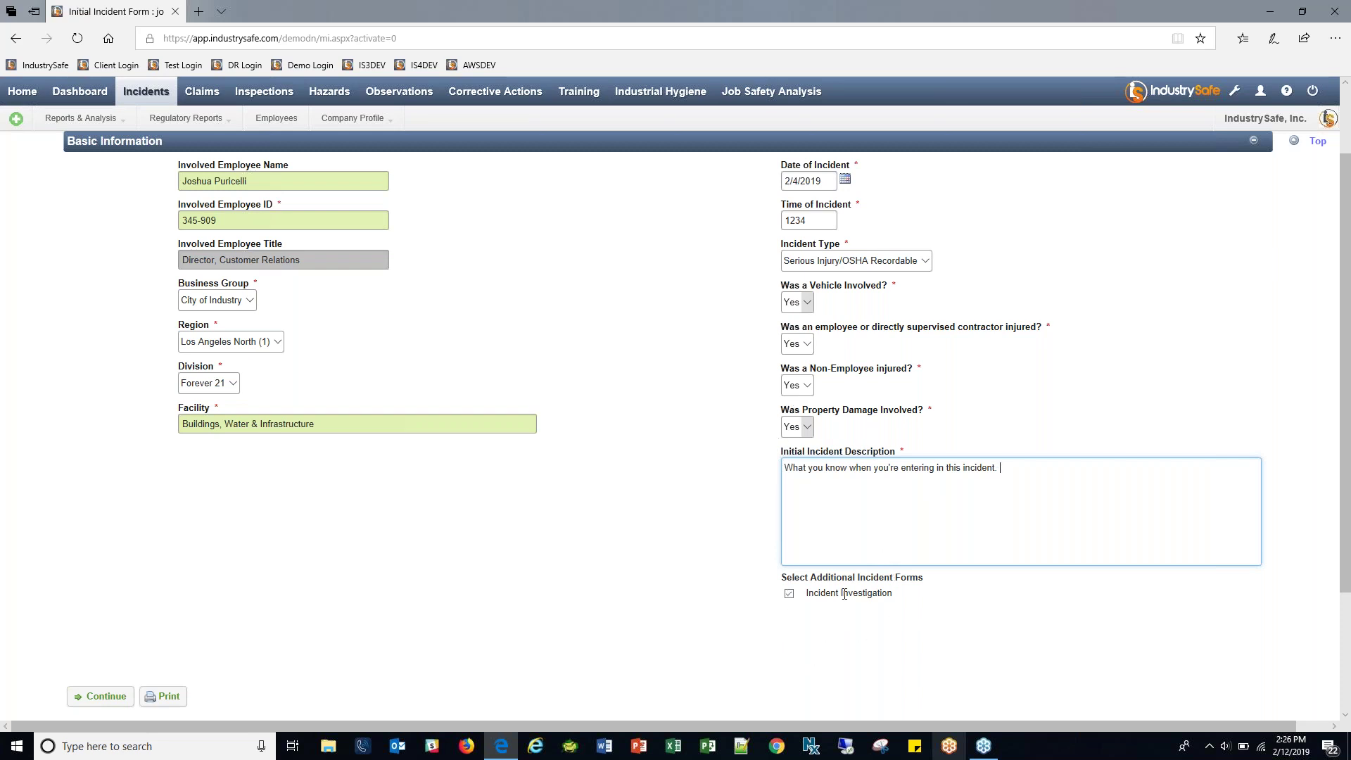
Leave Incident Investigation checked as an additional form and submit the initial incident form.
{"action": "left_click", "coordinate": [800, 600]}
{"action": "left_click", "coordinate": [788, 595]}
{"action": "left_click", "coordinate": [788, 598]}
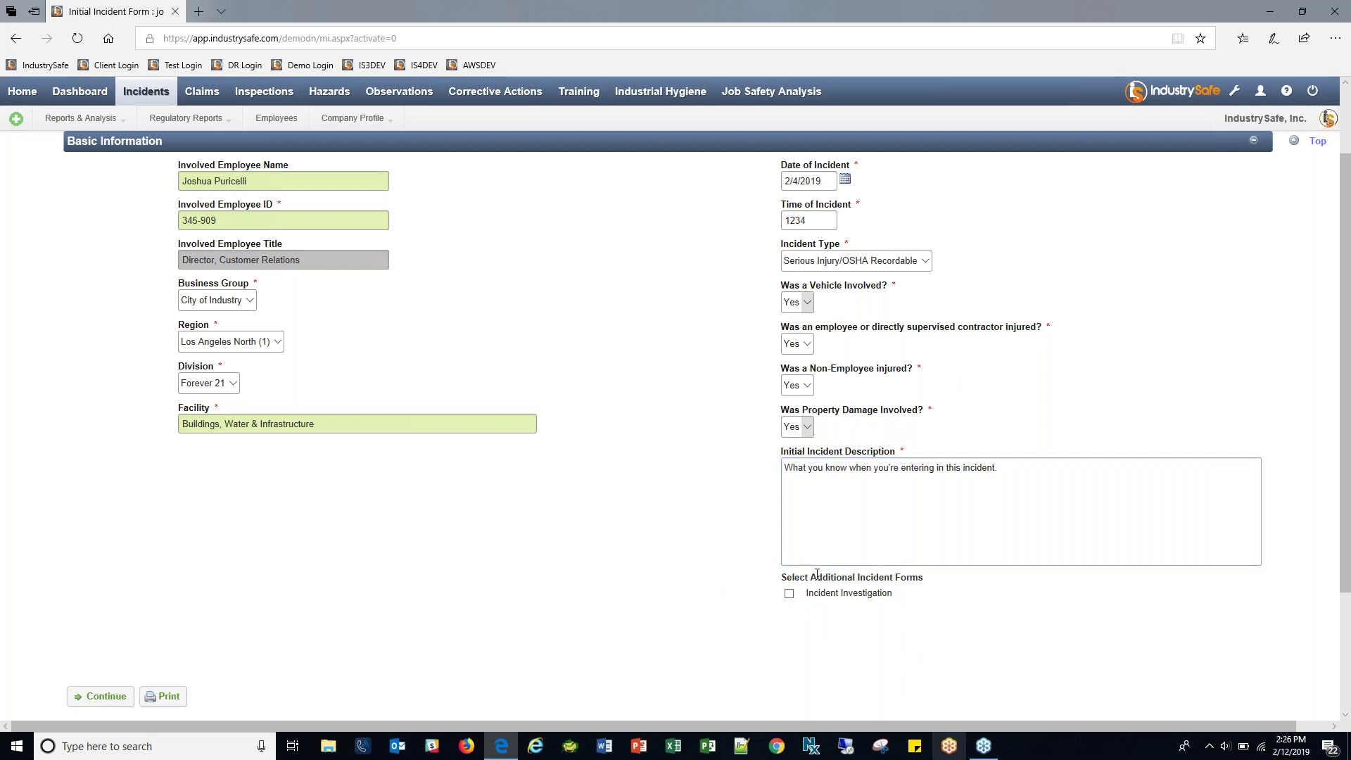
{"action": "left_click", "coordinate": [789, 595]}
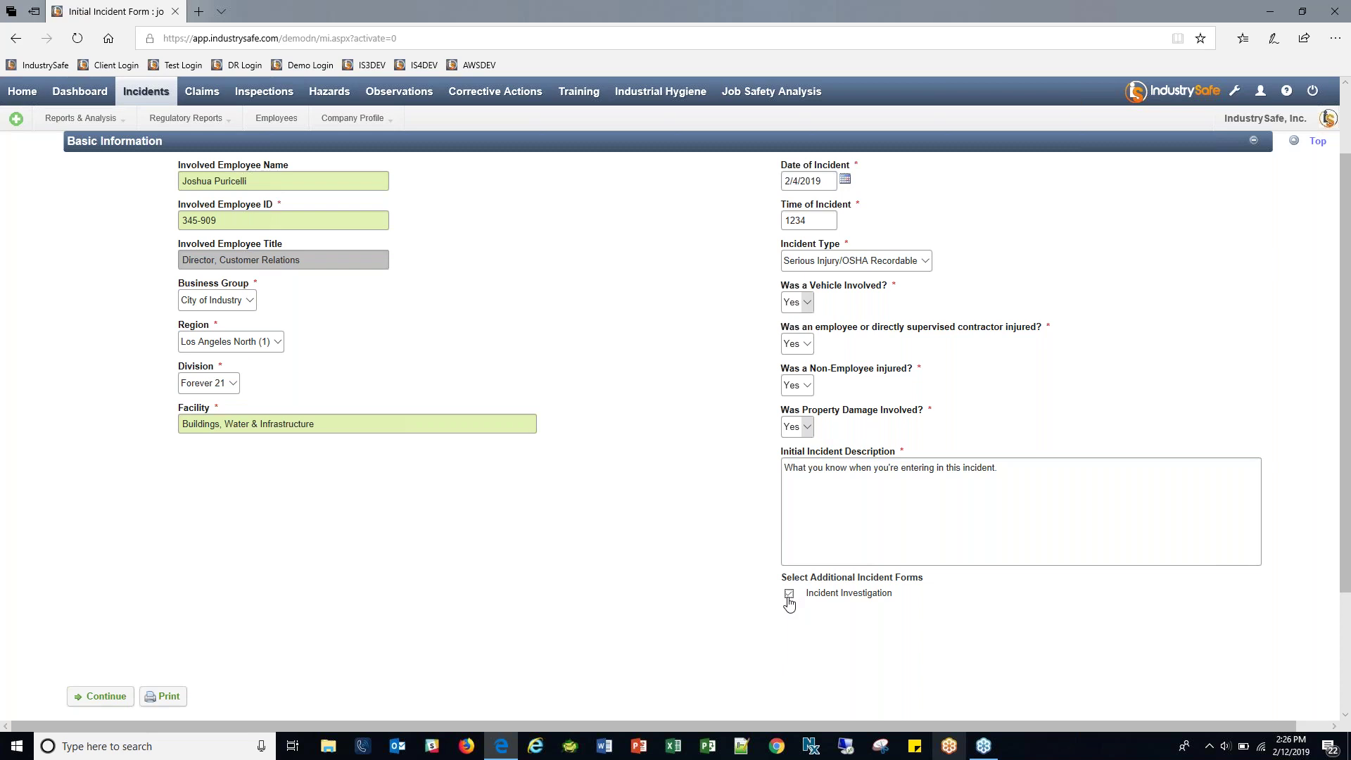
{"action": "left_click", "coordinate": [788, 597]}
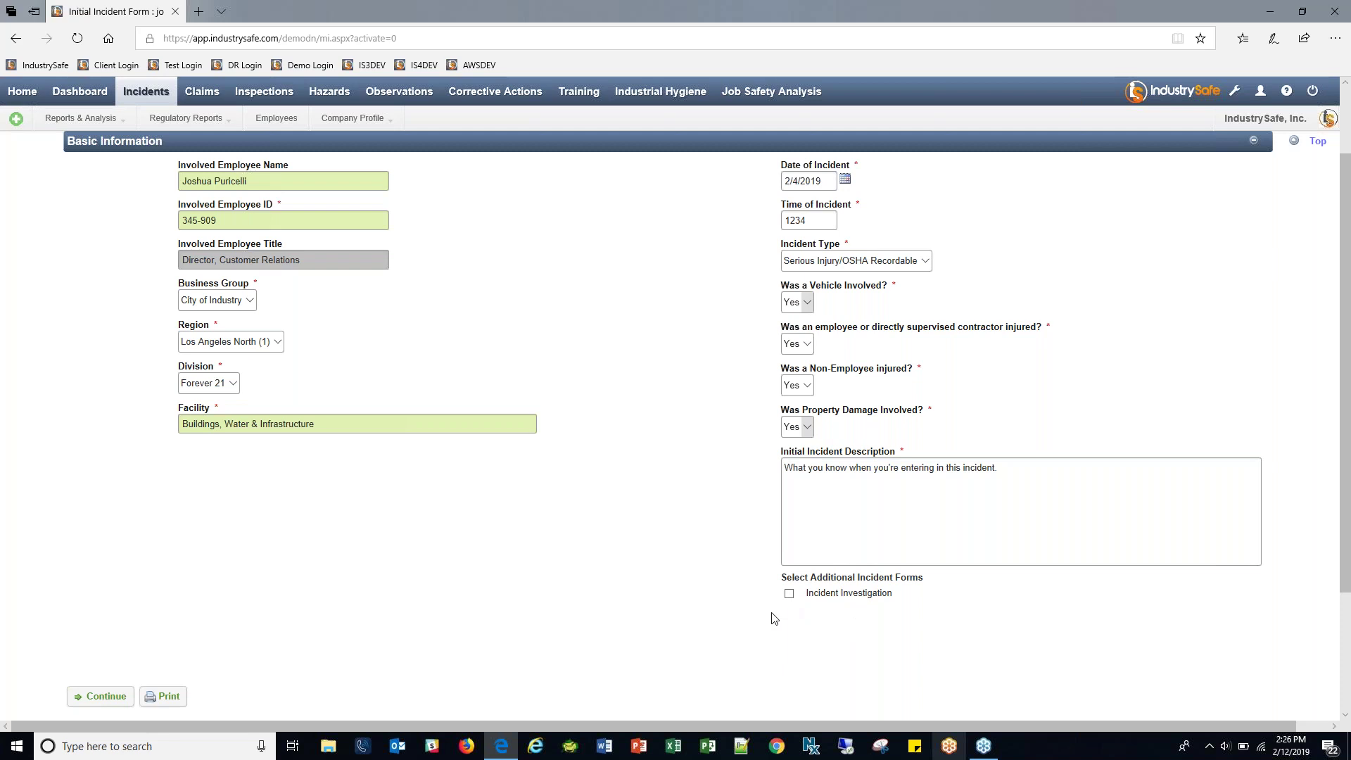
{"action": "left_click", "coordinate": [789, 594]}
{"action": "left_click", "coordinate": [101, 697]}
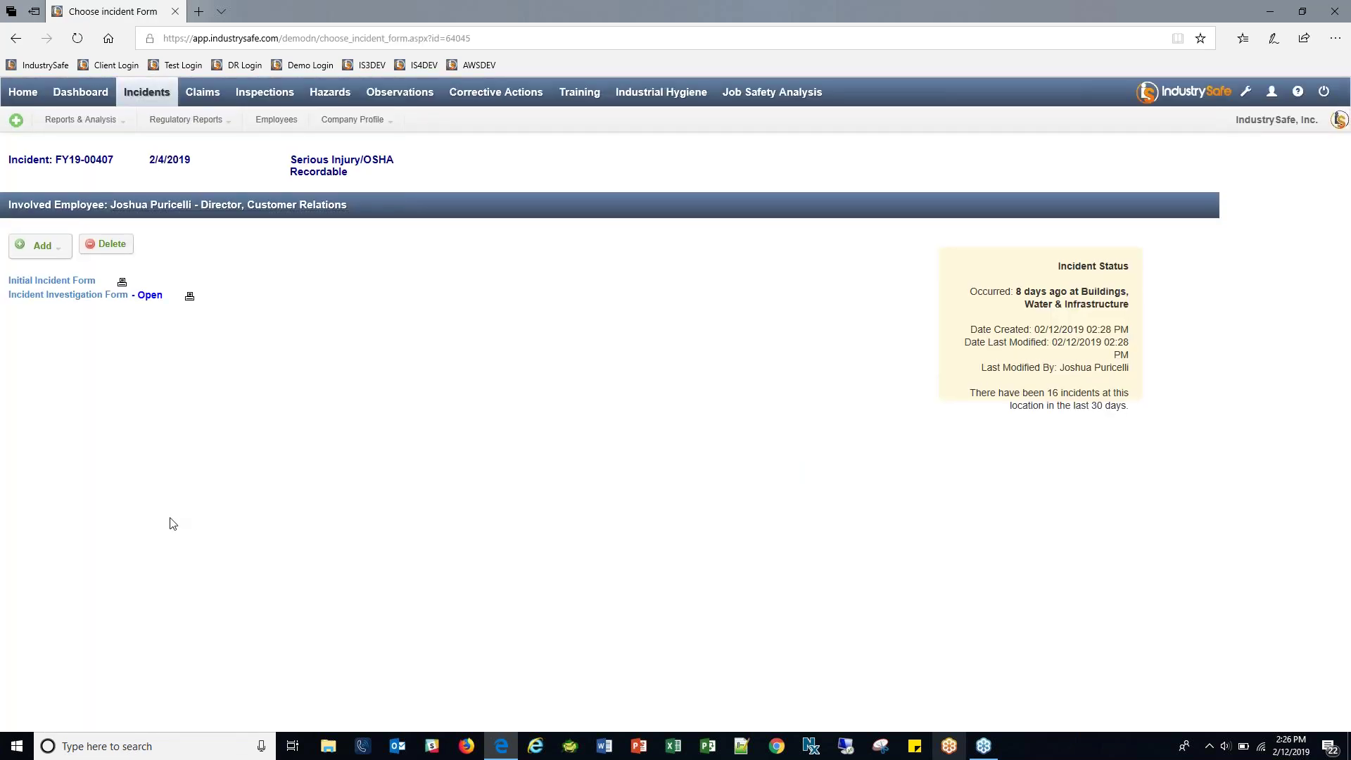
Highlight the parts of incident number FY19-00407, then open the Incident Investigation Form from the Add menu.
{"action": "left_click_drag", "start_coordinate": [56, 159], "coordinate": [115, 159]}
{"action": "left_click", "coordinate": [71, 159]}
{"action": "left_click", "coordinate": [65, 159]}
{"action": "left_click", "coordinate": [35, 250]}
{"action": "left_click", "coordinate": [92, 301]}
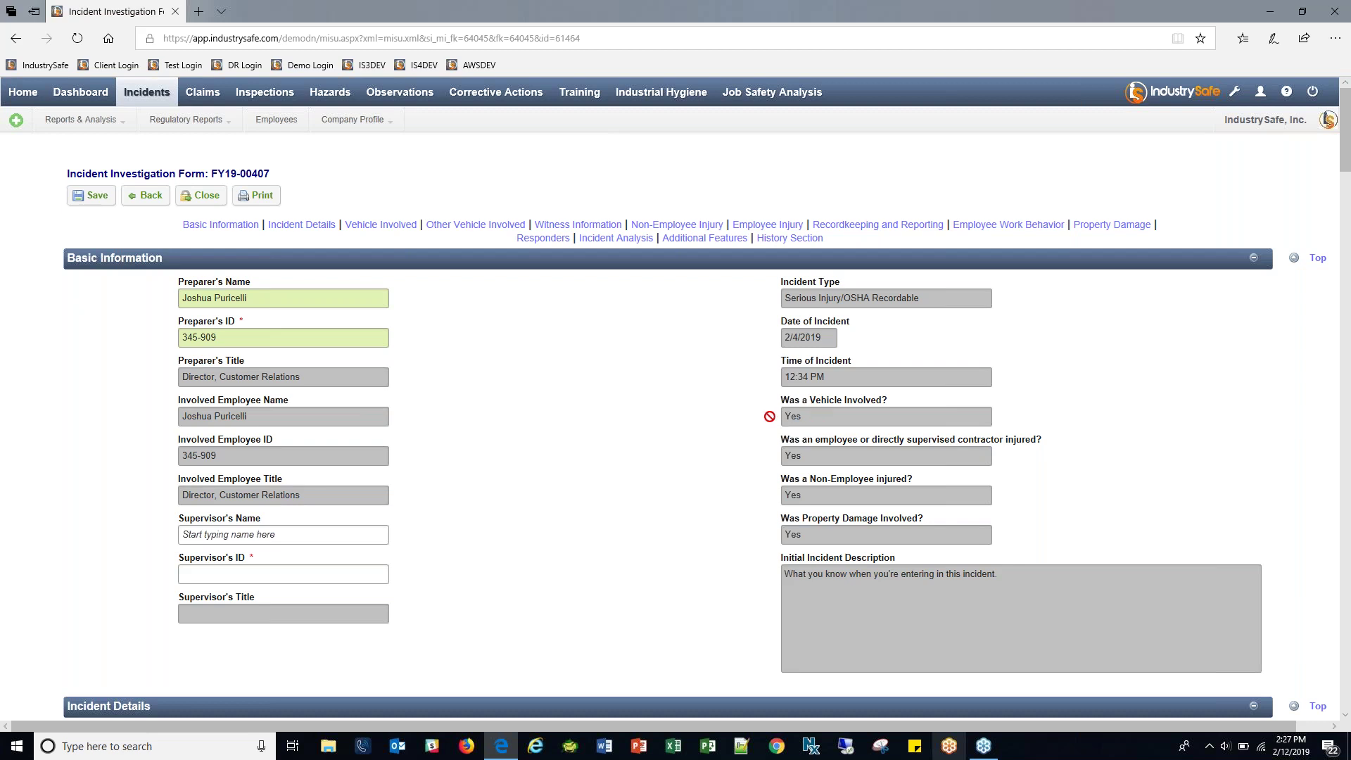
{"action": "double_click", "coordinate": [794, 455]}
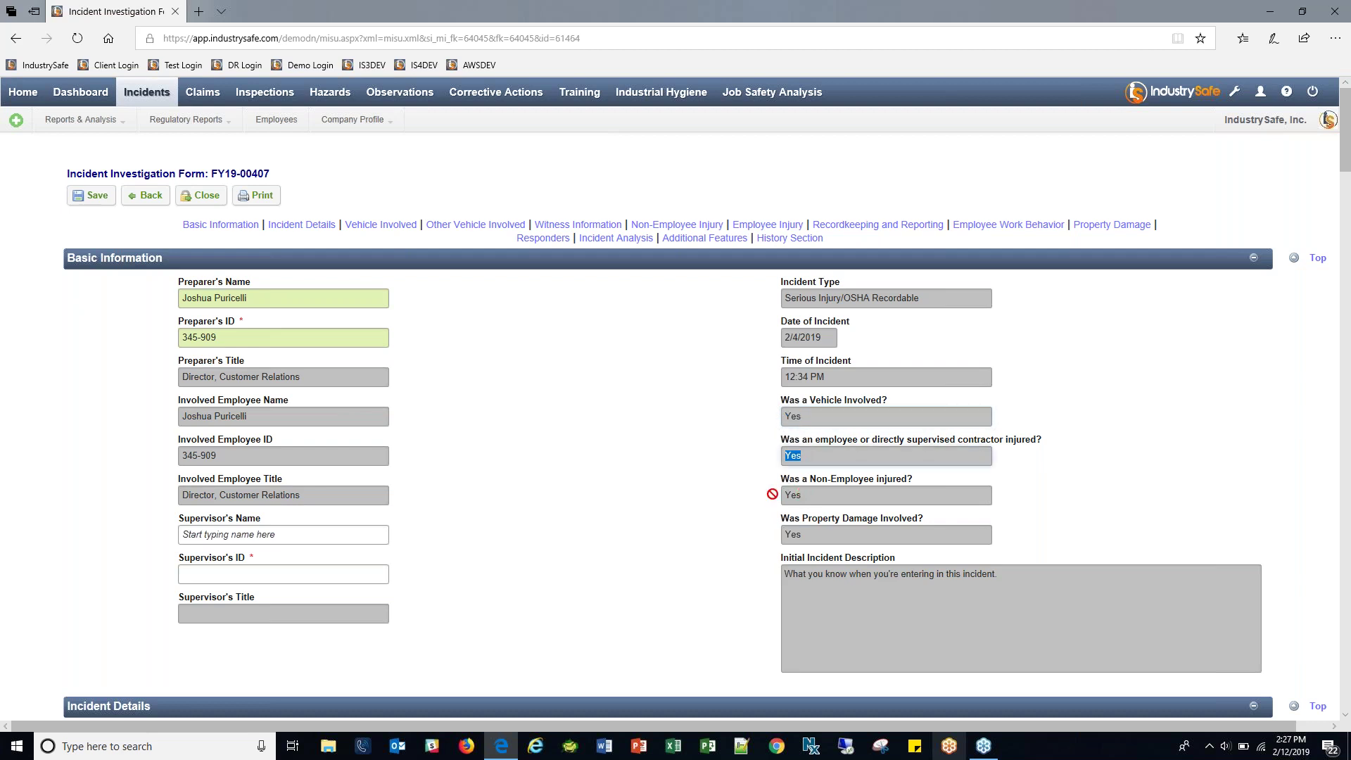
{"action": "double_click", "coordinate": [793, 534]}
{"action": "left_click", "coordinate": [737, 541]}
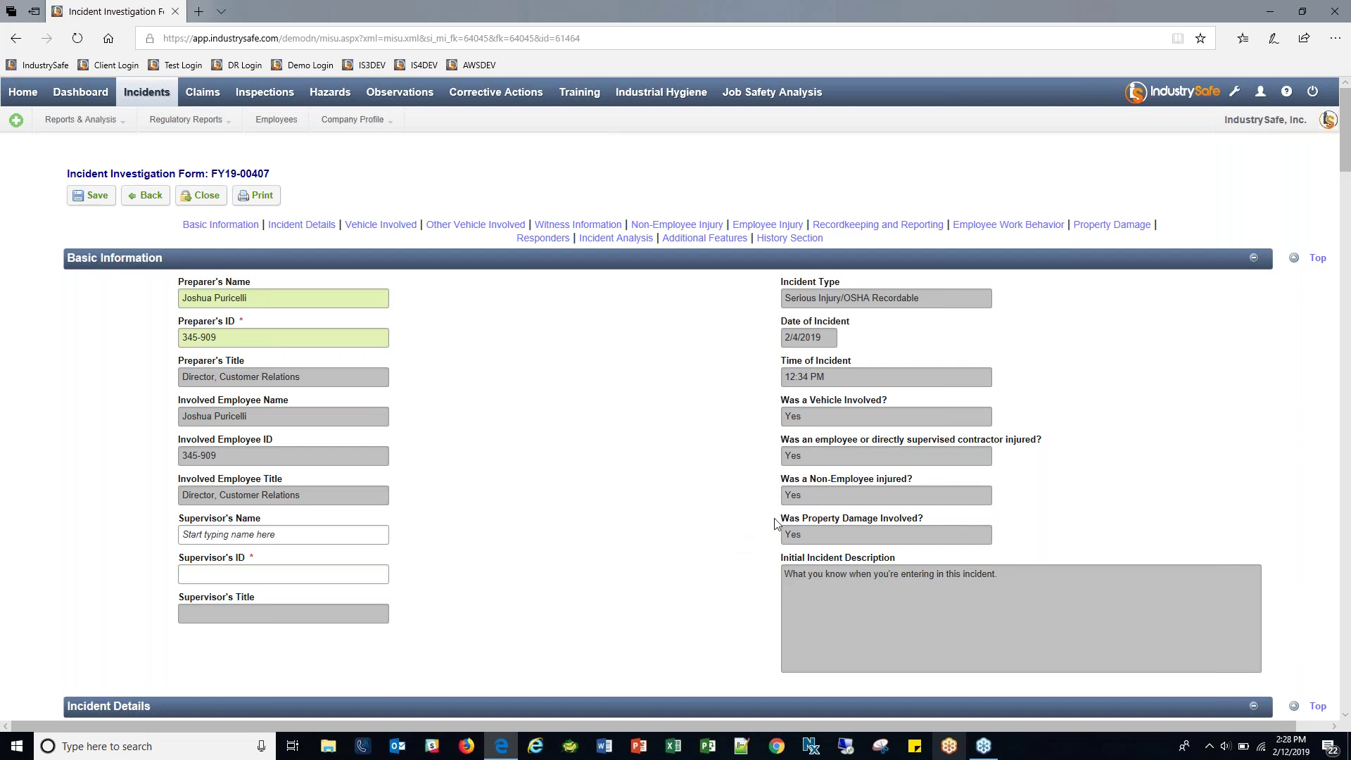
{"action": "left_click_drag", "start_coordinate": [820, 534], "coordinate": [762, 540]}
{"action": "left_click", "coordinate": [762, 540]}
{"action": "left_click", "coordinate": [1105, 226]}
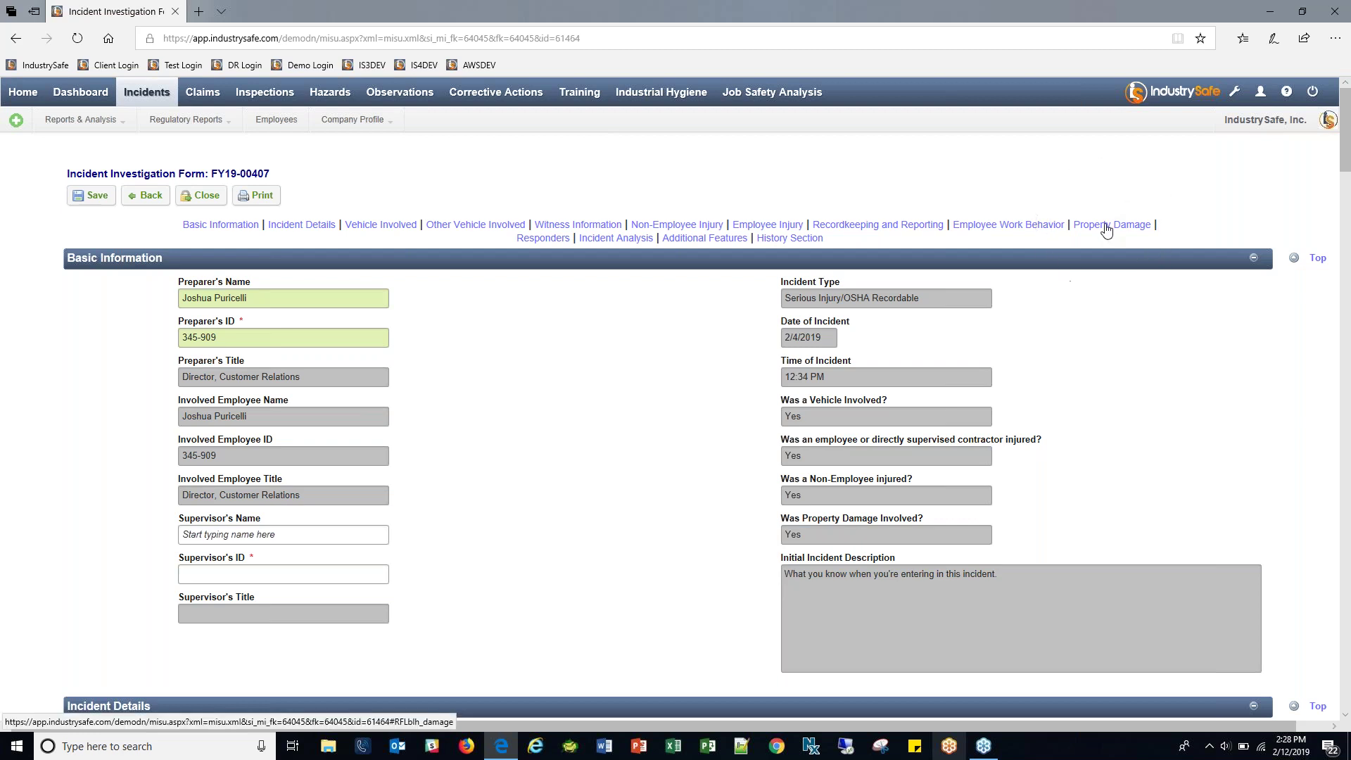
{"action": "left_click", "coordinate": [1106, 227]}
{"action": "left_click", "coordinate": [1105, 227]}
{"action": "left_click_drag", "start_coordinate": [824, 495], "coordinate": [756, 497]}
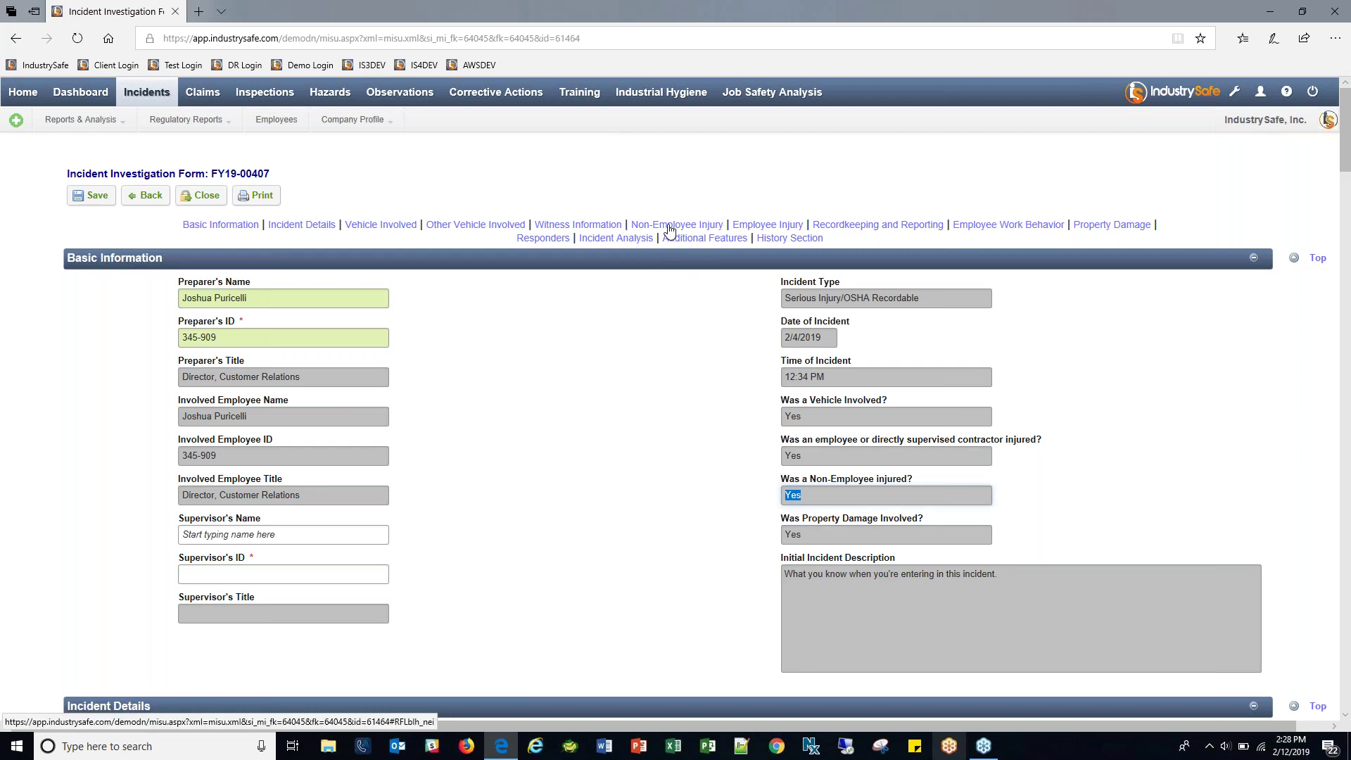
{"action": "left_click", "coordinate": [543, 408]}
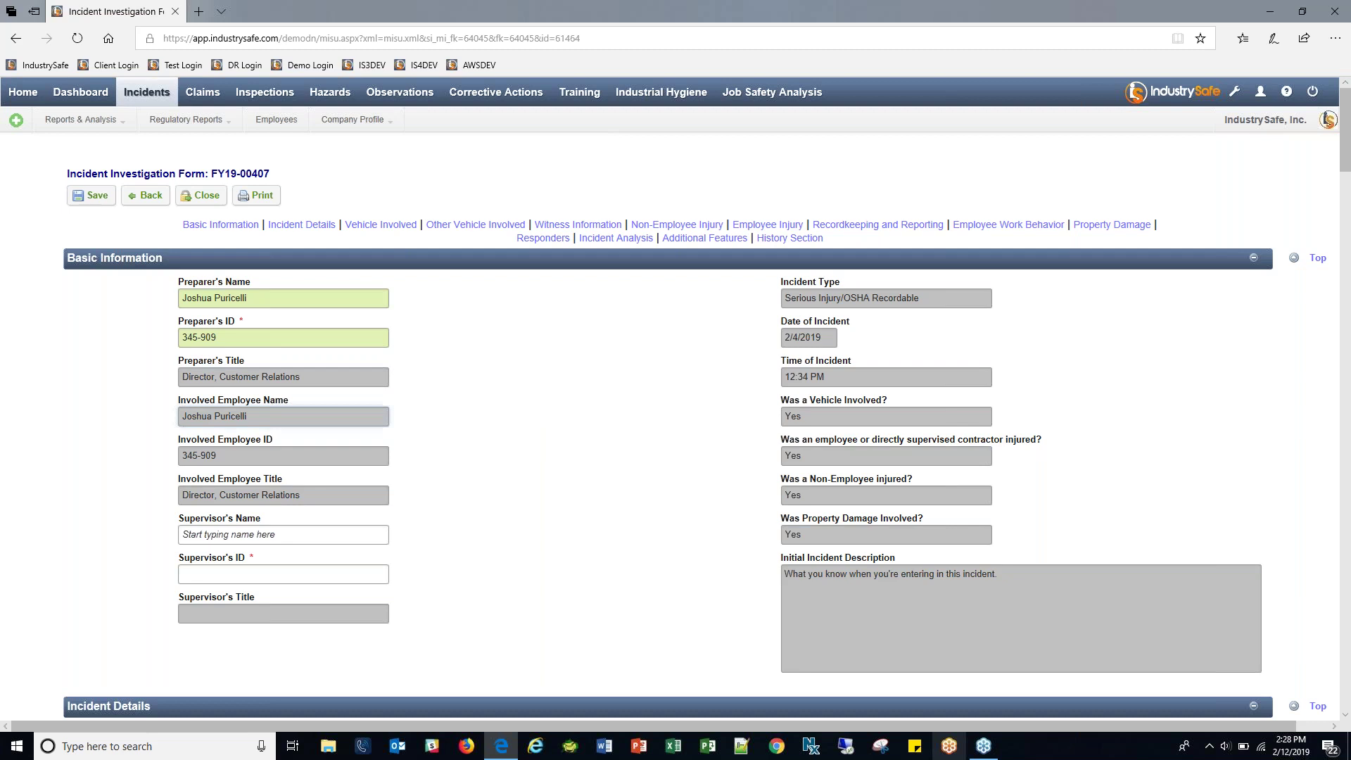
{"action": "left_click_drag", "start_coordinate": [941, 296], "coordinate": [827, 359]}
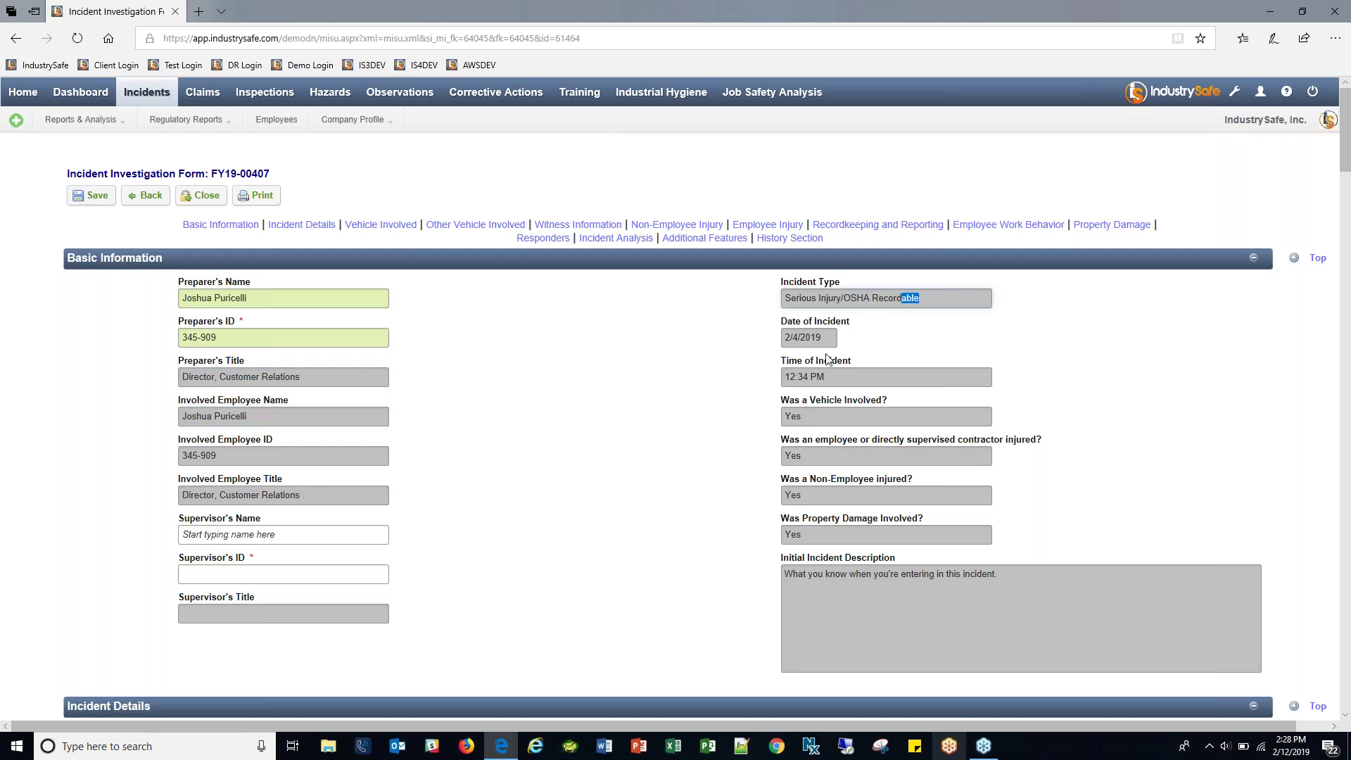
{"action": "left_click_drag", "start_coordinate": [983, 584], "coordinate": [715, 555]}
{"action": "left_click", "coordinate": [869, 585]}
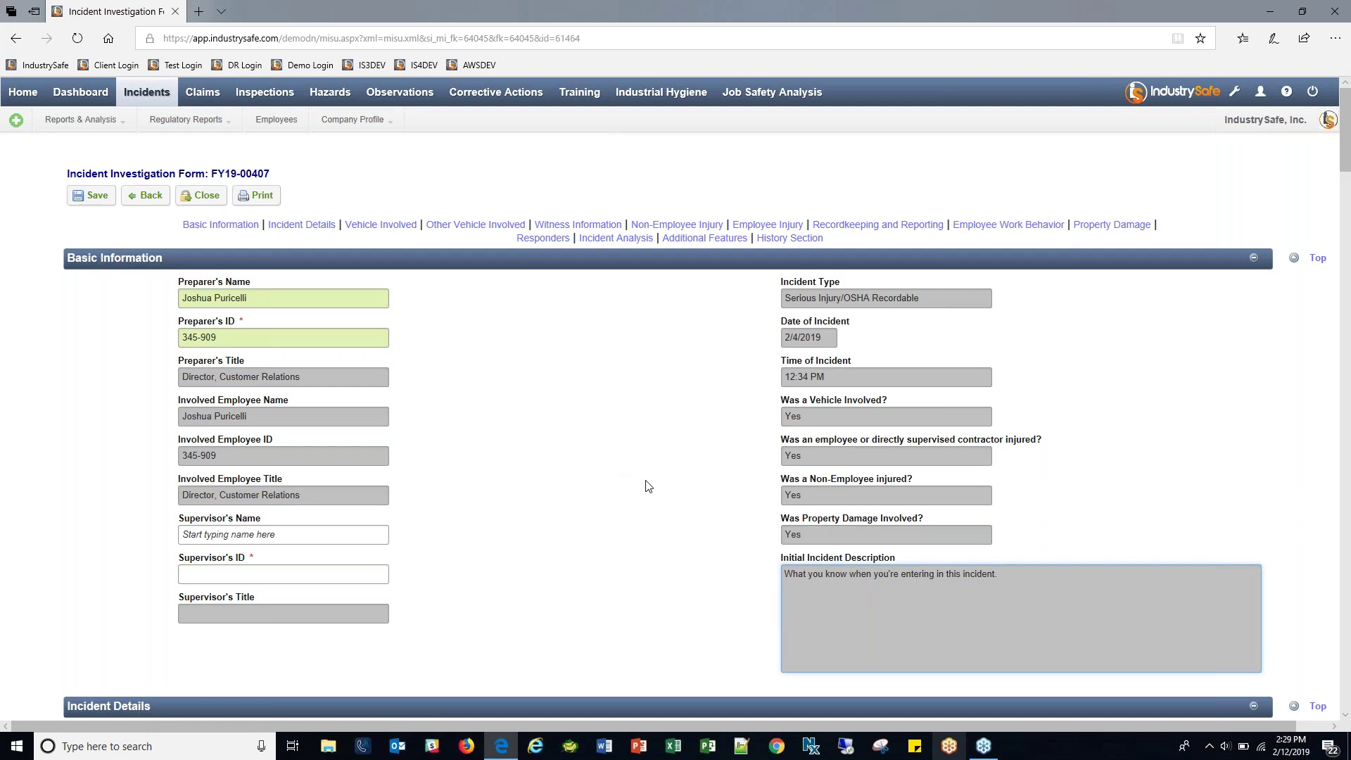
{"action": "triple_click", "coordinate": [789, 377]}
{"action": "left_click", "coordinate": [736, 386]}
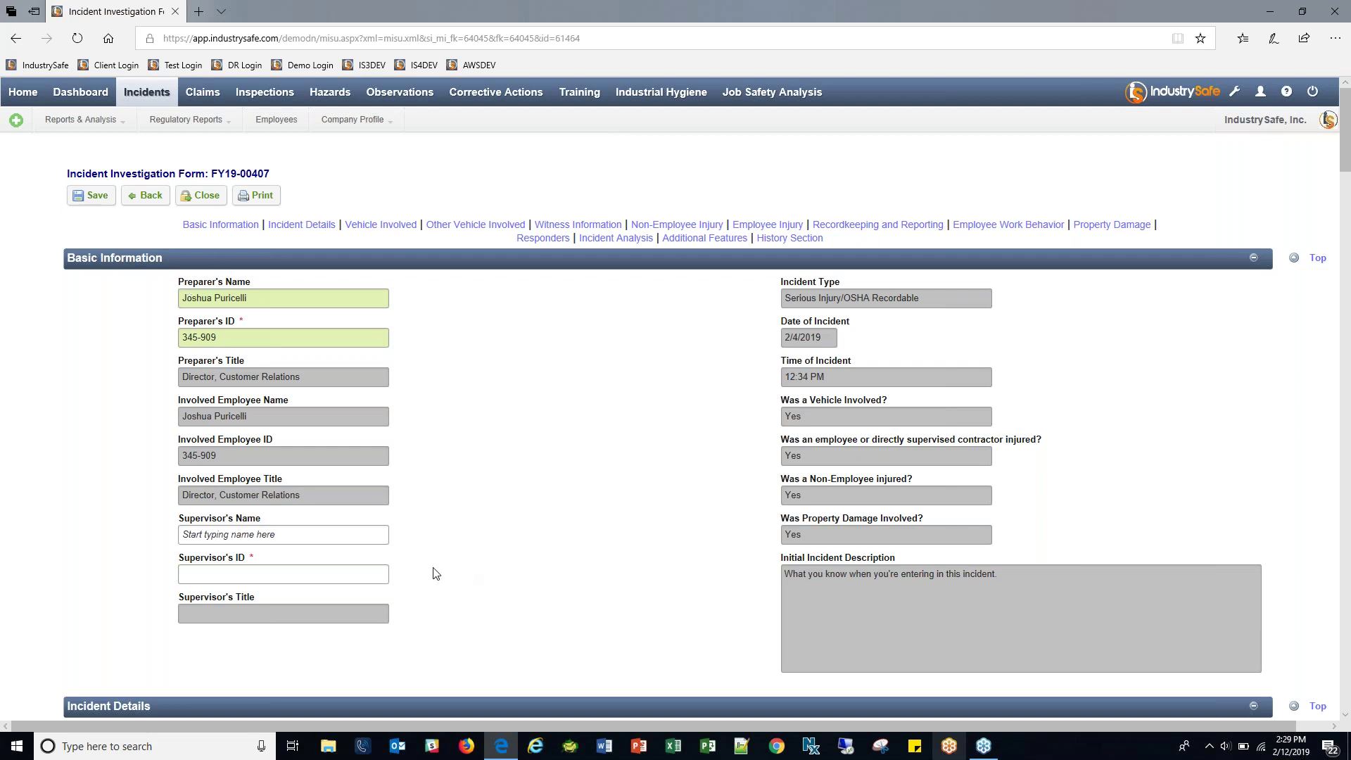
Search the supervisor by surname and select them, filling their ID and title Plant Operations Managers.
{"action": "left_click", "coordinate": [246, 534]}
{"action": "type", "text": "Ep"}
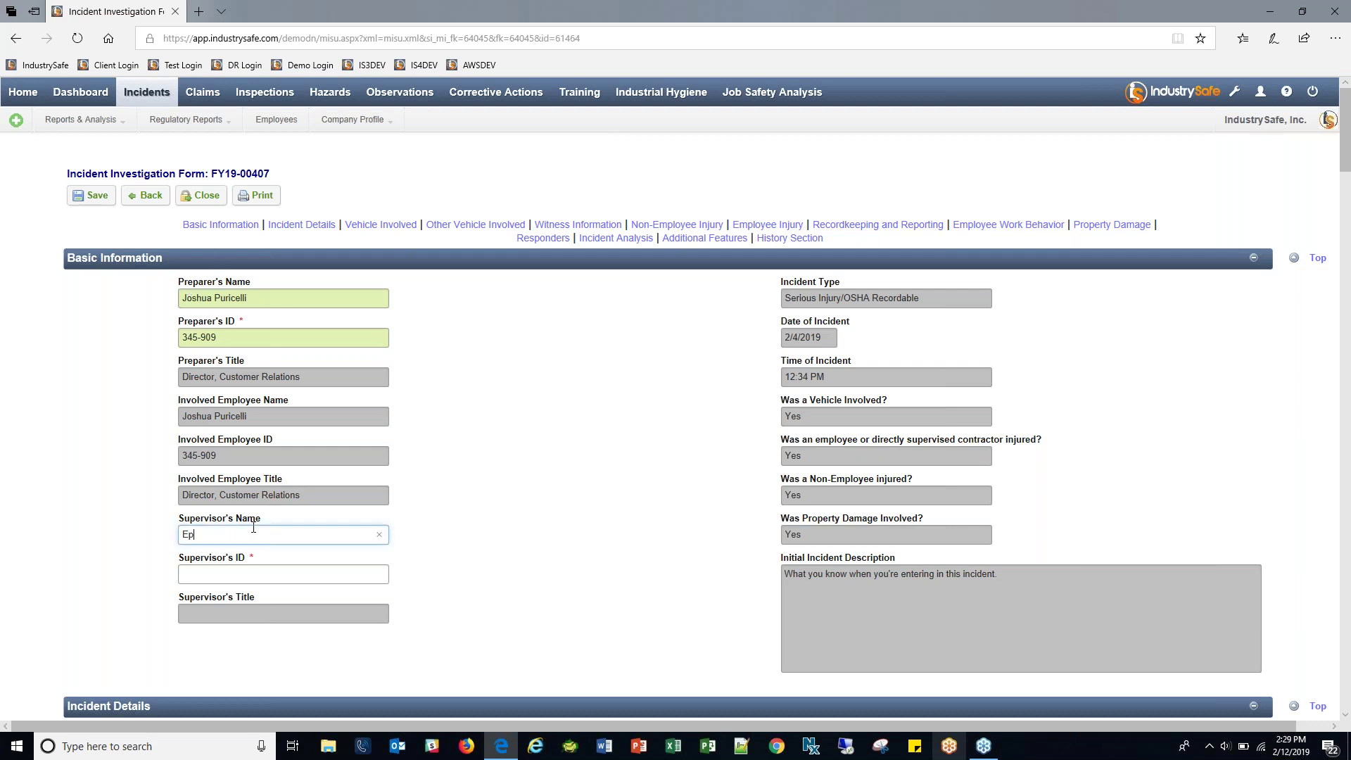
{"action": "type", "text": "stein"}
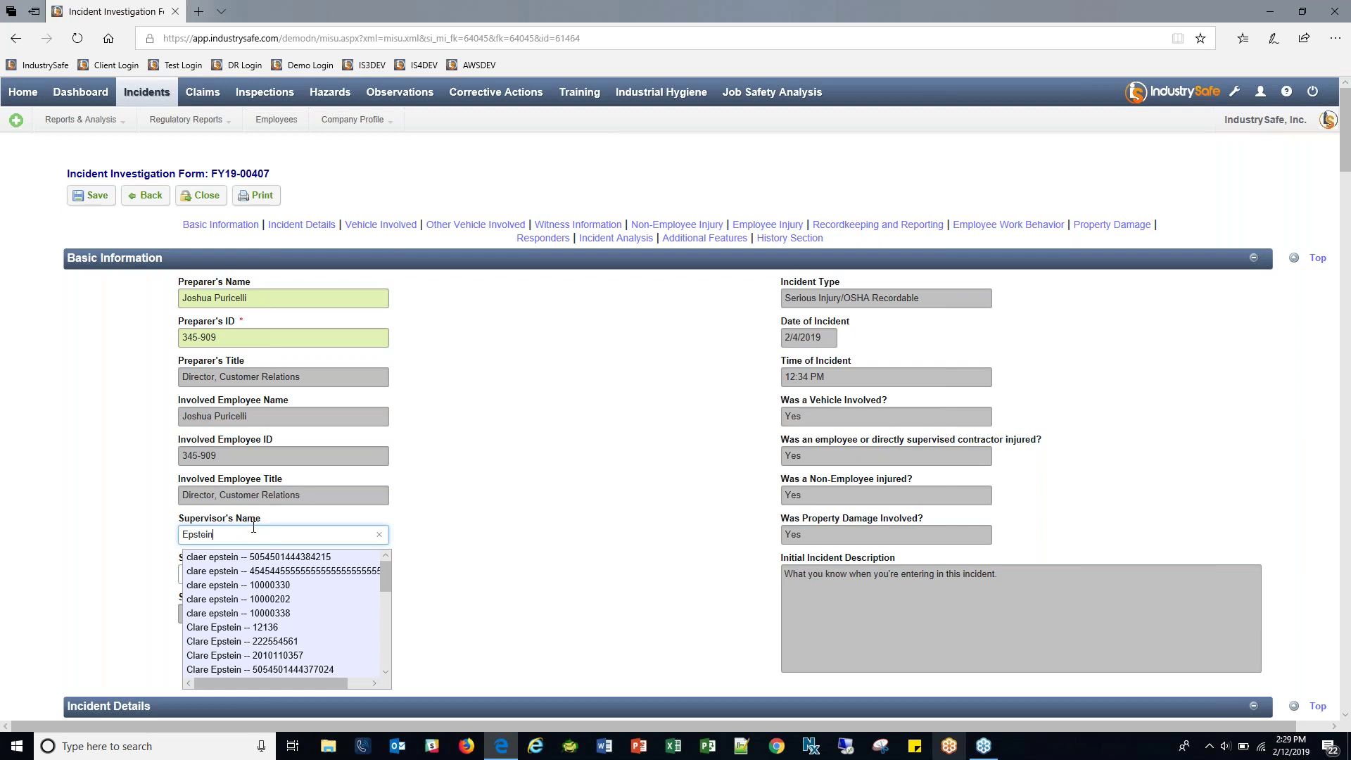
{"action": "scroll", "coordinate": [294, 607], "scroll_direction": "down", "scroll_amount": 3}
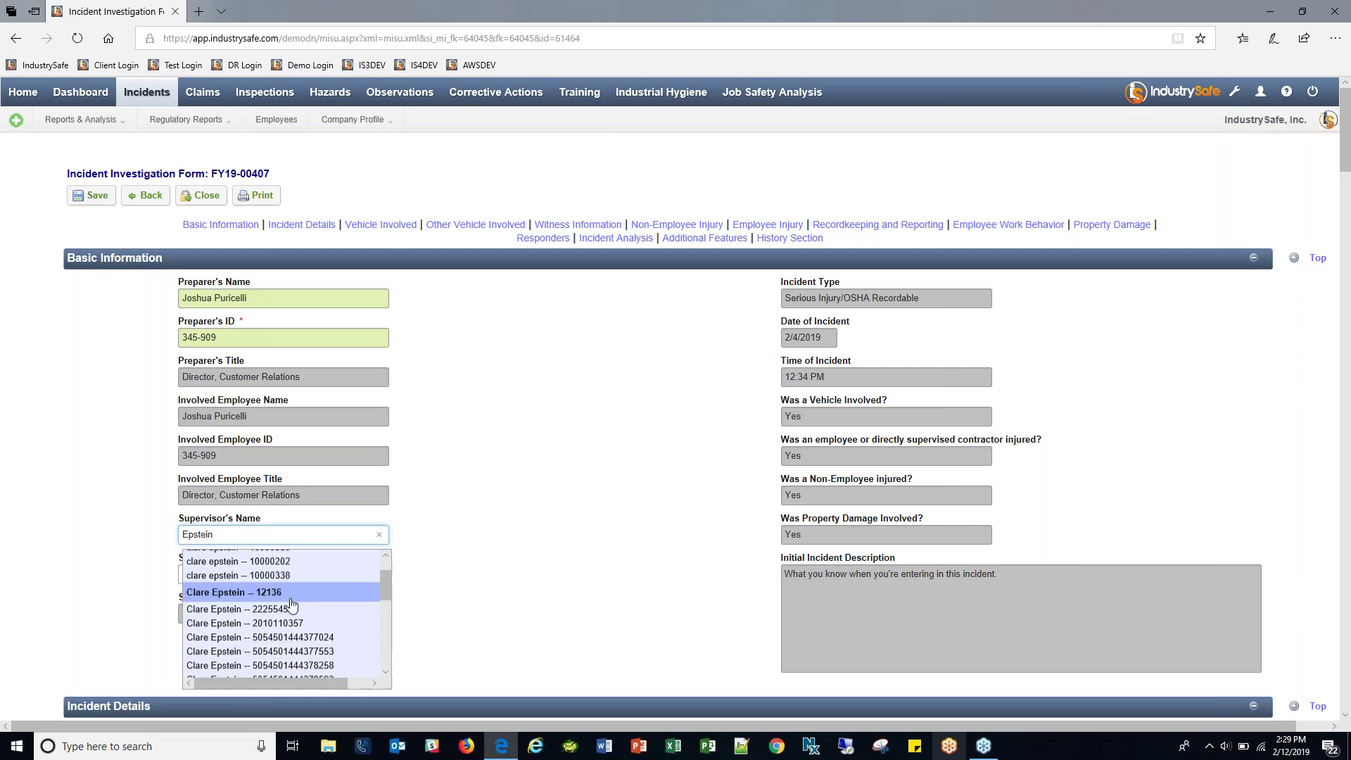
{"action": "scroll", "coordinate": [294, 607], "scroll_direction": "down", "scroll_amount": 3}
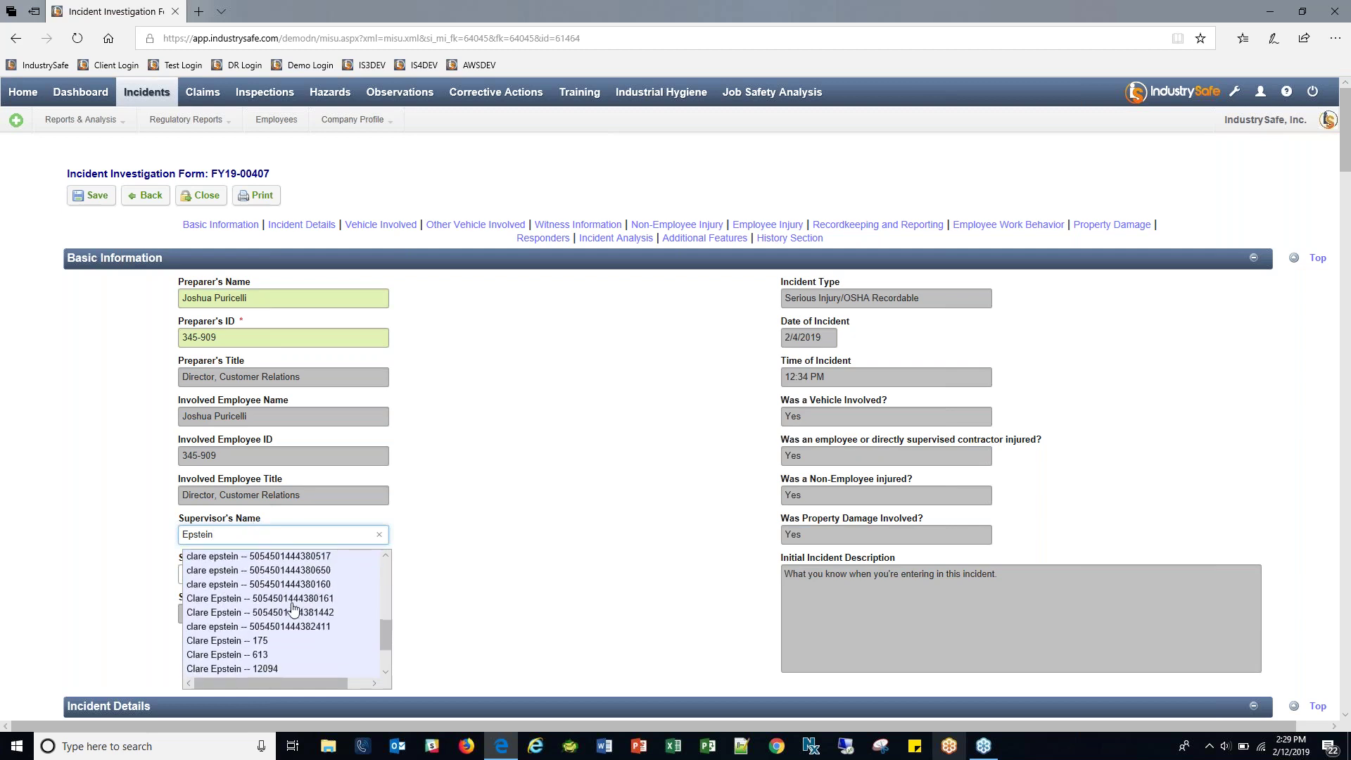
{"action": "left_click", "coordinate": [265, 651]}
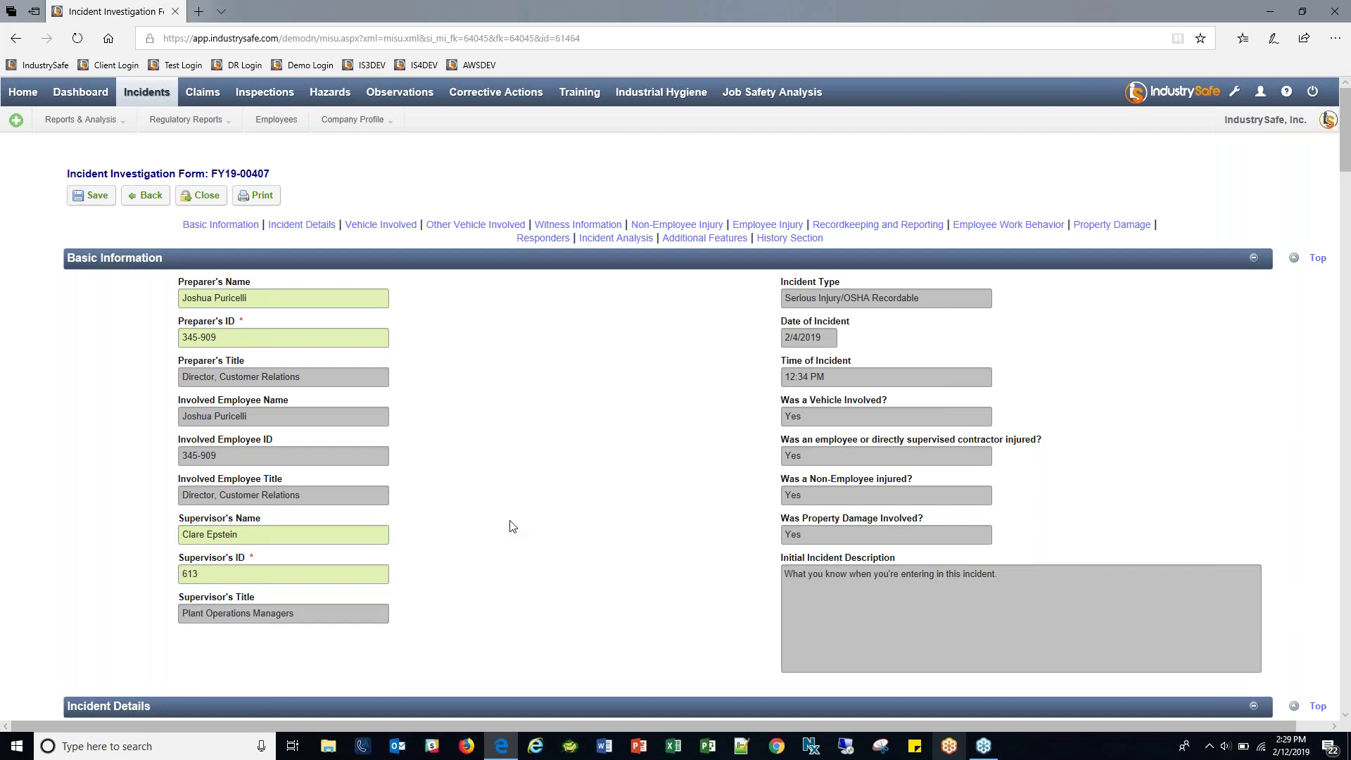
{"action": "scroll", "coordinate": [690, 387], "scroll_direction": "down", "scroll_amount": 6}
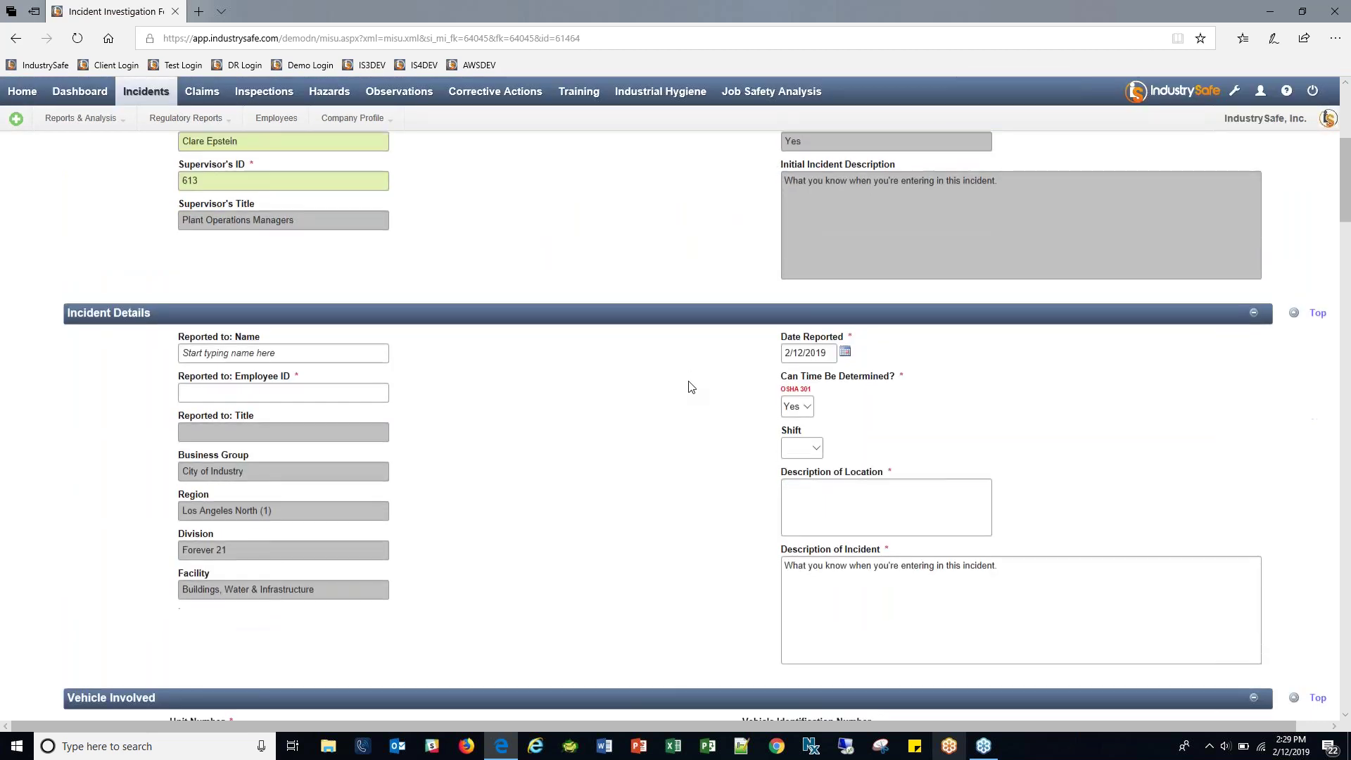
Search the reported-to employee by surname and select them, filling employee ID 1 and title Mechanic.
{"action": "scroll", "coordinate": [690, 387], "scroll_direction": "down", "scroll_amount": 2}
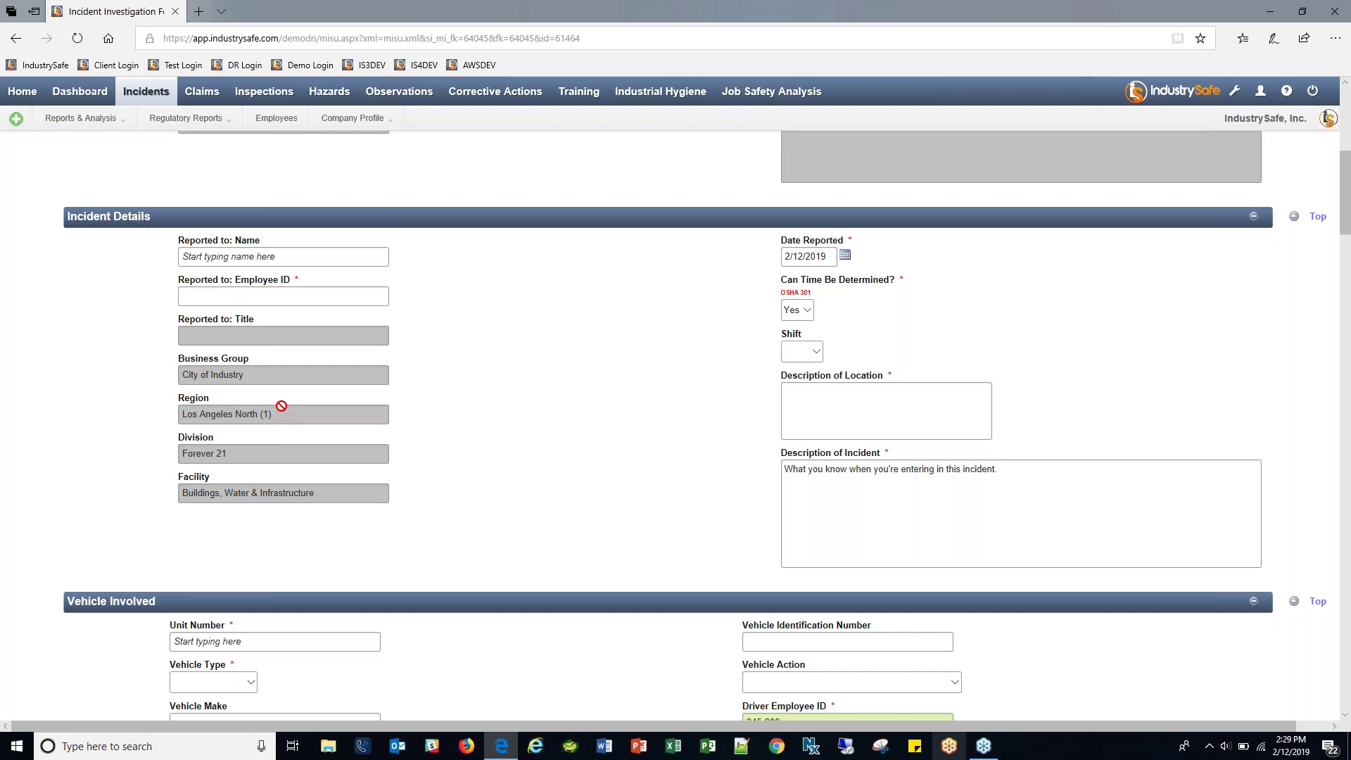
{"action": "left_click", "coordinate": [261, 255]}
{"action": "type", "text": "Tompk"}
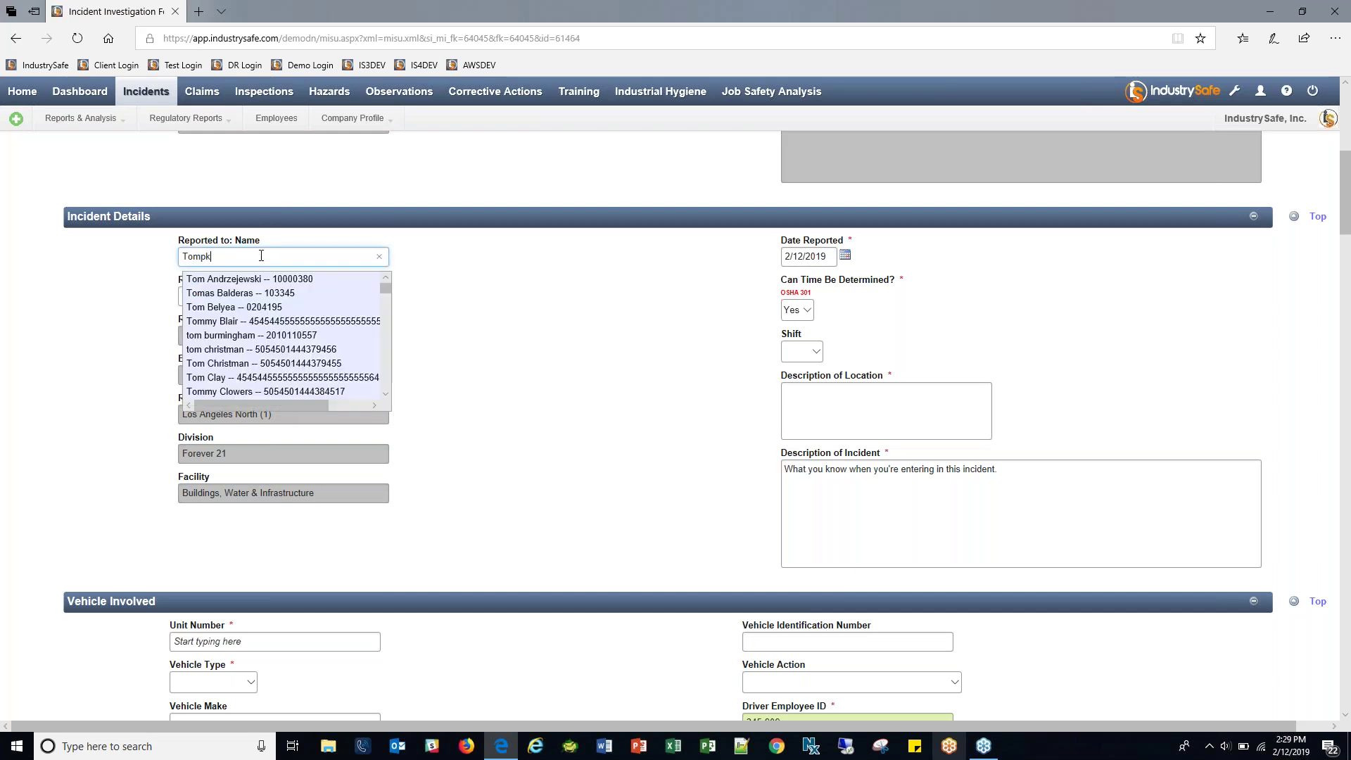
{"action": "type", "text": "in"}
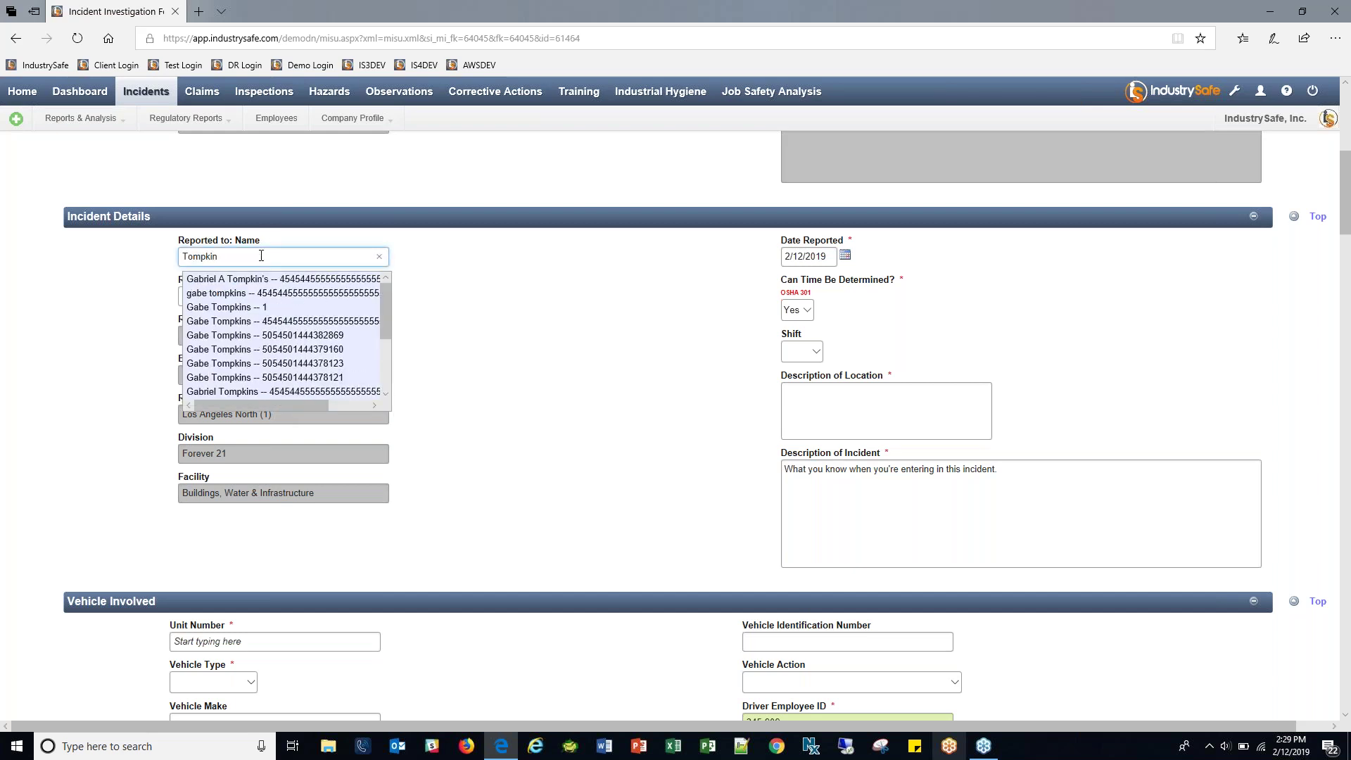
{"action": "left_click", "coordinate": [270, 307]}
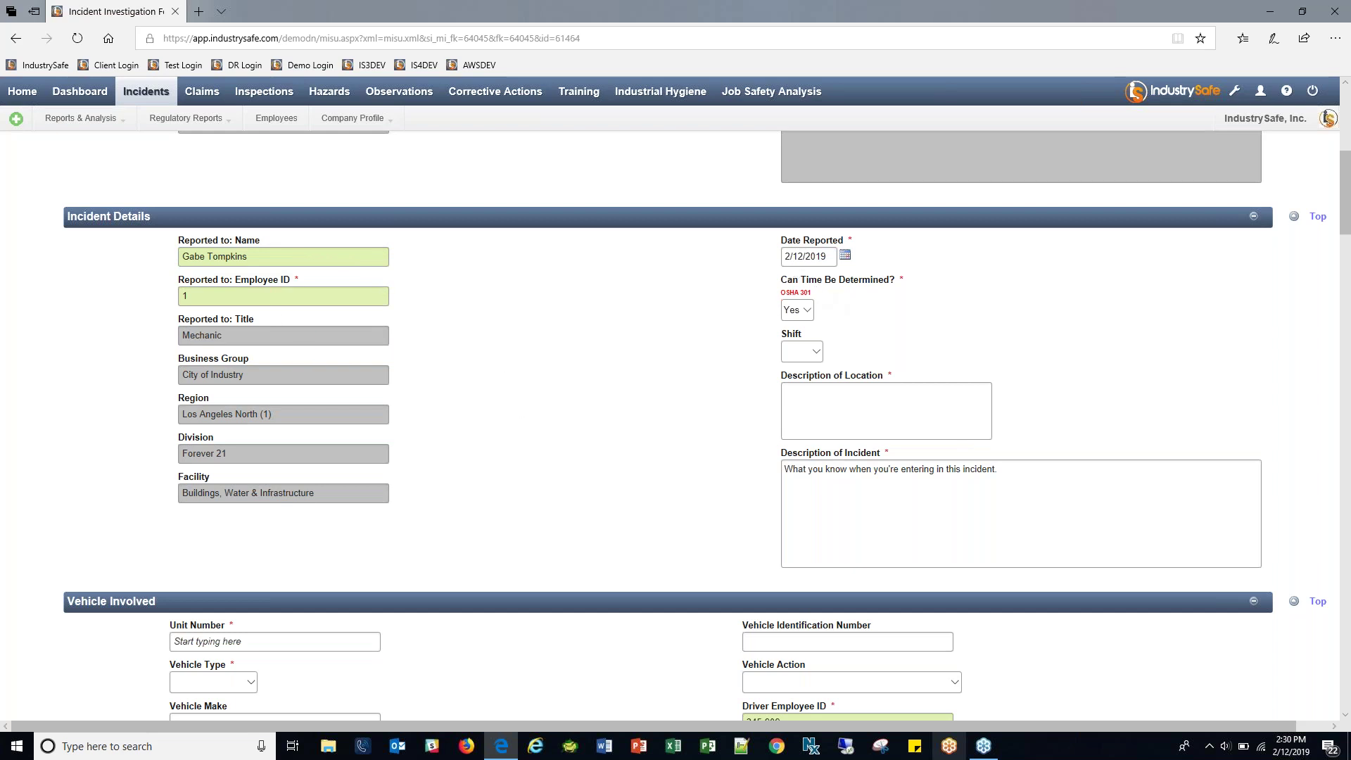
{"action": "mouse_move", "coordinate": [776, 282]}
{"action": "left_mouse_down"}
{"action": "mouse_move", "coordinate": [838, 295]}
{"action": "mouse_move", "coordinate": [764, 293]}
{"action": "mouse_move", "coordinate": [779, 299]}
{"action": "left_mouse_up"}
Set the Shift to 2nd.
{"action": "left_click", "coordinate": [780, 299]}
{"action": "scroll", "coordinate": [765, 345], "scroll_direction": "down", "scroll_amount": 1}
{"action": "left_click", "coordinate": [812, 255]}
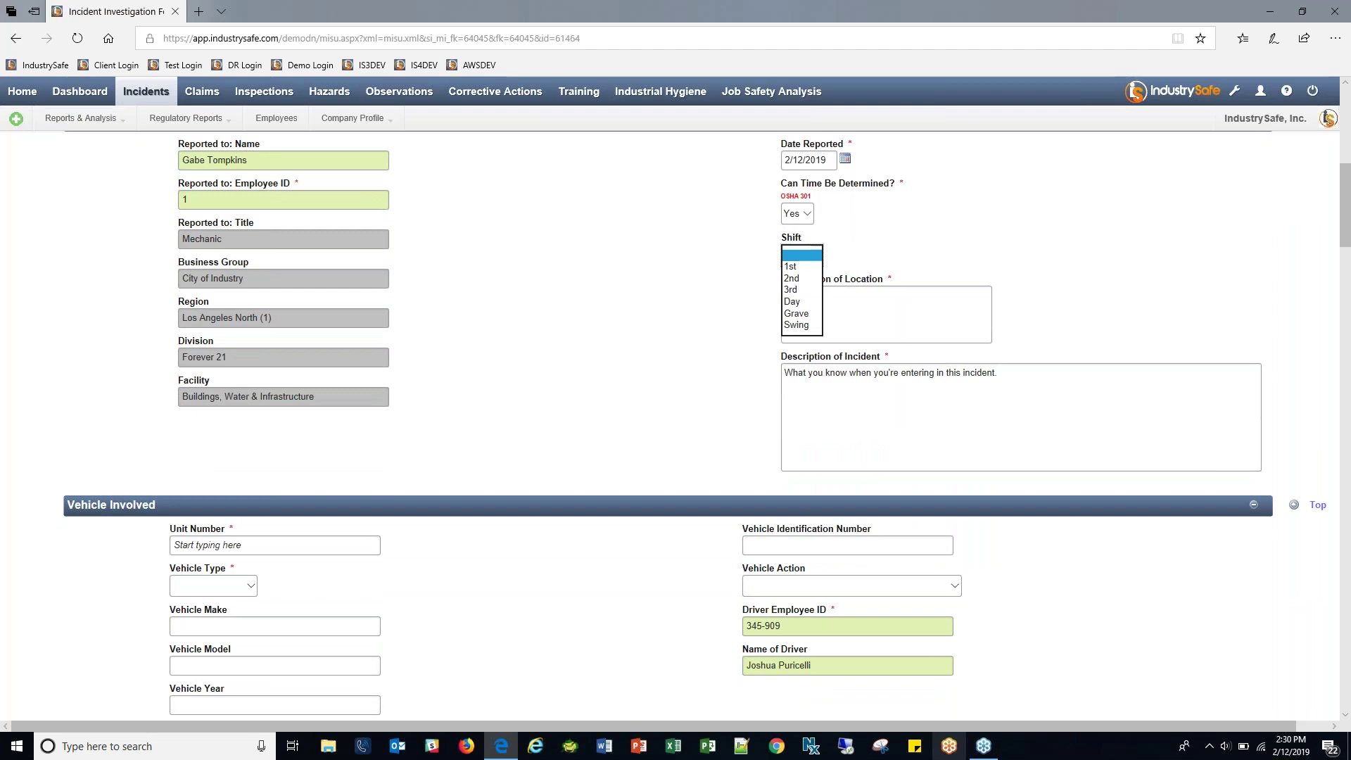
{"action": "left_click", "coordinate": [806, 278]}
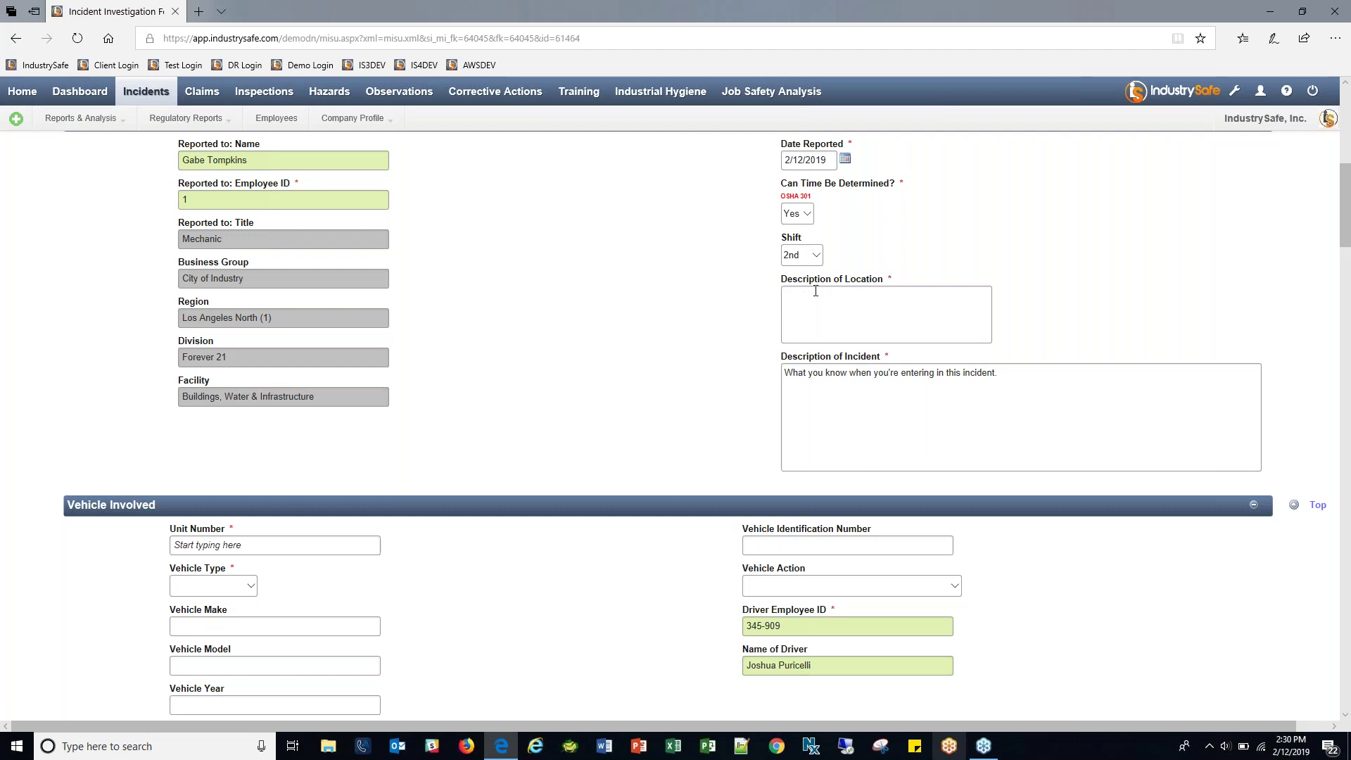
Paste a location description and append '- aexpand what was entered on initial form' to the incident description.
{"action": "left_click_drag", "start_coordinate": [781, 280], "coordinate": [880, 281]}
{"action": "key", "text": "ctrl+c"}
{"action": "left_click", "coordinate": [853, 307]}
{"action": "key", "text": "ctrl+v"}
{"action": "left_click", "coordinate": [1020, 390]}
{"action": "type", "text": "- aexpan"}
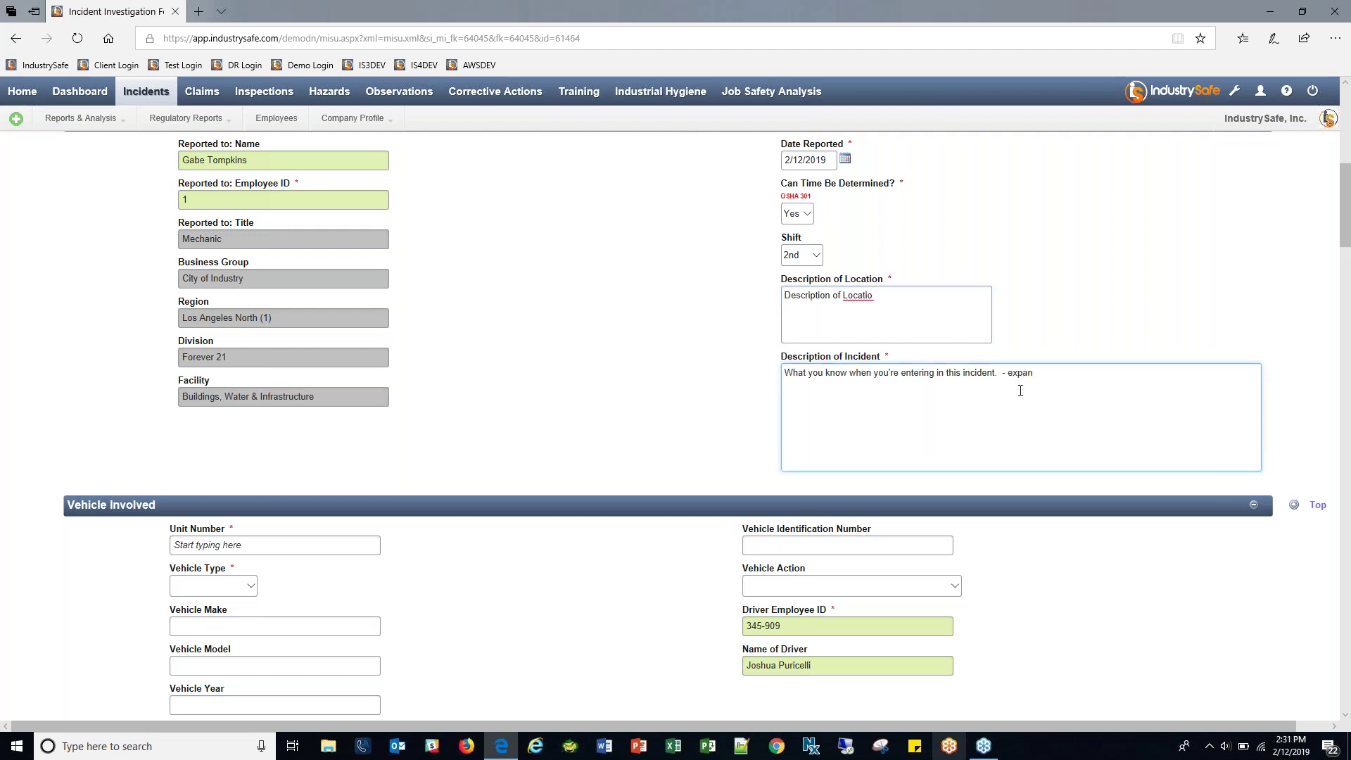
{"action": "type", "text": "d what was entered on initial form"}
Leave the vehicle Unit Number empty and set the Vehicle Type to Rental.
{"action": "scroll", "coordinate": [700, 390], "scroll_direction": "down", "scroll_amount": 5}
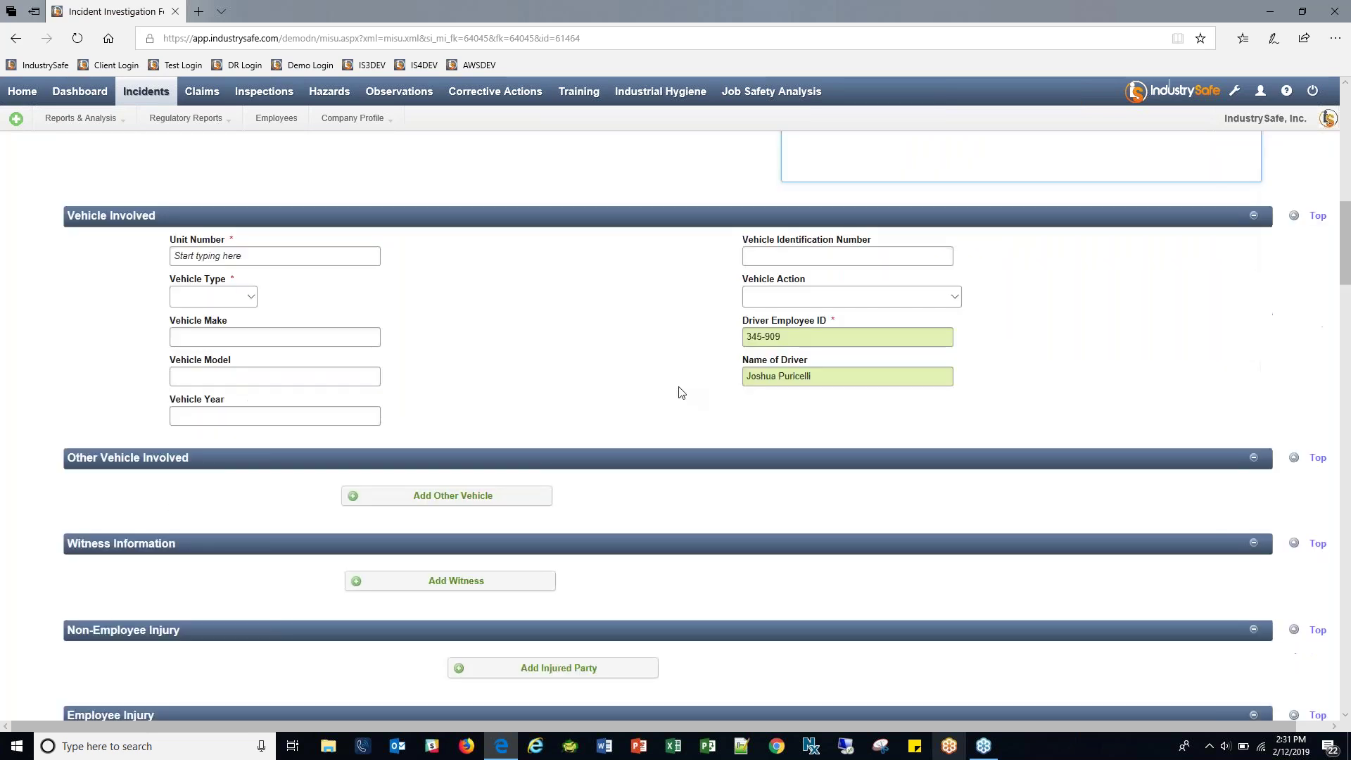
{"action": "left_click", "coordinate": [204, 261]}
{"action": "type", "text": "Ford"}
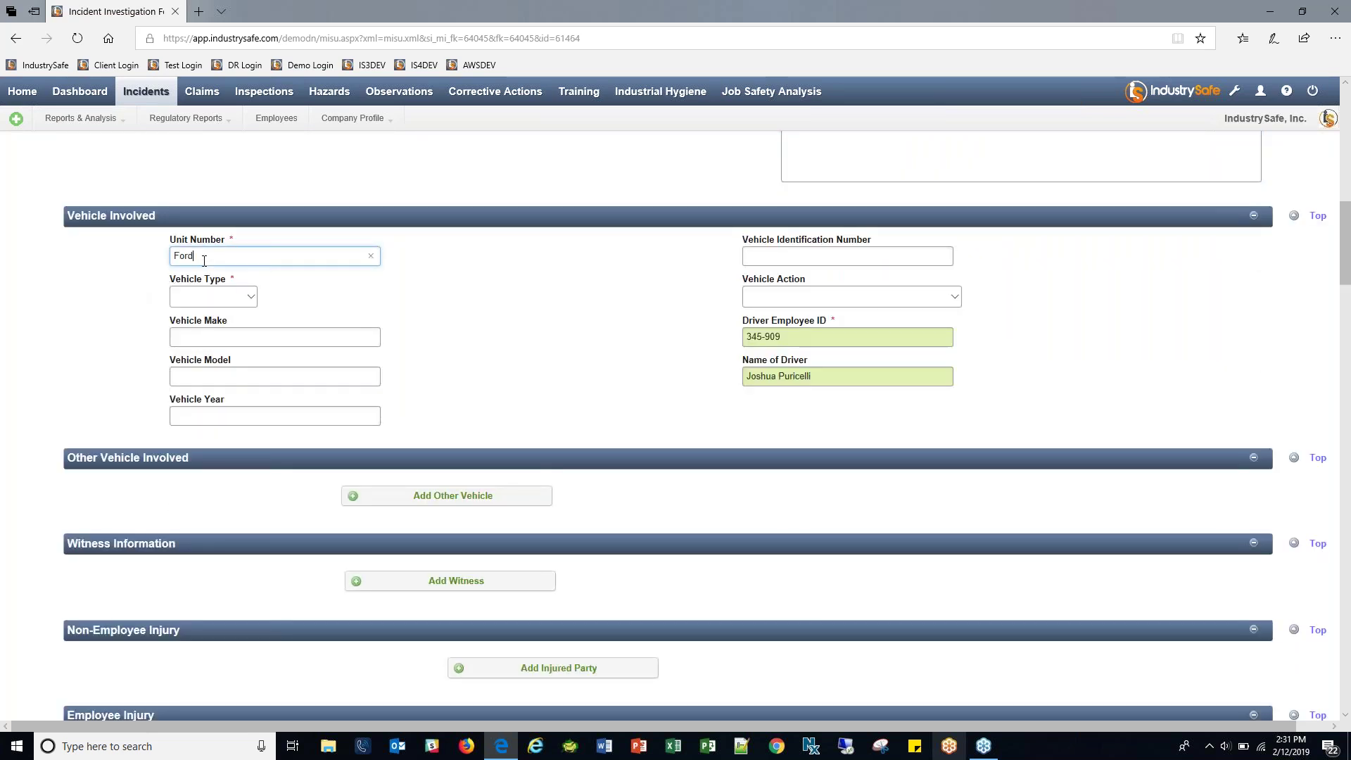
{"action": "key", "text": "BackSpace"}
{"action": "key", "text": "BackSpace"}
{"action": "type", "text": "-15"}
{"action": "key", "text": "BackSpace"}
{"action": "key", "text": "BackSpace"}
{"action": "key", "text": "BackSpace"}
{"action": "left_click", "coordinate": [408, 276]}
{"action": "left_click", "coordinate": [248, 301]}
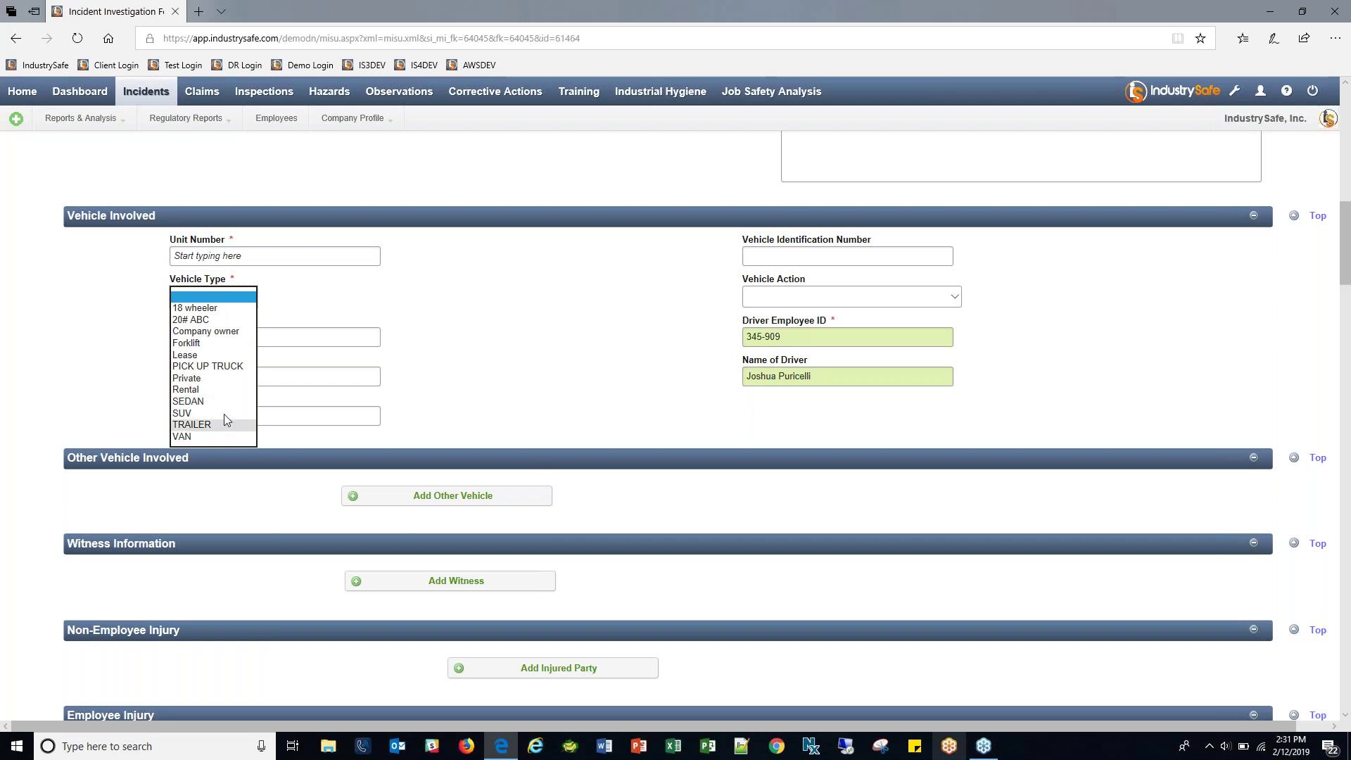
{"action": "left_click", "coordinate": [203, 391]}
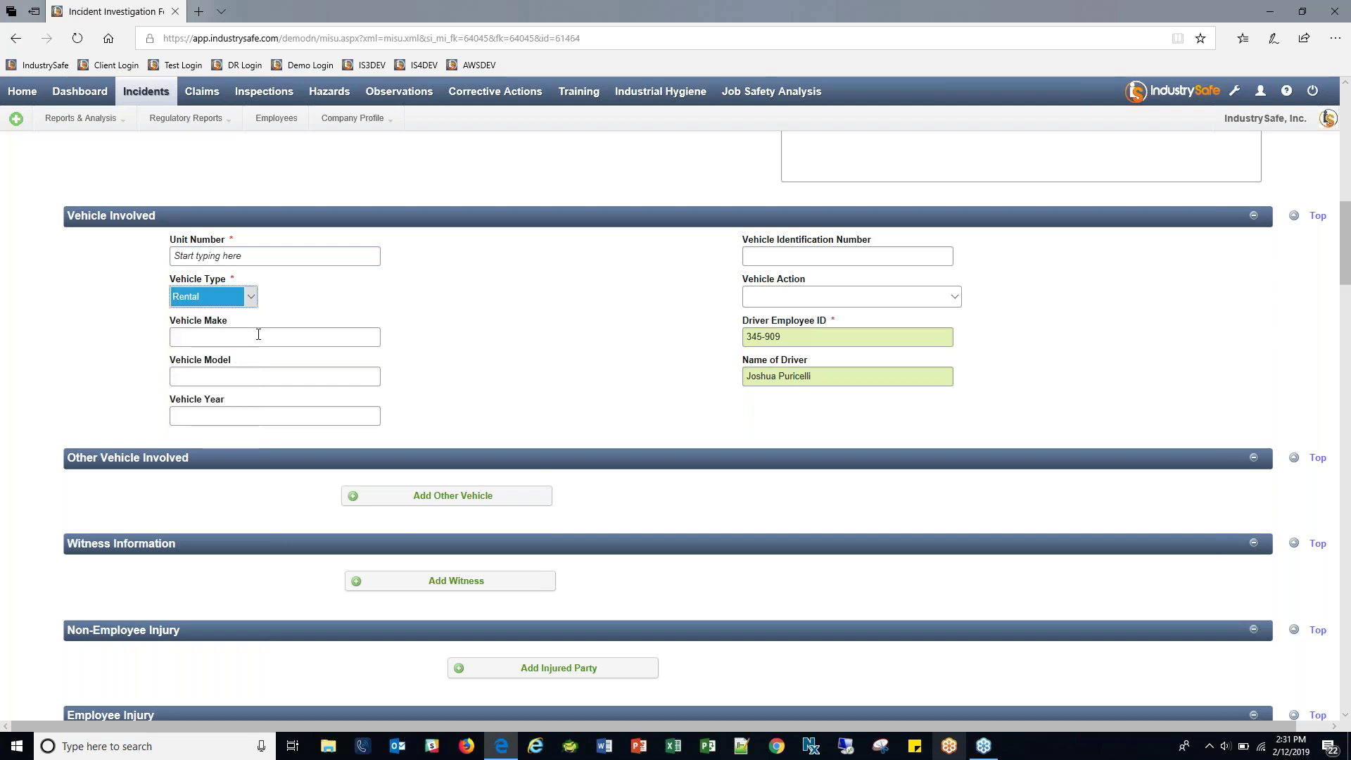
{"action": "key", "text": "Tab"}
{"action": "left_click", "coordinate": [266, 407]}
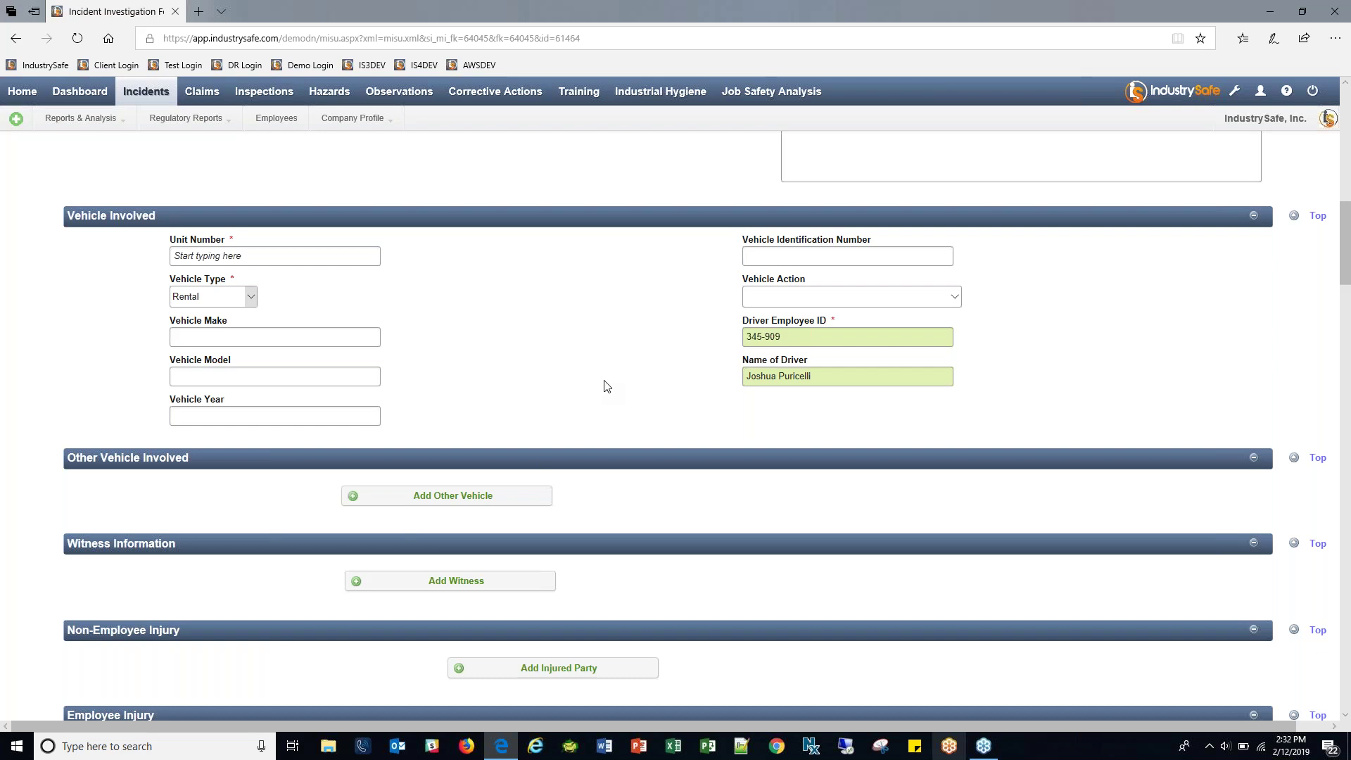
Open and close the Reports & Analysis menu.
{"action": "left_click", "coordinate": [68, 123]}
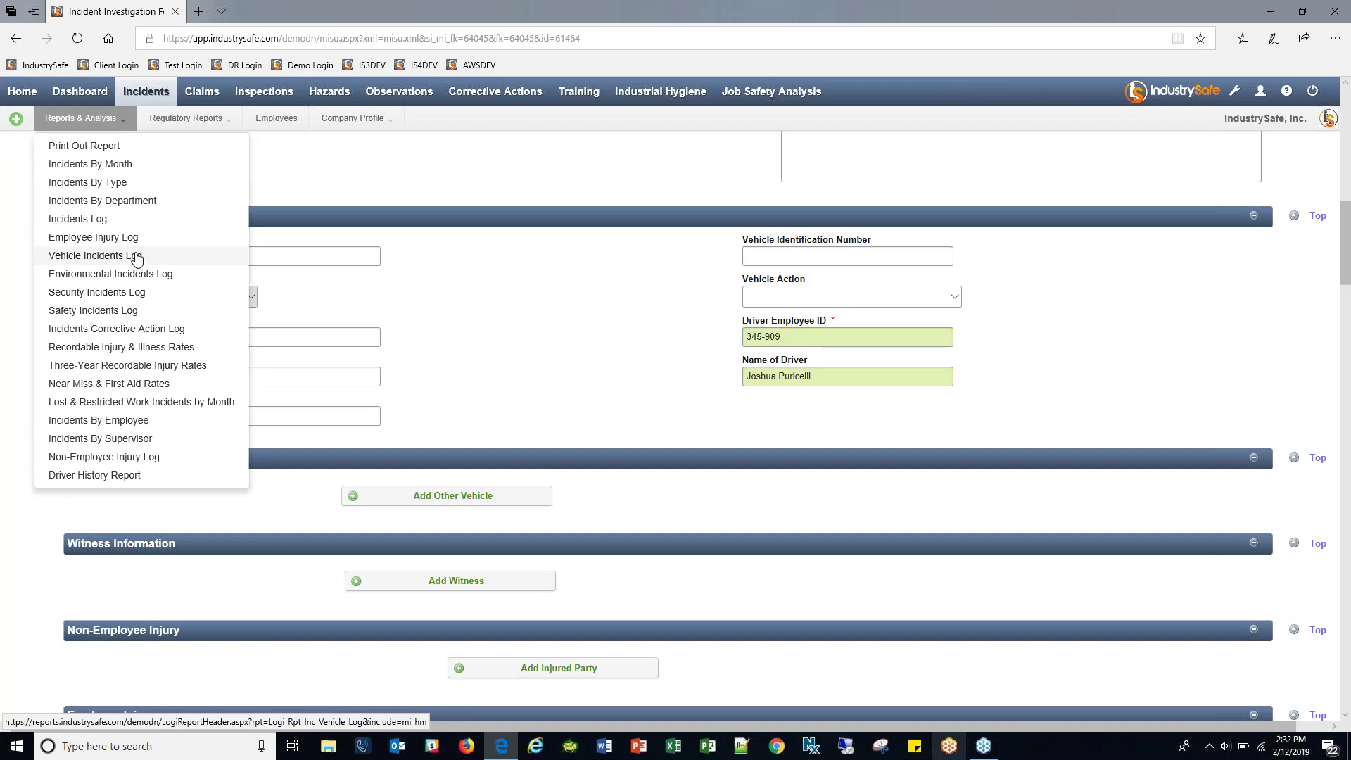
{"action": "left_click", "coordinate": [641, 308]}
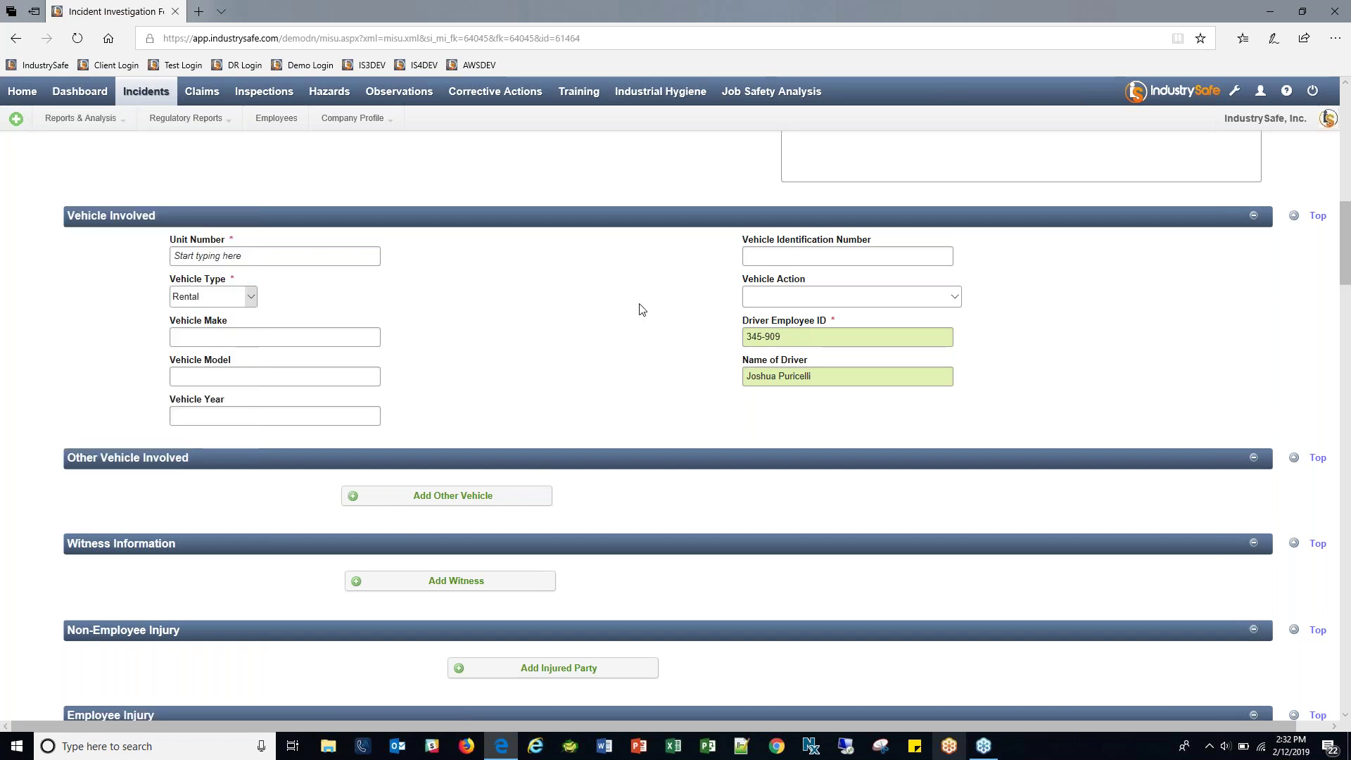
{"action": "scroll", "coordinate": [636, 305], "scroll_direction": "down", "scroll_amount": 1}
{"action": "scroll", "coordinate": [525, 467], "scroll_direction": "up", "scroll_amount": 1}
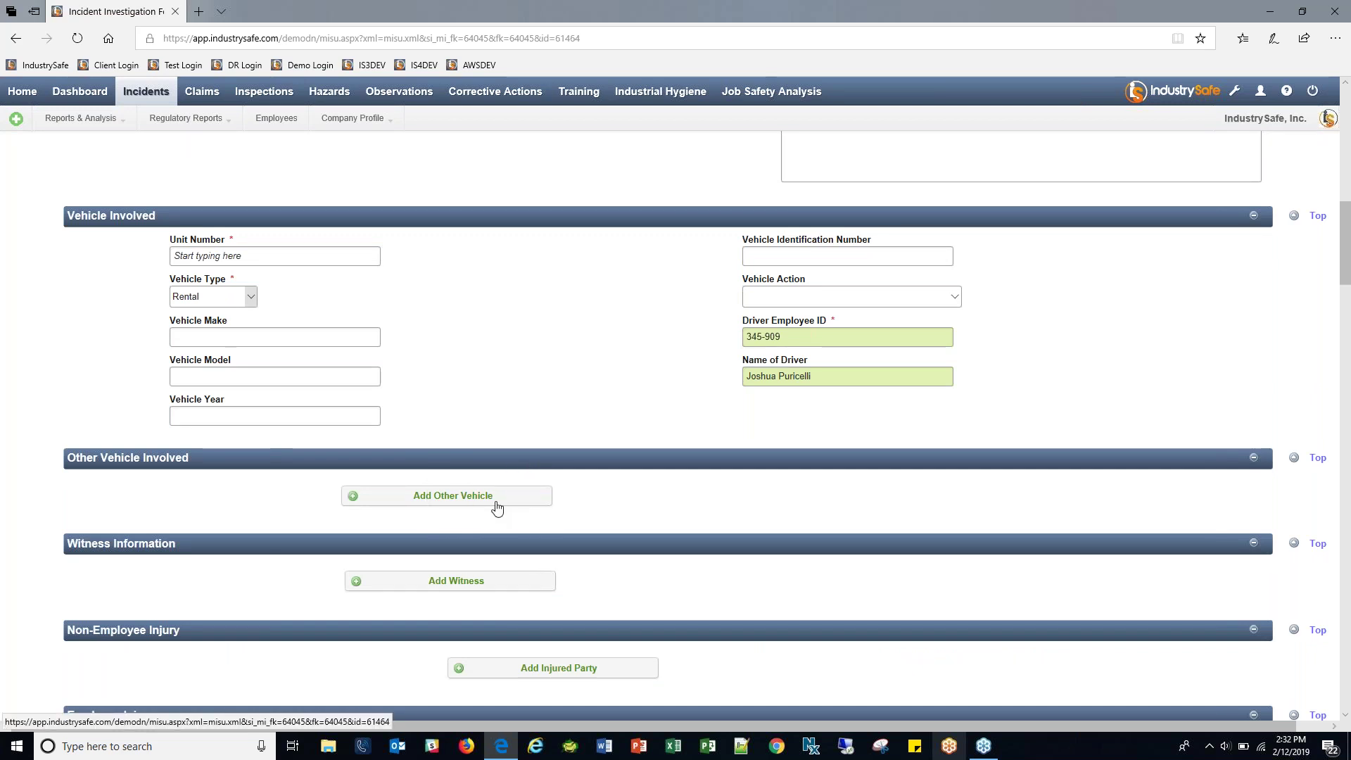
{"action": "left_click", "coordinate": [497, 506]}
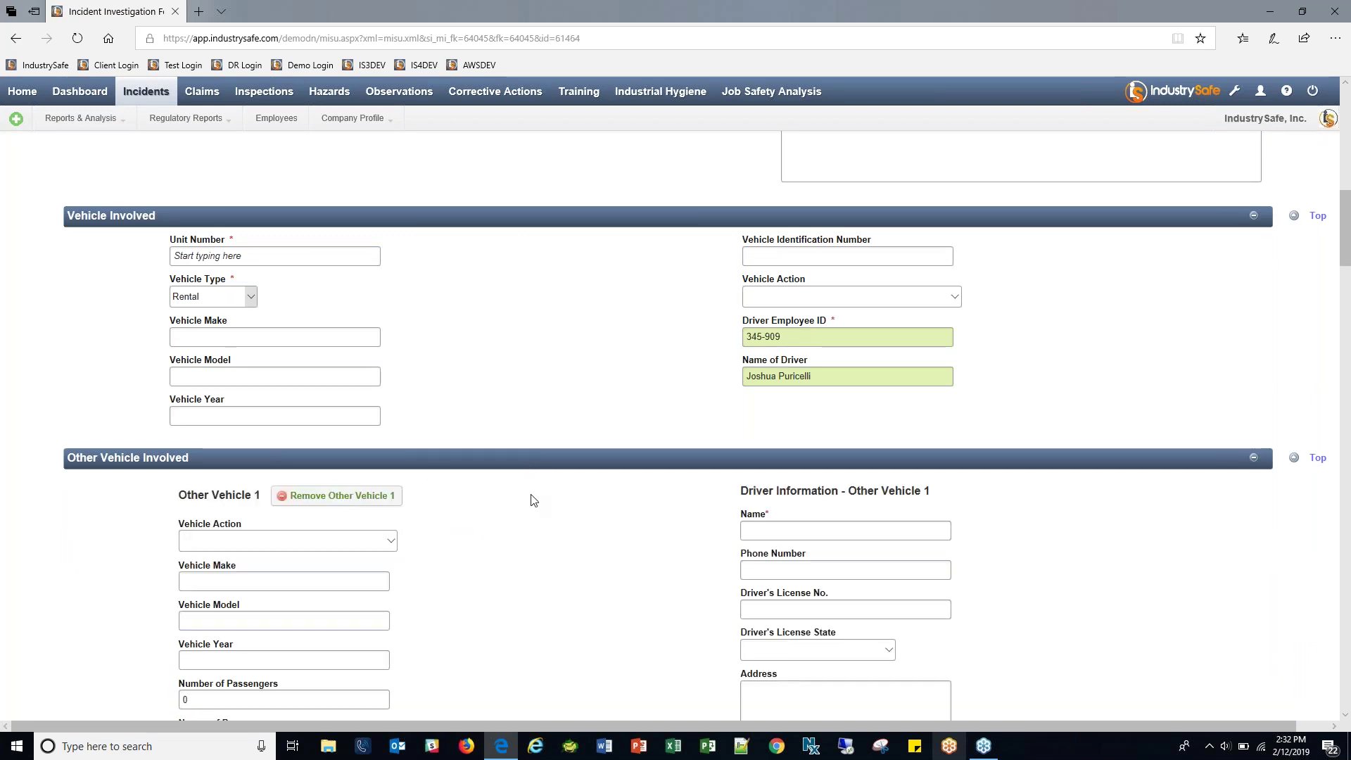
{"action": "scroll", "coordinate": [533, 500], "scroll_direction": "down", "scroll_amount": 1}
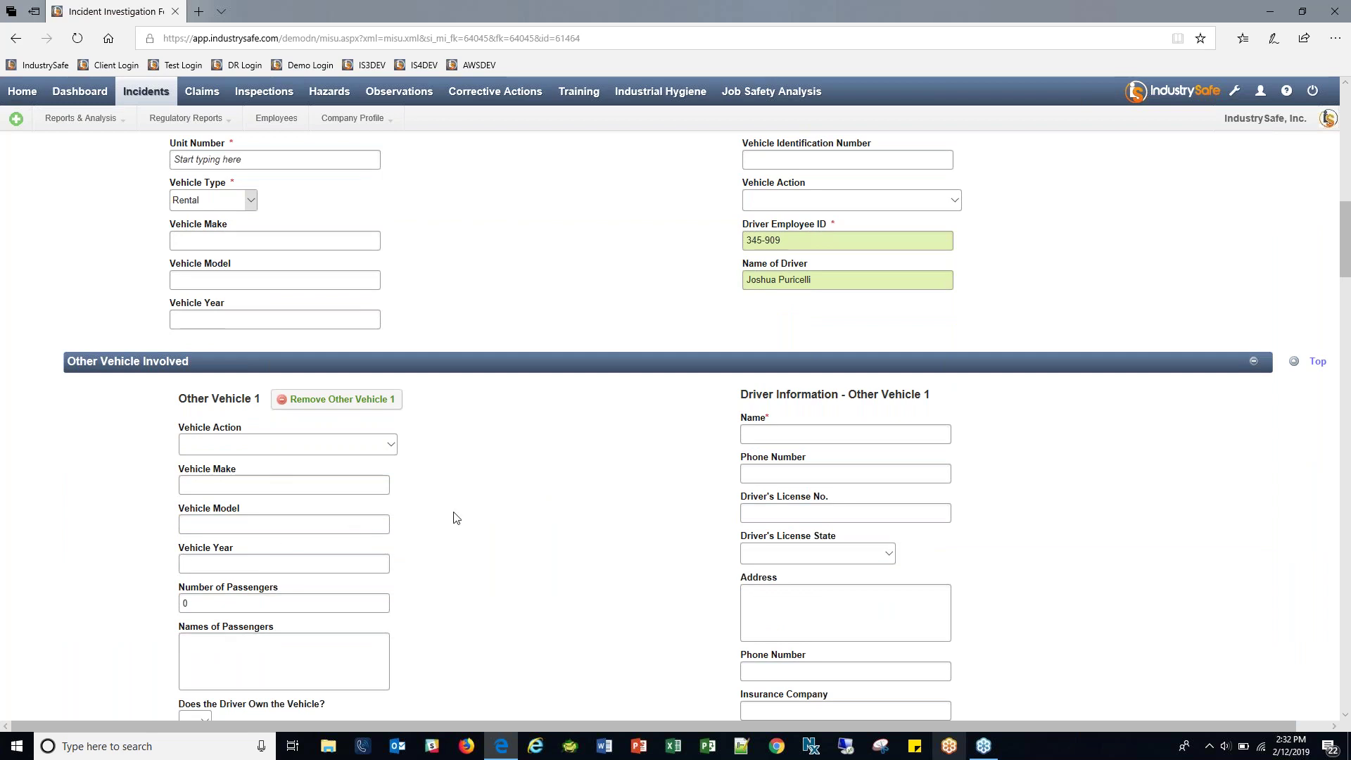
{"action": "scroll", "coordinate": [612, 418], "scroll_direction": "down", "scroll_amount": 4}
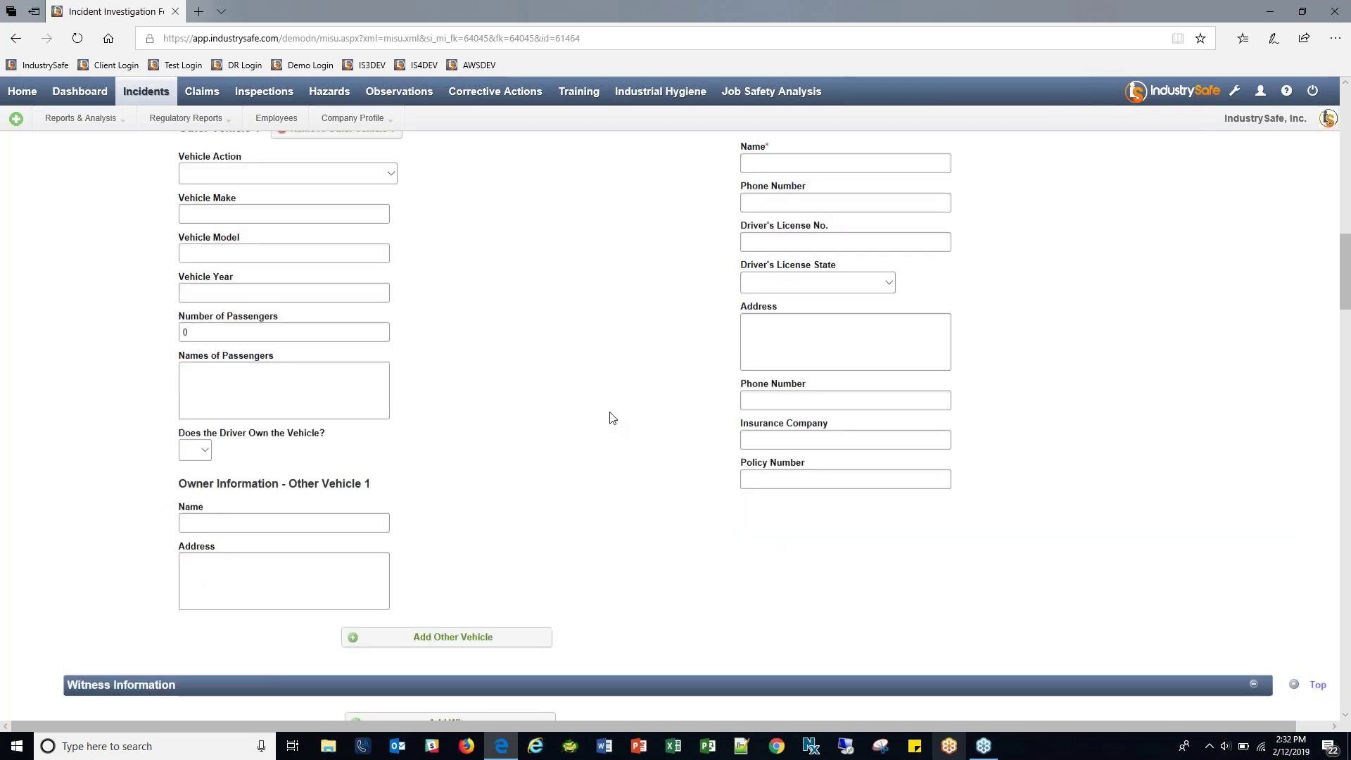
{"action": "left_click", "coordinate": [479, 625]}
{"action": "scroll", "coordinate": [555, 546], "scroll_direction": "down", "scroll_amount": 4}
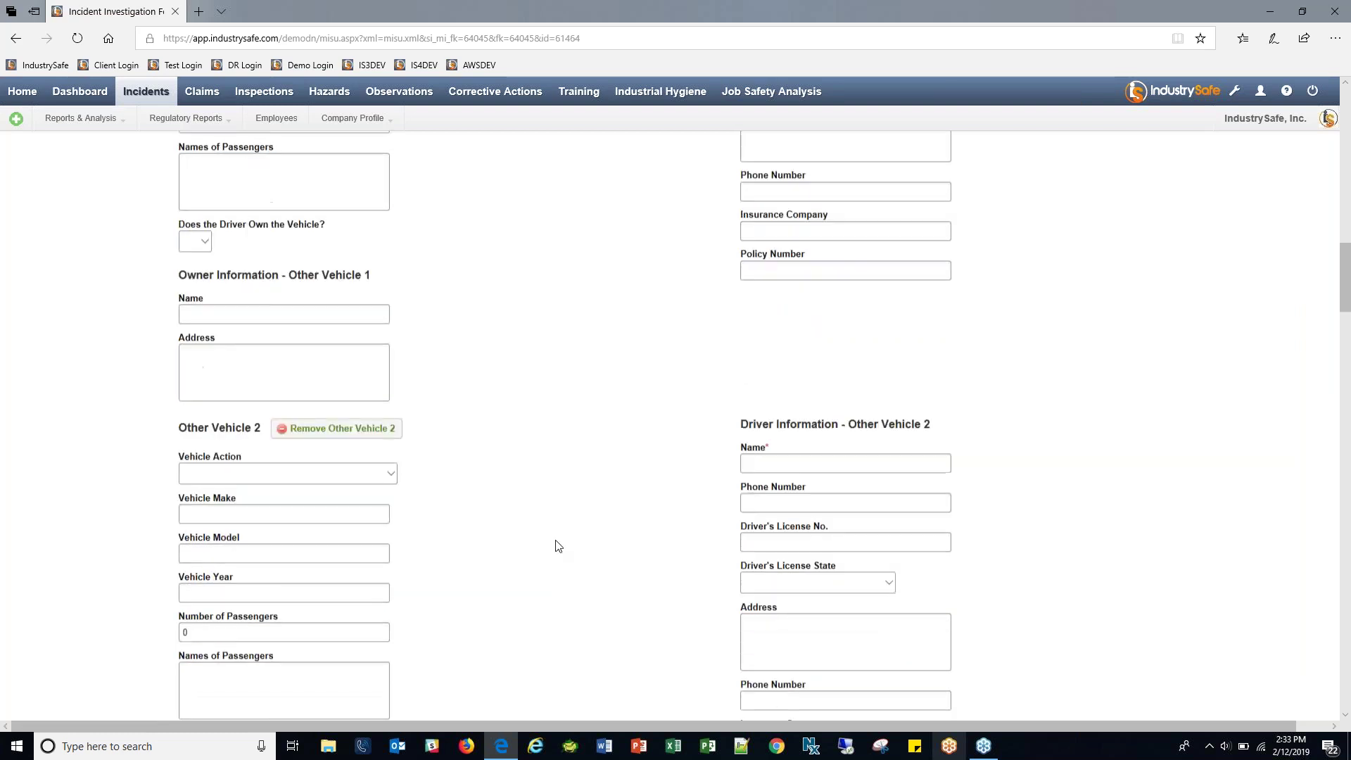
{"action": "left_click_drag", "start_coordinate": [178, 330], "coordinate": [264, 330]}
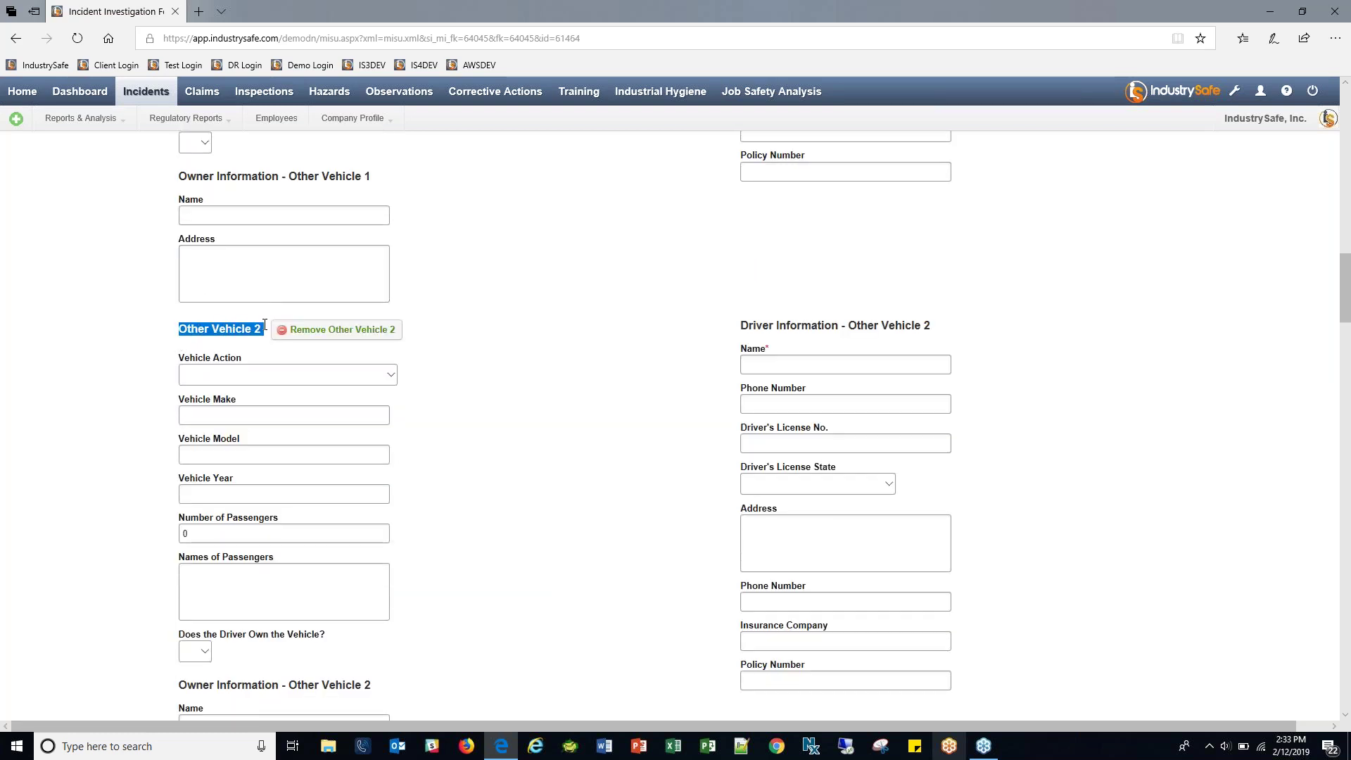
{"action": "scroll", "coordinate": [589, 390], "scroll_direction": "down", "scroll_amount": 4}
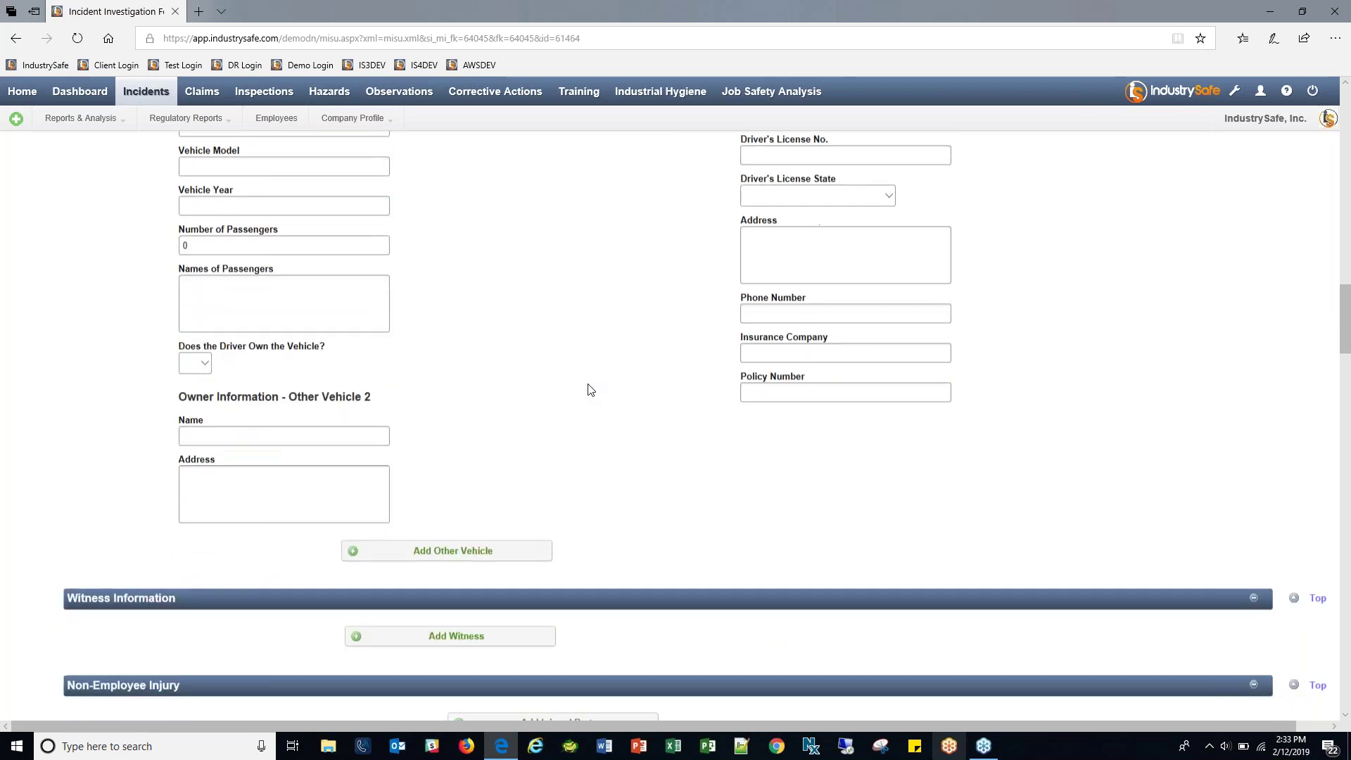
{"action": "scroll", "coordinate": [555, 501], "scroll_direction": "up", "scroll_amount": 1}
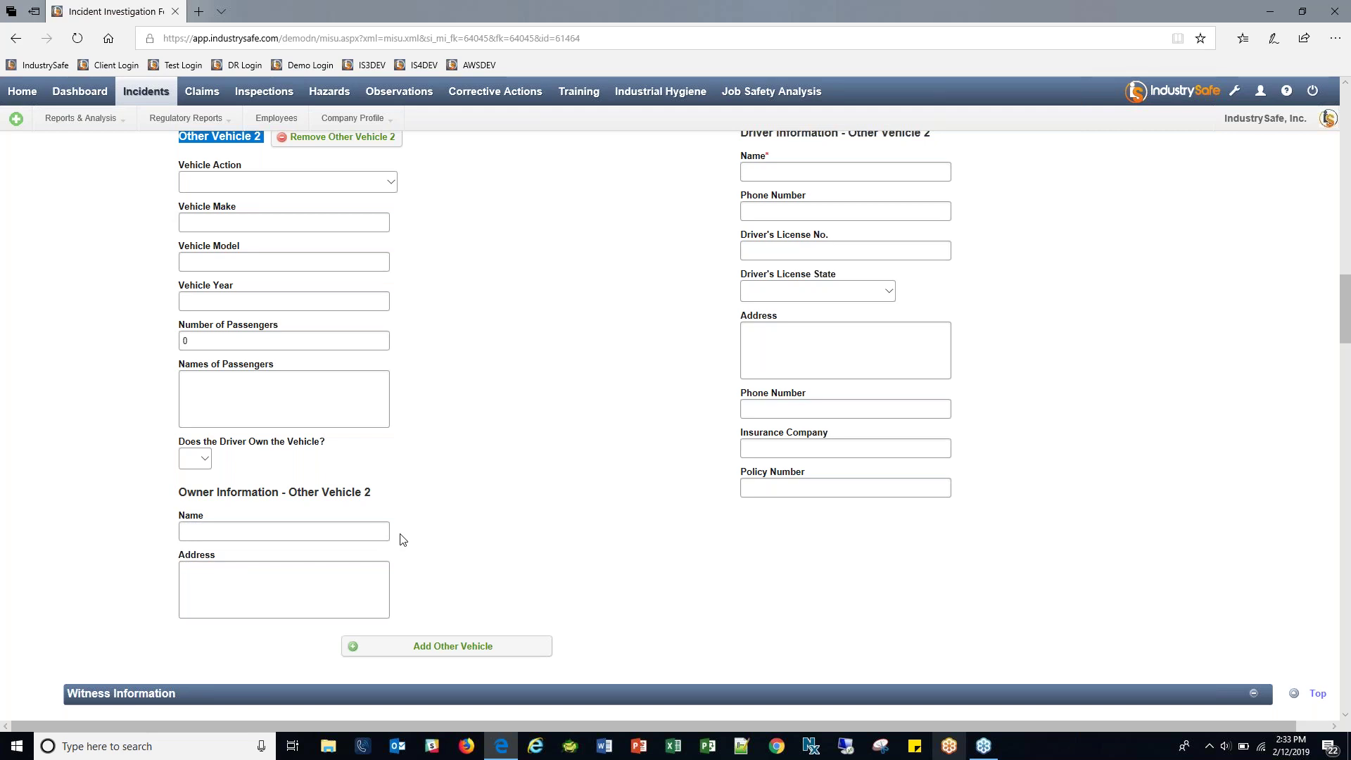
{"action": "left_click", "coordinate": [661, 388]}
{"action": "scroll", "coordinate": [458, 348], "scroll_direction": "up", "scroll_amount": 2}
{"action": "left_click", "coordinate": [366, 238]}
{"action": "scroll", "coordinate": [633, 389], "scroll_direction": "up", "scroll_amount": 2}
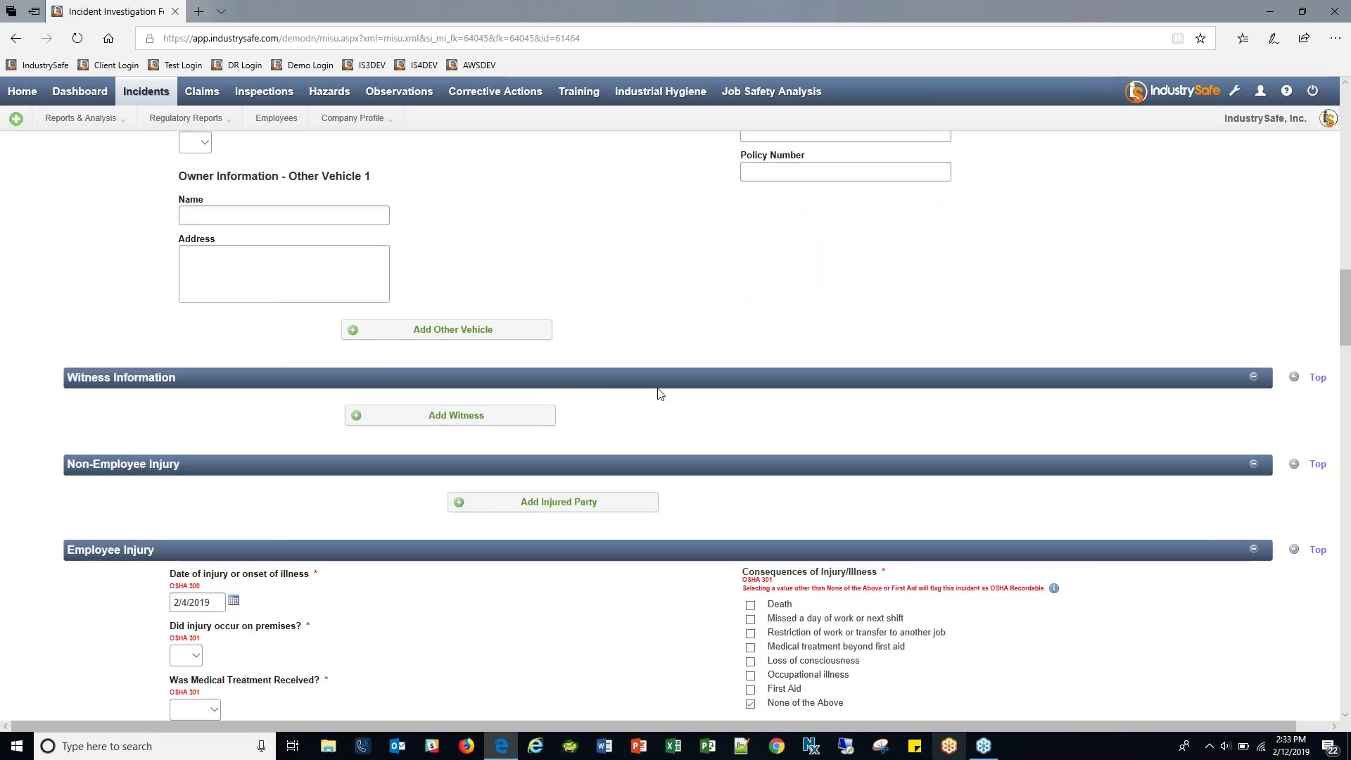
Add Witness 1, briefly adding then removing Witness 2 and Witness 3.
{"action": "scroll", "coordinate": [668, 390], "scroll_direction": "down", "scroll_amount": 2}
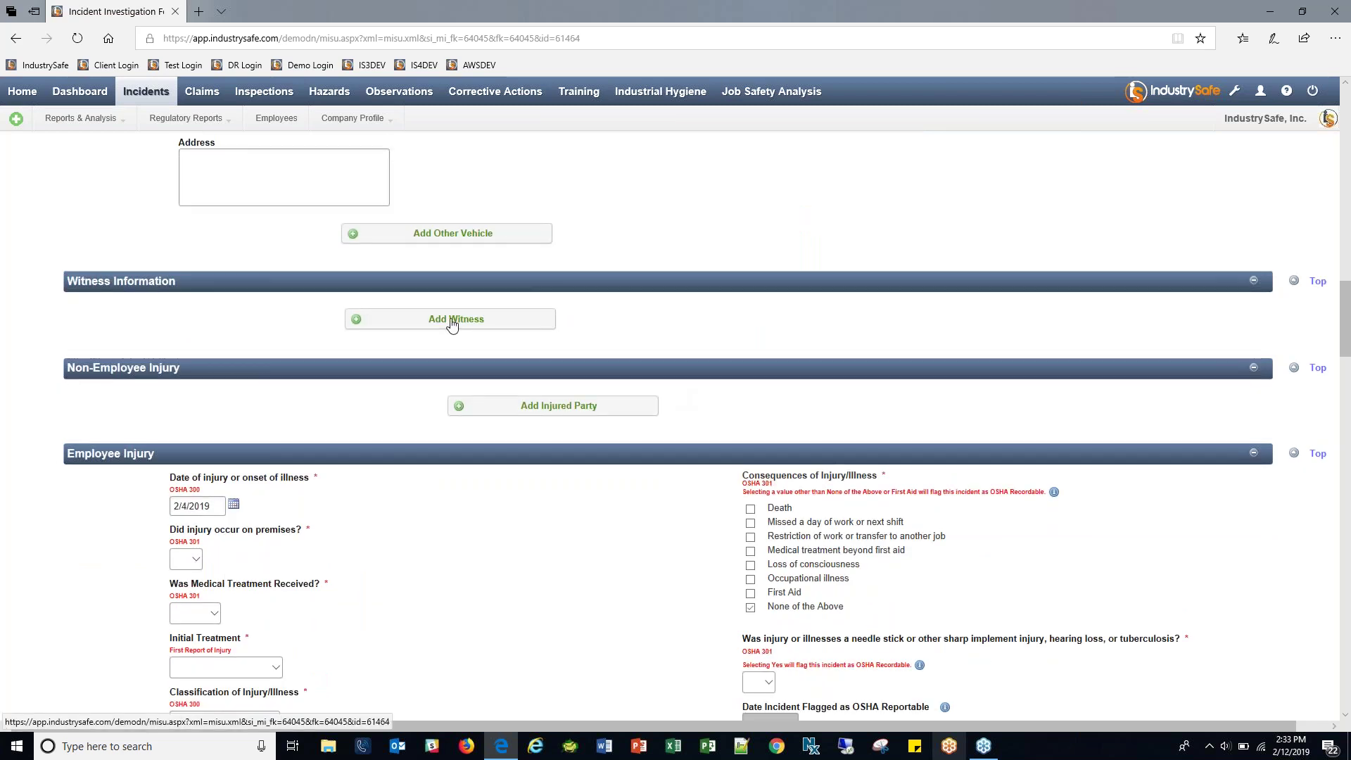
{"action": "left_click", "coordinate": [452, 322]}
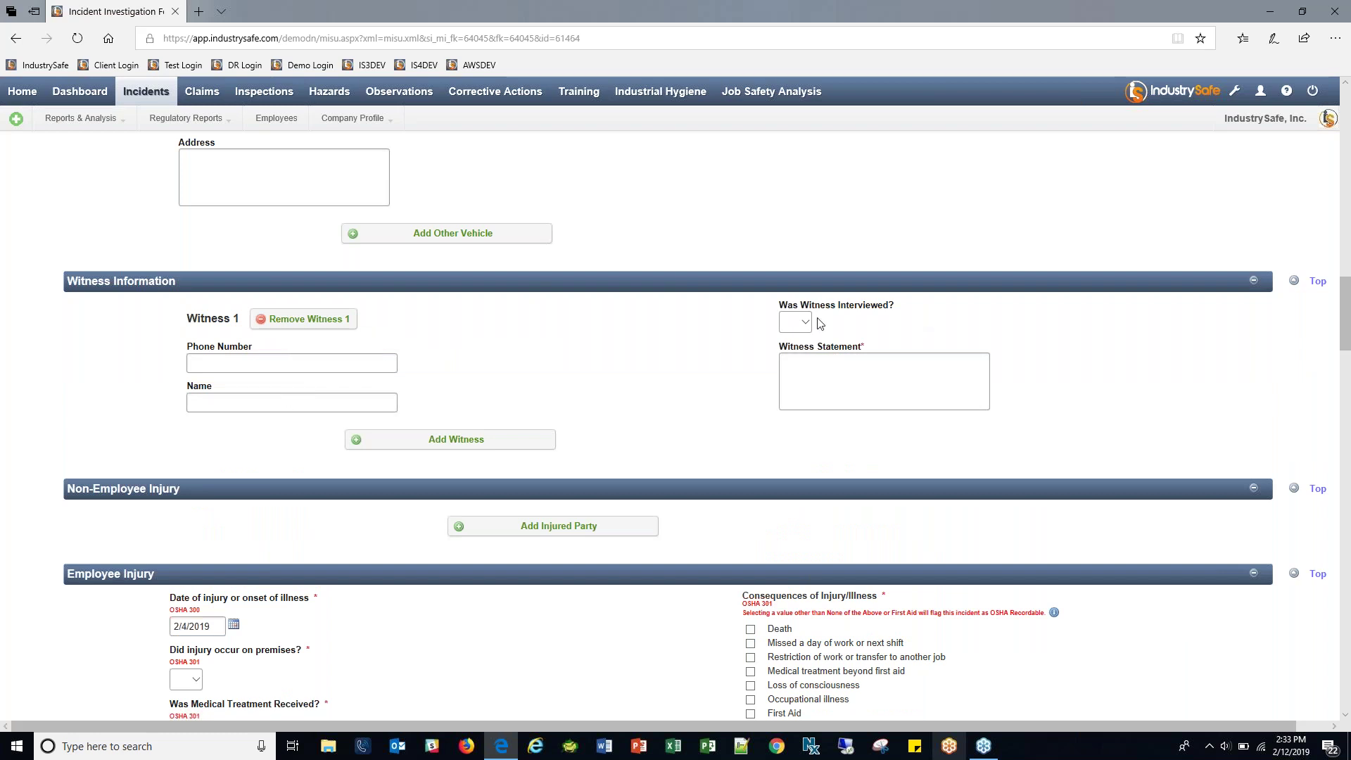
{"action": "left_click", "coordinate": [816, 365]}
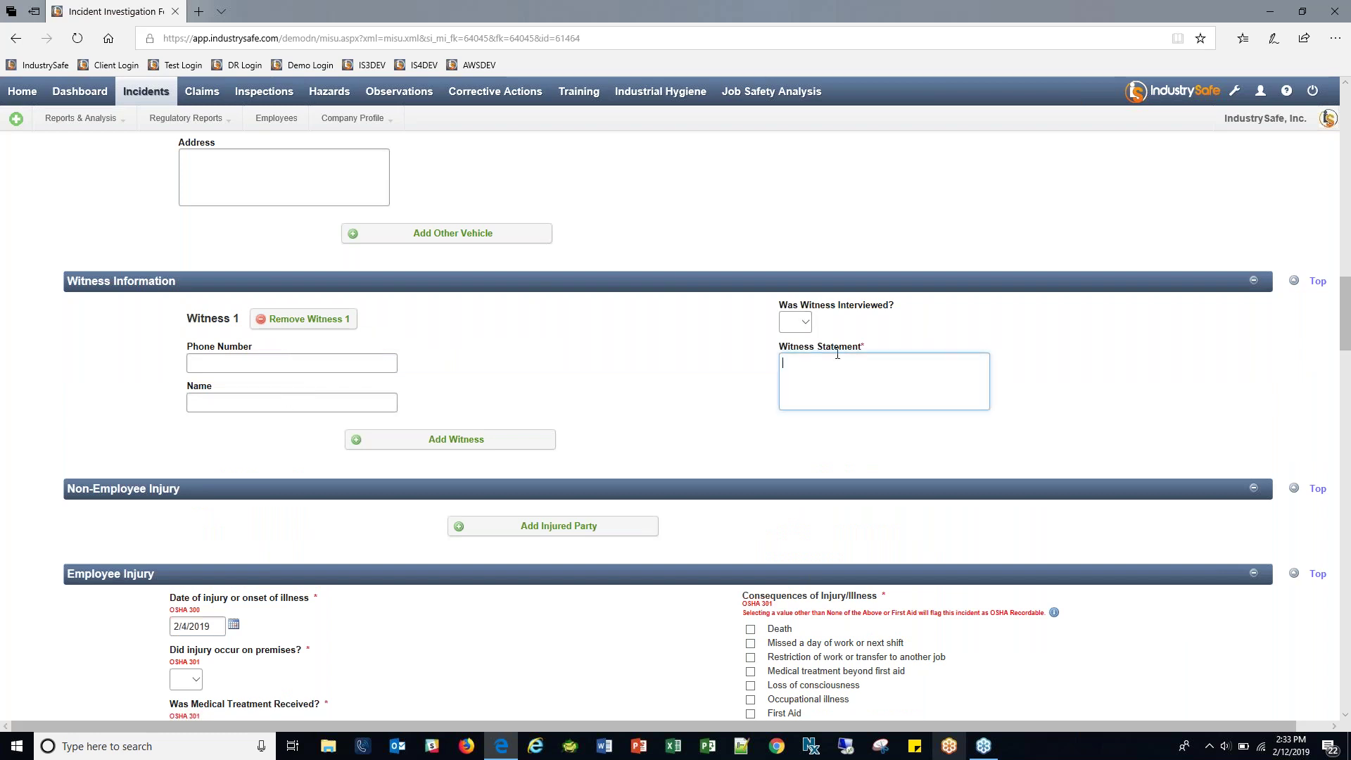
{"action": "left_click", "coordinate": [496, 441]}
{"action": "left_click", "coordinate": [512, 560]}
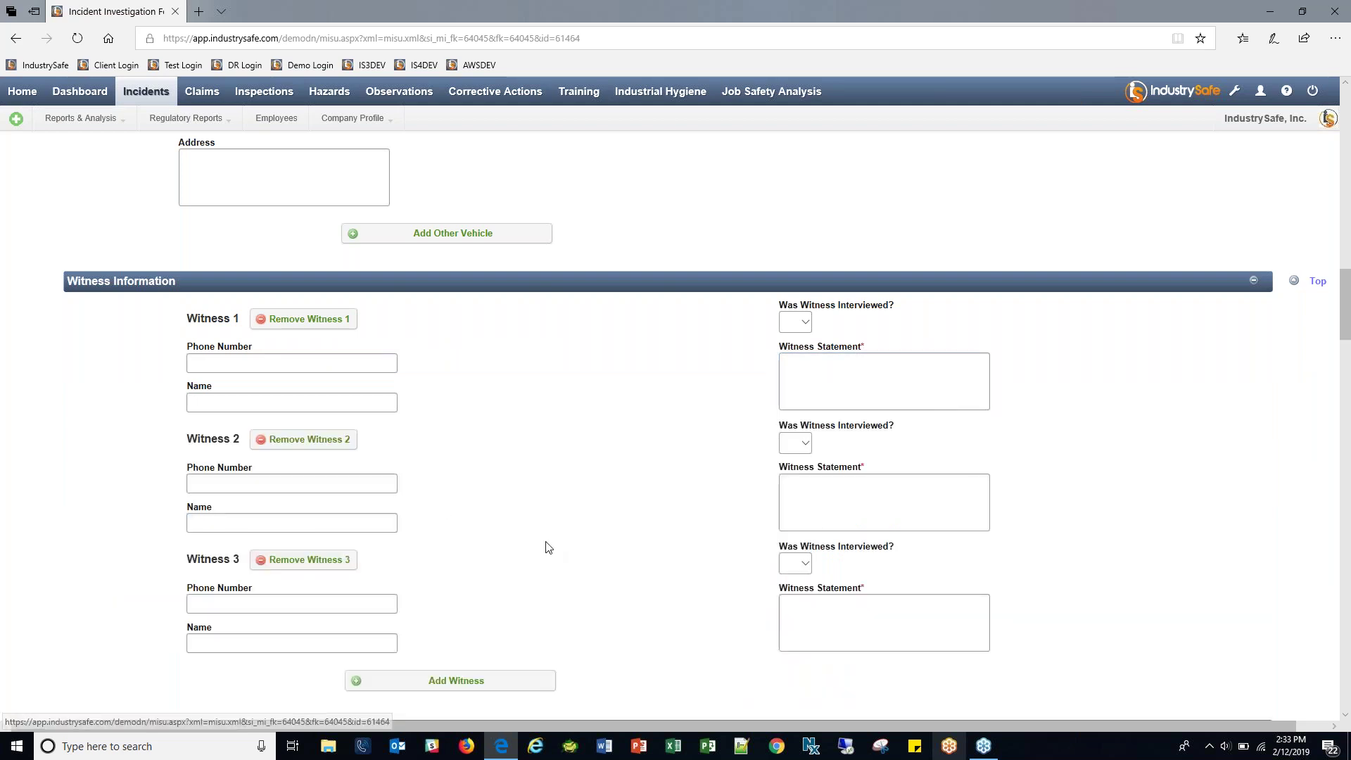
{"action": "left_click", "coordinate": [327, 561]}
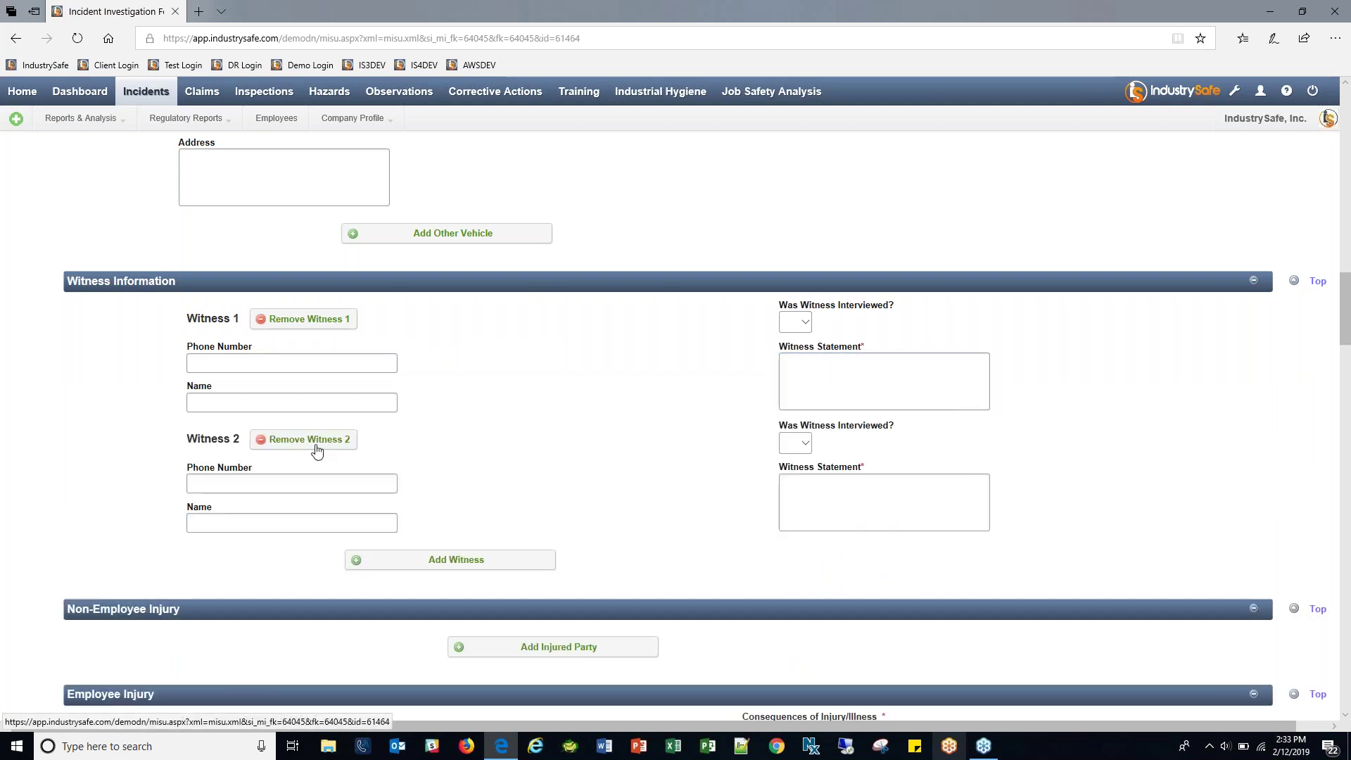
{"action": "left_click", "coordinate": [309, 440]}
Enter 'see attached.' as Witness 1's statement.
{"action": "left_click", "coordinate": [859, 391]}
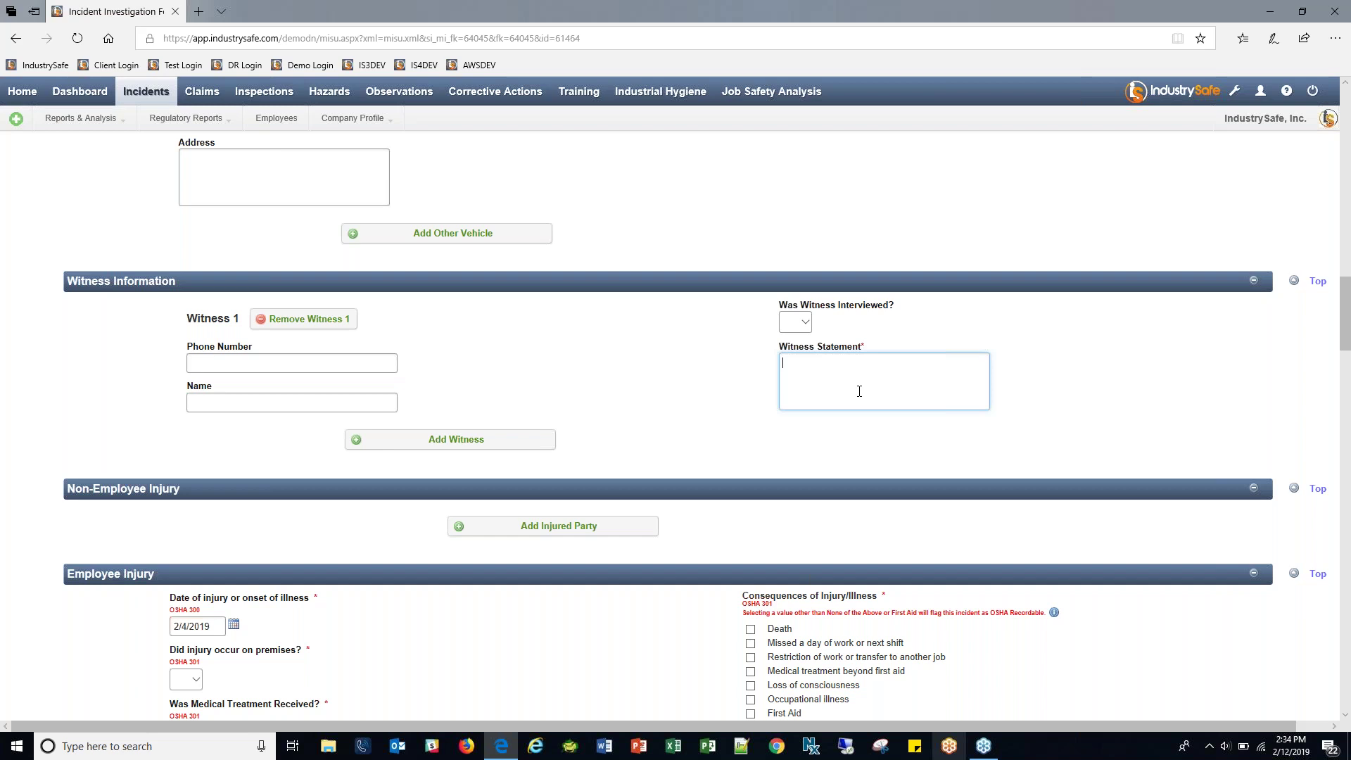
{"action": "type", "text": "W"}
{"action": "key", "text": "BackSpace"}
{"action": "type", "text": "see attachme"}
{"action": "type", "text": "ed"}
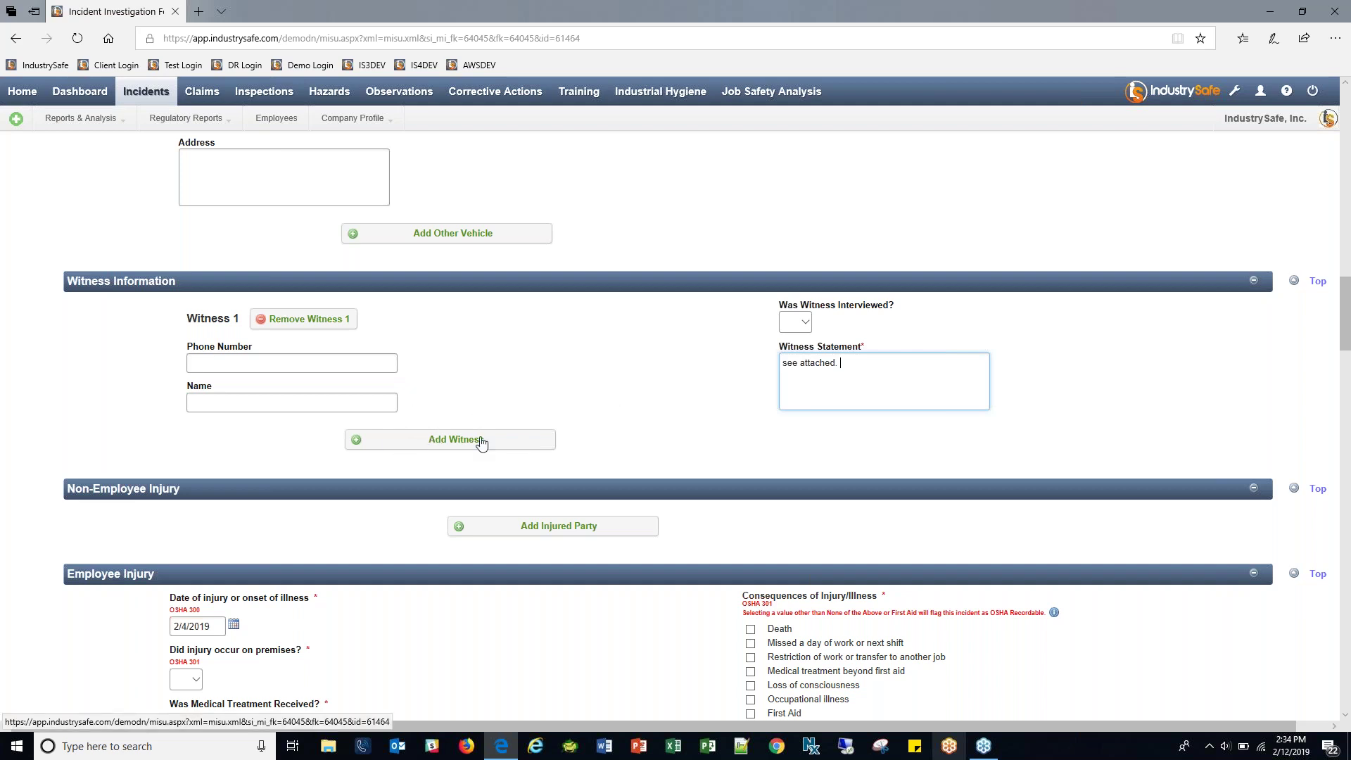
{"action": "scroll", "coordinate": [687, 398], "scroll_direction": "down", "scroll_amount": 4}
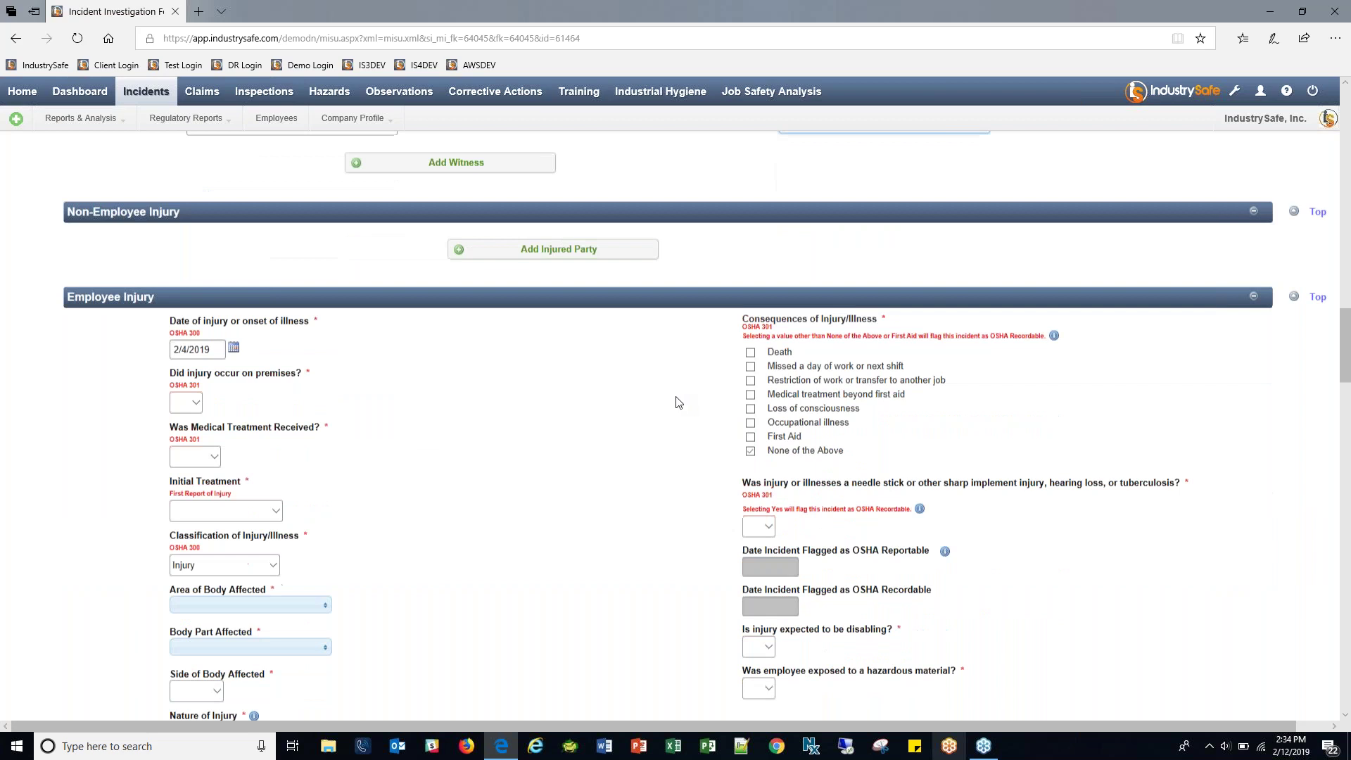
{"action": "left_click", "coordinate": [552, 239]}
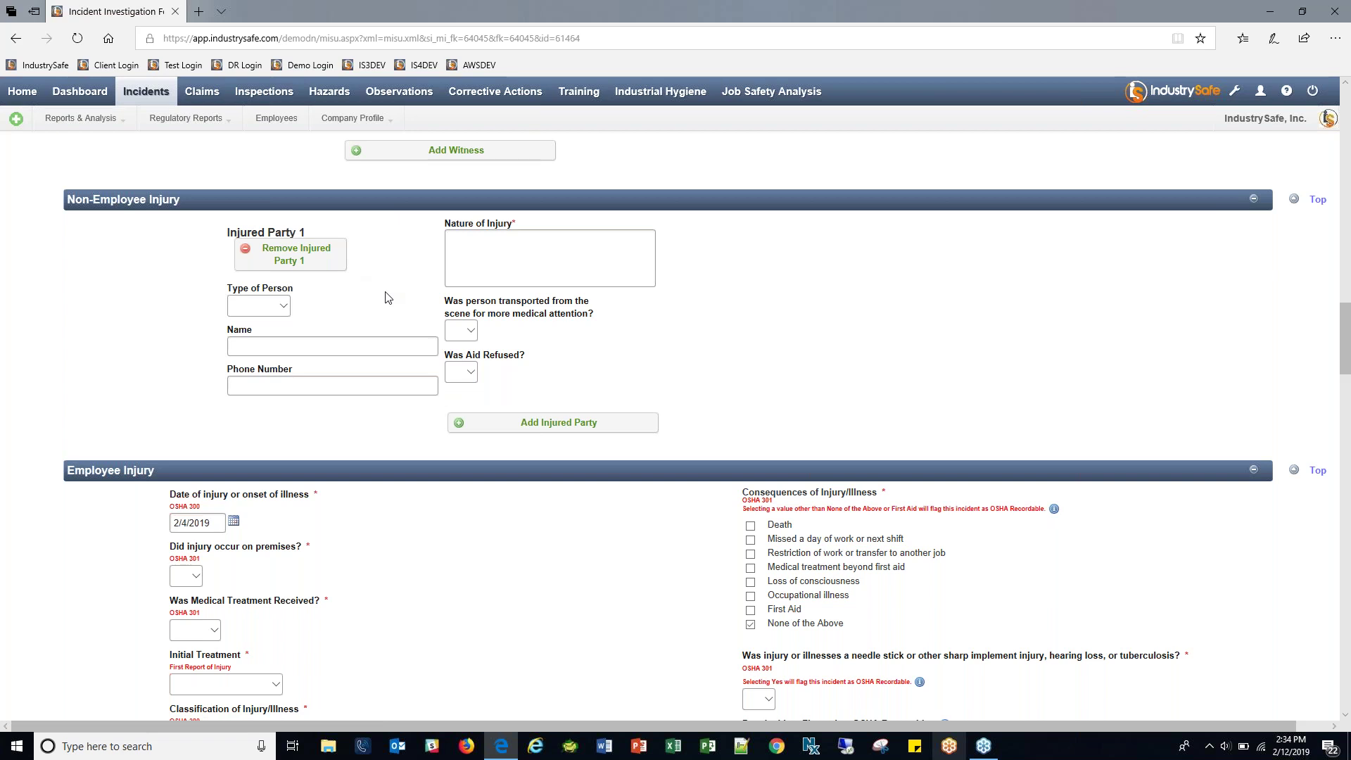
{"action": "left_click", "coordinate": [285, 304]}
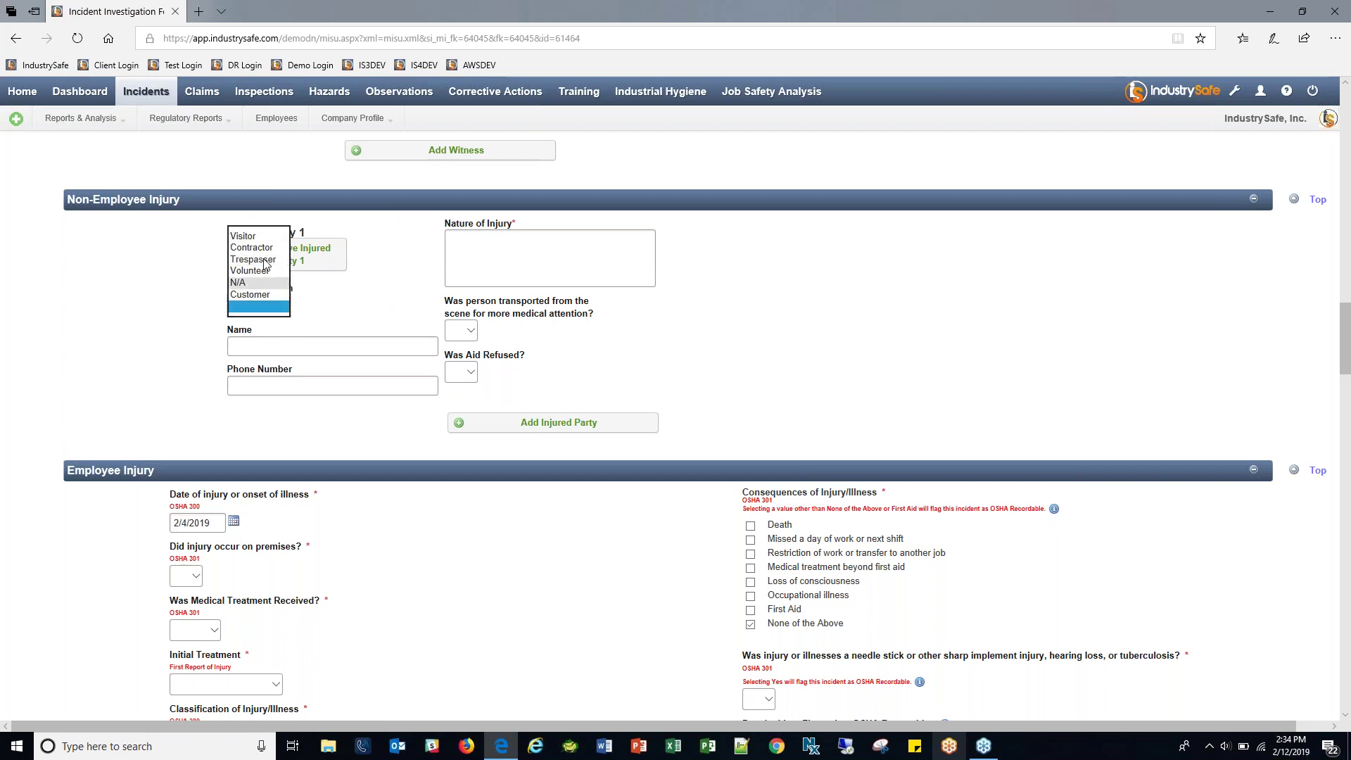
{"action": "left_click", "coordinate": [365, 332]}
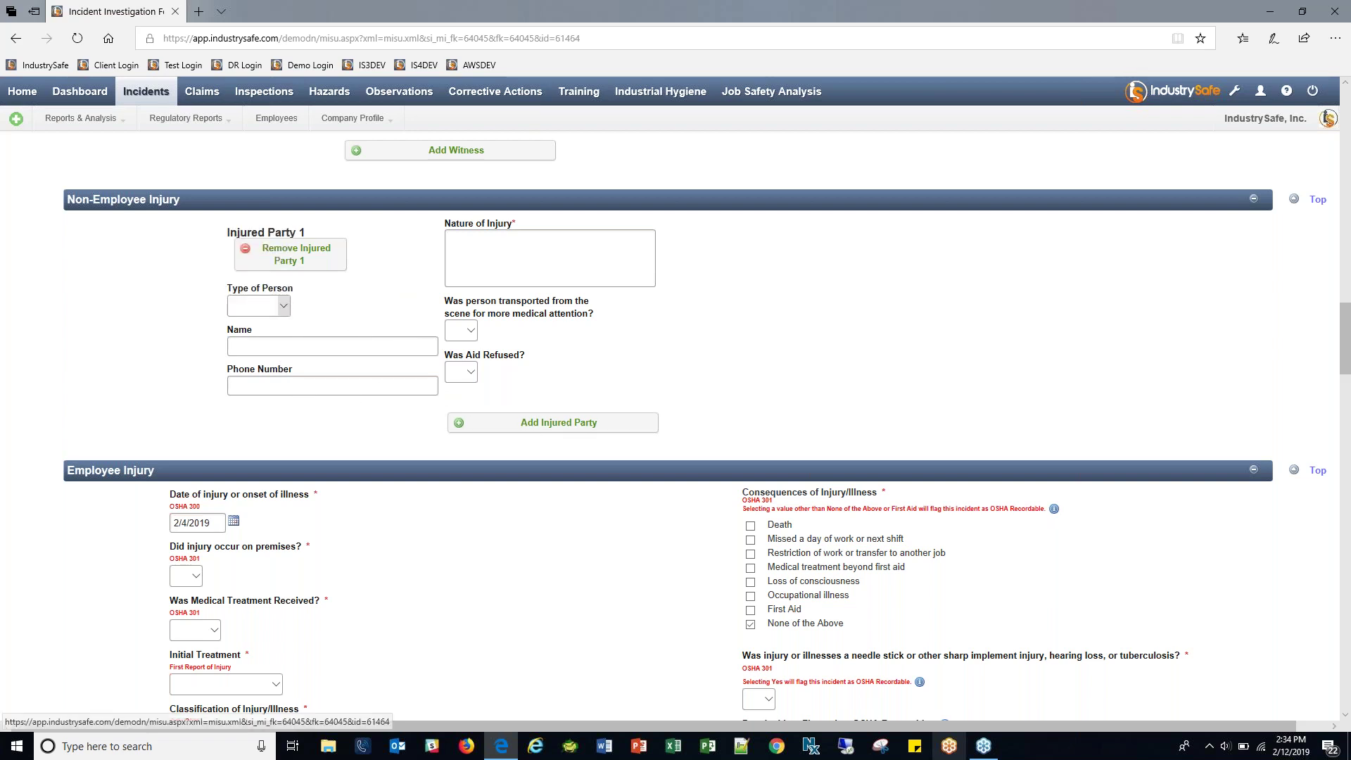
{"action": "left_click", "coordinate": [639, 255]}
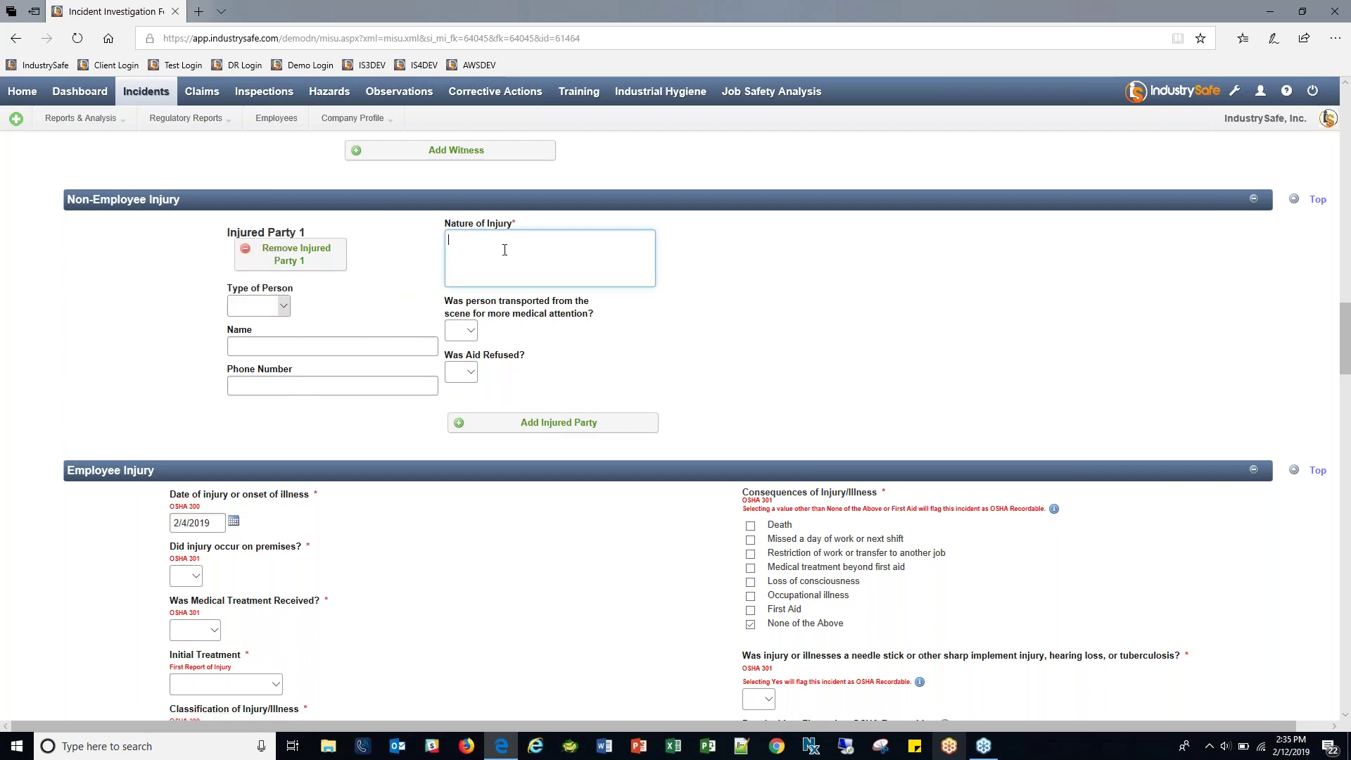
{"action": "left_click", "coordinate": [558, 429]}
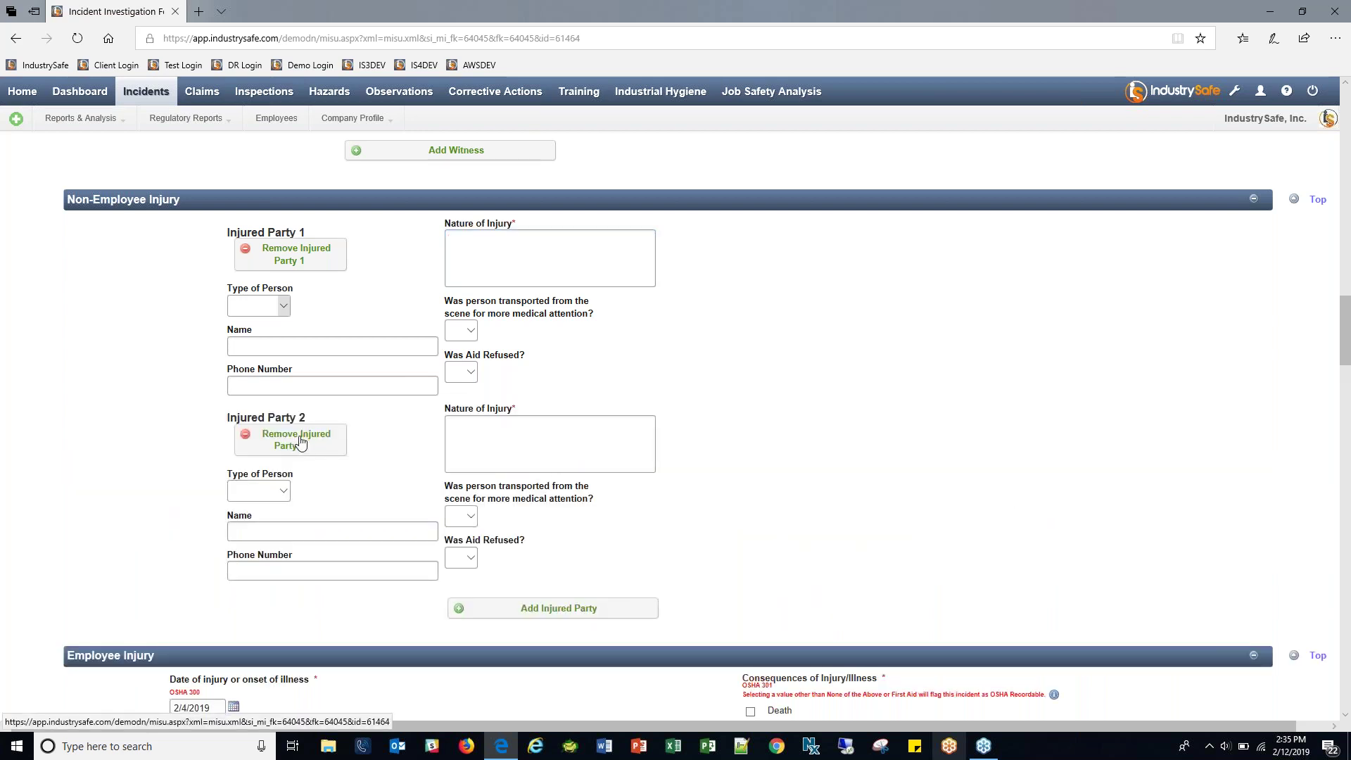
{"action": "left_click", "coordinate": [301, 442]}
{"action": "left_click", "coordinate": [291, 257]}
{"action": "scroll", "coordinate": [558, 391], "scroll_direction": "down", "scroll_amount": 1}
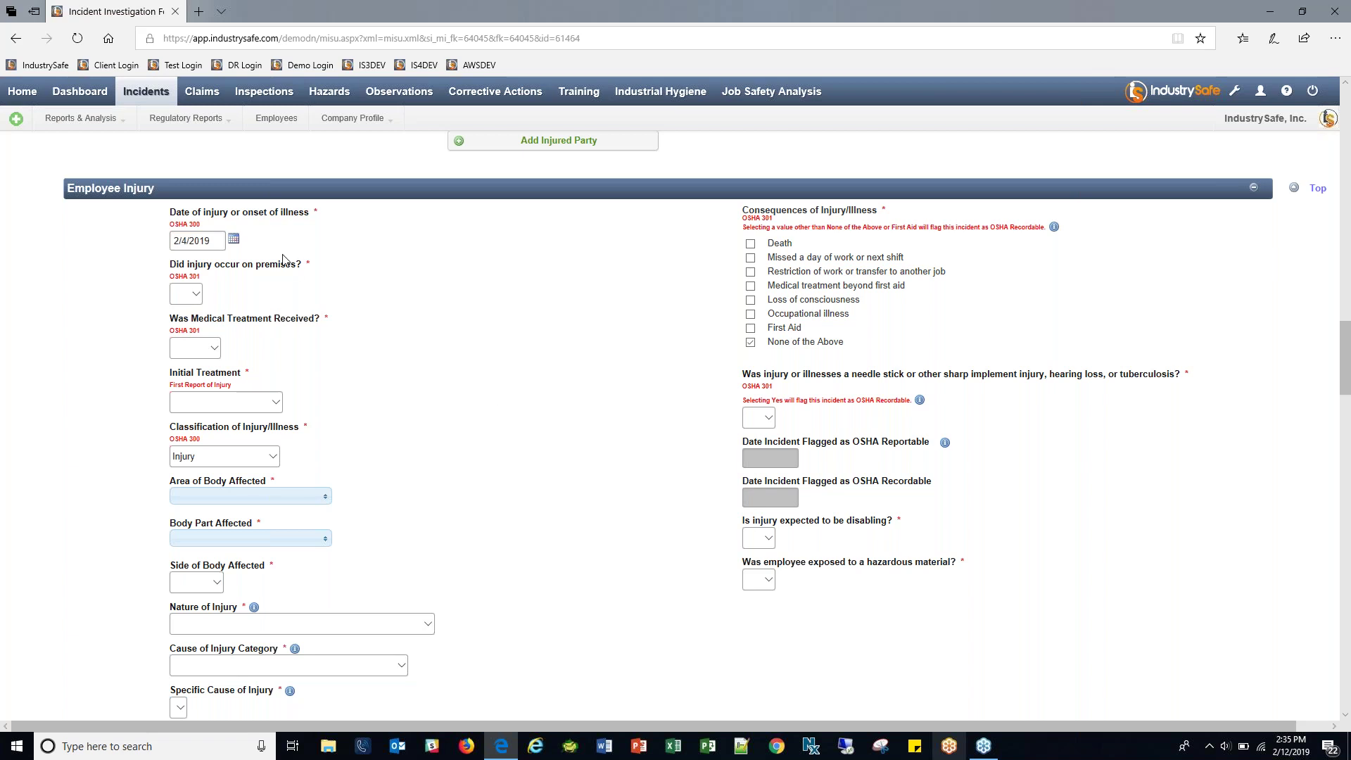
Answer Yes to injury on premises and to medical treatment received.
{"action": "left_click_drag", "start_coordinate": [185, 222], "coordinate": [206, 222]}
{"action": "left_click", "coordinate": [207, 222]}
{"action": "left_click", "coordinate": [187, 294]}
{"action": "left_click", "coordinate": [188, 320]}
{"action": "left_click", "coordinate": [195, 348]}
{"action": "left_click", "coordinate": [195, 372]}
Set the Area of Body Affected to Back - Lower.
{"action": "scroll", "coordinate": [383, 382], "scroll_direction": "down", "scroll_amount": 1}
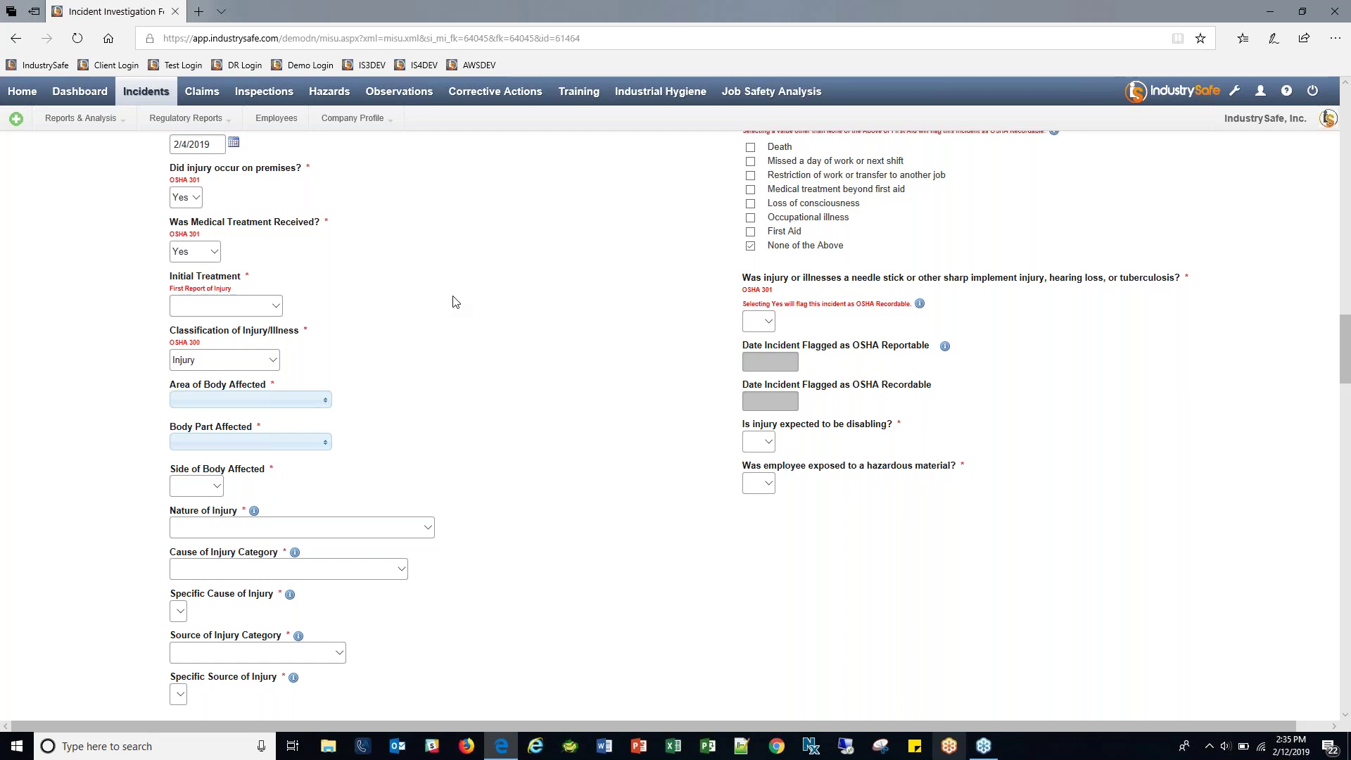
{"action": "scroll", "coordinate": [455, 299], "scroll_direction": "down", "scroll_amount": 2}
{"action": "left_click", "coordinate": [322, 308]}
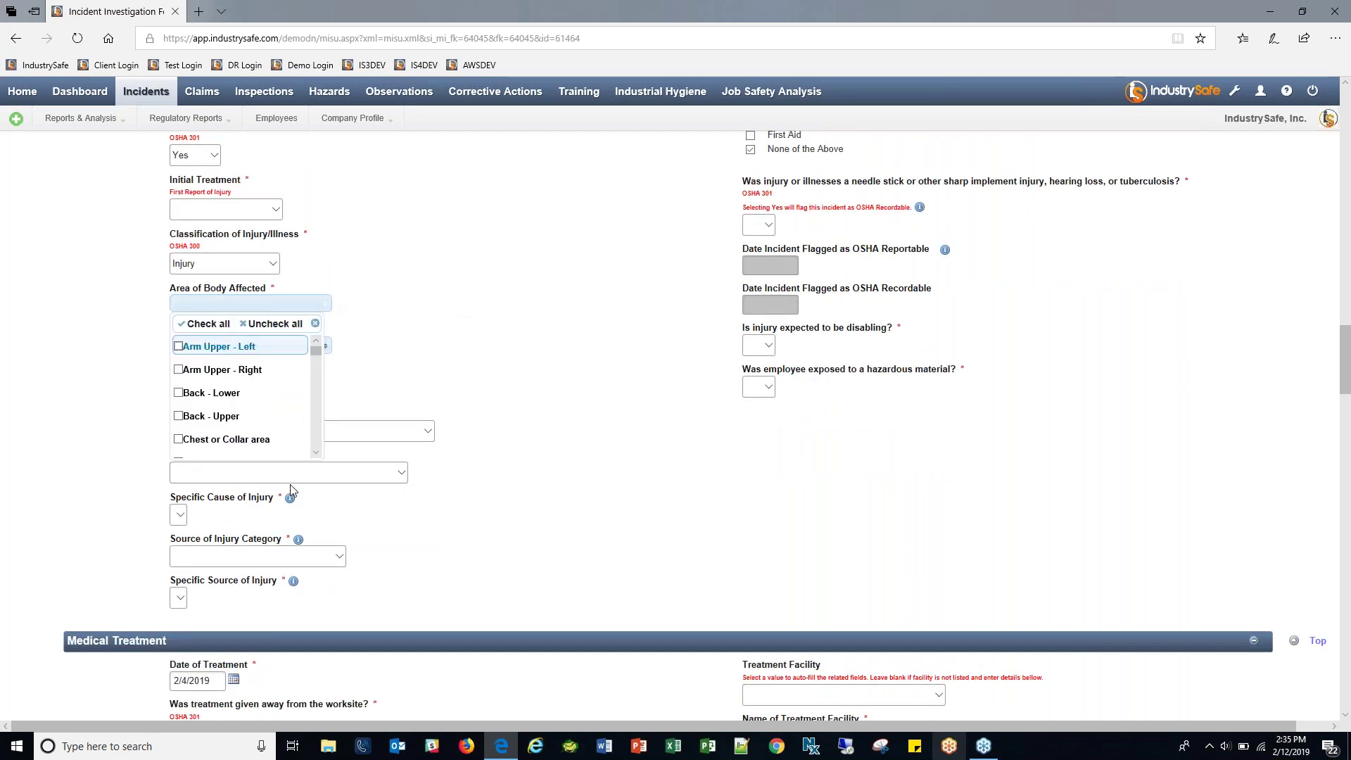
{"action": "left_click", "coordinate": [246, 388]}
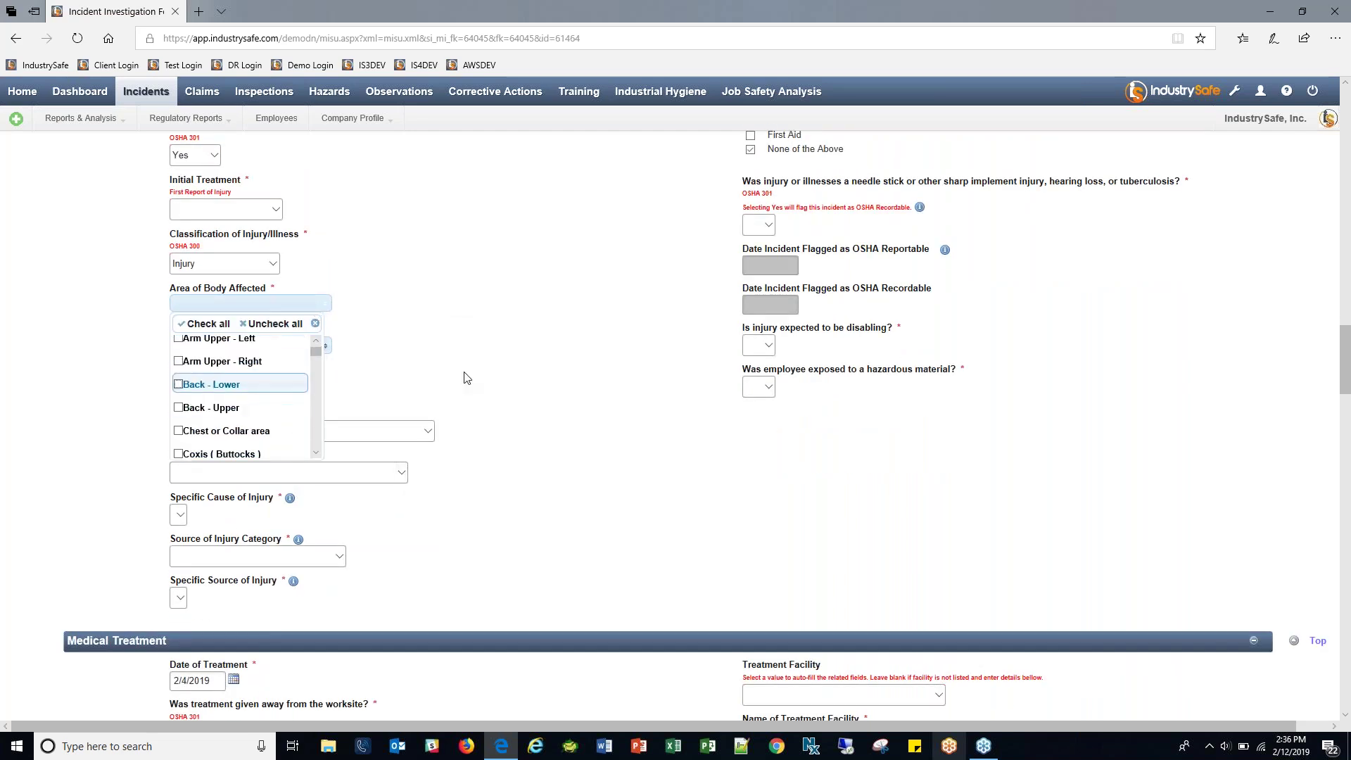
{"action": "left_click", "coordinate": [373, 373]}
Open the Body Part Affected and Nature of Injury lists and scroll through their options.
{"action": "left_click", "coordinate": [322, 359]}
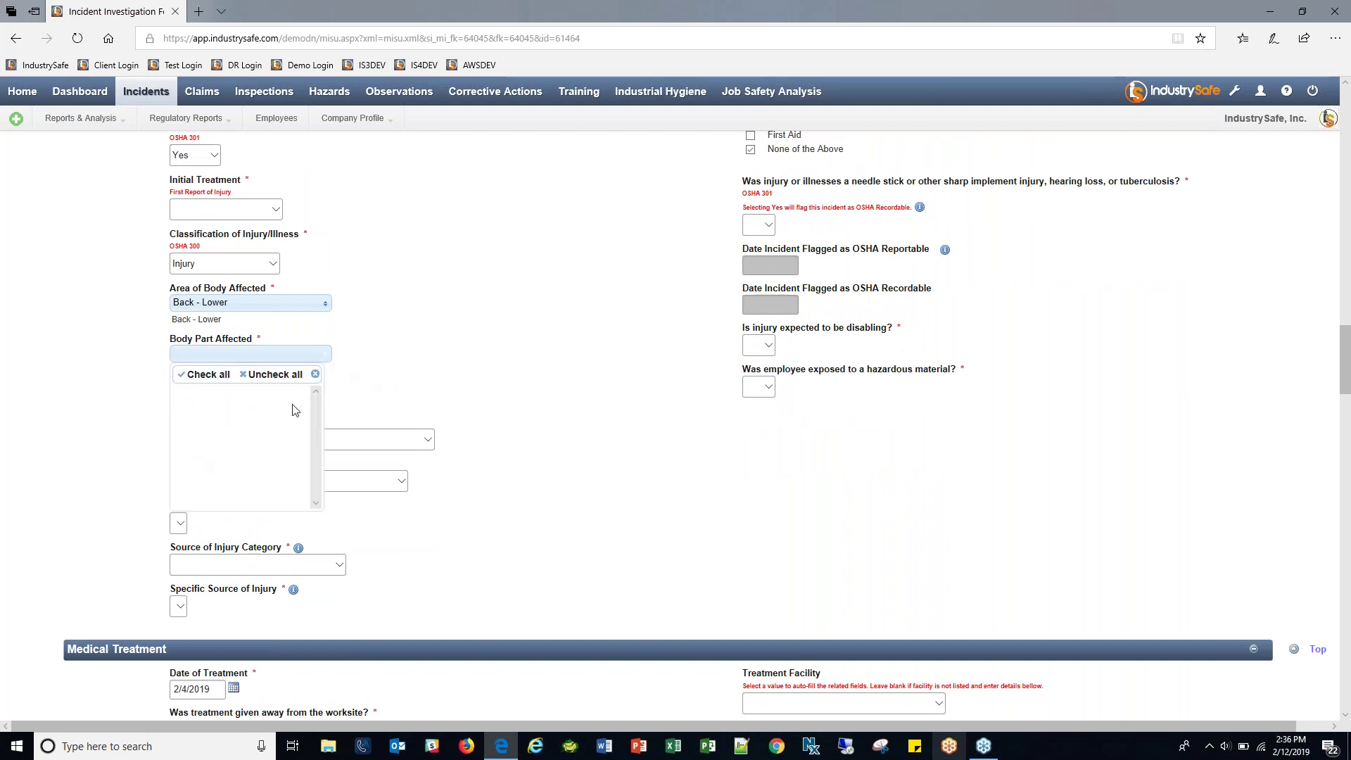
{"action": "left_click", "coordinate": [341, 332]}
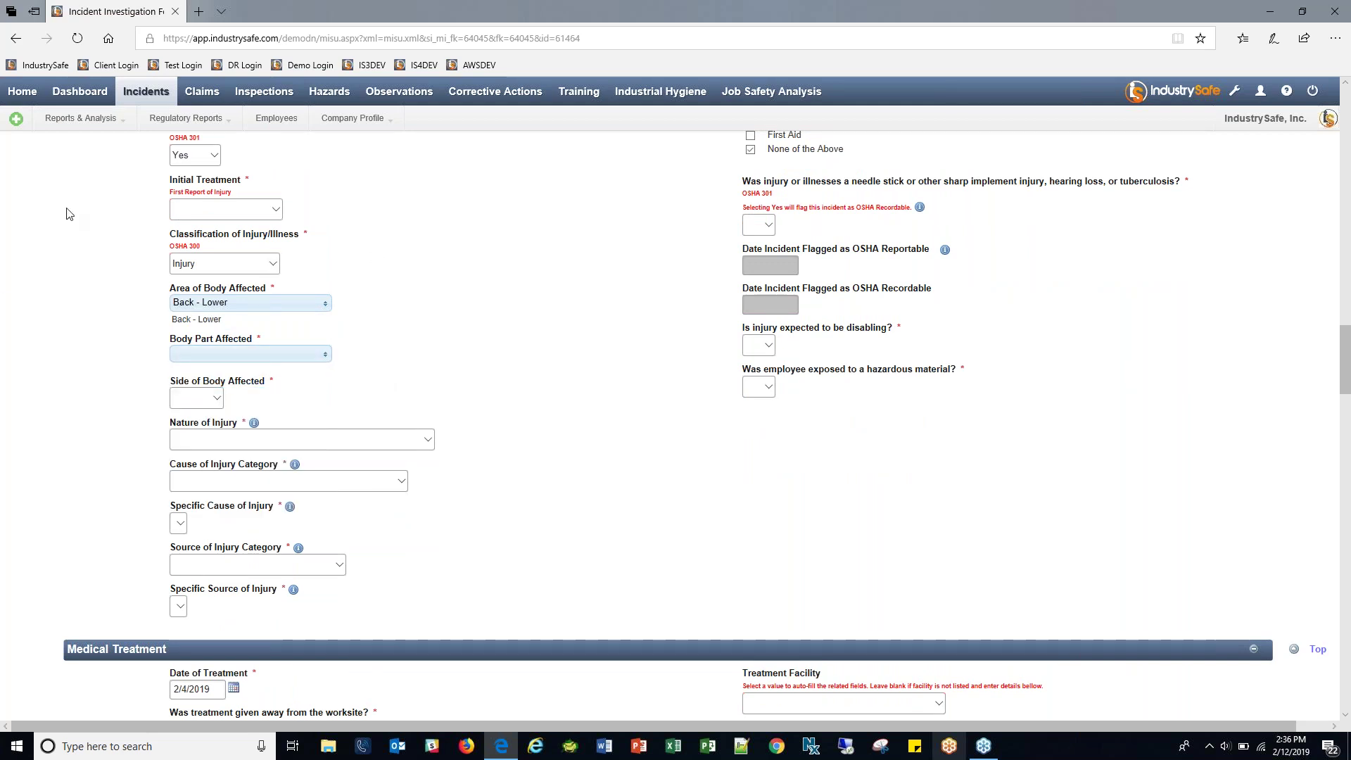
{"action": "left_click", "coordinate": [393, 442]}
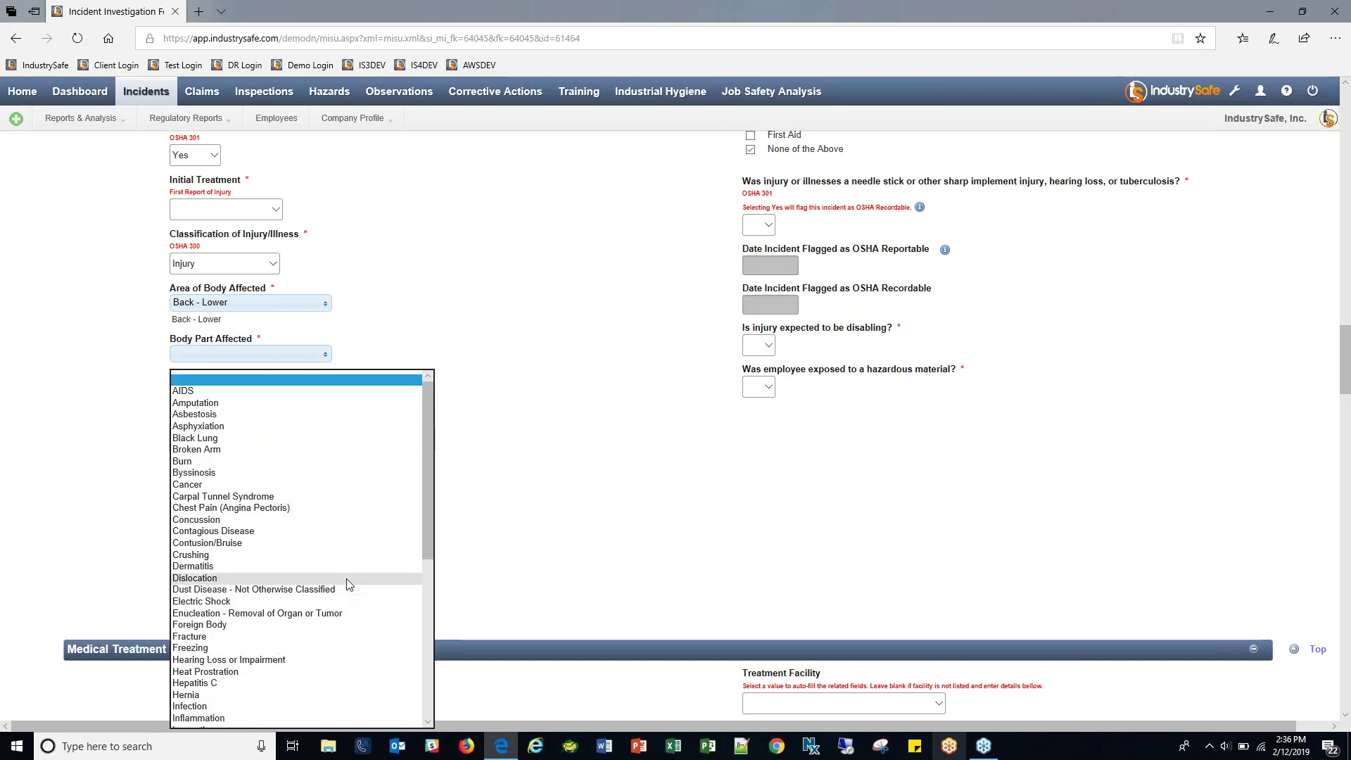
{"action": "scroll", "coordinate": [346, 578], "scroll_direction": "down", "scroll_amount": 8}
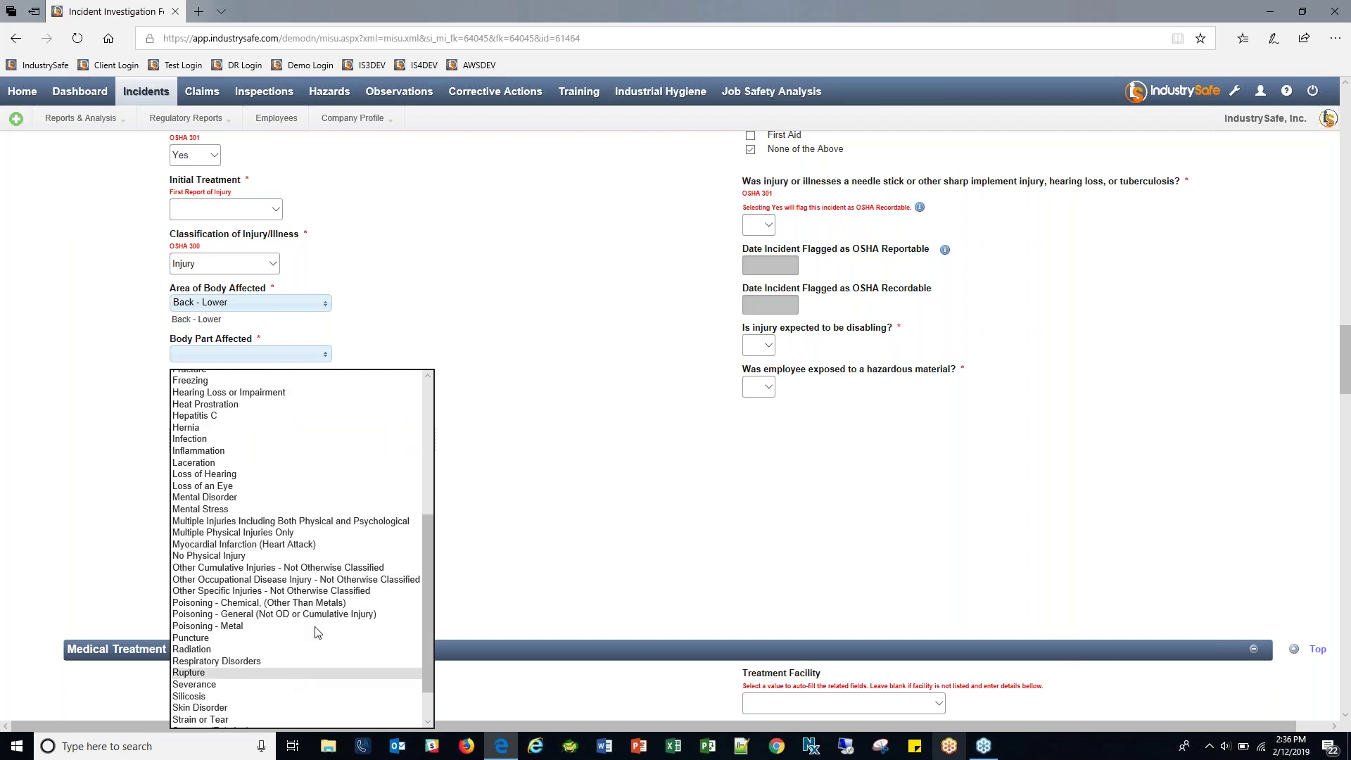
{"action": "scroll", "coordinate": [339, 483], "scroll_direction": "down", "scroll_amount": 2}
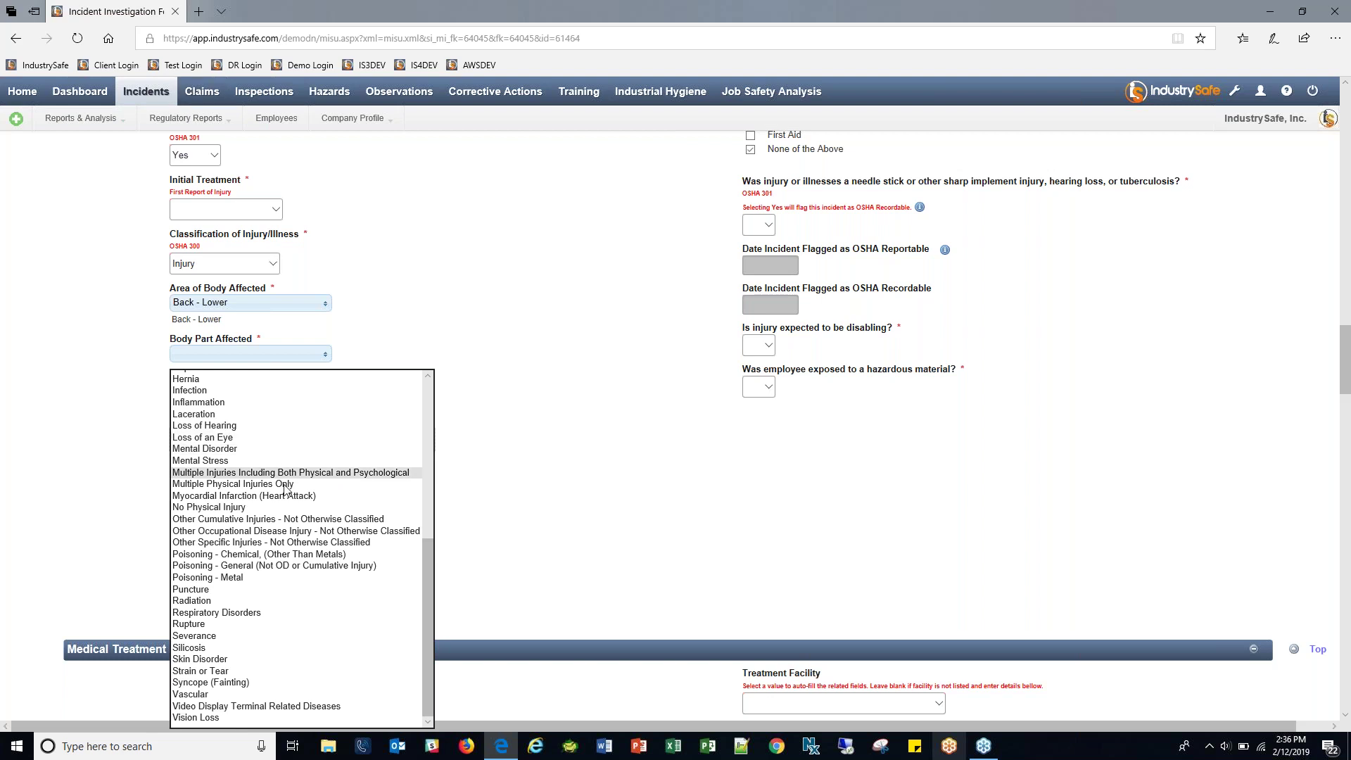
{"action": "scroll", "coordinate": [304, 637], "scroll_direction": "up", "scroll_amount": 9}
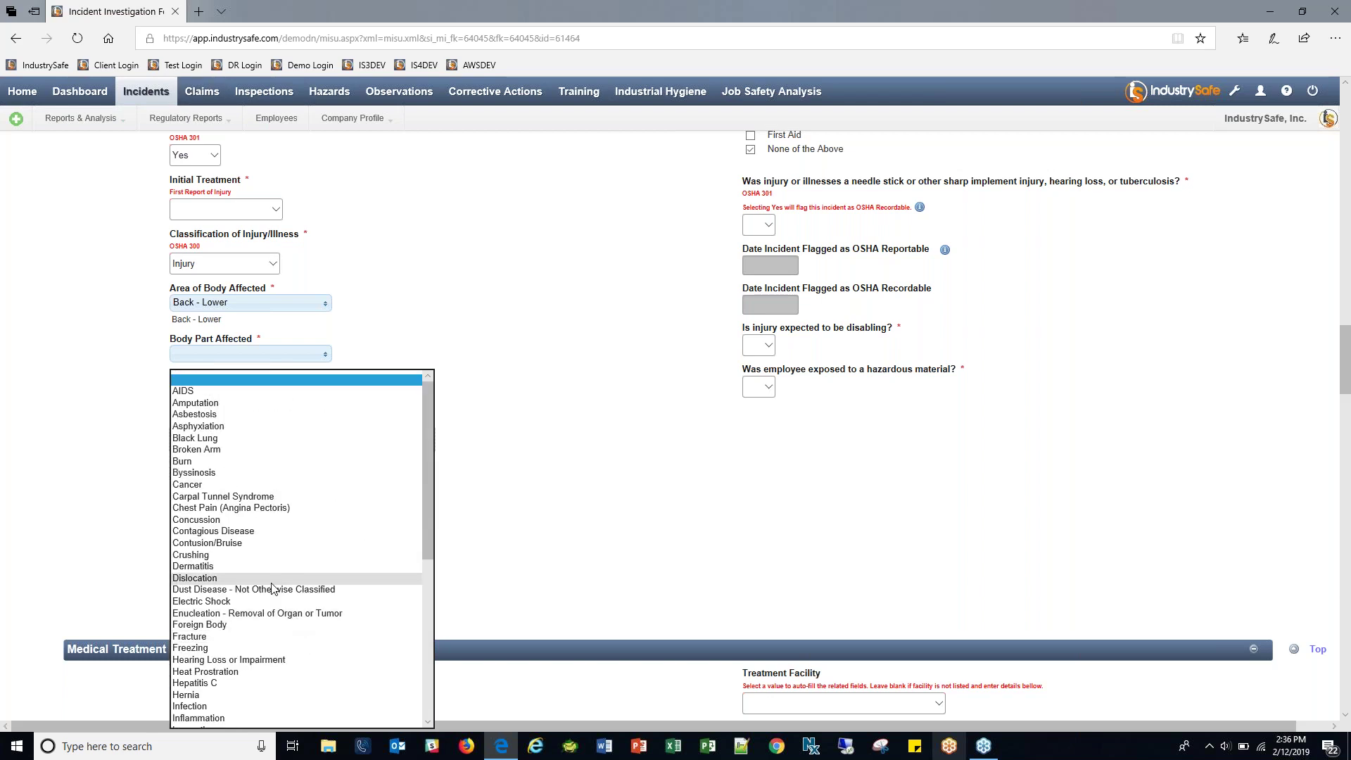
Set Cause of Injury Category to Motor Vehicle and Specific Cause to Crash of Airplane.
{"action": "left_click", "coordinate": [519, 450]}
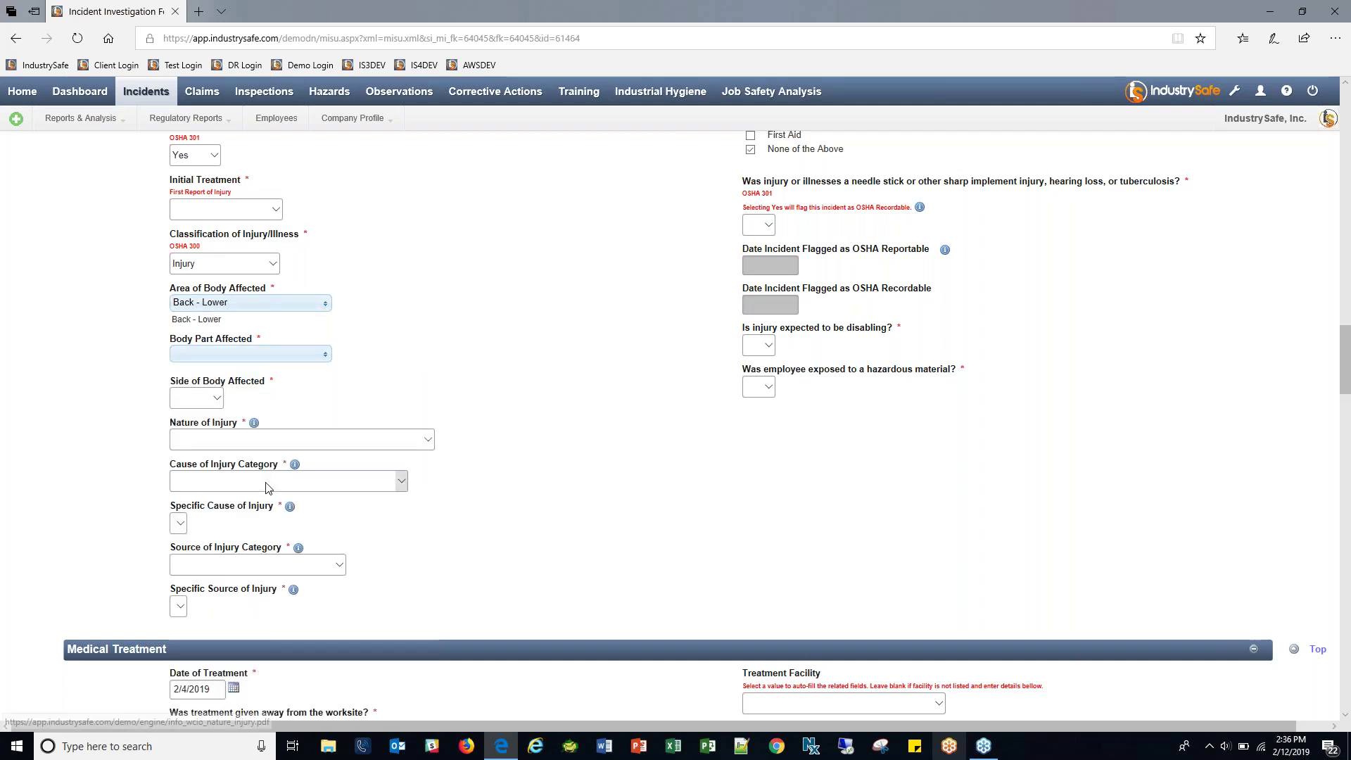
{"action": "left_click", "coordinate": [314, 482]}
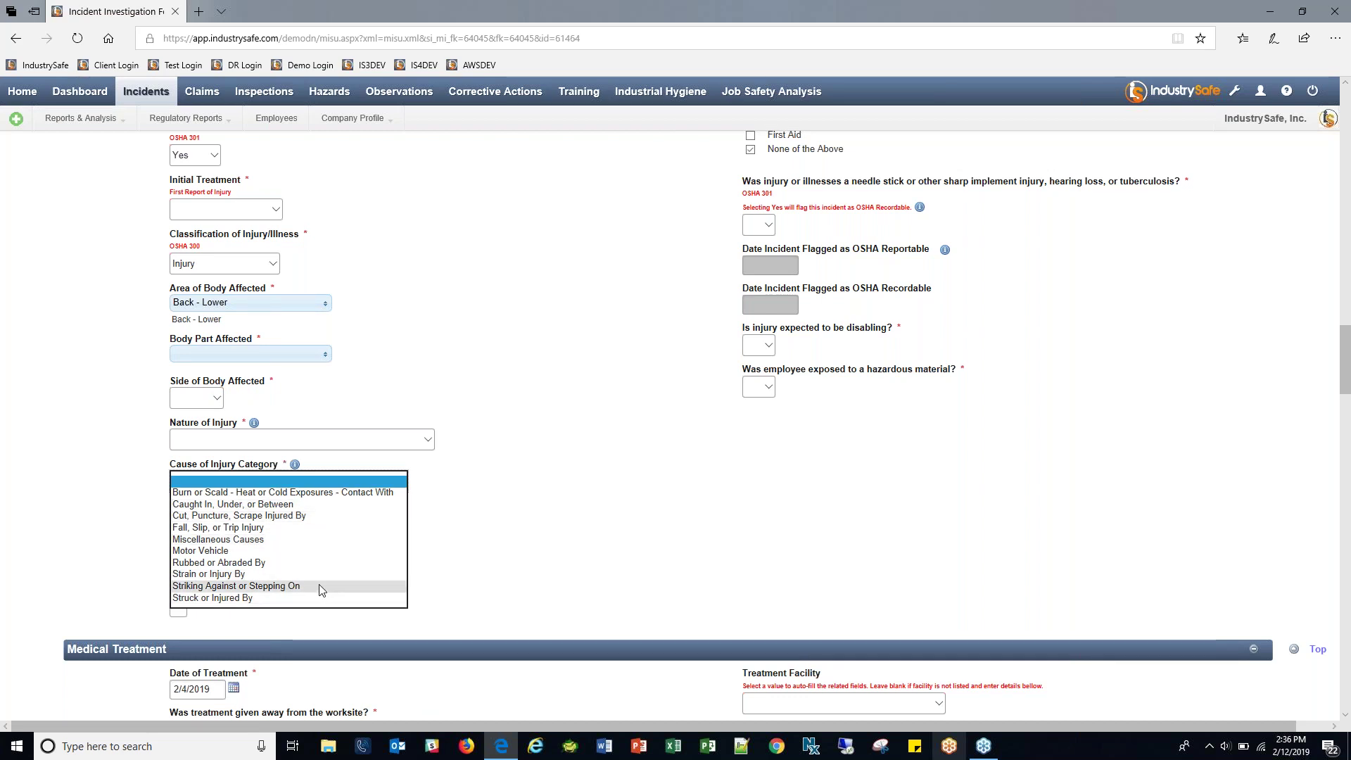
{"action": "left_click", "coordinate": [225, 528]}
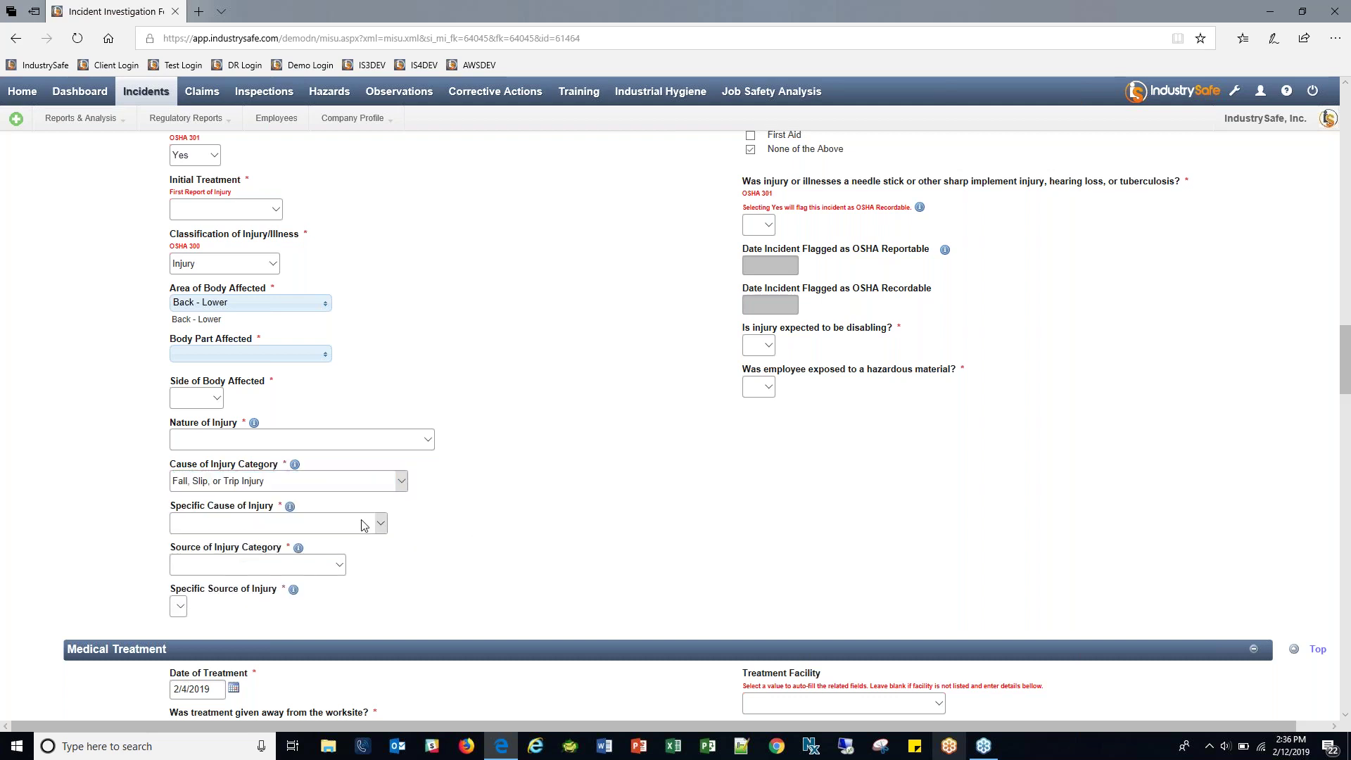
{"action": "left_click", "coordinate": [363, 523]}
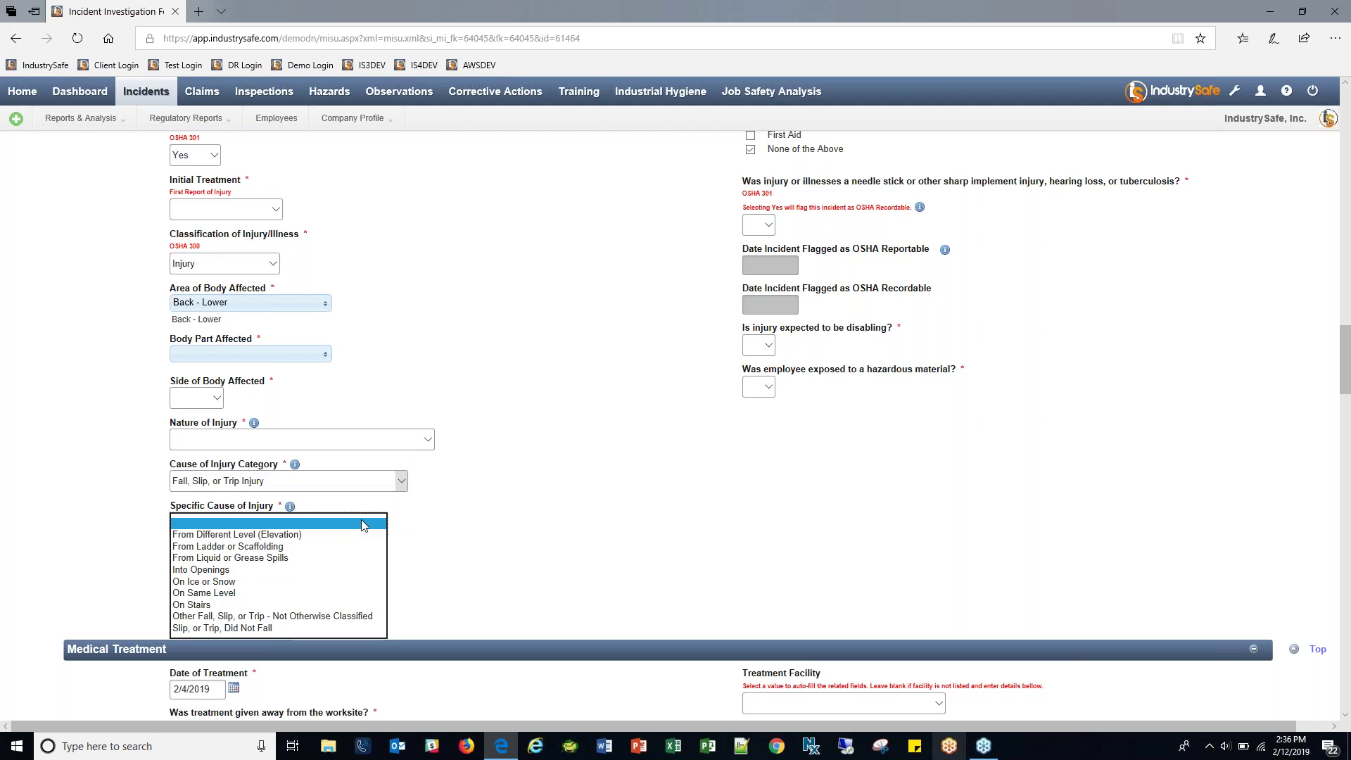
{"action": "left_click", "coordinate": [372, 484]}
{"action": "left_click", "coordinate": [370, 479]}
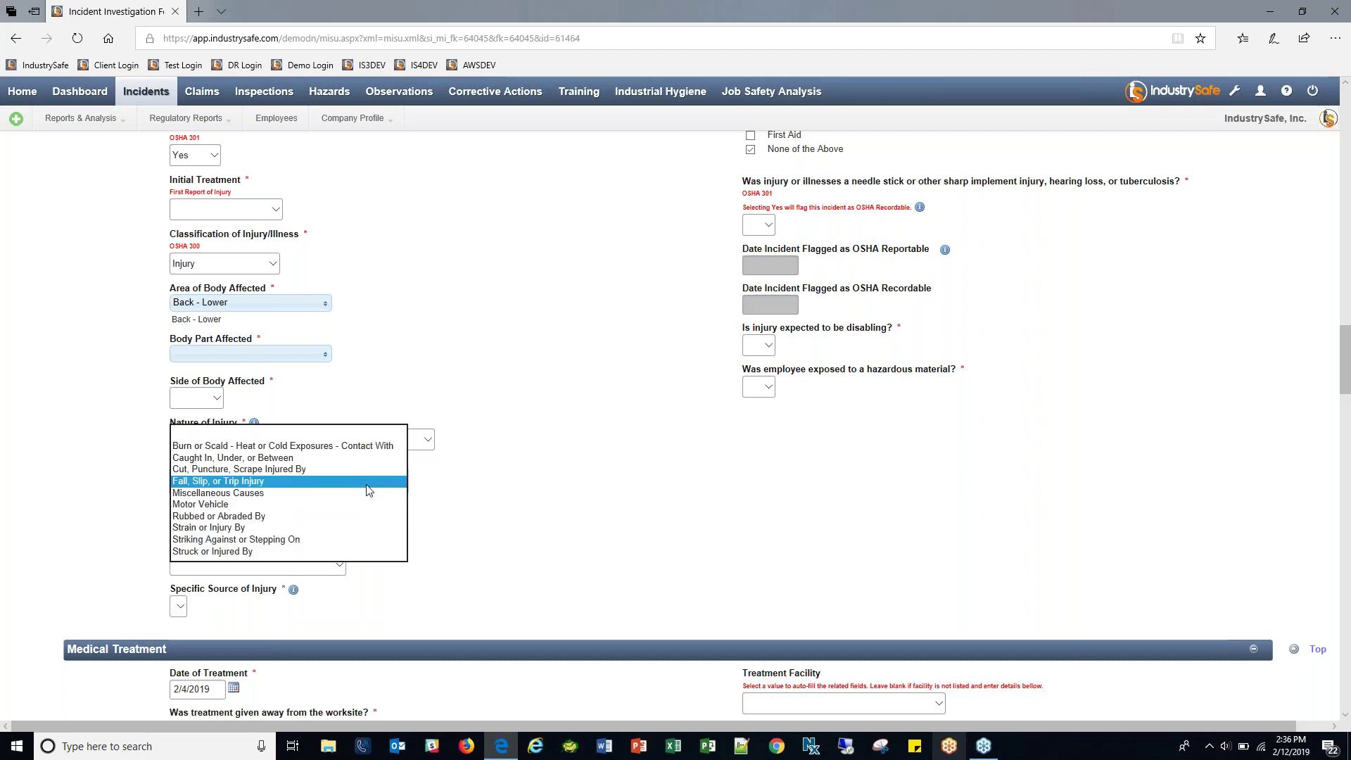
{"action": "left_click", "coordinate": [230, 504]}
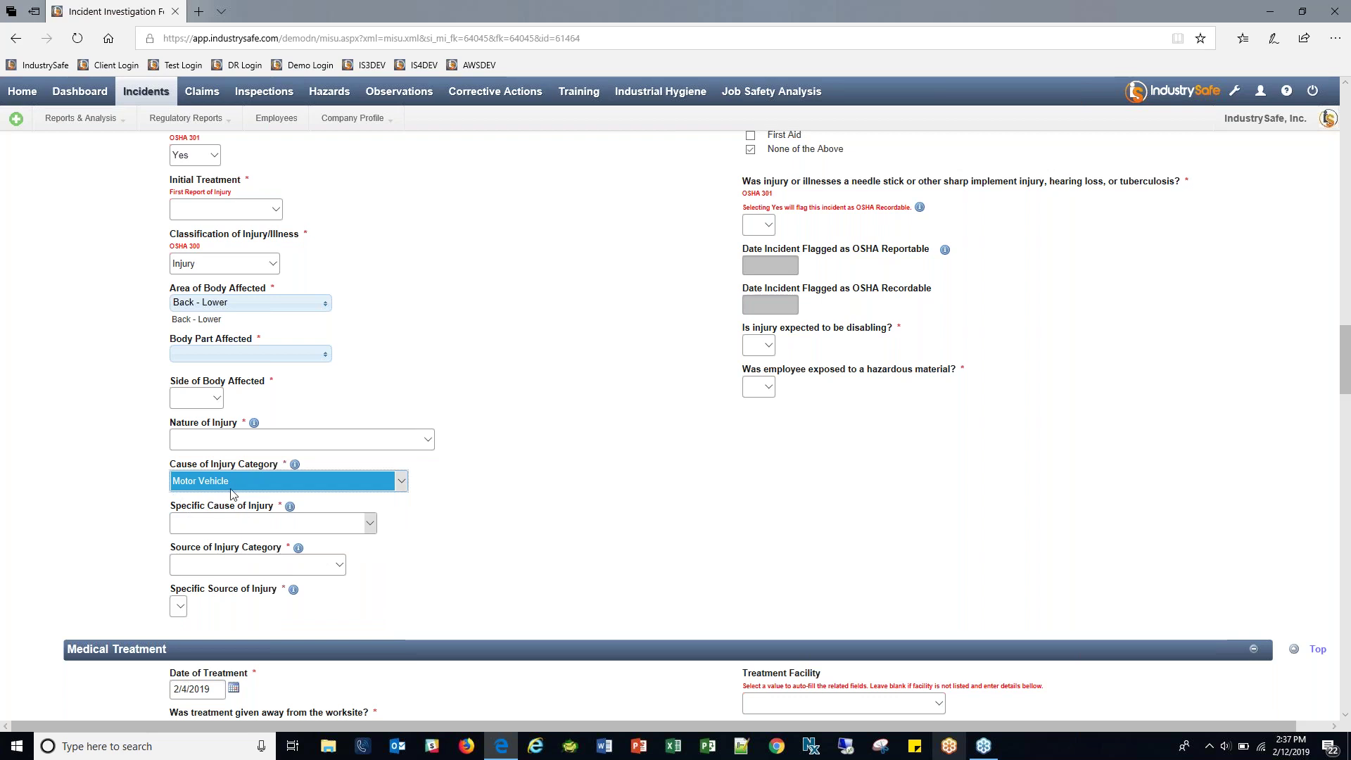
{"action": "left_click", "coordinate": [371, 523]}
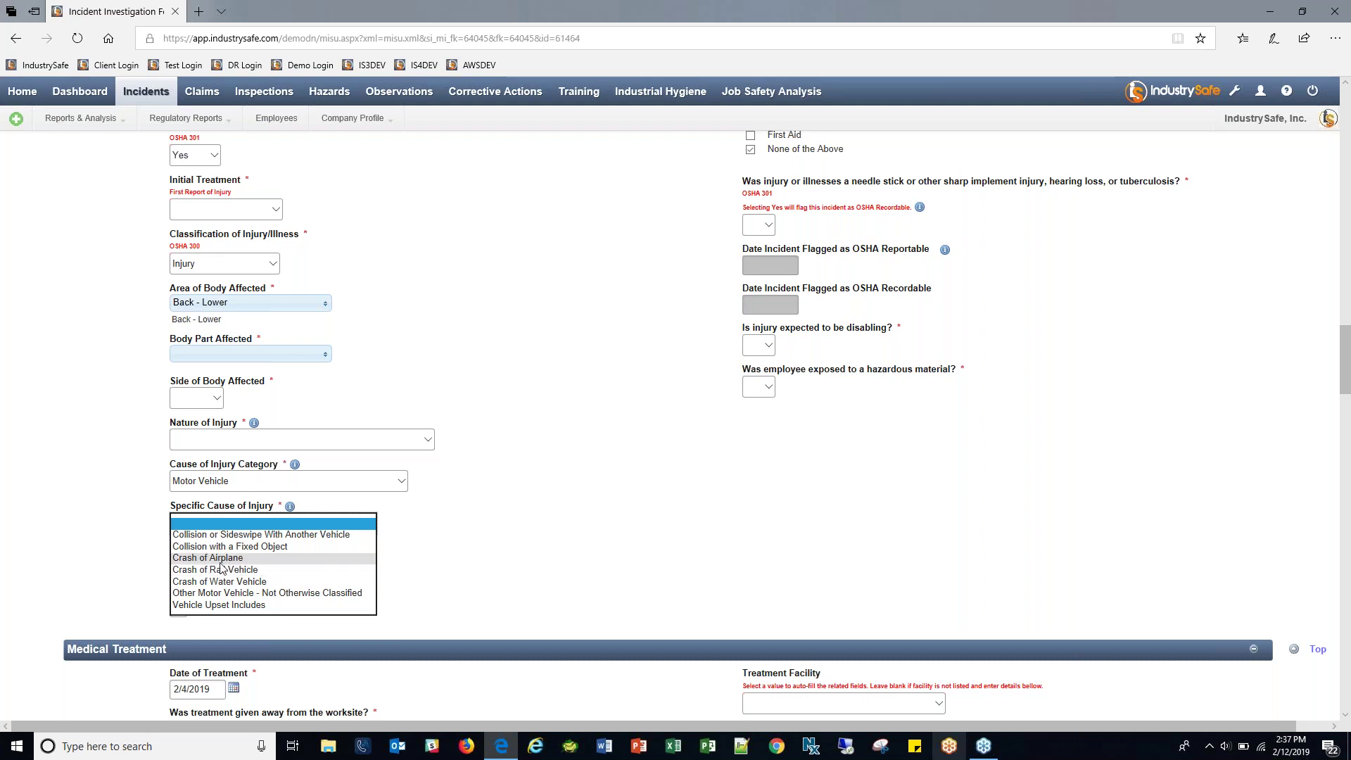
{"action": "left_click", "coordinate": [220, 558]}
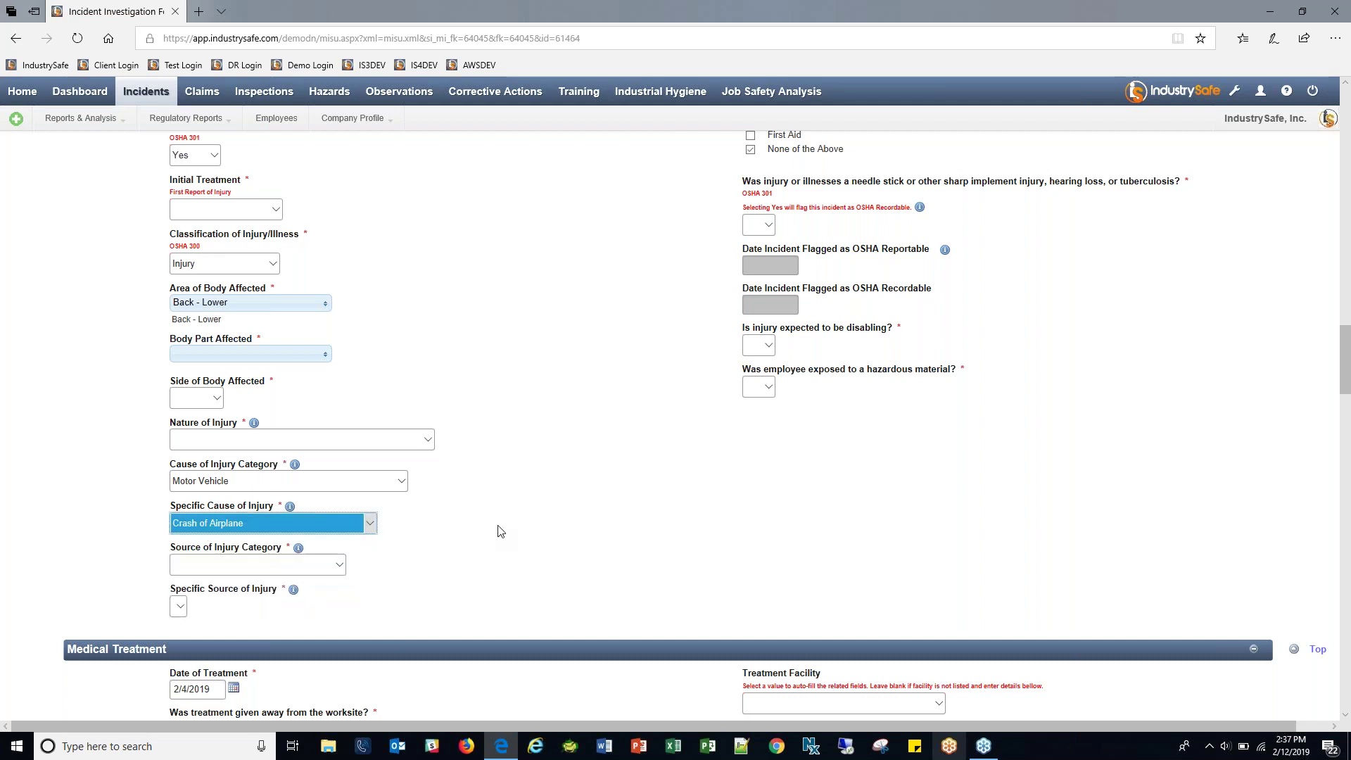
Set Source of Injury Category to Persons, Plants, Animals, and Minerals.
{"action": "left_click", "coordinate": [336, 565]}
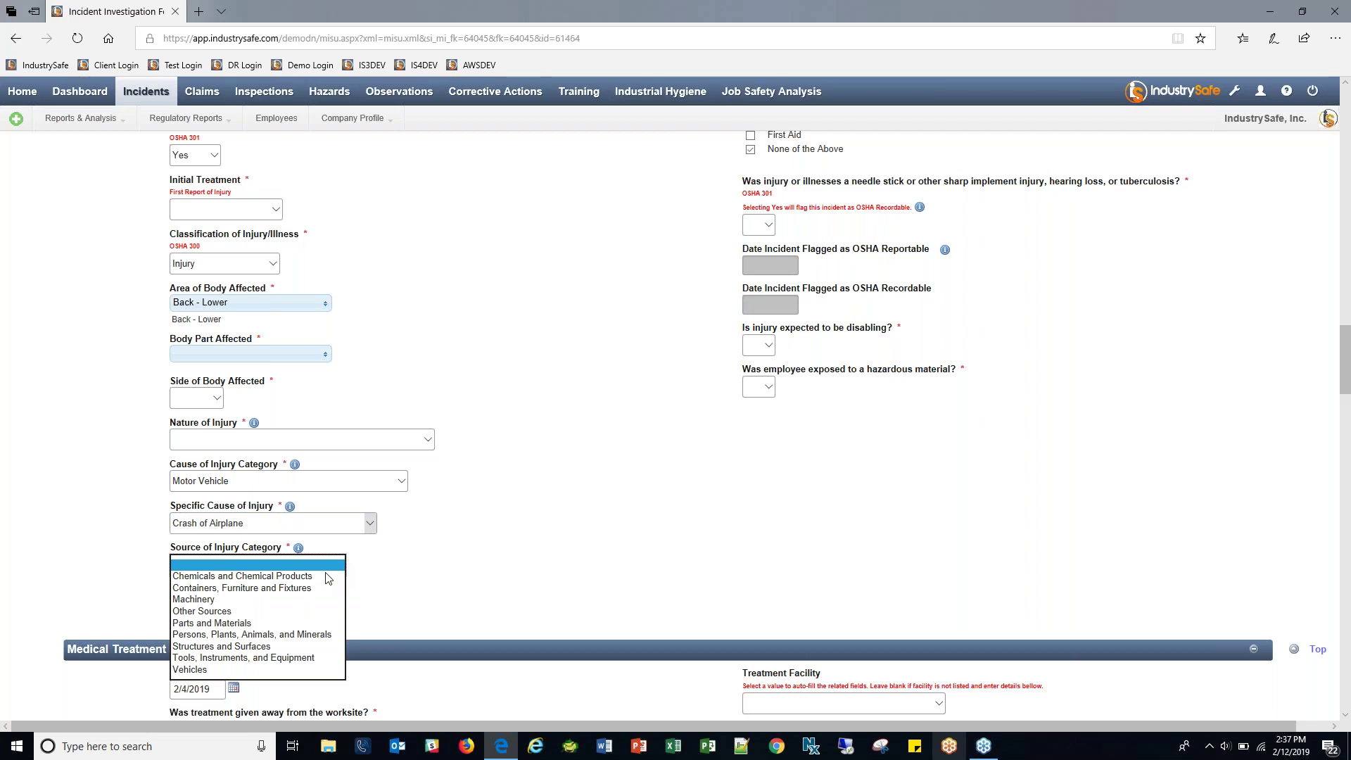
{"action": "left_click", "coordinate": [297, 635]}
{"action": "scroll", "coordinate": [617, 485], "scroll_direction": "up", "scroll_amount": 4}
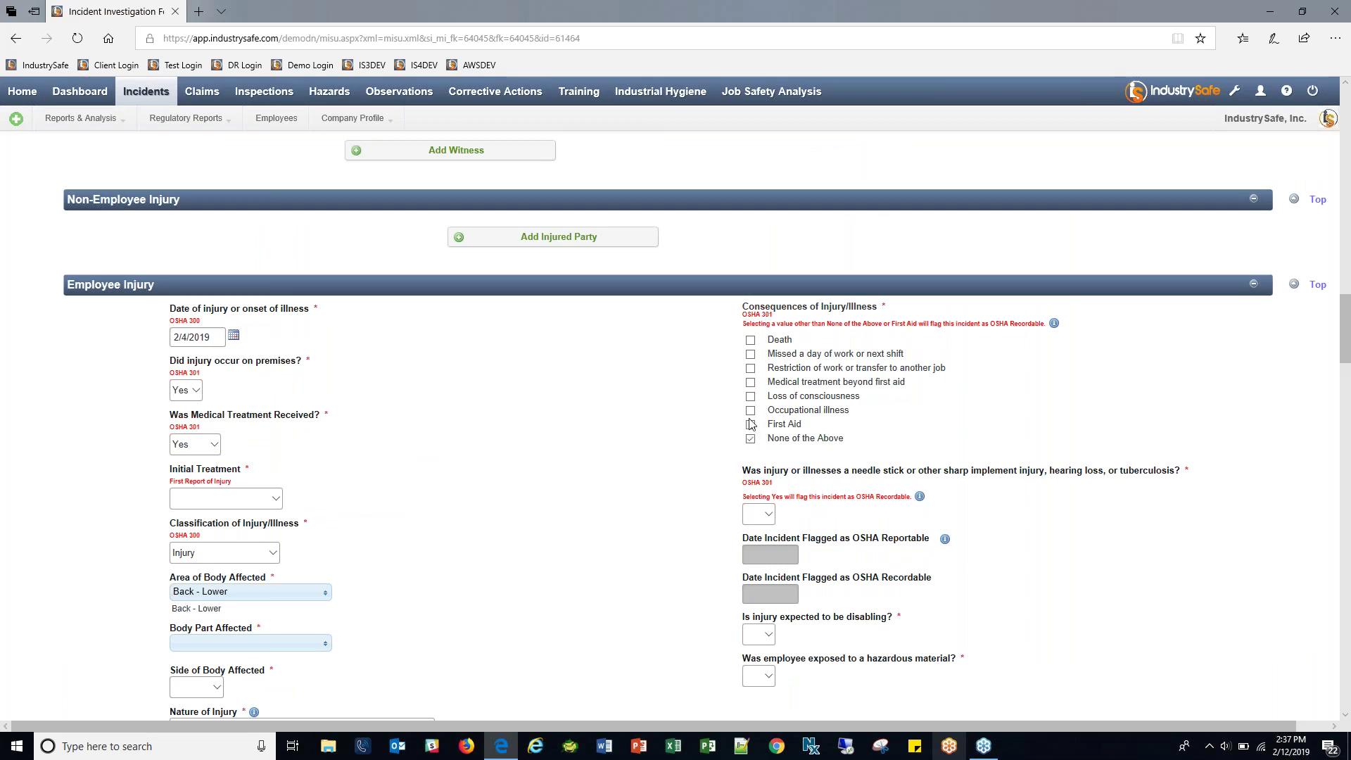
Tick 'Missed a day of work or next shift' and 'Restriction of work or transfer to another job'.
{"action": "left_click", "coordinate": [749, 353]}
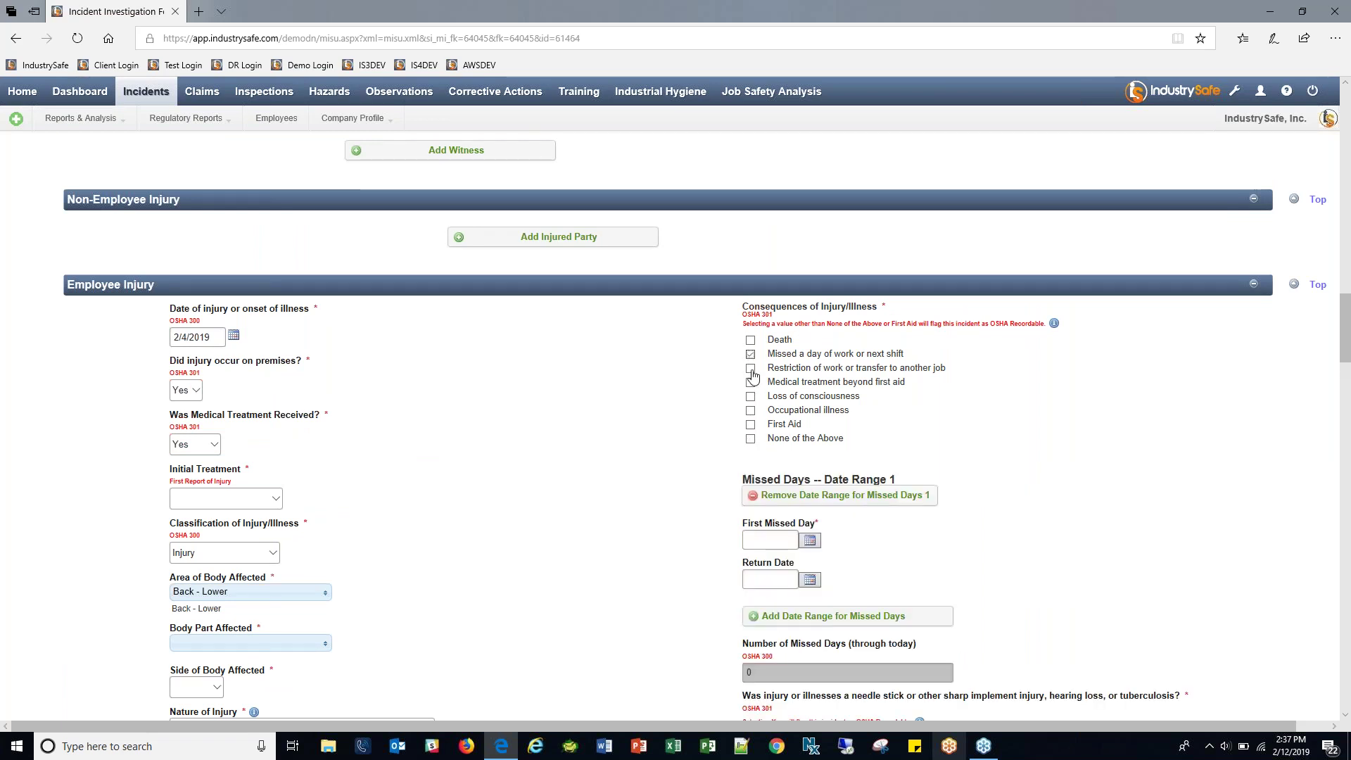
{"action": "left_click", "coordinate": [750, 369]}
{"action": "scroll", "coordinate": [781, 317], "scroll_direction": "down", "scroll_amount": 1}
{"action": "left_click_drag", "start_coordinate": [767, 258], "coordinate": [899, 257]}
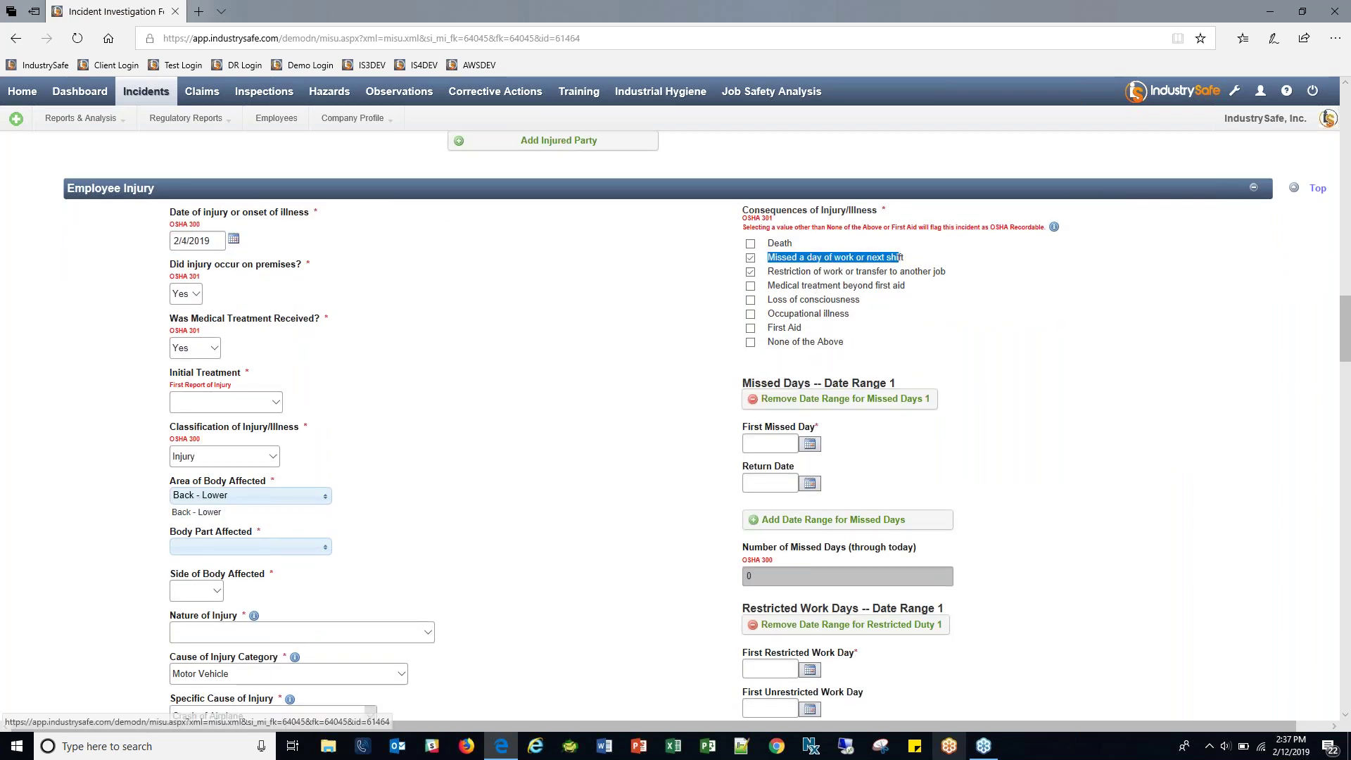
{"action": "left_click_drag", "start_coordinate": [754, 383], "coordinate": [905, 381]}
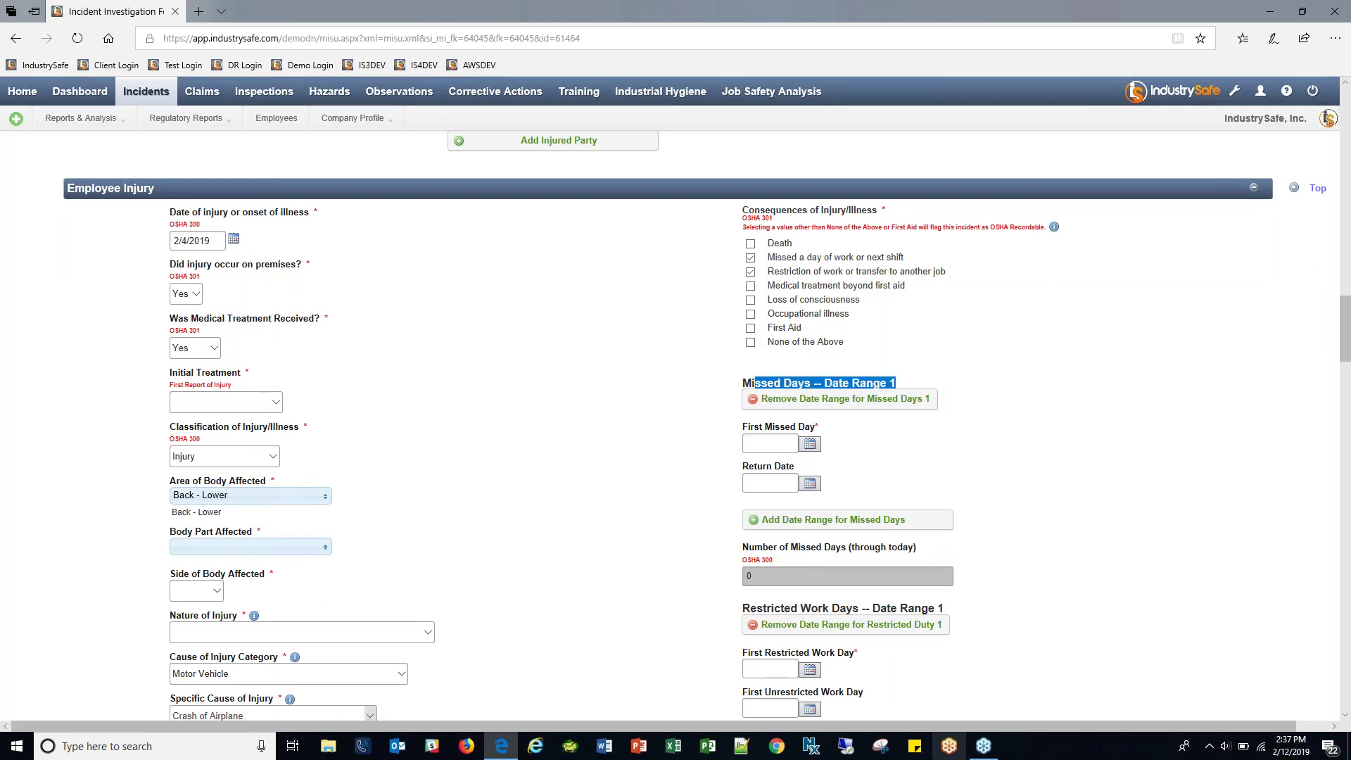
{"action": "left_click_drag", "start_coordinate": [770, 272], "coordinate": [956, 271]}
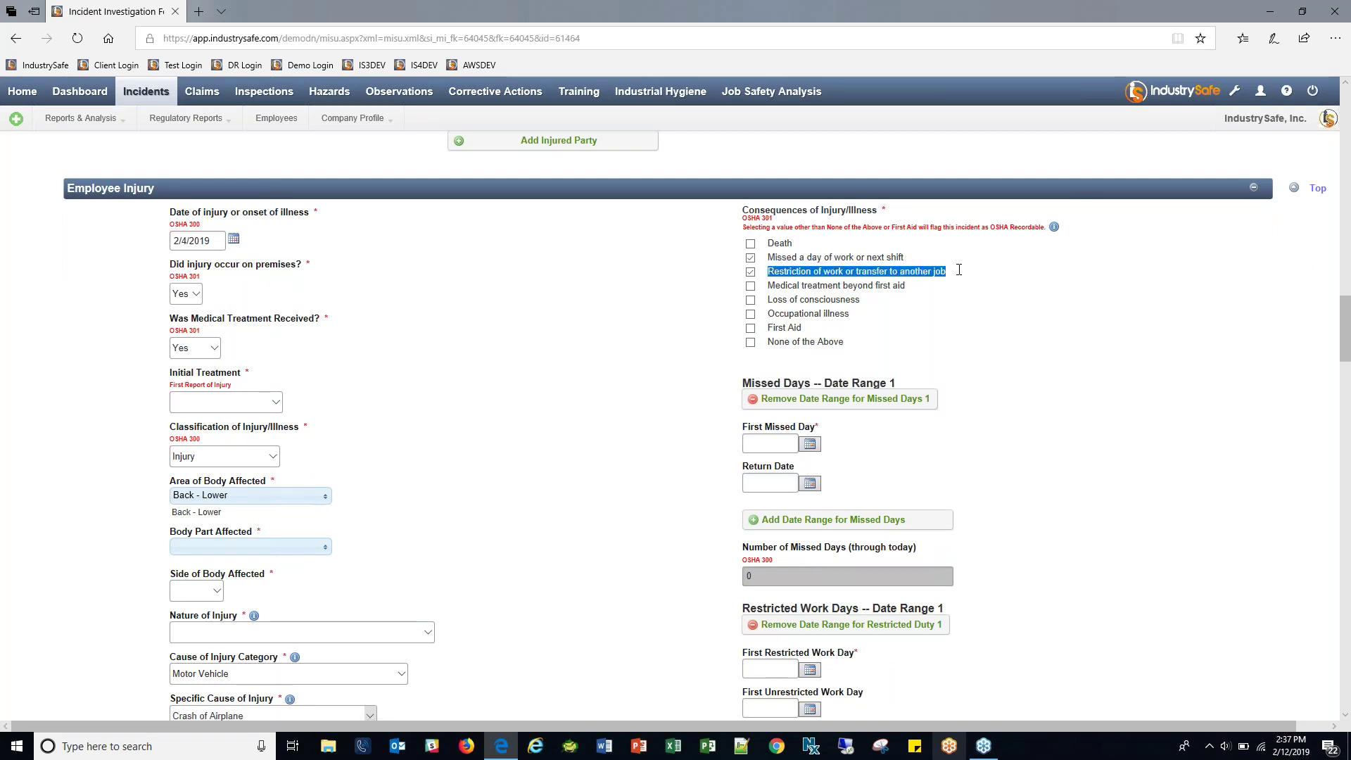
{"action": "scroll", "coordinate": [1050, 407], "scroll_direction": "down", "scroll_amount": 3}
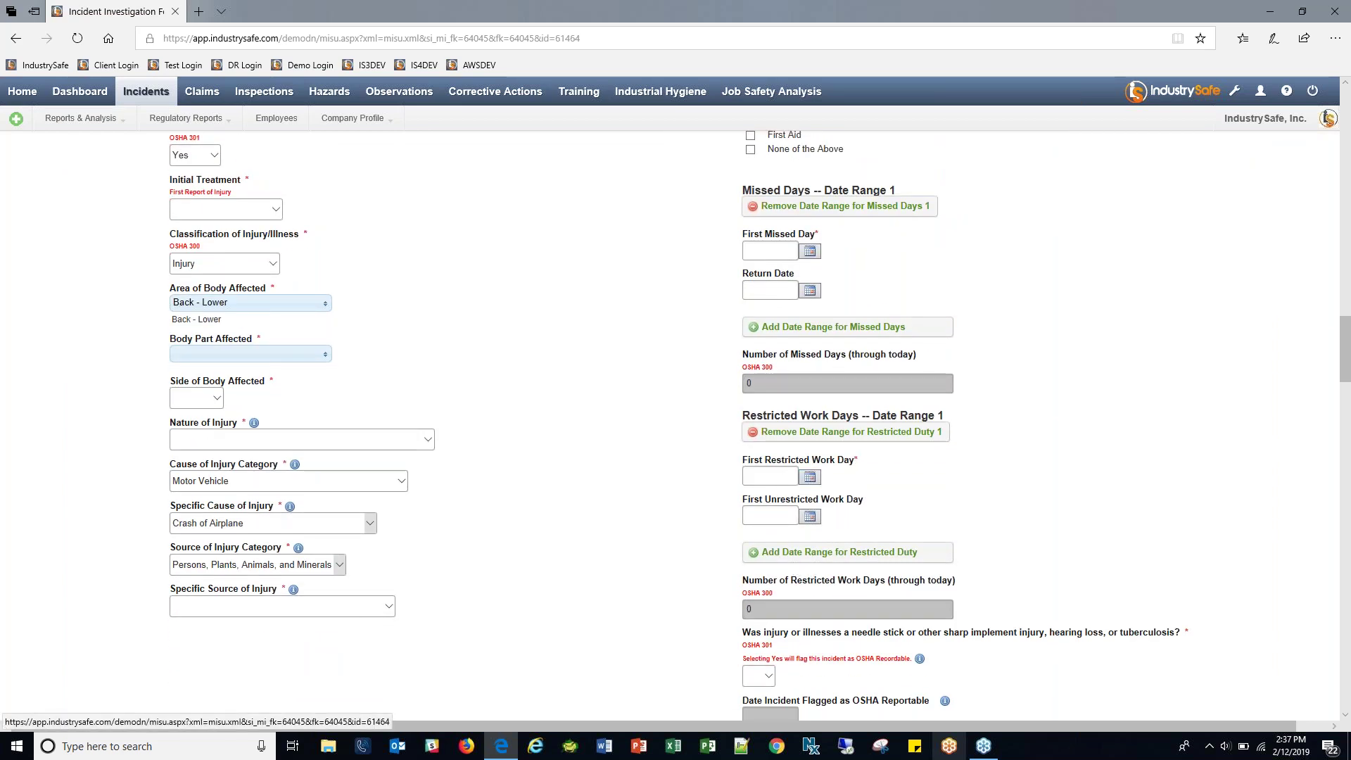
Remove the Restricted Duty 1 range and set First Missed Day 02/06/2019, Return Date 02/11/2019.
{"action": "left_click", "coordinate": [869, 432]}
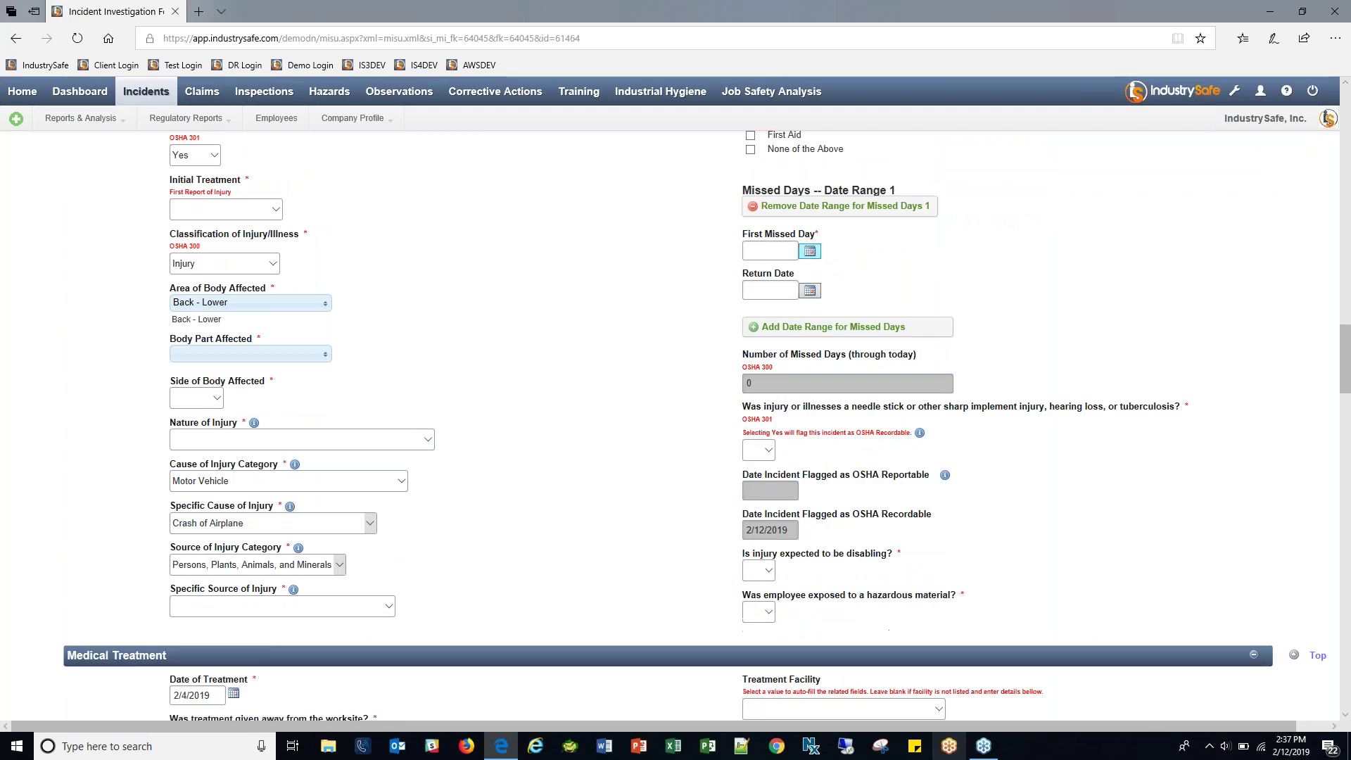
{"action": "left_click", "coordinate": [809, 252]}
{"action": "left_click", "coordinate": [843, 345]}
{"action": "left_click", "coordinate": [810, 291]}
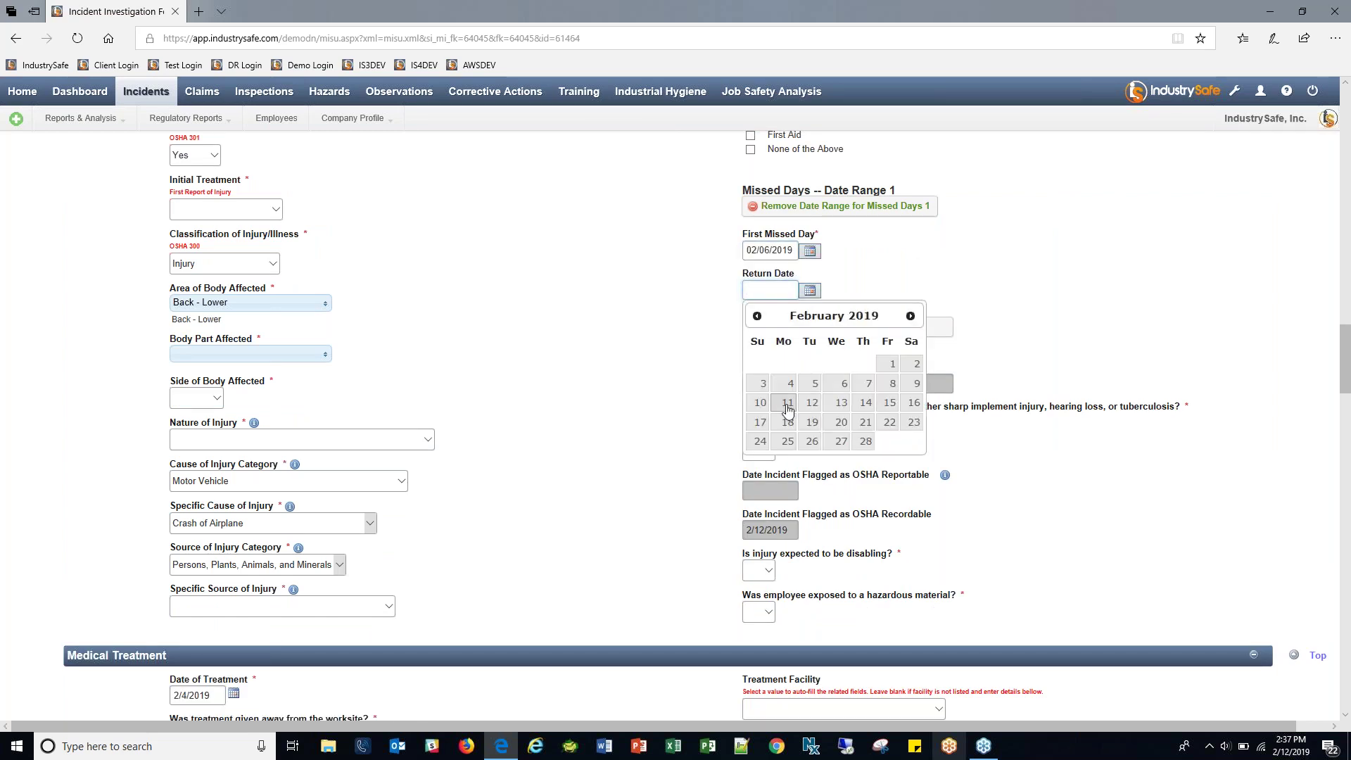
{"action": "left_click", "coordinate": [786, 403]}
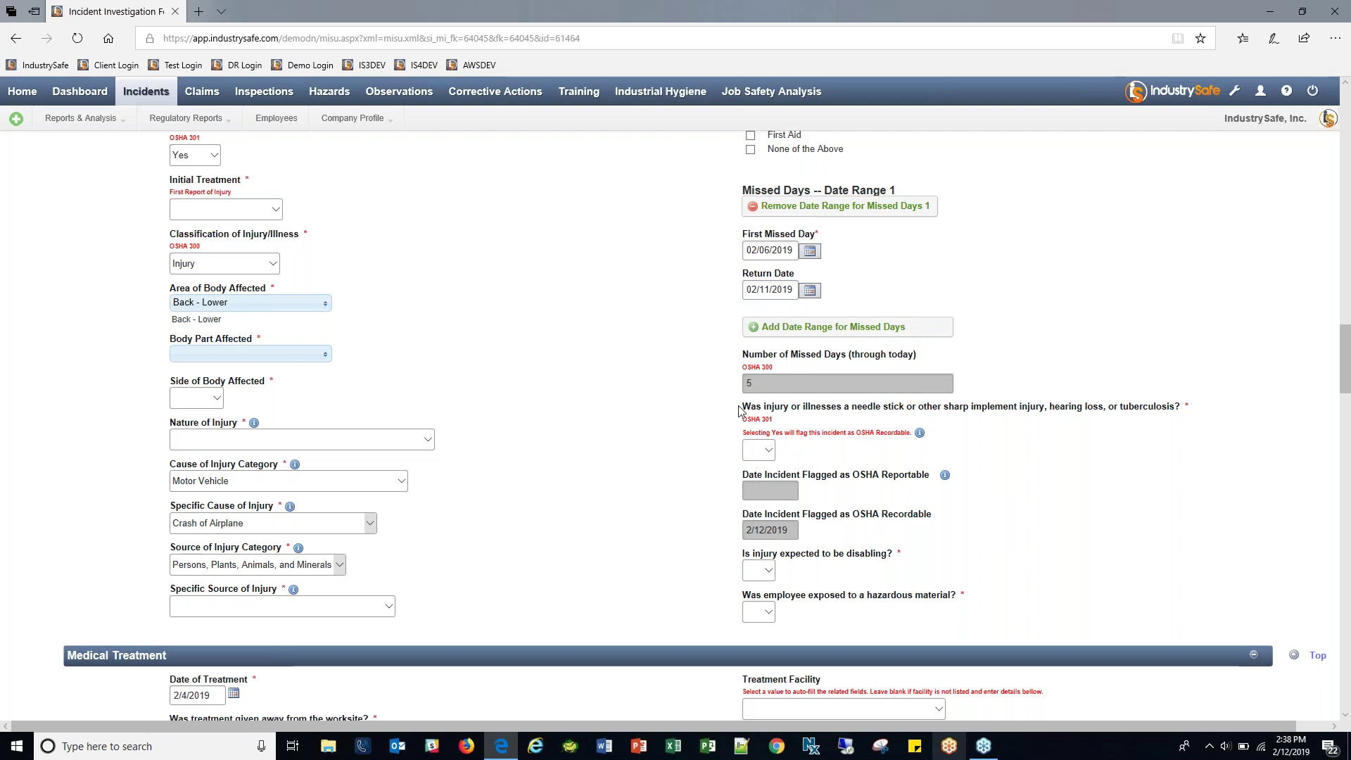
{"action": "scroll", "coordinate": [743, 408], "scroll_direction": "down", "scroll_amount": 3}
{"action": "scroll", "coordinate": [555, 292], "scroll_direction": "down", "scroll_amount": 3}
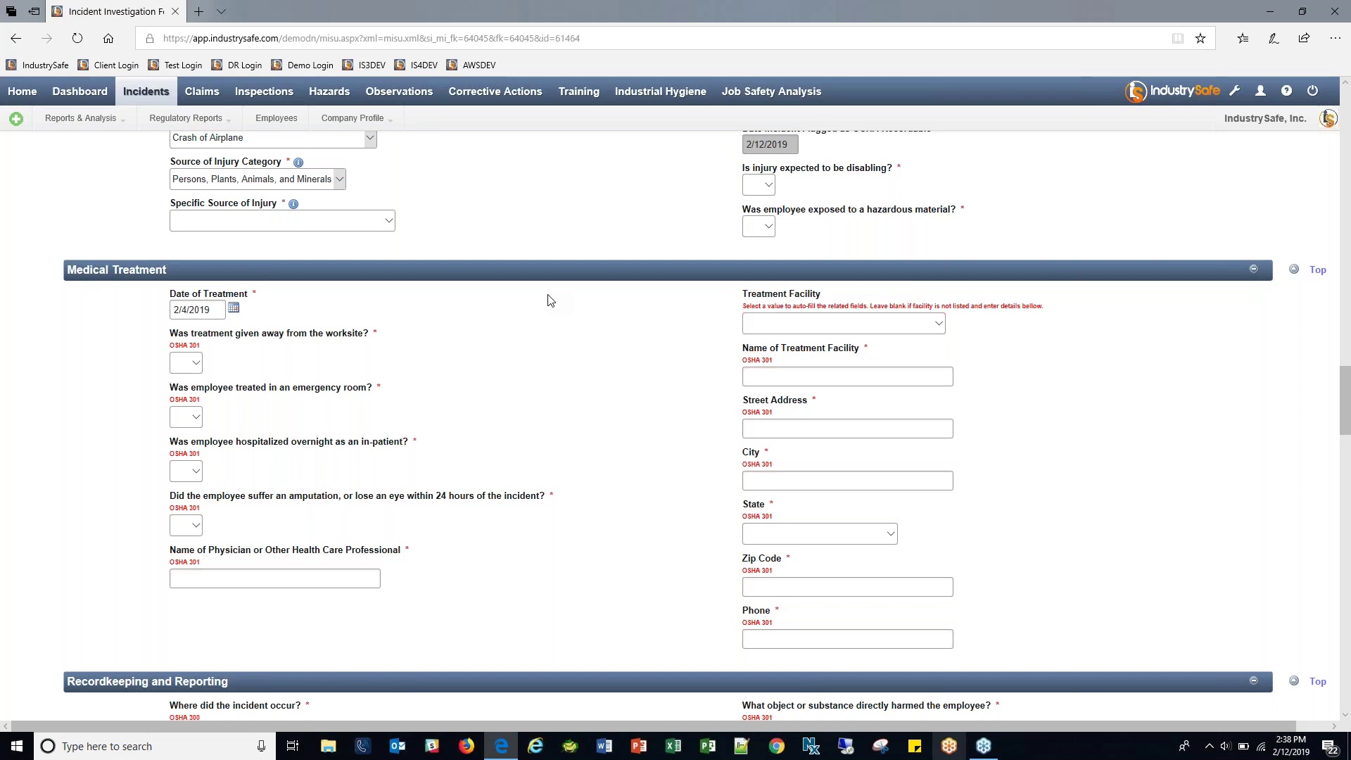
Enter 'driving' as the employee's prior activity and 'of' as the injury or illness.
{"action": "scroll", "coordinate": [583, 311], "scroll_direction": "down", "scroll_amount": 4}
{"action": "scroll", "coordinate": [589, 314], "scroll_direction": "down", "scroll_amount": 3}
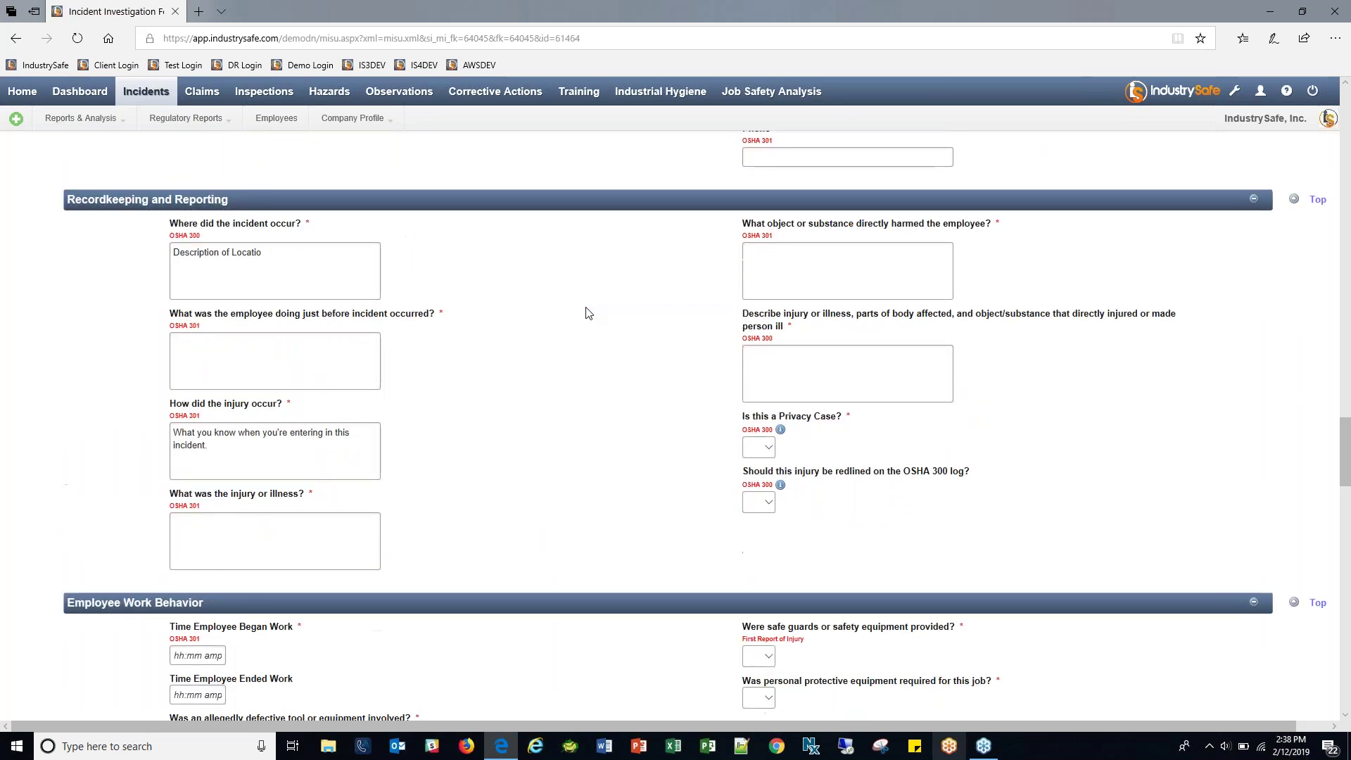
{"action": "left_click", "coordinate": [249, 369]}
{"action": "type", "text": "driving"}
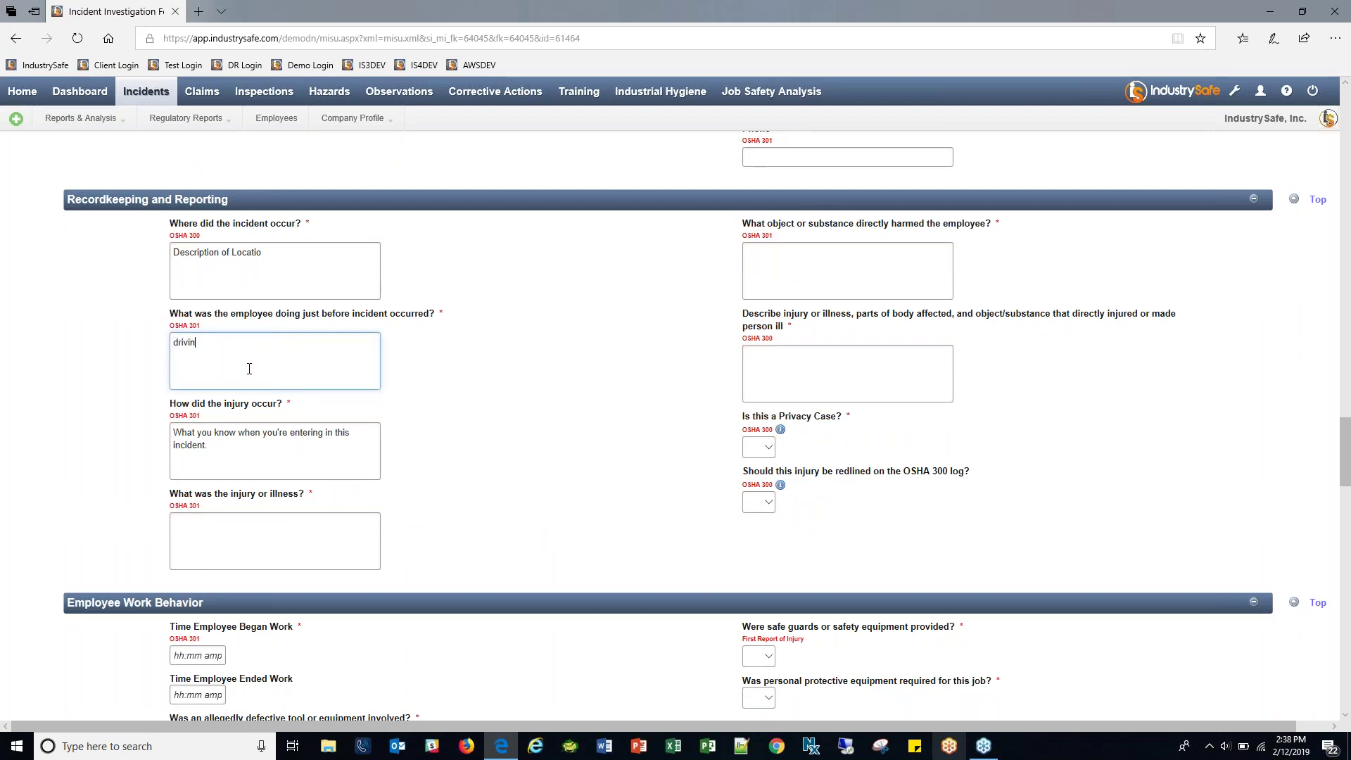
{"action": "left_click", "coordinate": [329, 537]}
{"action": "type", "text": "of"}
{"action": "left_click", "coordinate": [797, 278]}
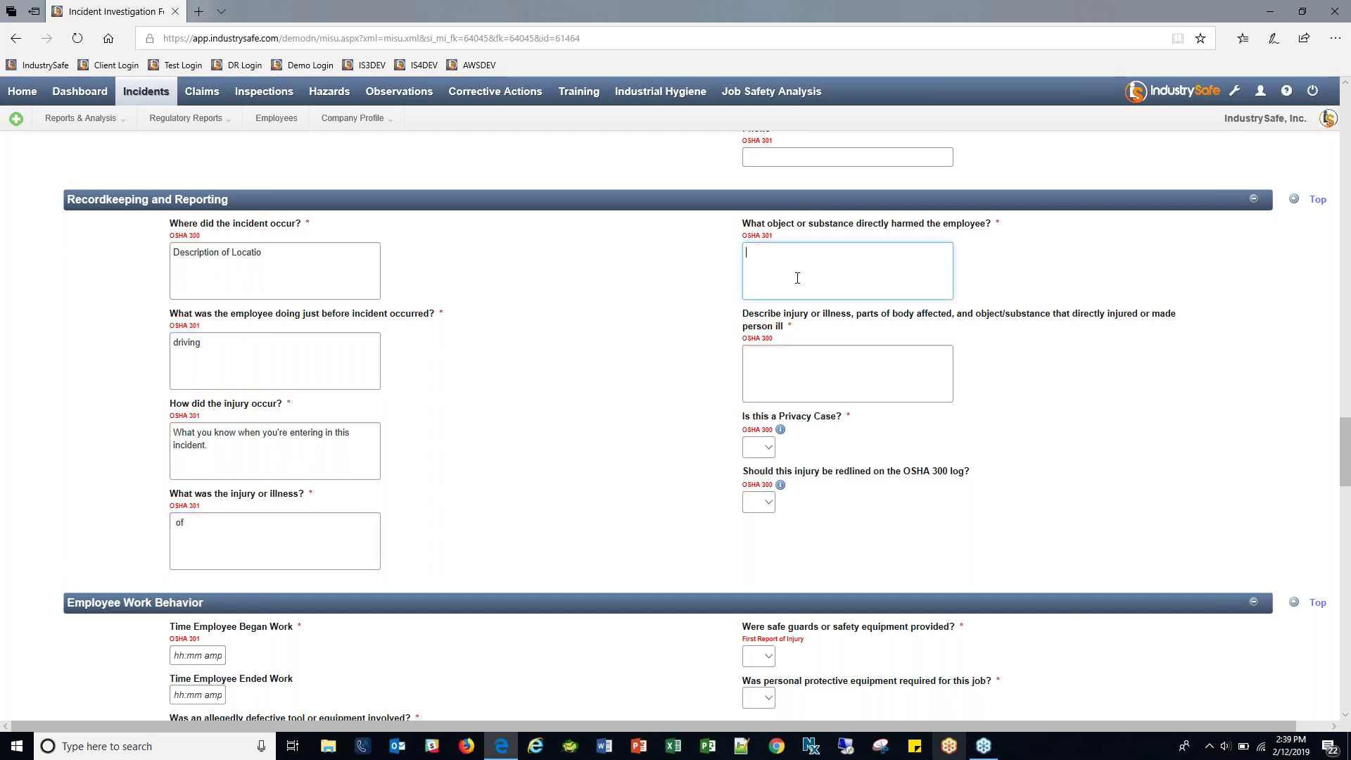
{"action": "left_click", "coordinate": [840, 394]}
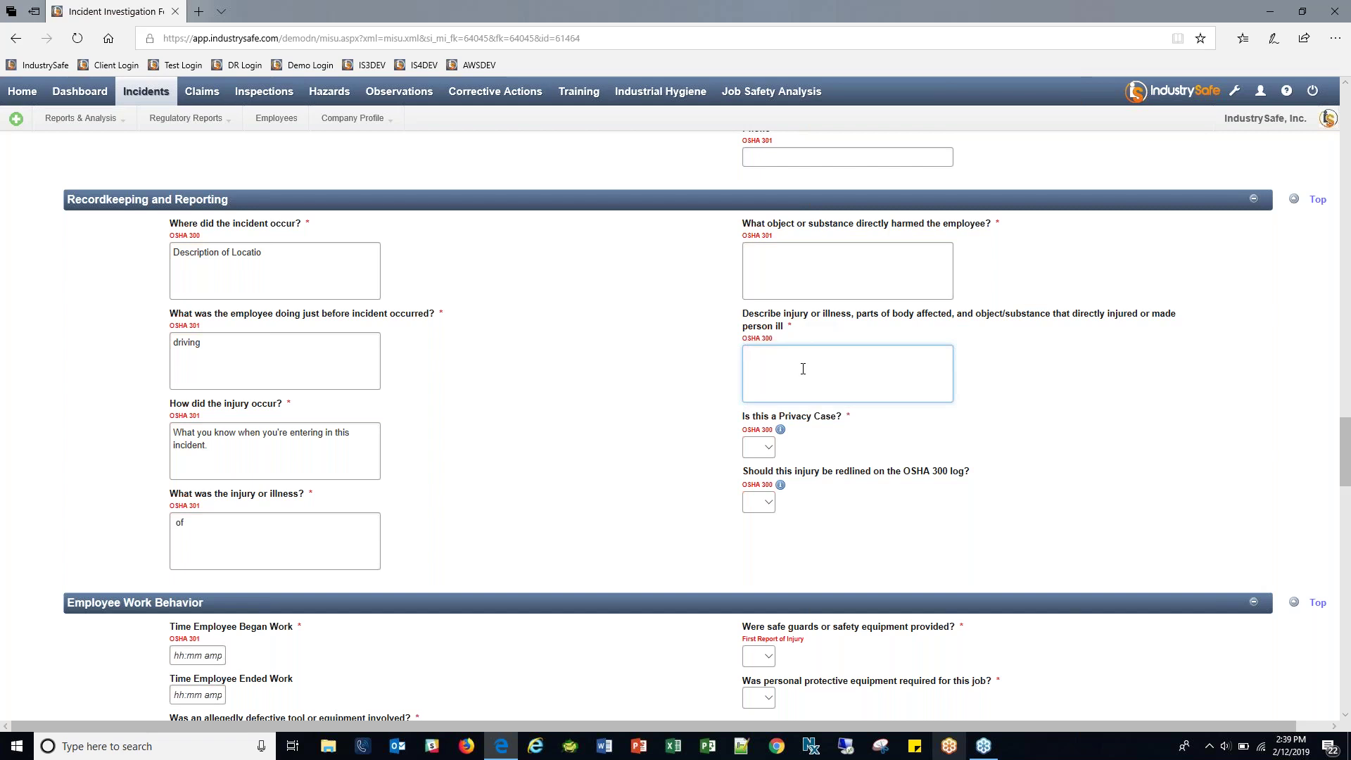
{"action": "scroll", "coordinate": [675, 393], "scroll_direction": "down", "scroll_amount": 4}
{"action": "scroll", "coordinate": [667, 327], "scroll_direction": "down", "scroll_amount": 1}
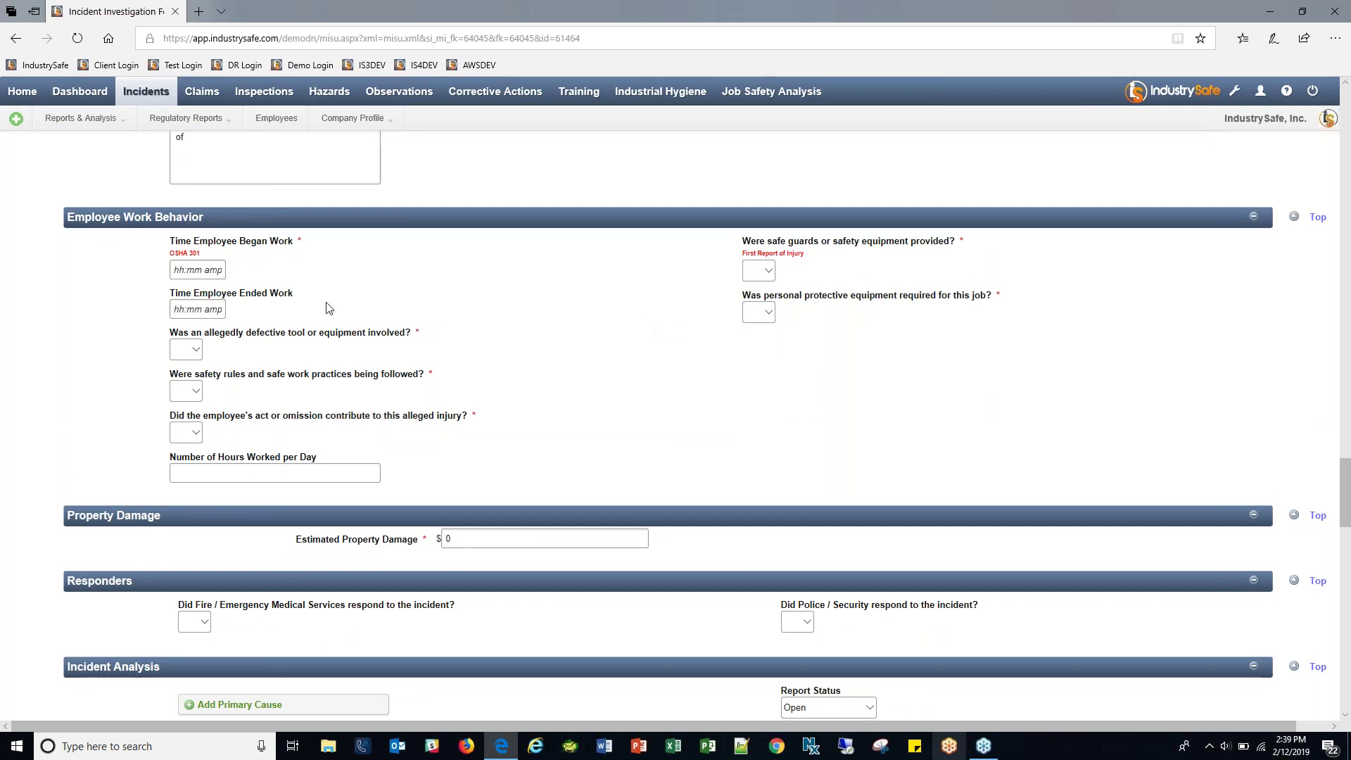
Enter work start time 200 and answer Yes to a defective tool being involved and reported.
{"action": "left_click", "coordinate": [183, 270]}
{"action": "type", "text": "200"}
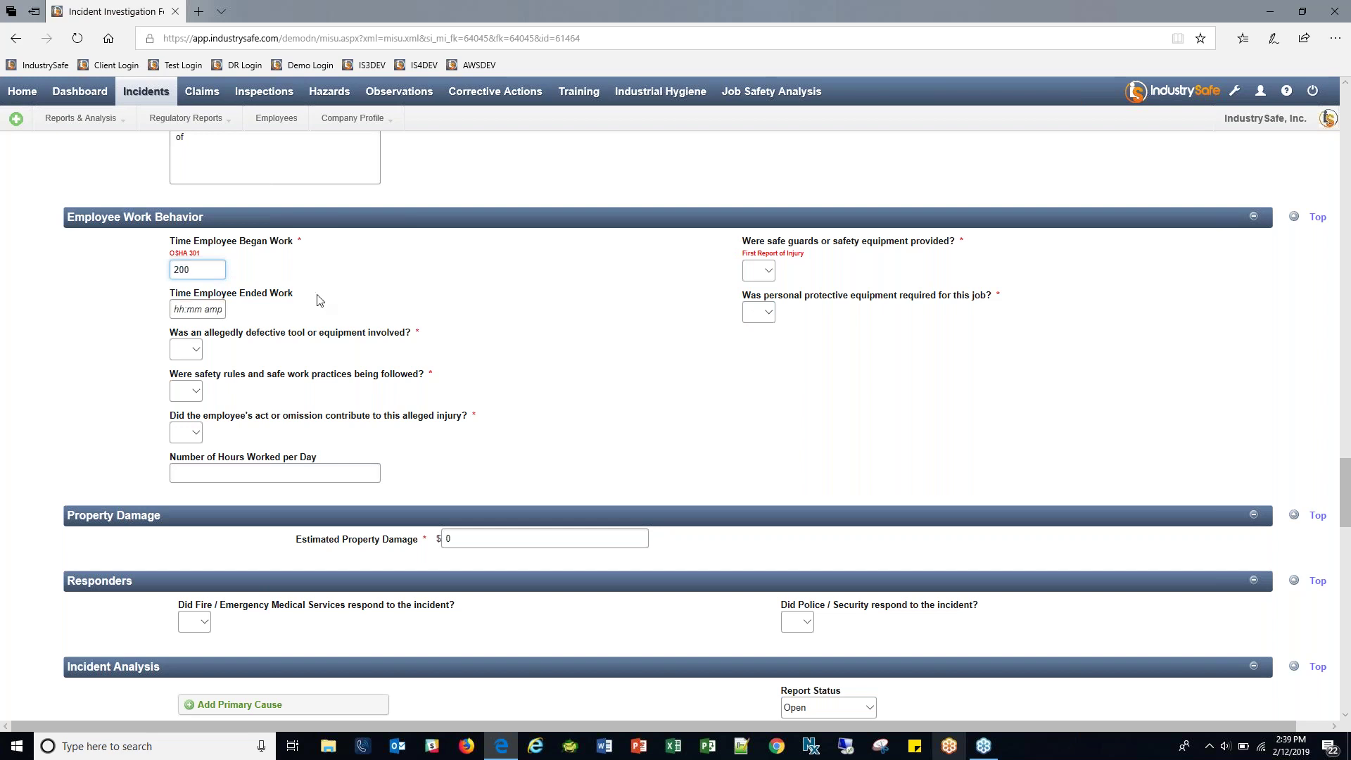
{"action": "left_click", "coordinate": [305, 312]}
{"action": "left_click", "coordinate": [199, 351]}
{"action": "left_click", "coordinate": [189, 373]}
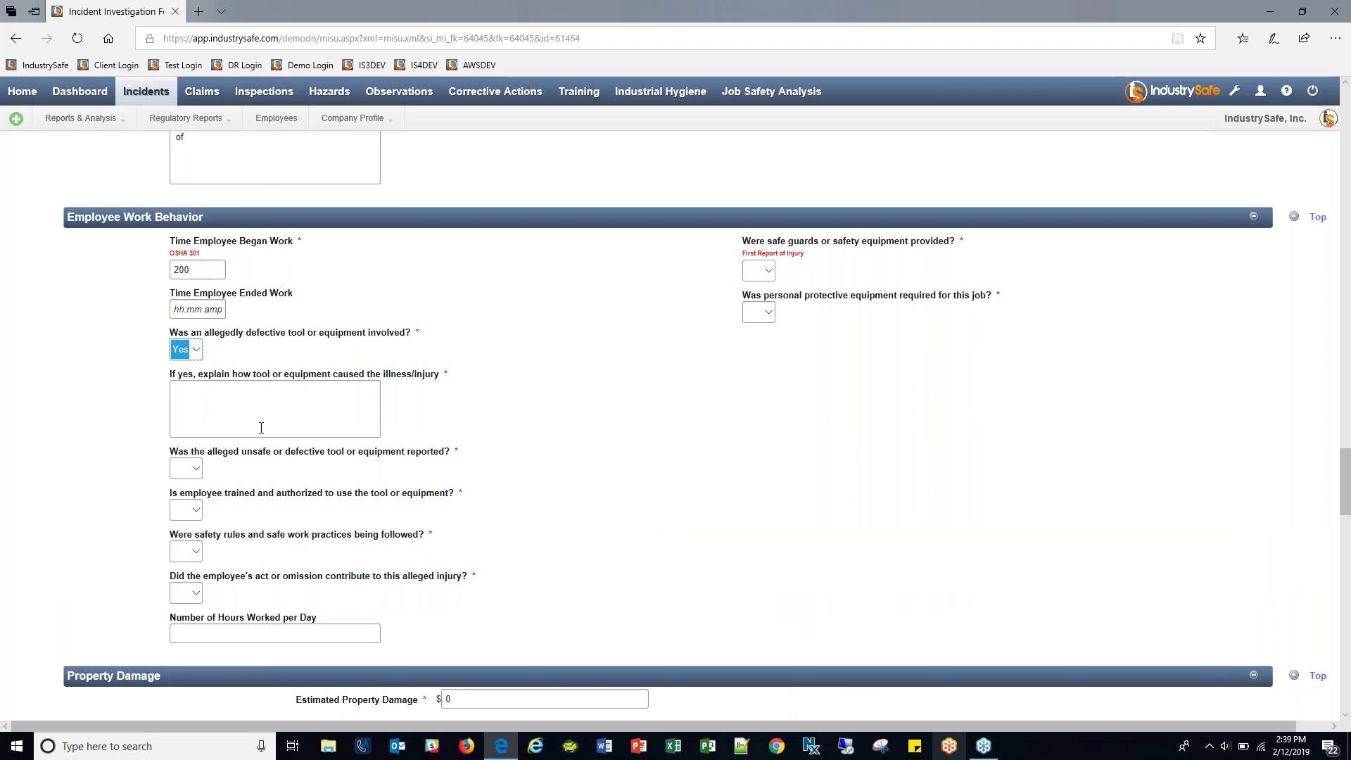
{"action": "left_click", "coordinate": [243, 398]}
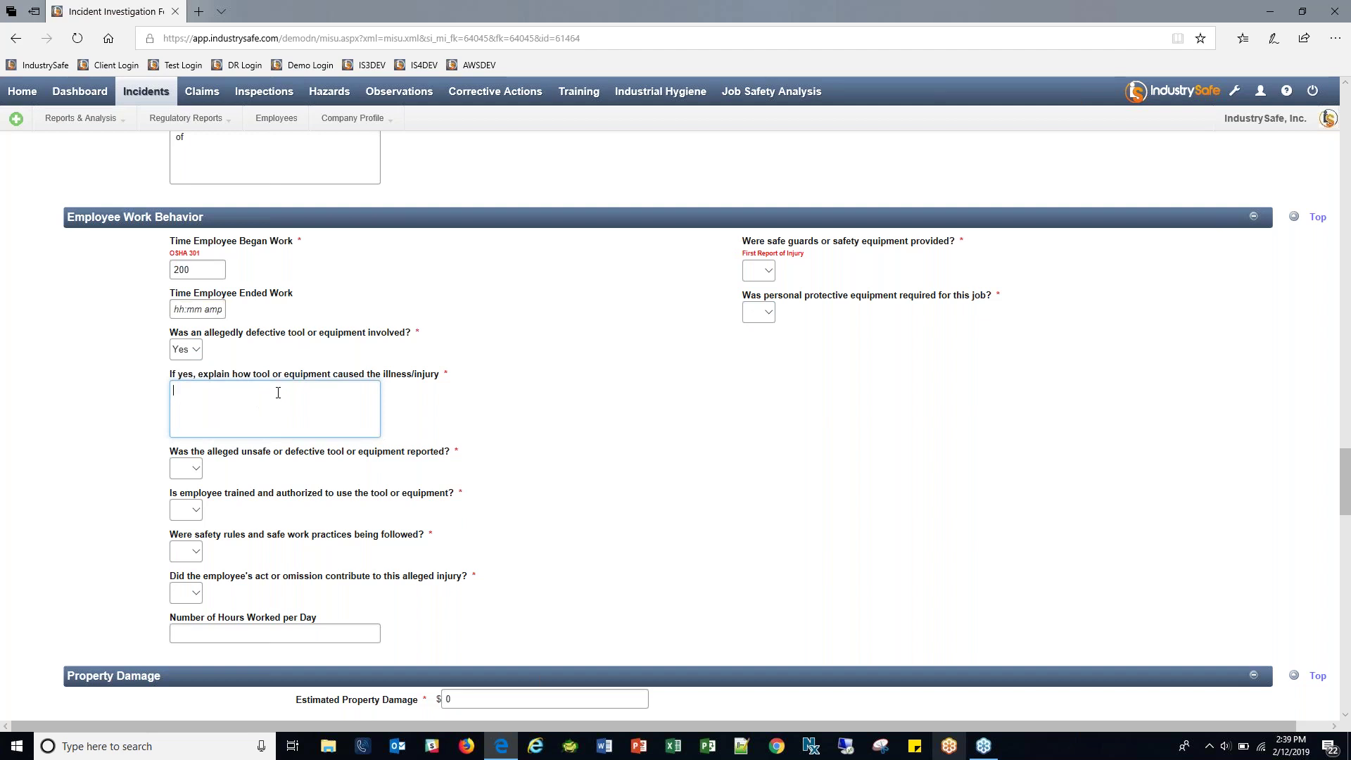
{"action": "left_click", "coordinate": [193, 469]}
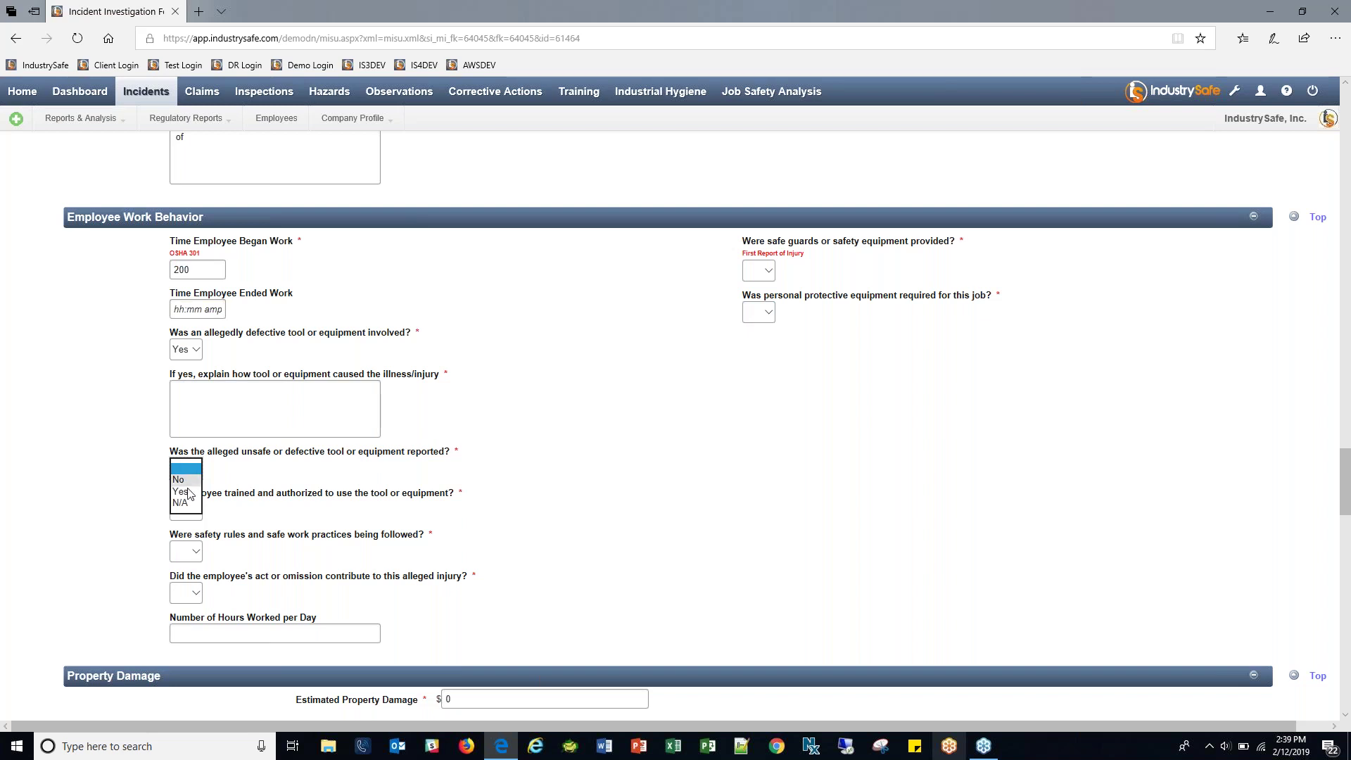
{"action": "left_click", "coordinate": [189, 493]}
{"action": "left_click", "coordinate": [271, 512]}
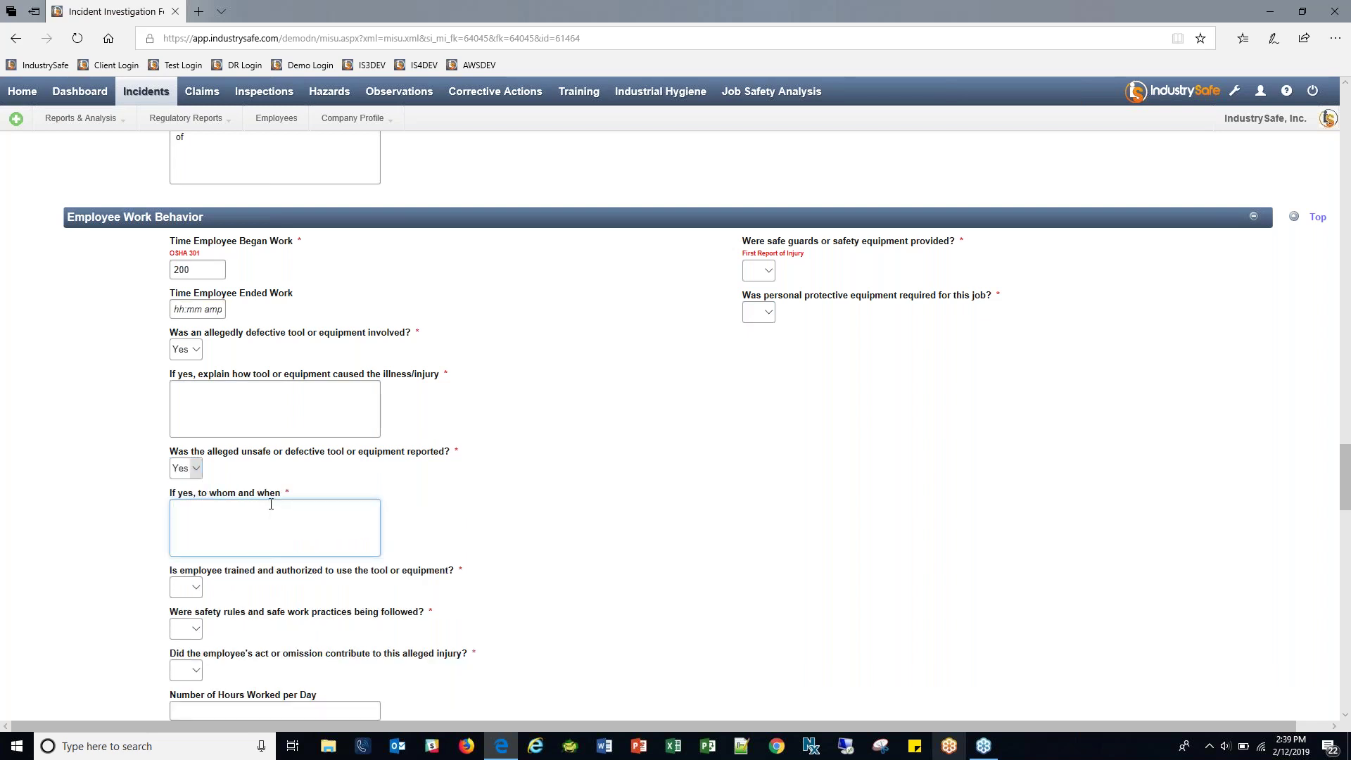
{"action": "scroll", "coordinate": [364, 499], "scroll_direction": "down", "scroll_amount": 3}
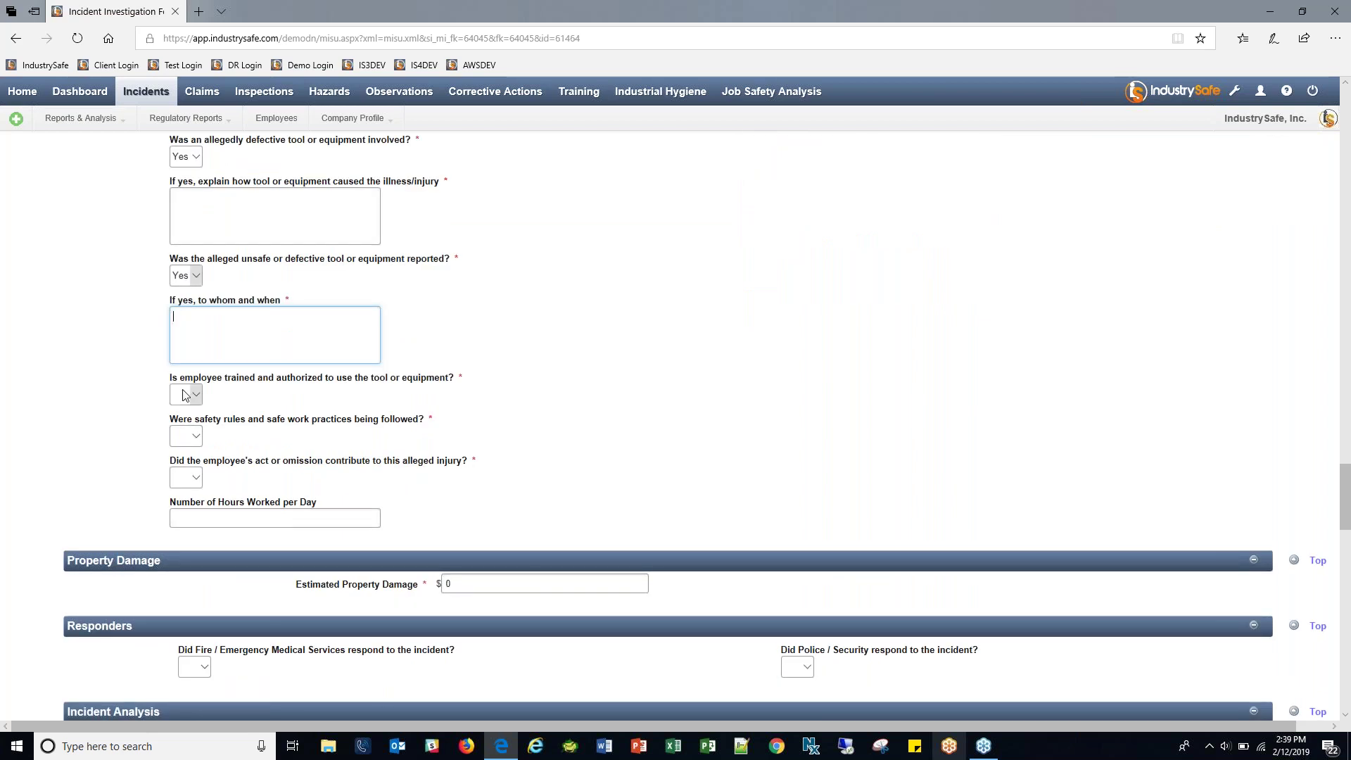
Answer Yes to employee trained, No to safety rules followed, Yes to employee's act contributing.
{"action": "left_click", "coordinate": [184, 395]}
{"action": "left_click", "coordinate": [182, 414]}
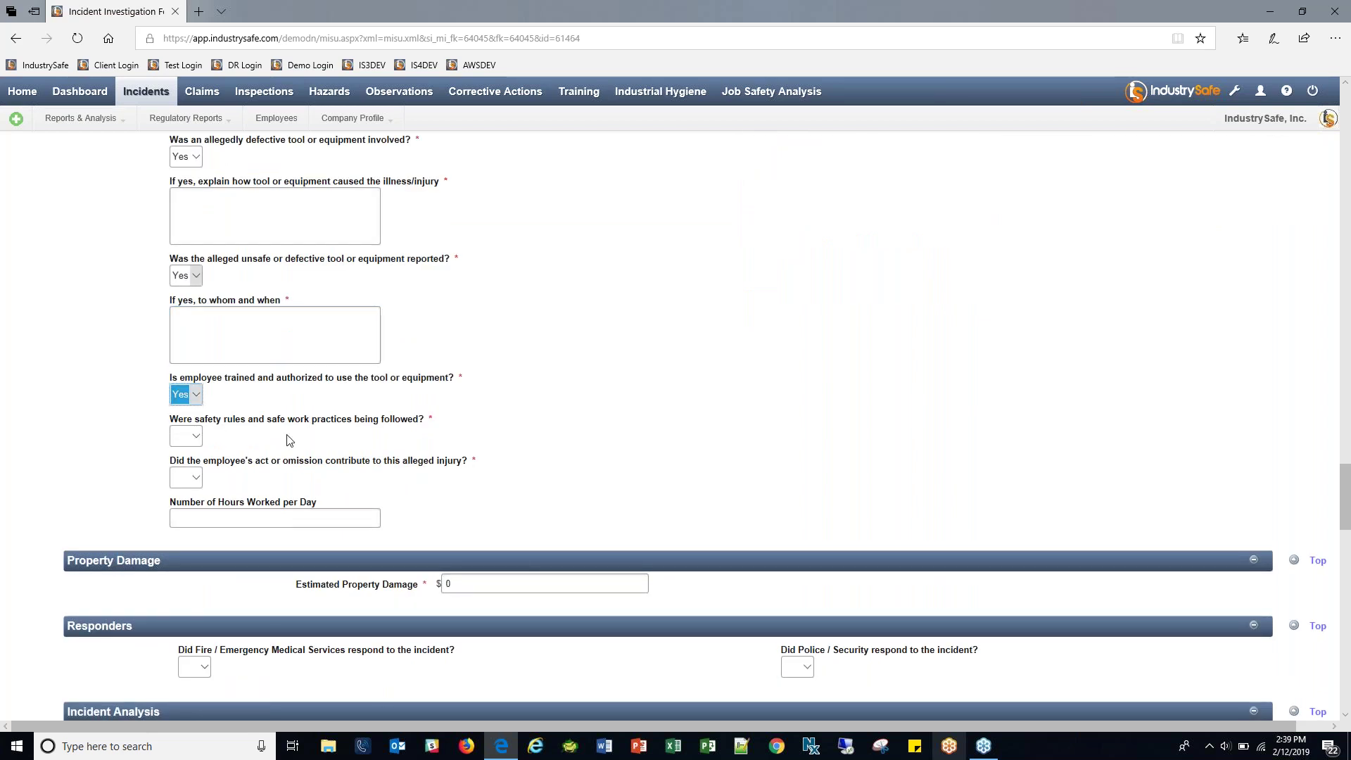
{"action": "left_click", "coordinate": [198, 440]}
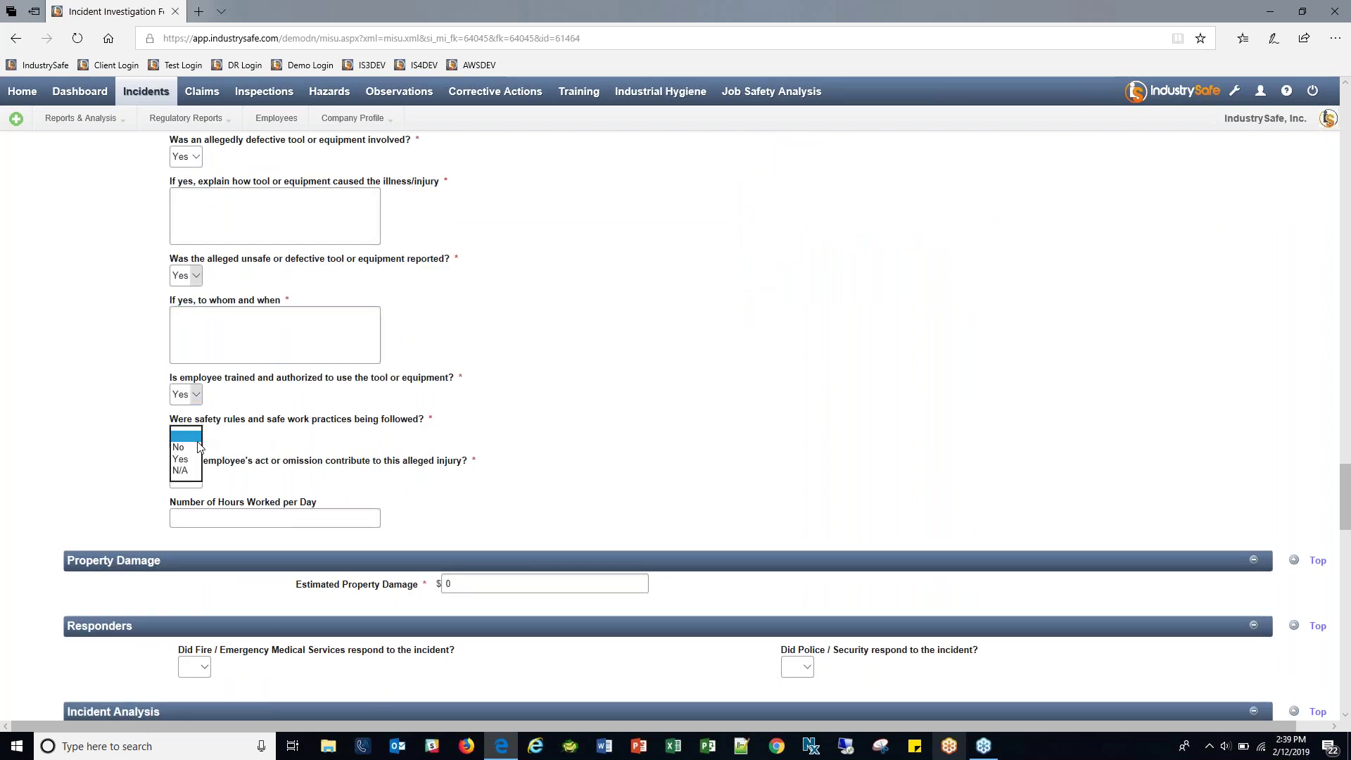
{"action": "left_click", "coordinate": [199, 447]}
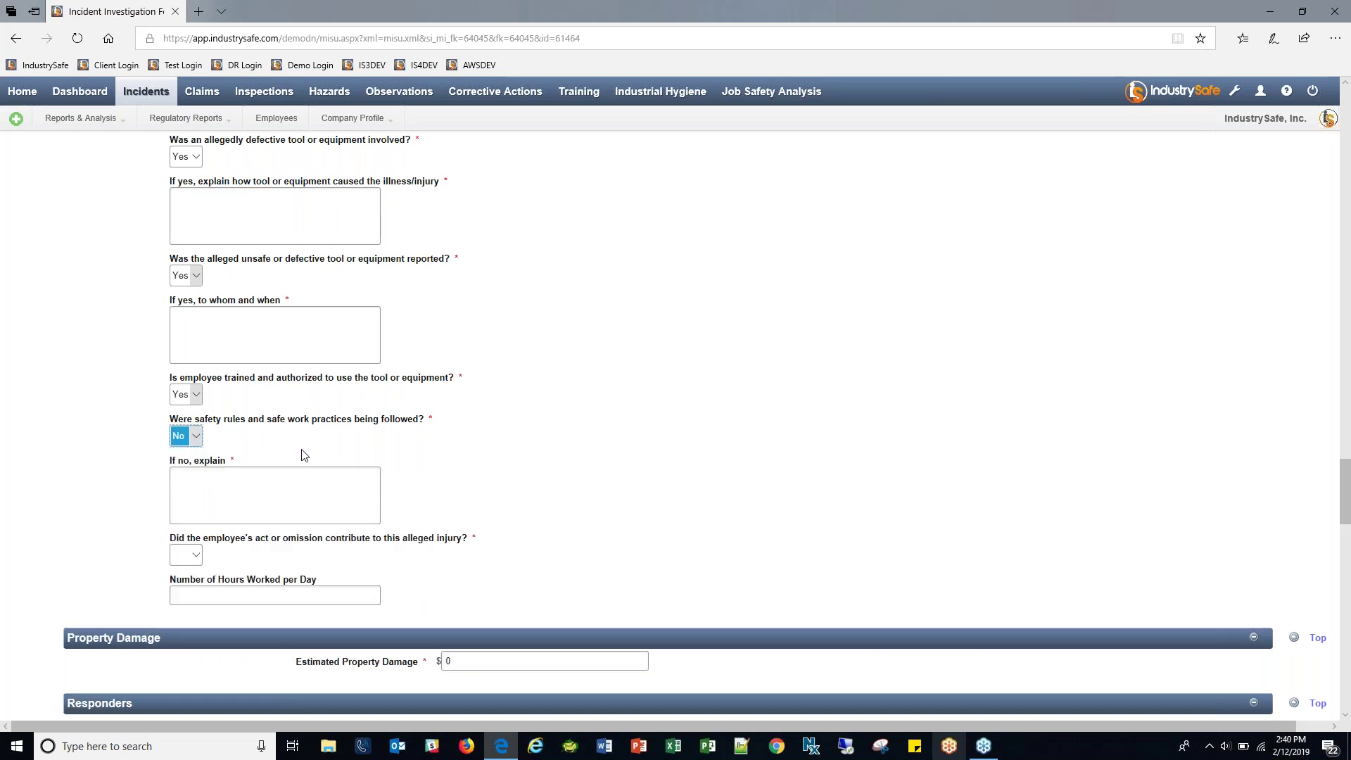
{"action": "left_click", "coordinate": [287, 492]}
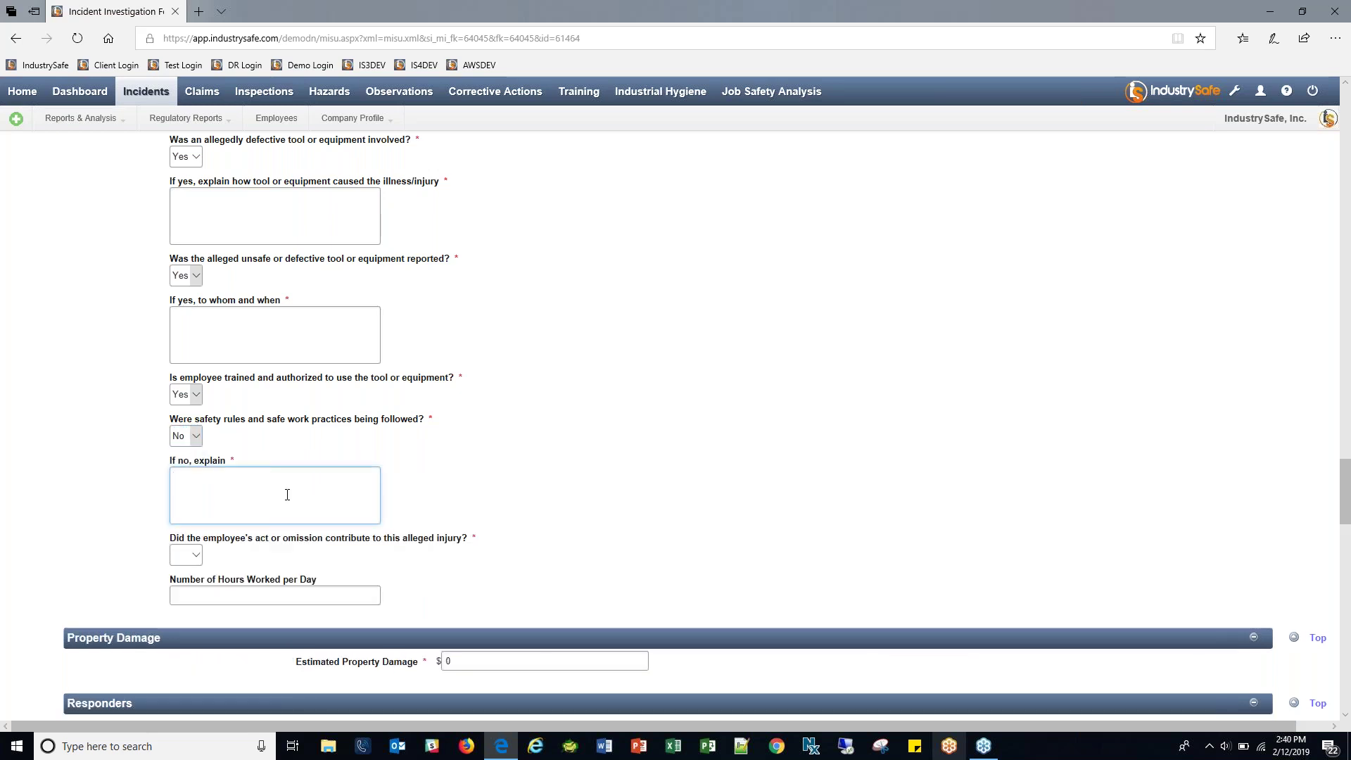
{"action": "left_click", "coordinate": [191, 555]}
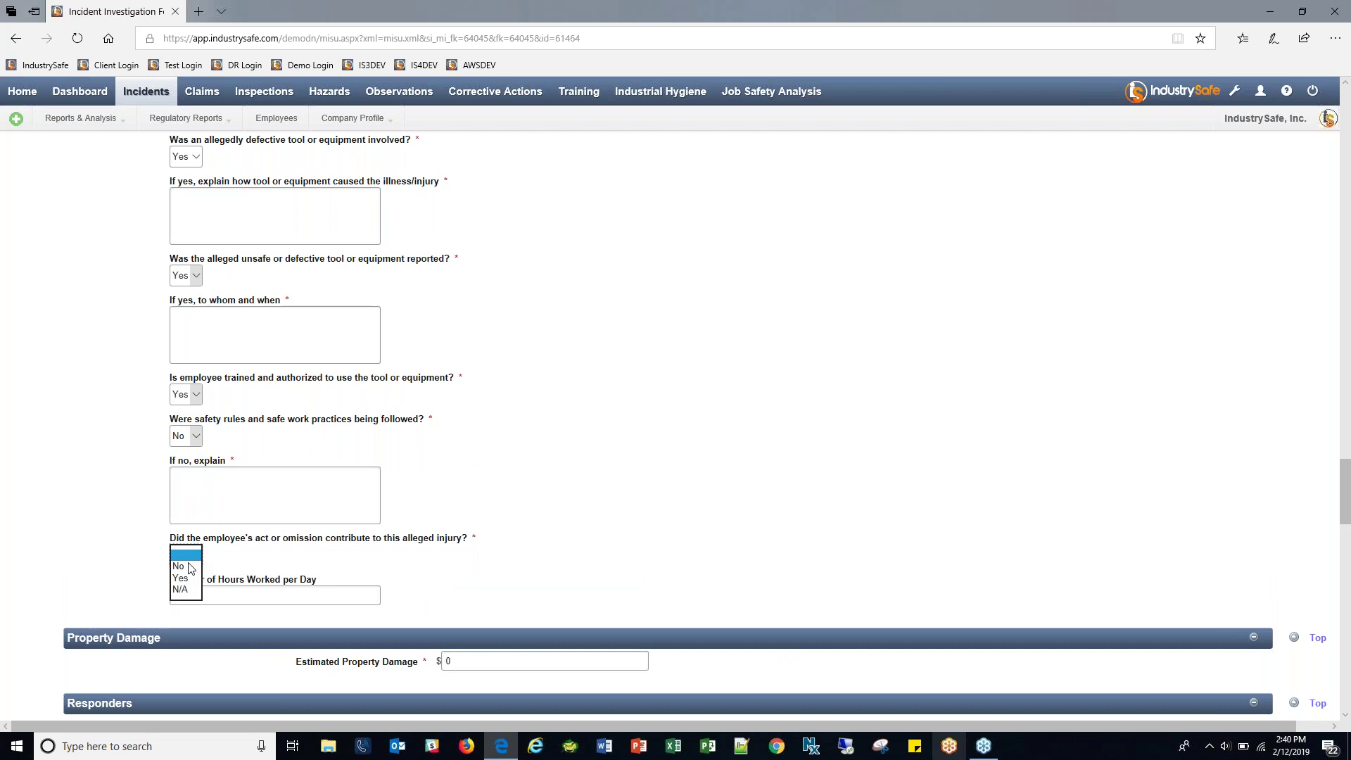
{"action": "left_click", "coordinate": [181, 577]}
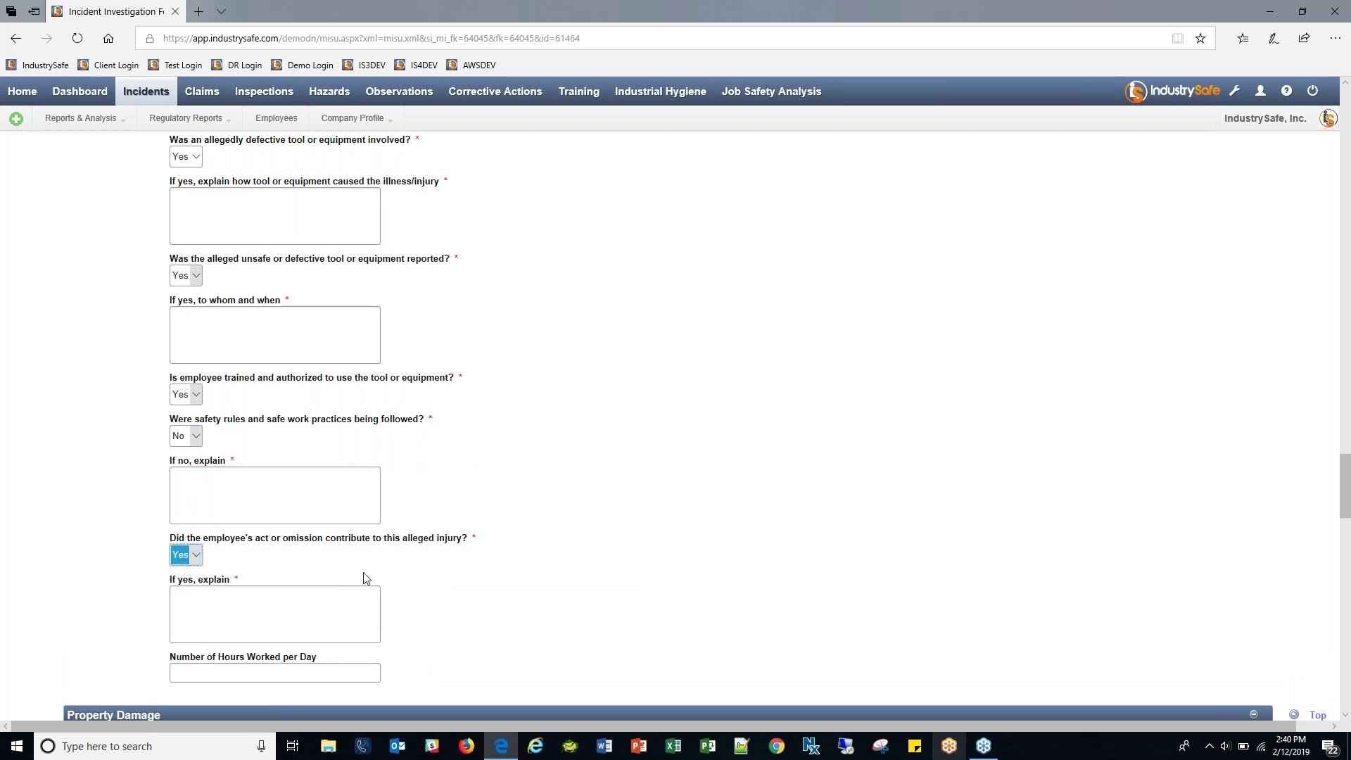
{"action": "left_click", "coordinate": [320, 666]}
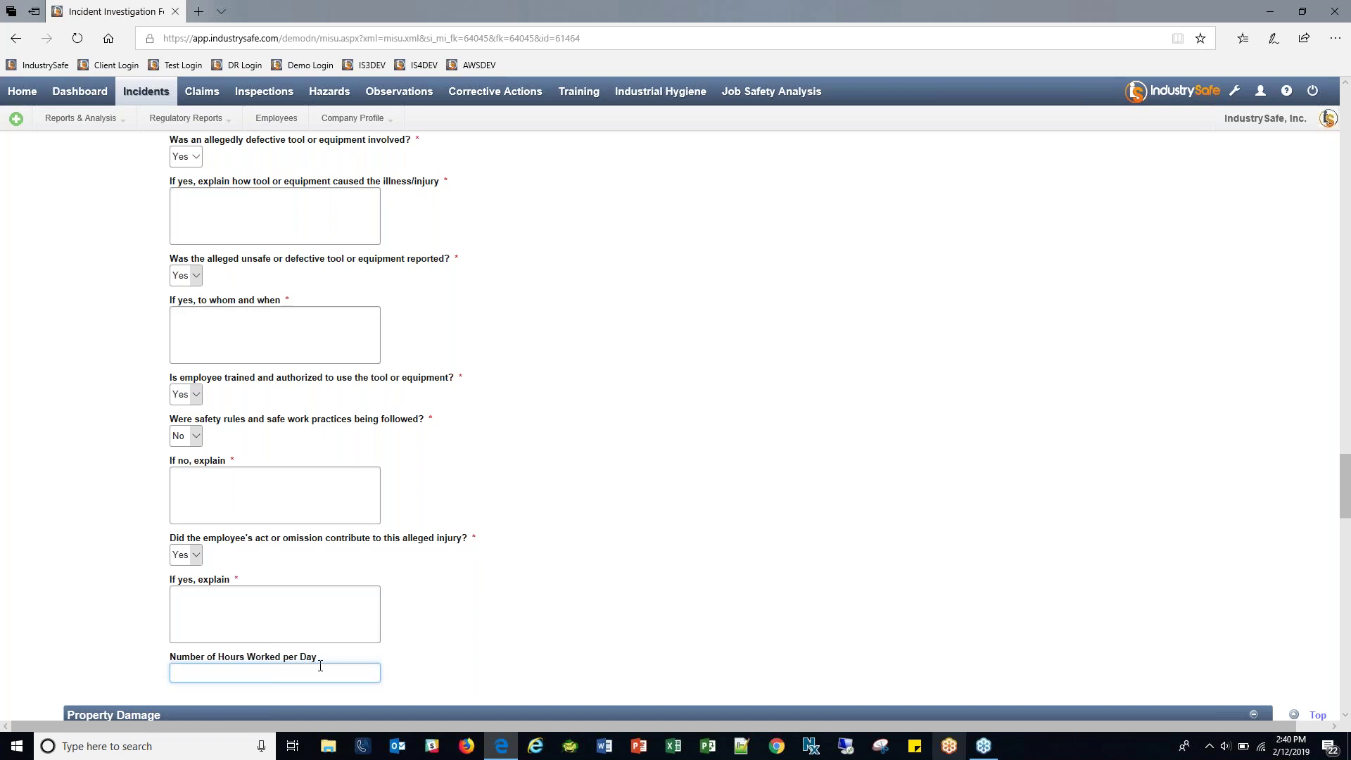
Answer Yes to safeguards provided, safeguards used, and protective equipment required.
{"action": "scroll", "coordinate": [699, 559], "scroll_direction": "up", "scroll_amount": 4}
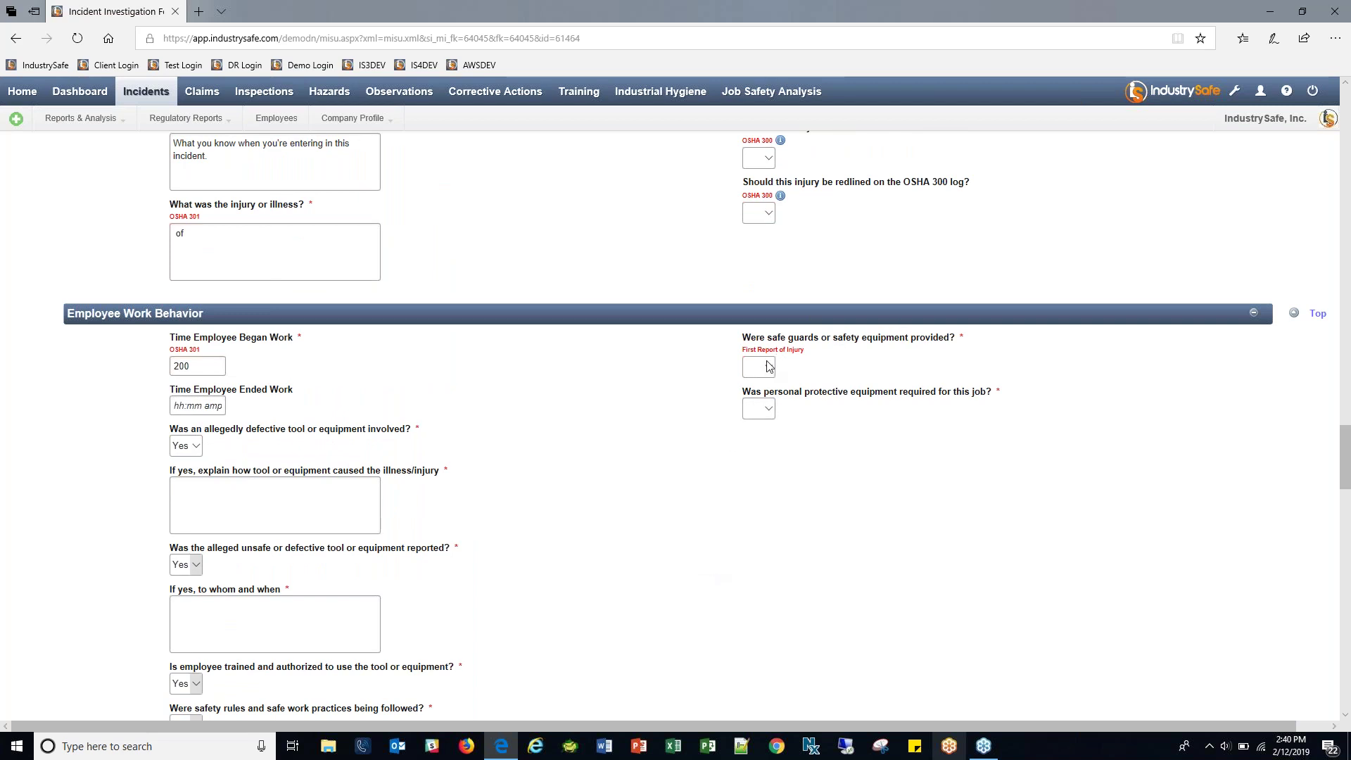
{"action": "left_click", "coordinate": [754, 372]}
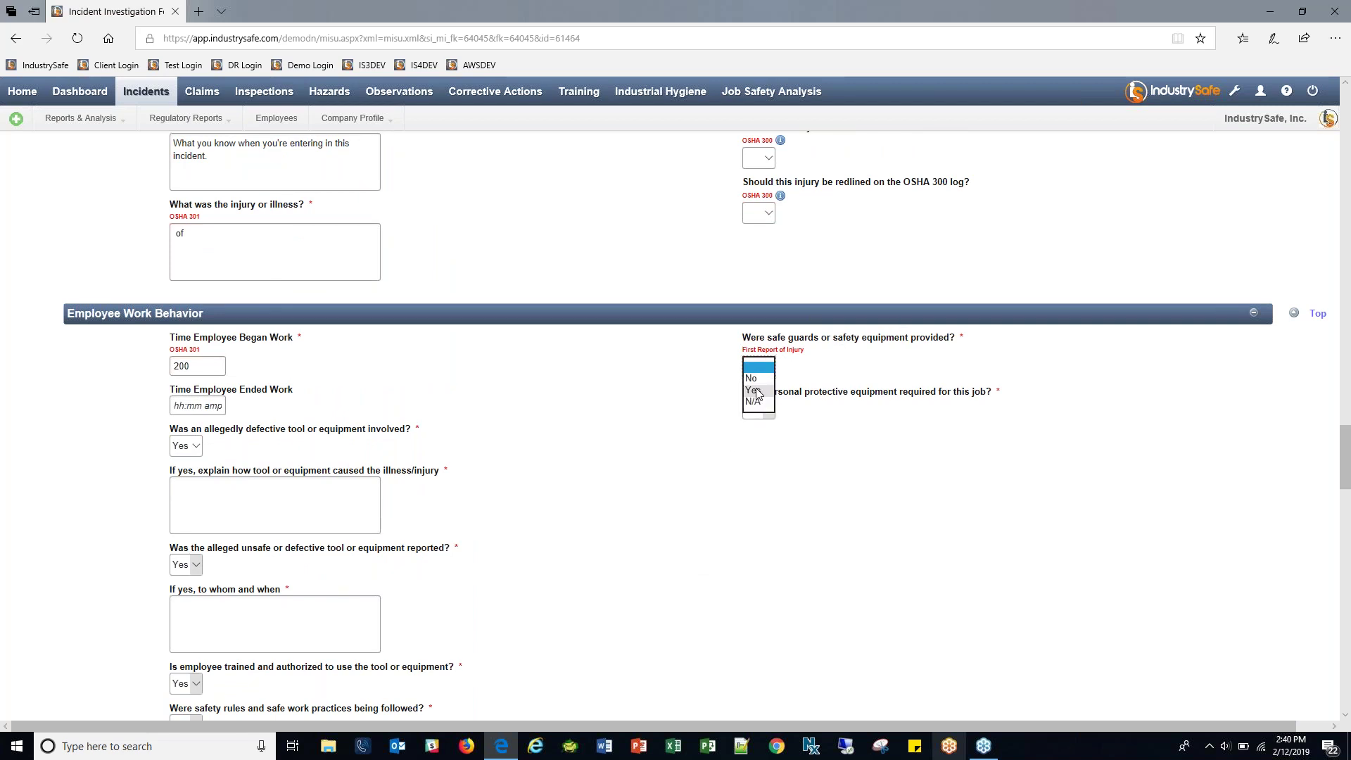
{"action": "left_click", "coordinate": [754, 391]}
{"action": "left_click", "coordinate": [766, 422]}
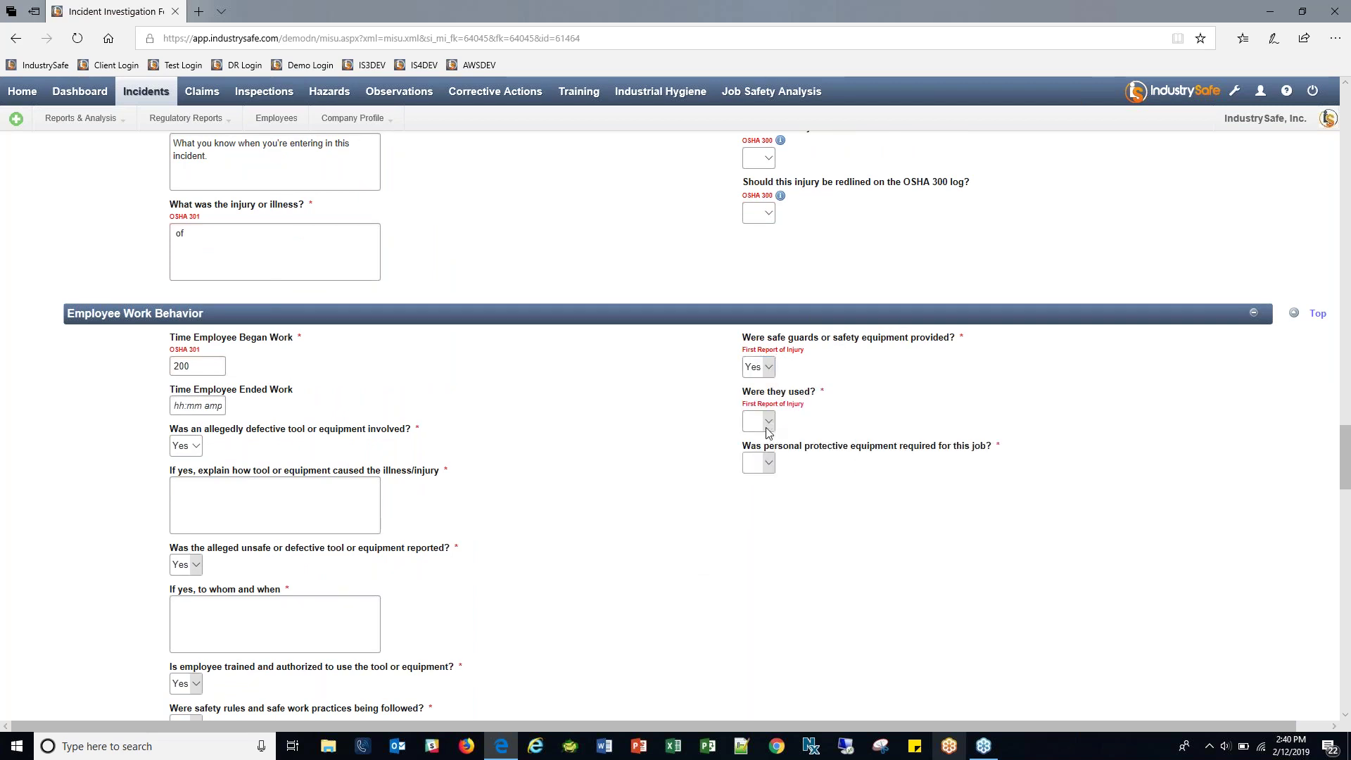
{"action": "left_click", "coordinate": [766, 445]}
{"action": "left_click", "coordinate": [761, 475]}
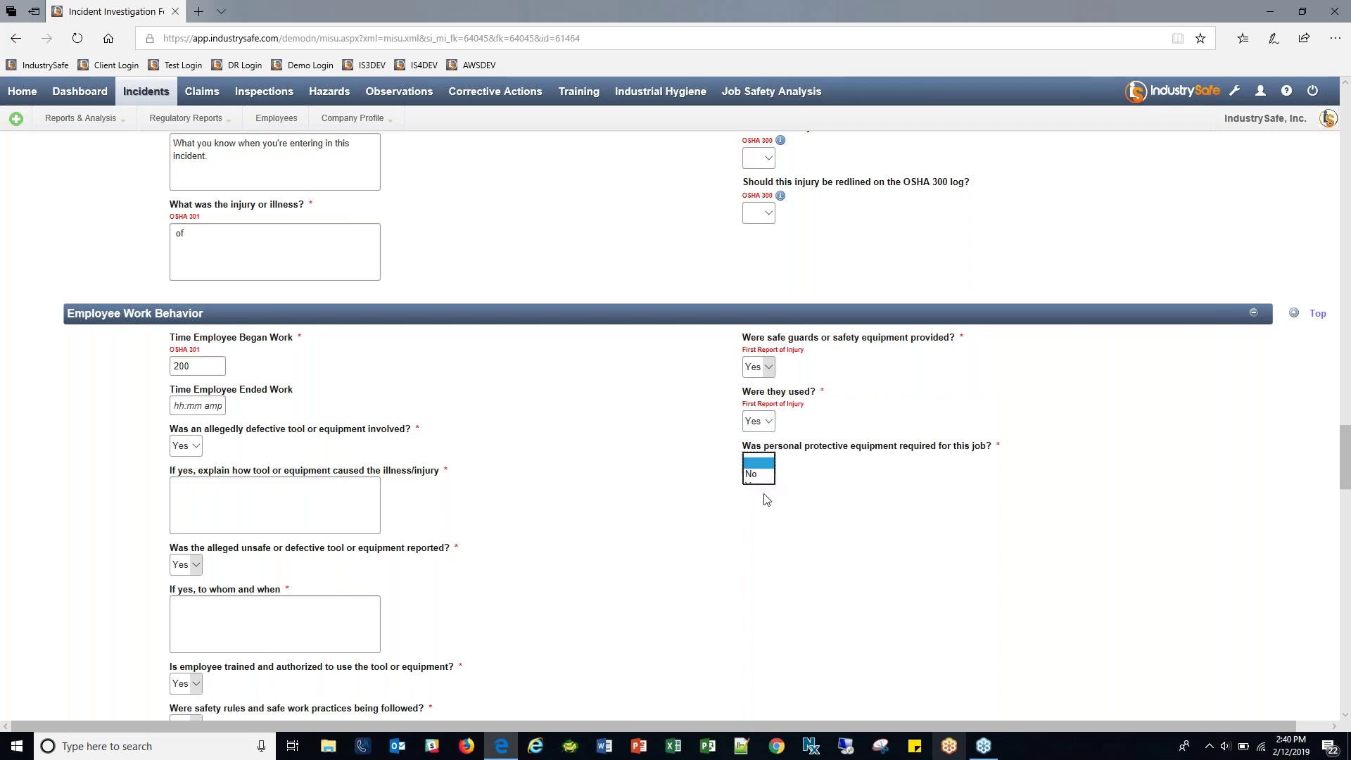
{"action": "left_click", "coordinate": [761, 487]}
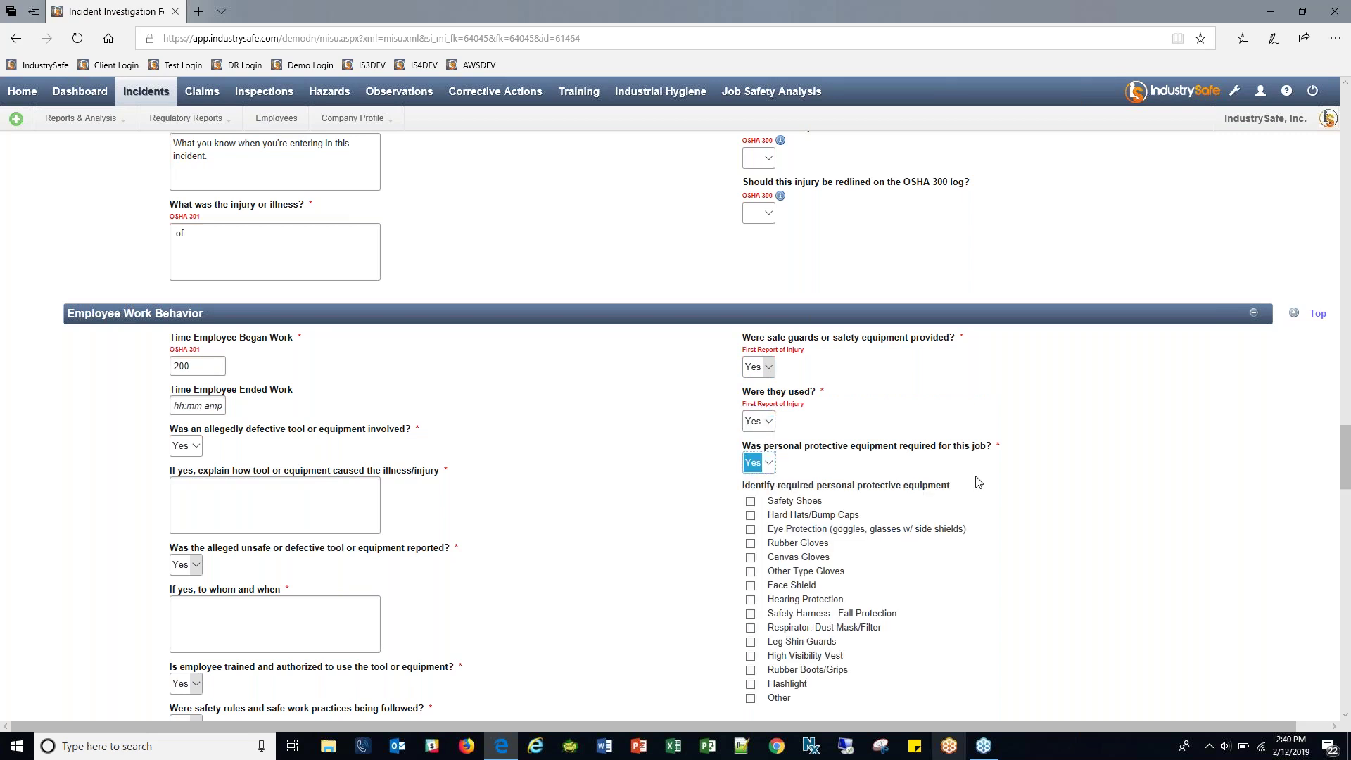
{"action": "scroll", "coordinate": [776, 415], "scroll_direction": "down", "scroll_amount": 2}
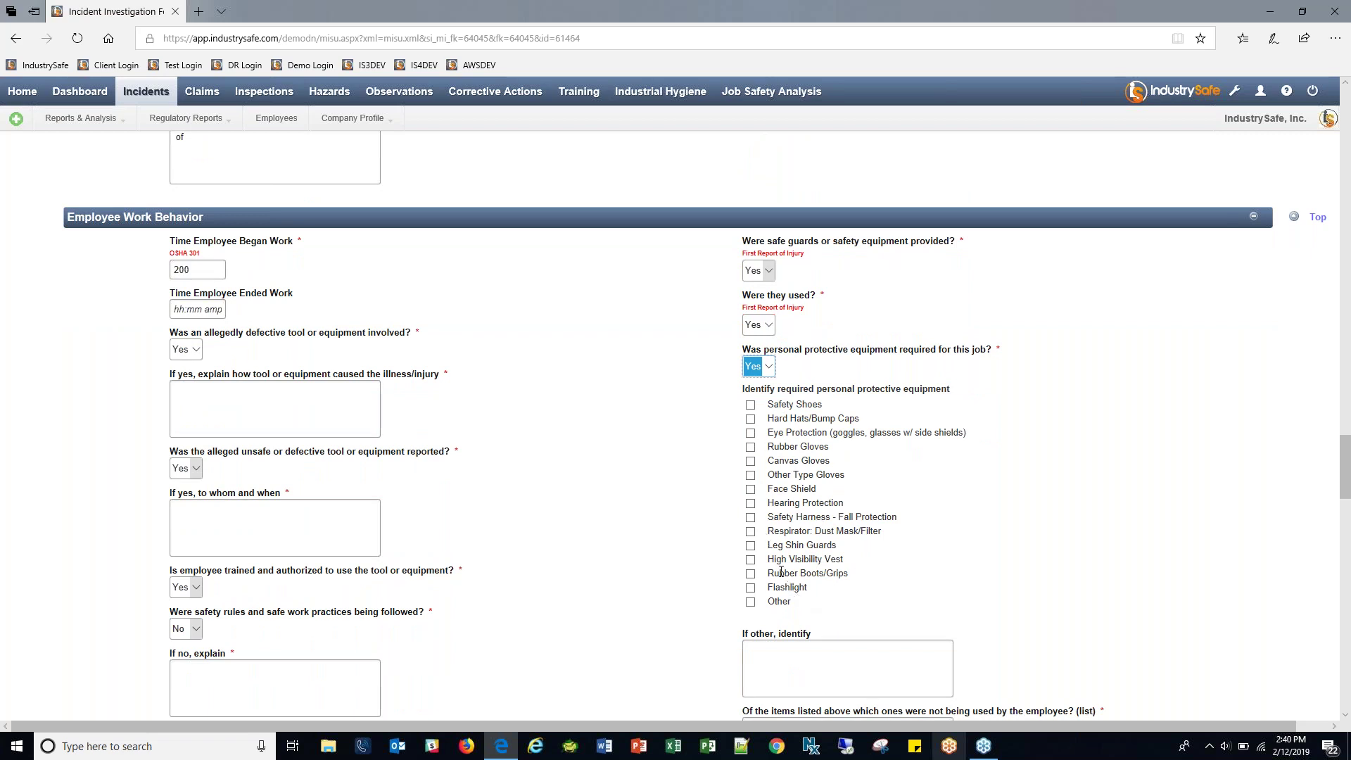
{"action": "left_click_drag", "start_coordinate": [773, 559], "coordinate": [843, 558]}
{"action": "left_click", "coordinate": [843, 558]}
{"action": "scroll", "coordinate": [683, 482], "scroll_direction": "down", "scroll_amount": 7}
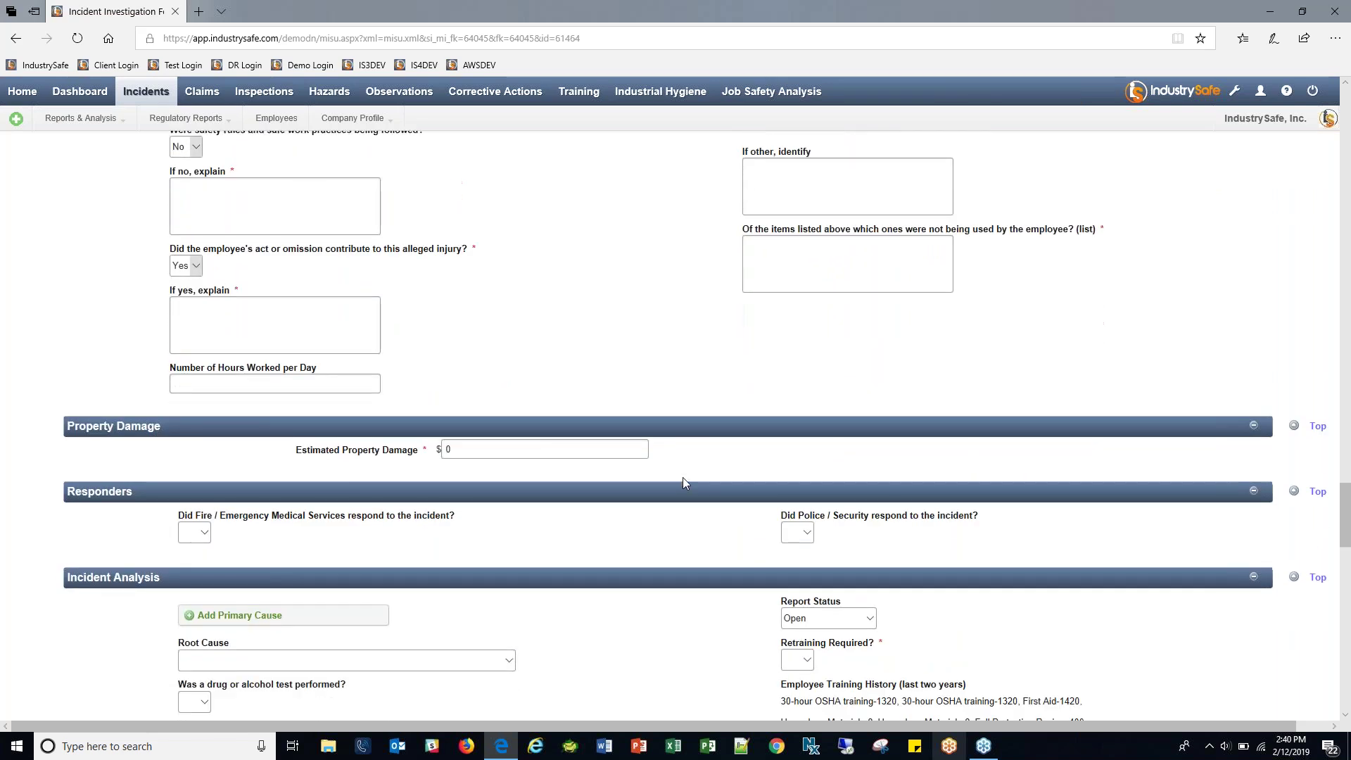
{"action": "scroll", "coordinate": [683, 477], "scroll_direction": "down", "scroll_amount": 1}
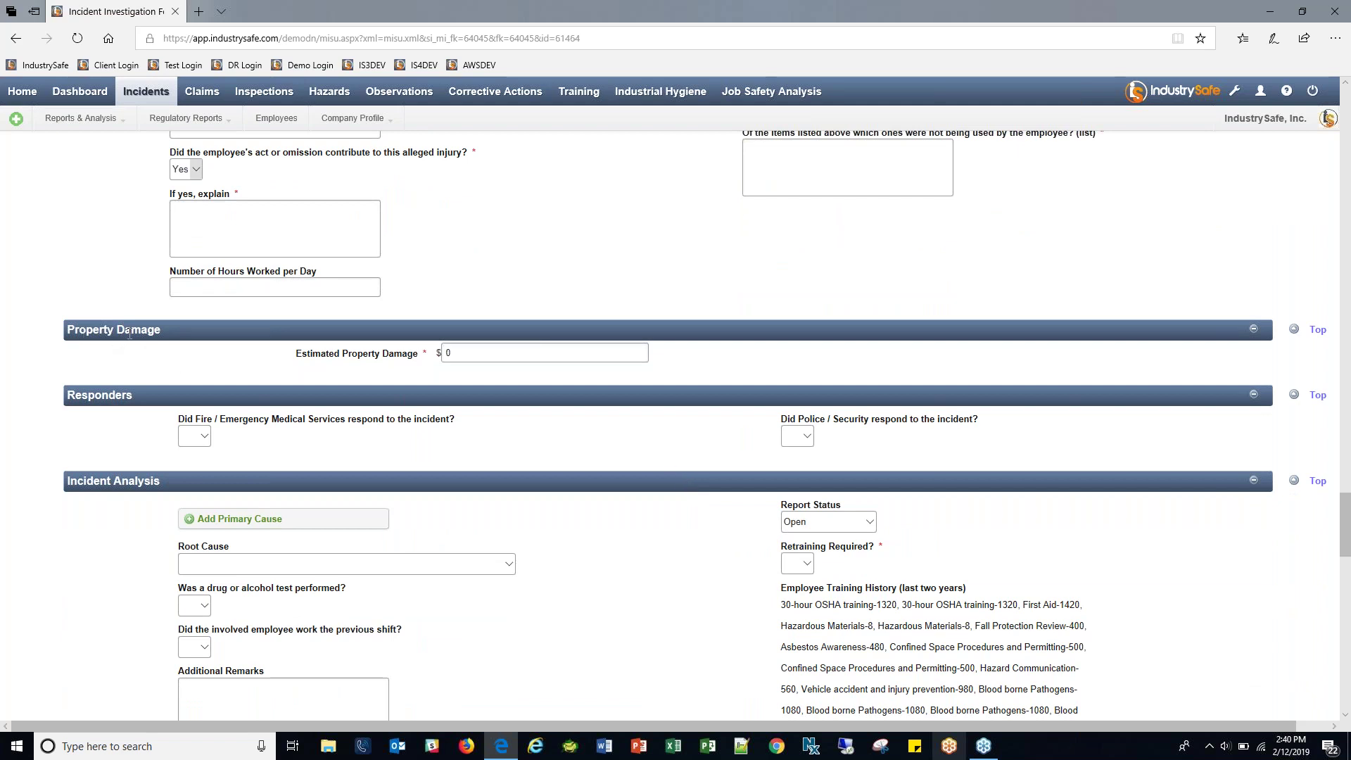
{"action": "left_click", "coordinate": [412, 359]}
{"action": "left_click", "coordinate": [426, 418]}
{"action": "left_click", "coordinate": [586, 444]}
Answer Yes in the Police / Security and Fire / EMS responder dropdowns.
{"action": "left_click_drag", "start_coordinate": [242, 419], "coordinate": [805, 448]}
{"action": "left_click", "coordinate": [802, 441]}
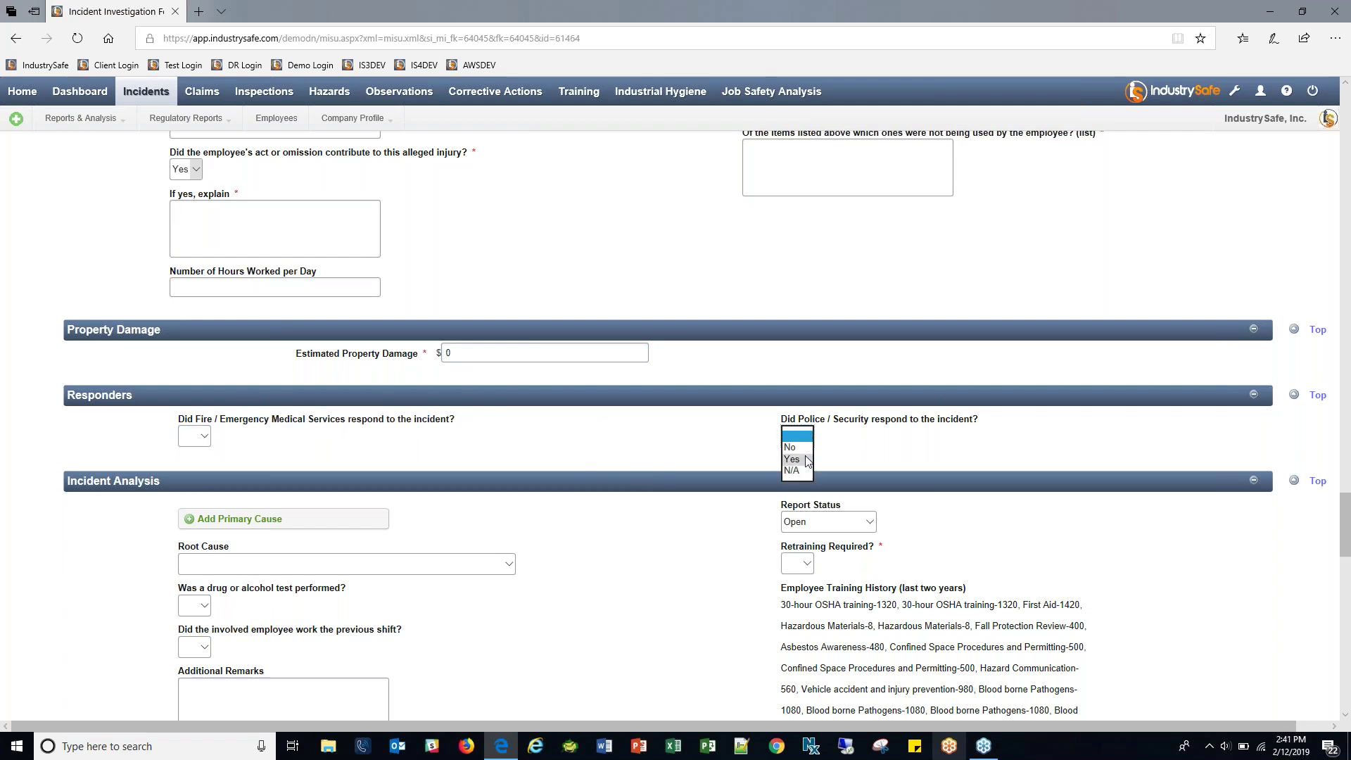
{"action": "left_click", "coordinate": [800, 464]}
{"action": "left_click", "coordinate": [811, 479]}
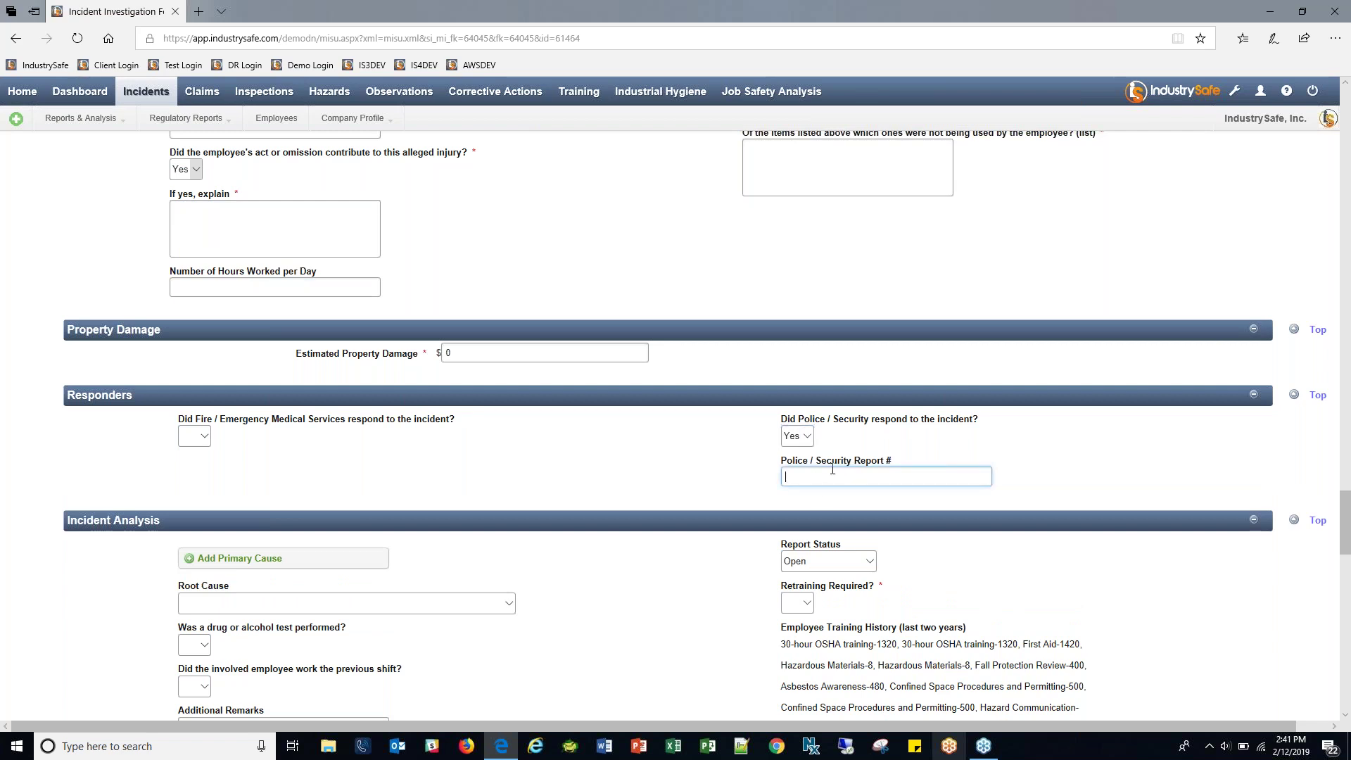
{"action": "left_click", "coordinate": [200, 436]}
{"action": "left_click", "coordinate": [188, 459]}
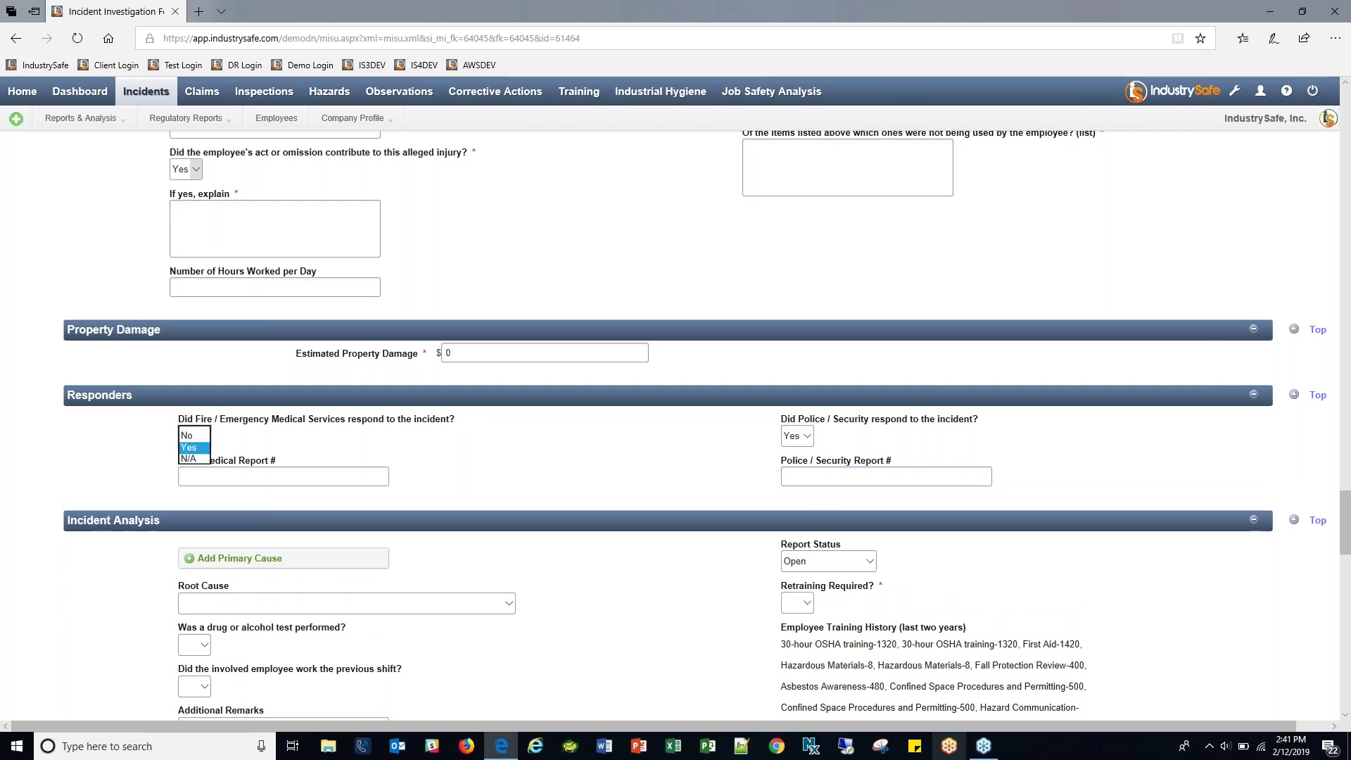
{"action": "left_click", "coordinate": [296, 479]}
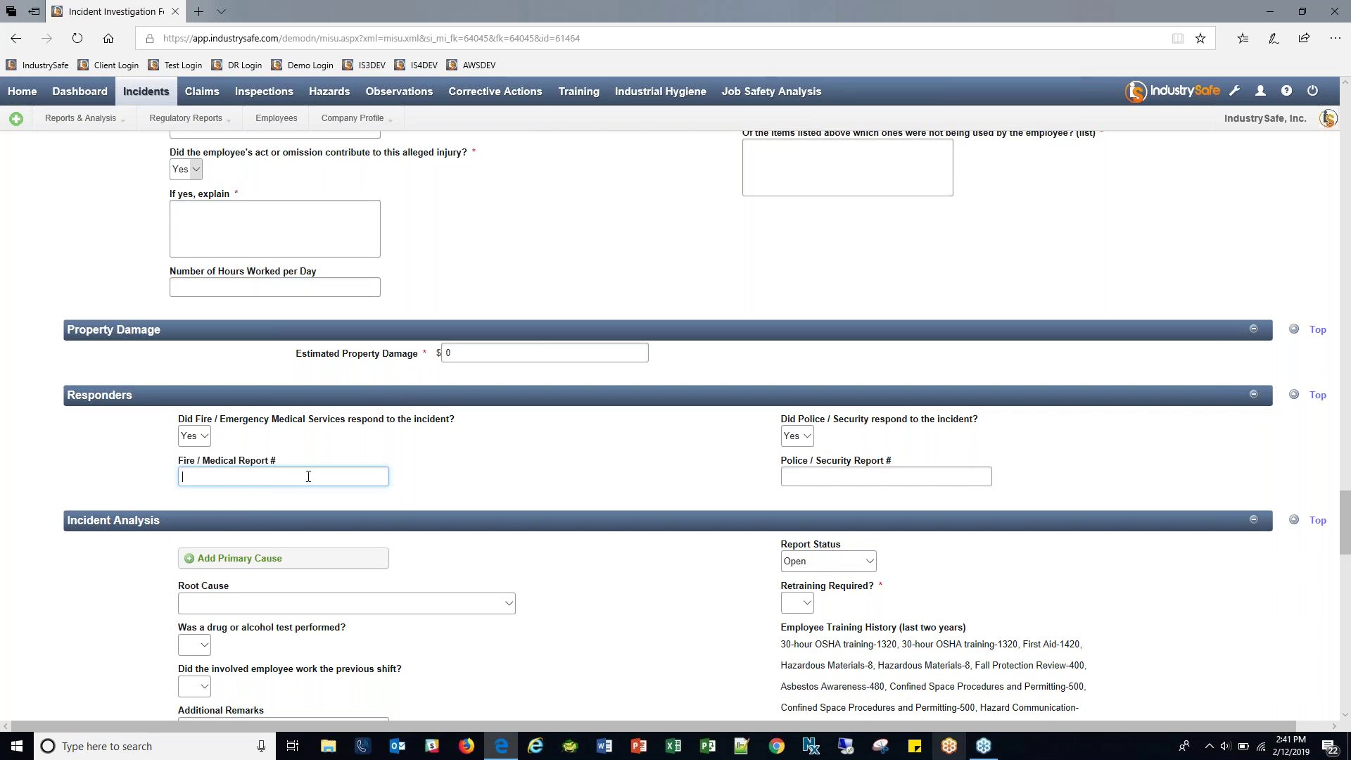
{"action": "scroll", "coordinate": [637, 475], "scroll_direction": "down", "scroll_amount": 4}
{"action": "scroll", "coordinate": [636, 475], "scroll_direction": "down", "scroll_amount": 2}
{"action": "scroll", "coordinate": [637, 474], "scroll_direction": "up", "scroll_amount": 1}
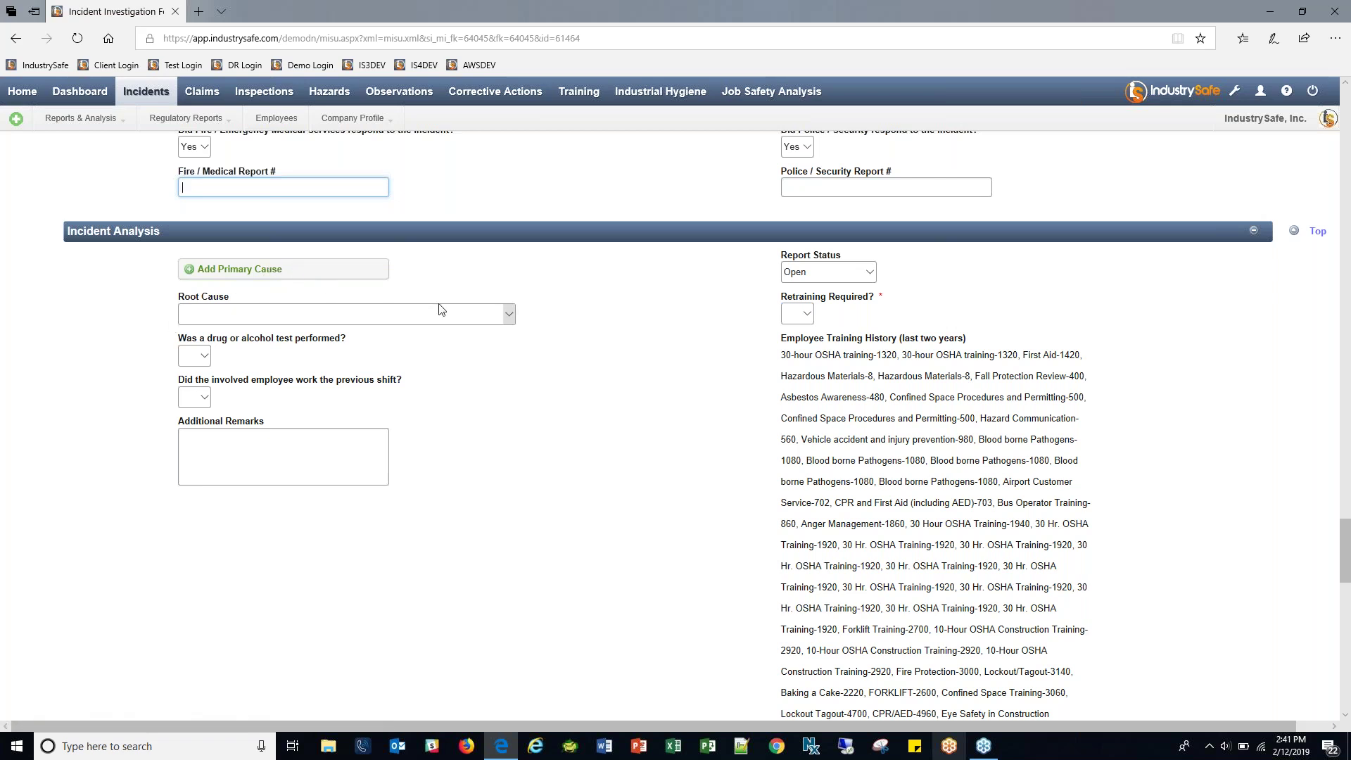
Add five primary cause rows to the incident analysis.
{"action": "left_click", "coordinate": [285, 270]}
{"action": "left_click", "coordinate": [288, 313]}
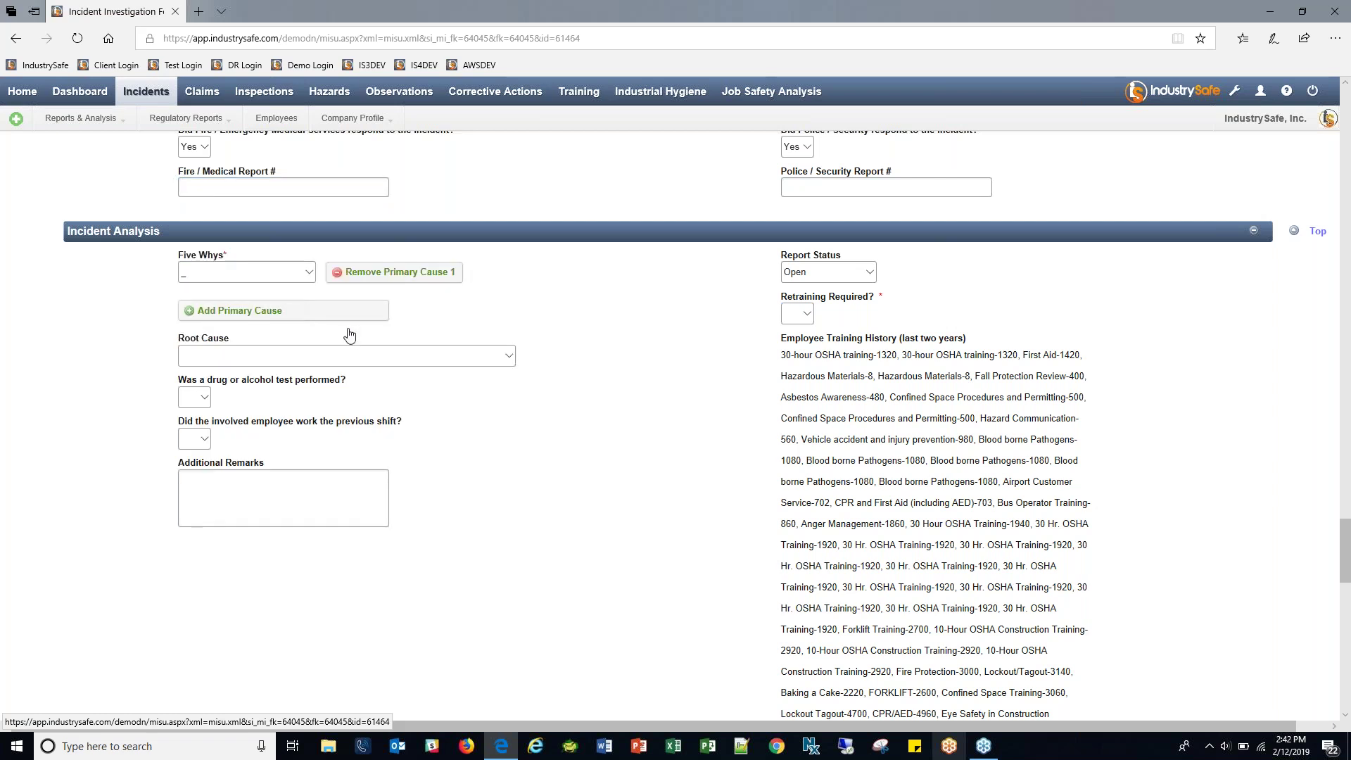
{"action": "left_click", "coordinate": [358, 363]}
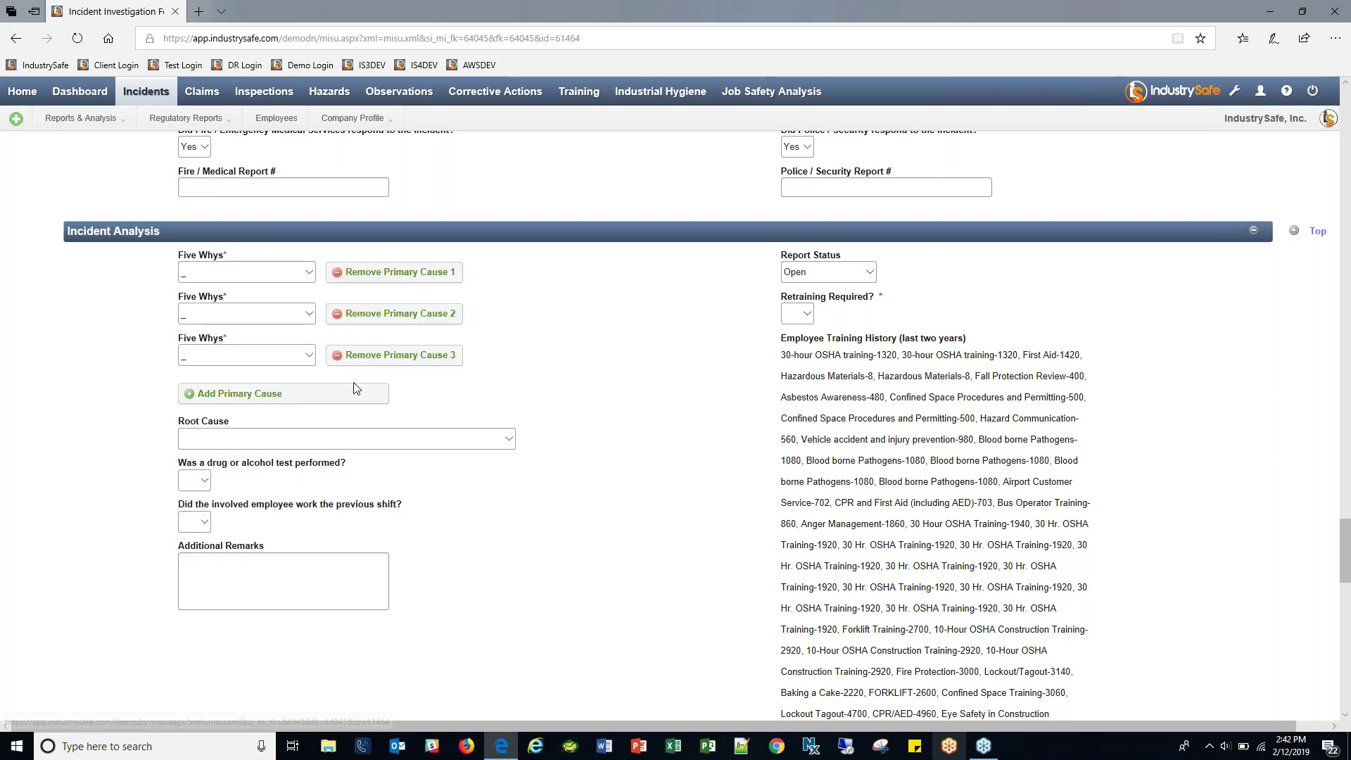
{"action": "left_click", "coordinate": [352, 393]}
{"action": "left_click", "coordinate": [351, 438]}
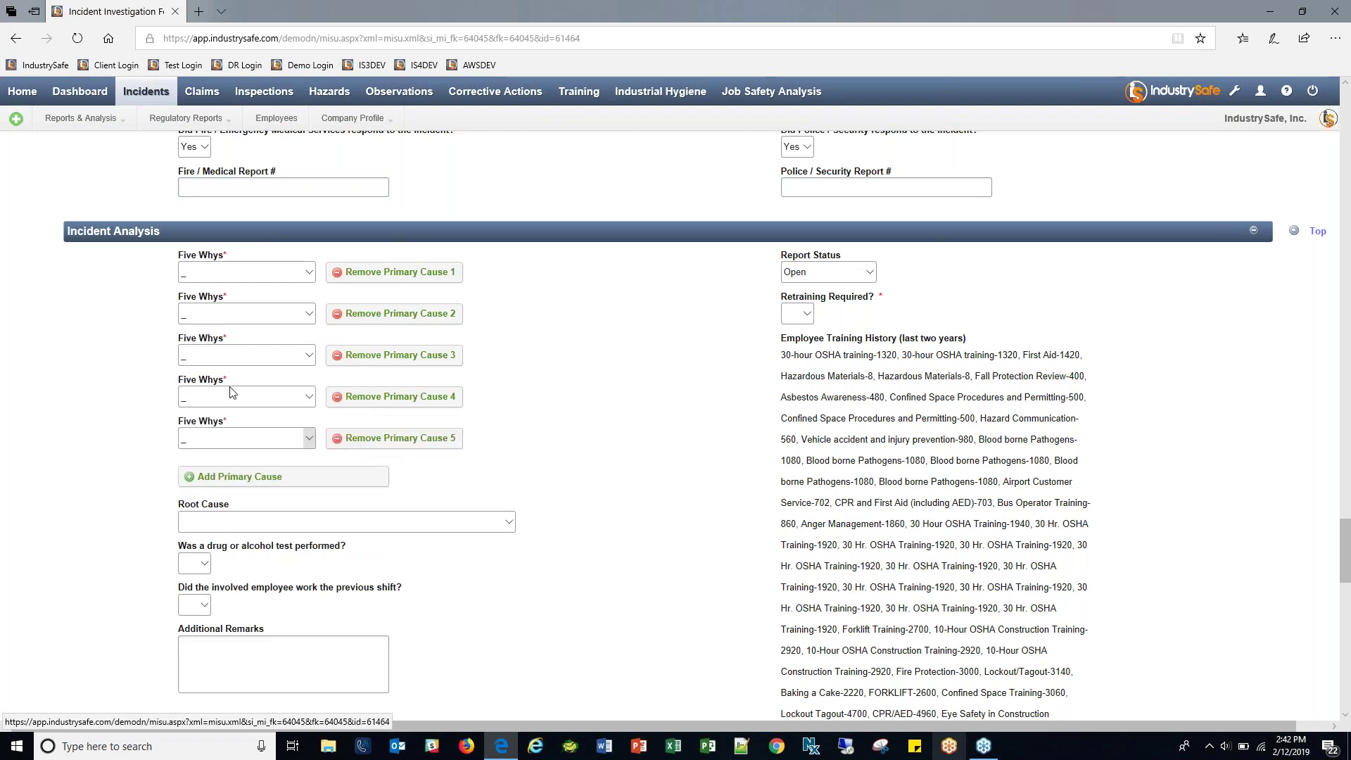
Set the first three Five Whys causes to Poor Lighting, Lack of Training and Workstation Design.
{"action": "left_click_drag", "start_coordinate": [179, 257], "coordinate": [219, 256]}
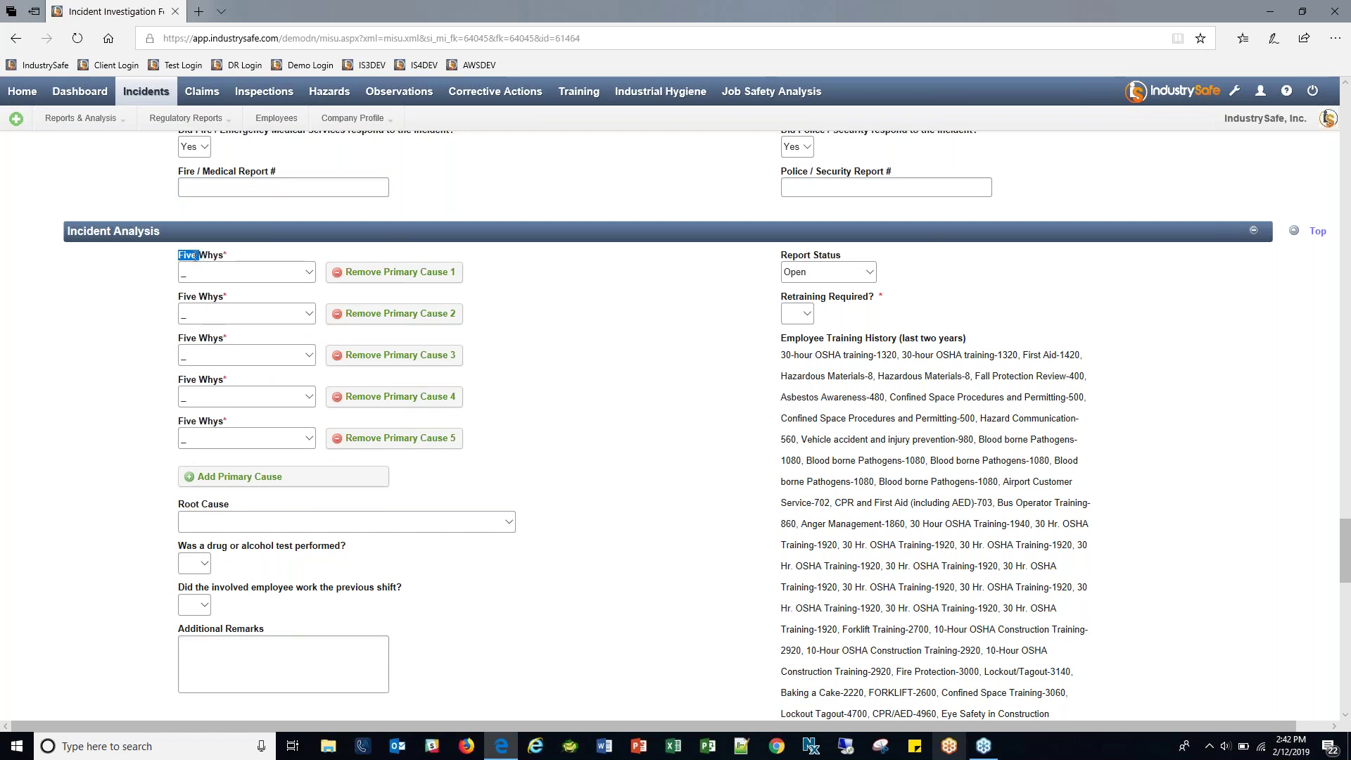
{"action": "left_click_drag", "start_coordinate": [223, 257], "coordinate": [224, 257]}
{"action": "left_click", "coordinate": [251, 272]}
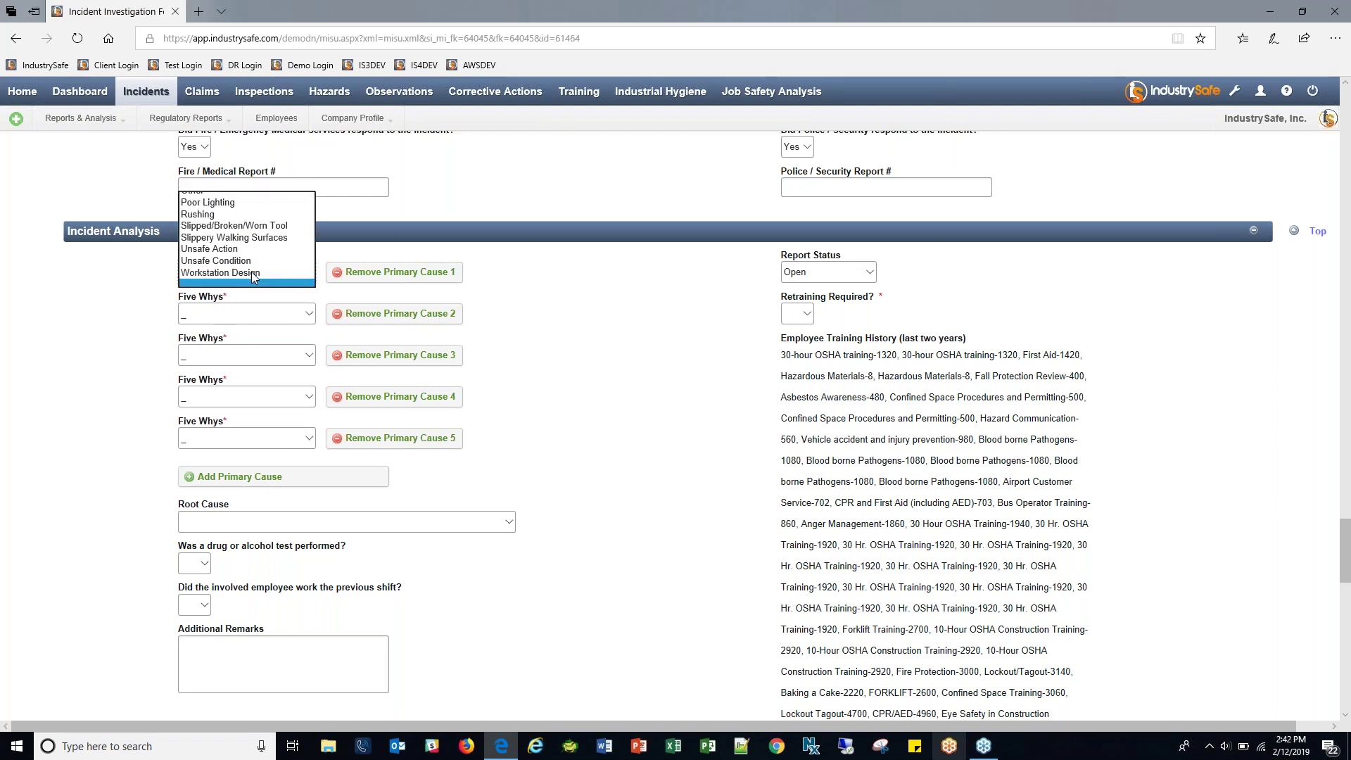
{"action": "left_click", "coordinate": [248, 204]}
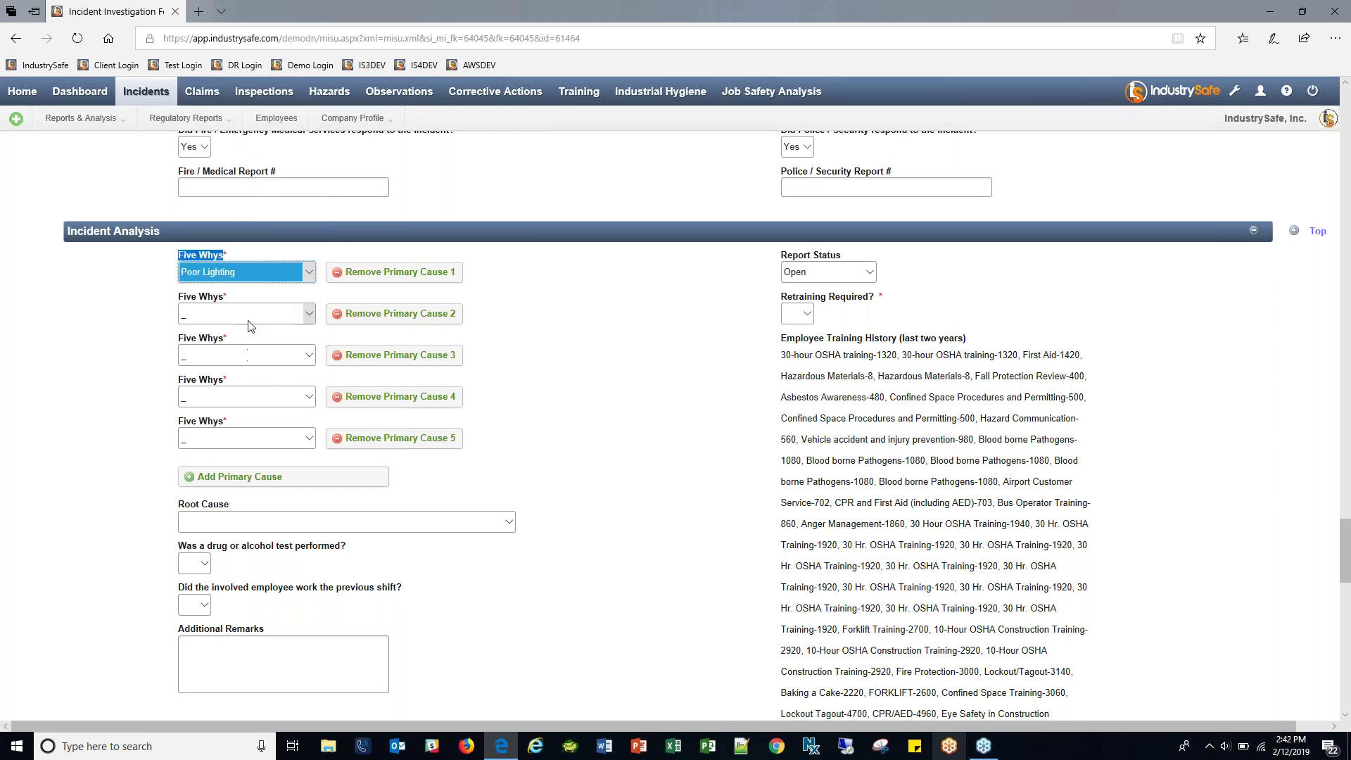
{"action": "left_click", "coordinate": [248, 322]}
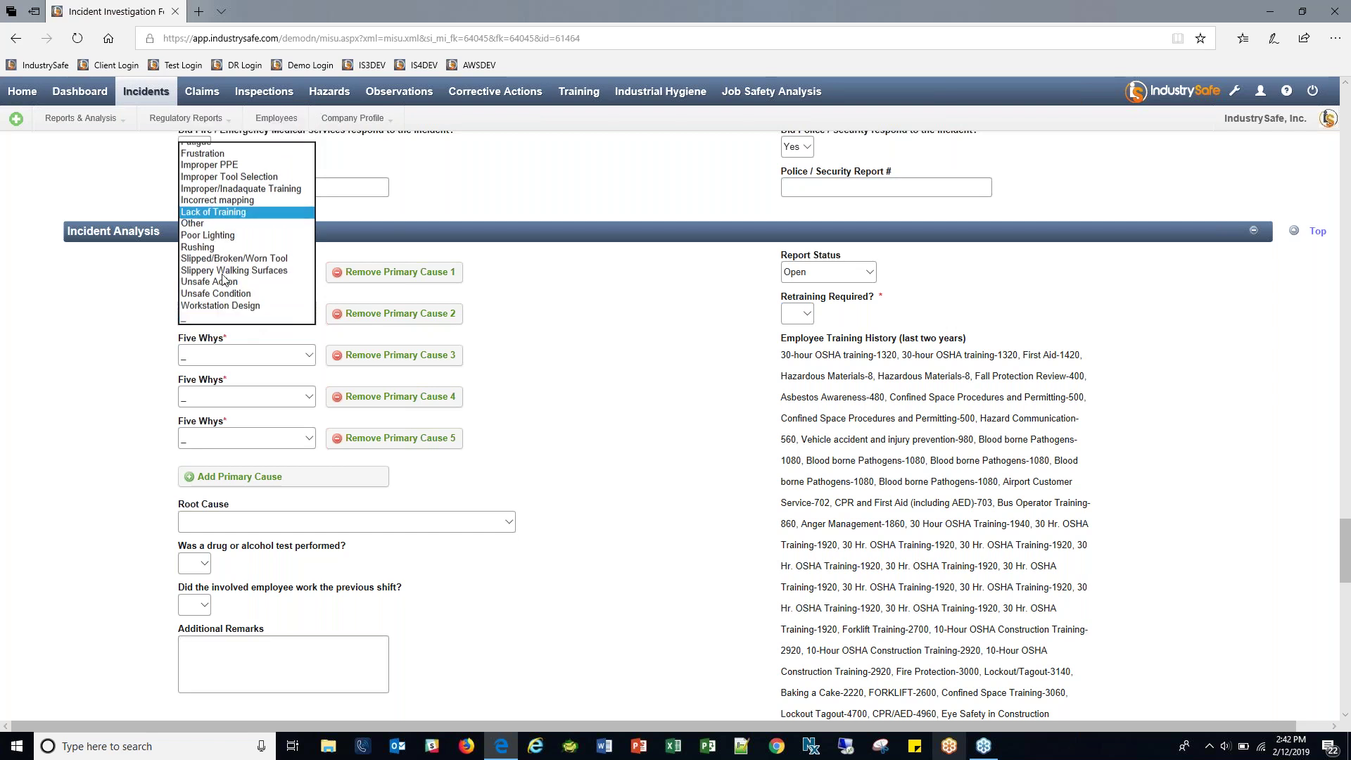
{"action": "left_click", "coordinate": [232, 176]}
{"action": "left_click", "coordinate": [231, 359]}
{"action": "left_click", "coordinate": [233, 340]}
Delete the two blank cause rows and dismiss the session timeout warning.
{"action": "left_click", "coordinate": [359, 398]}
{"action": "left_click", "coordinate": [378, 402]}
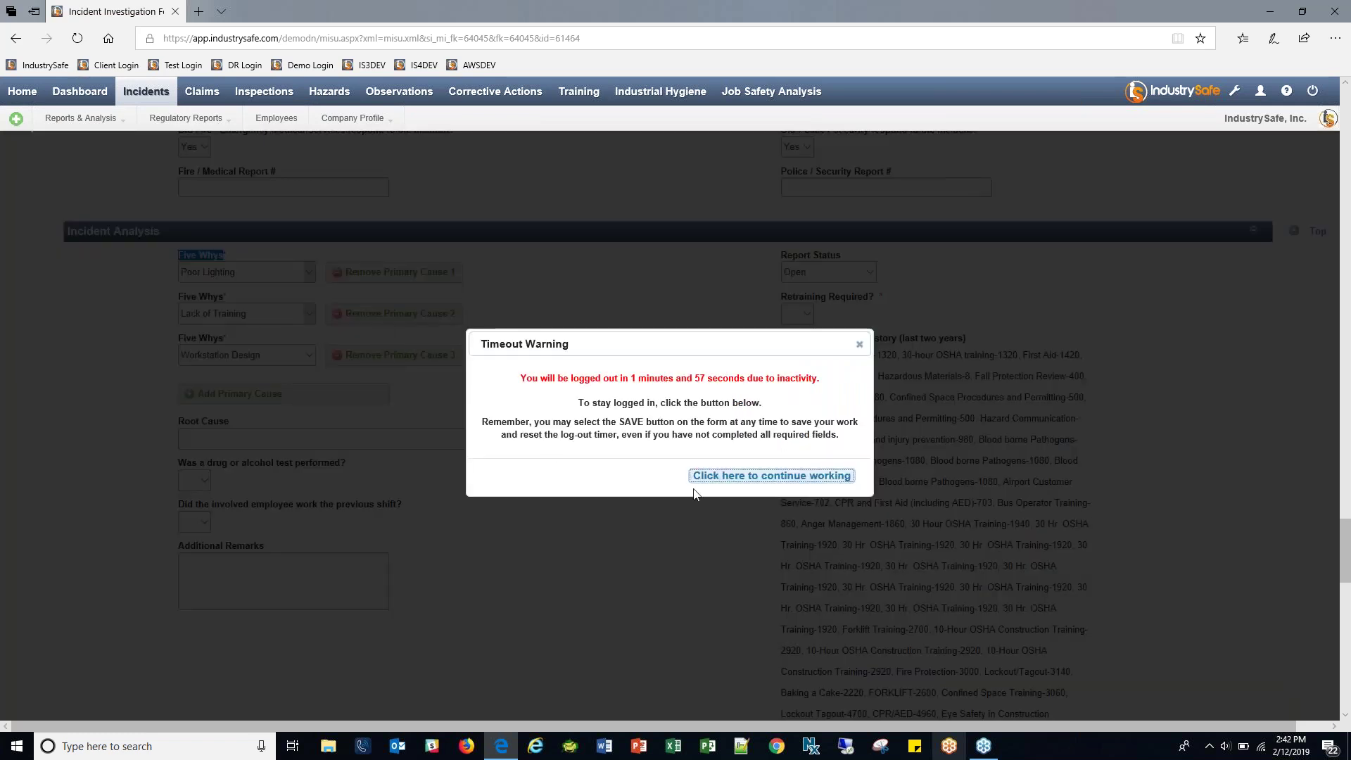
{"action": "left_click", "coordinate": [686, 478]}
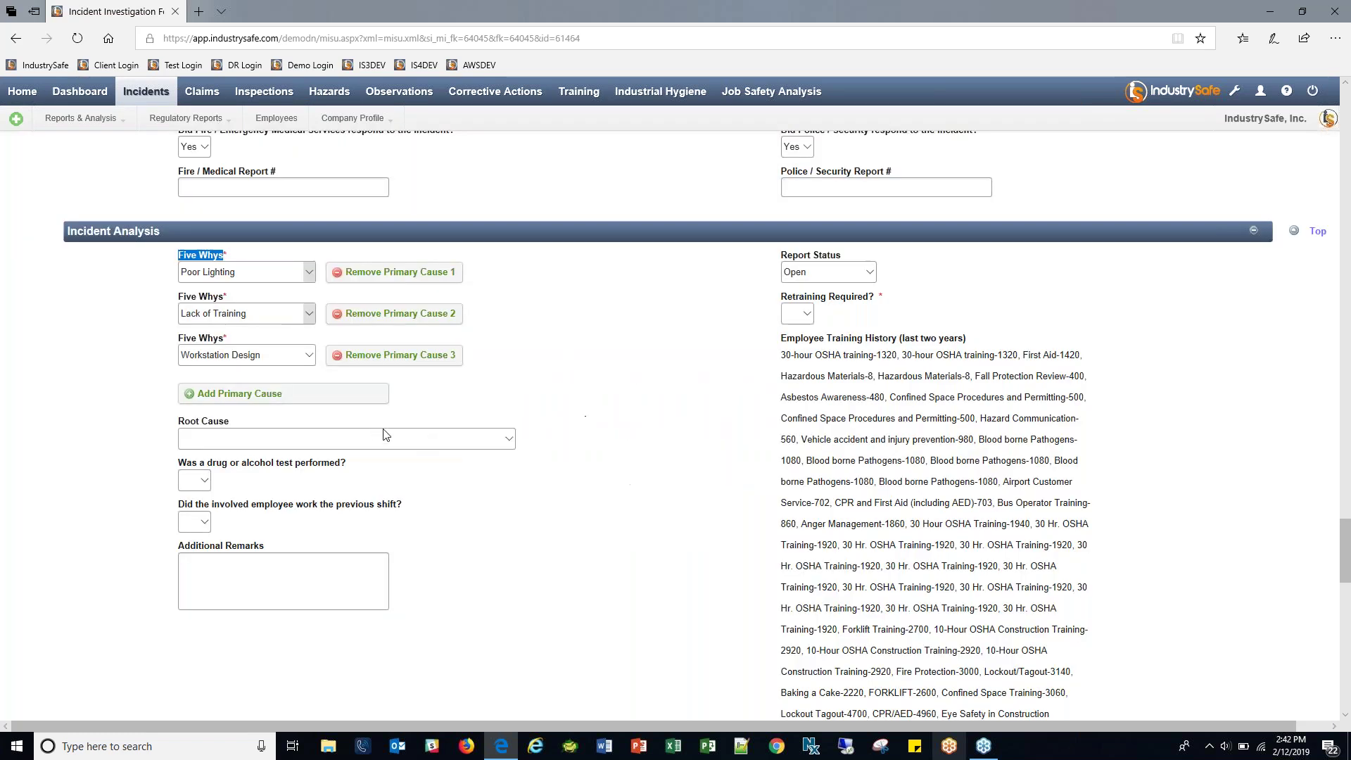
{"action": "left_click", "coordinate": [436, 439]}
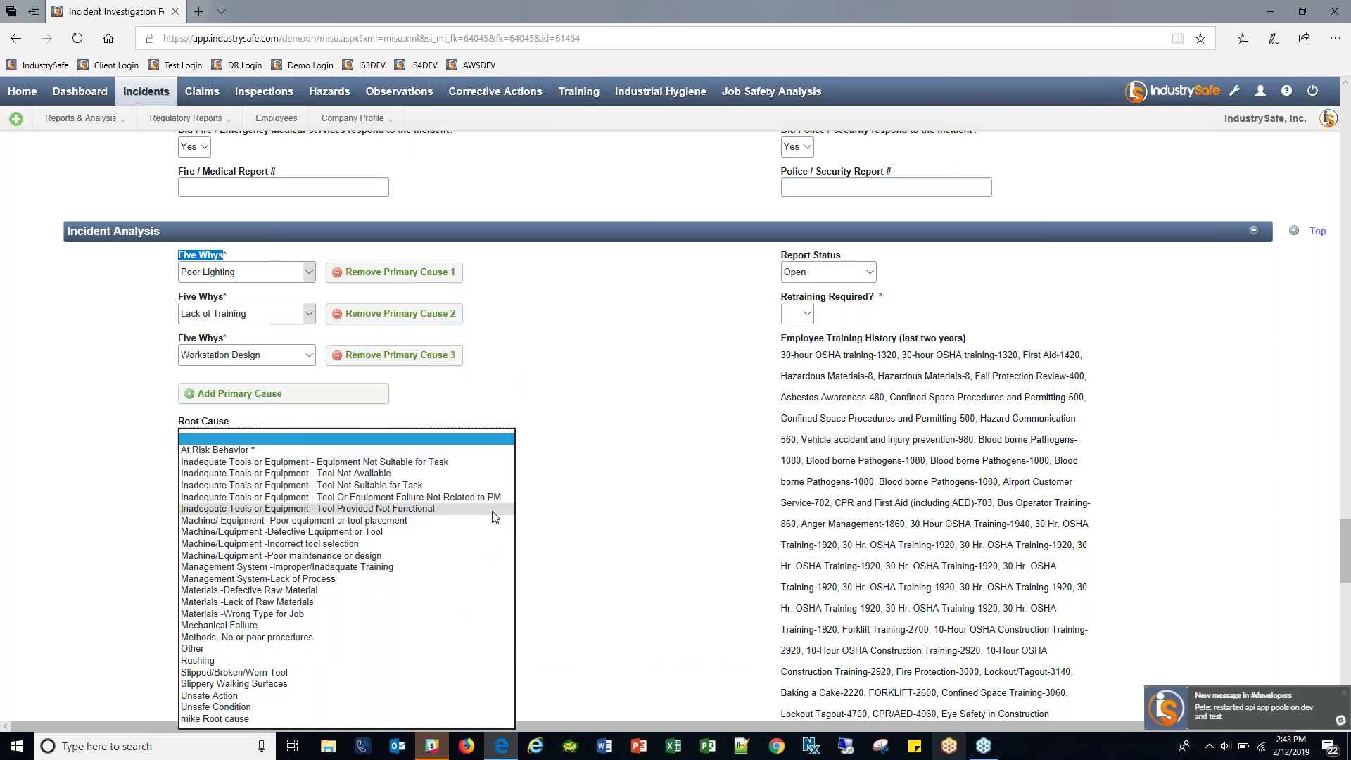
{"action": "right_click", "coordinate": [448, 740]}
{"action": "key", "text": "Escape"}
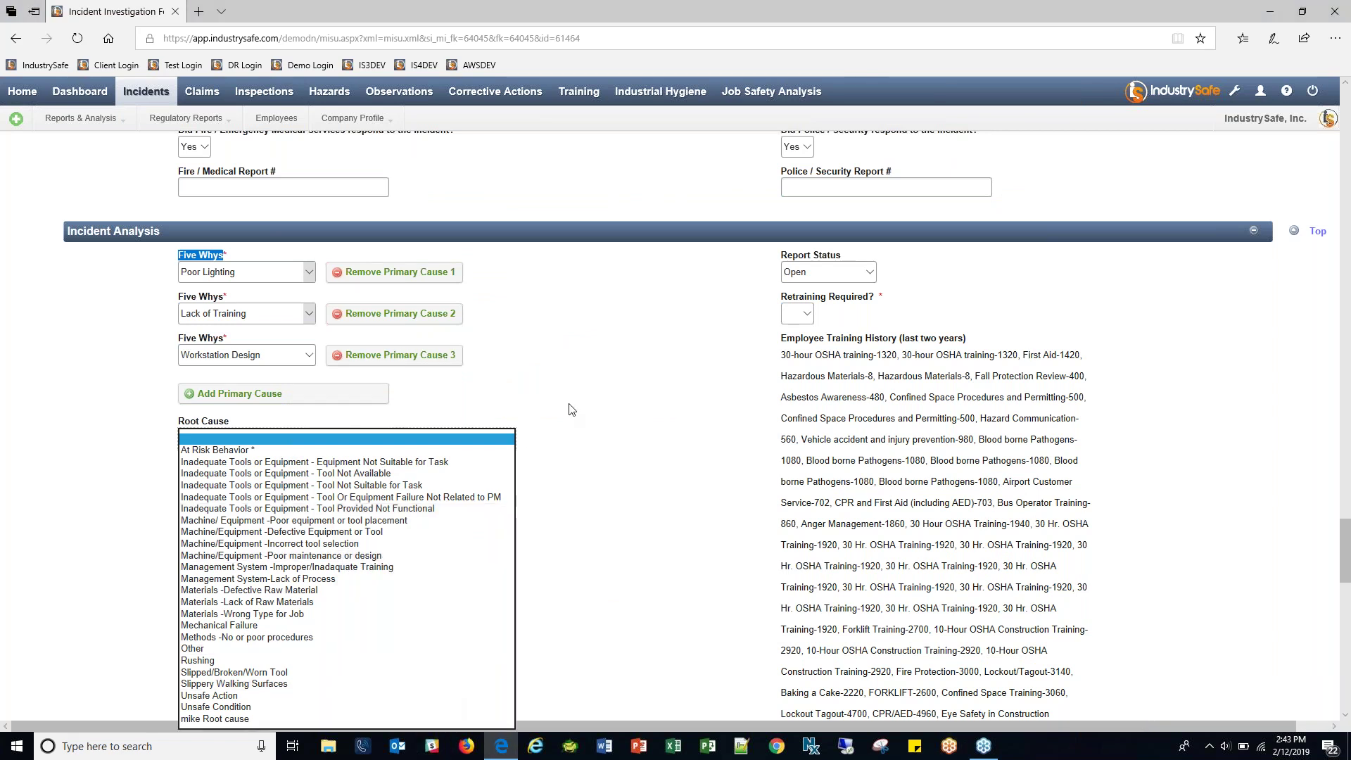
{"action": "left_click", "coordinate": [422, 406]}
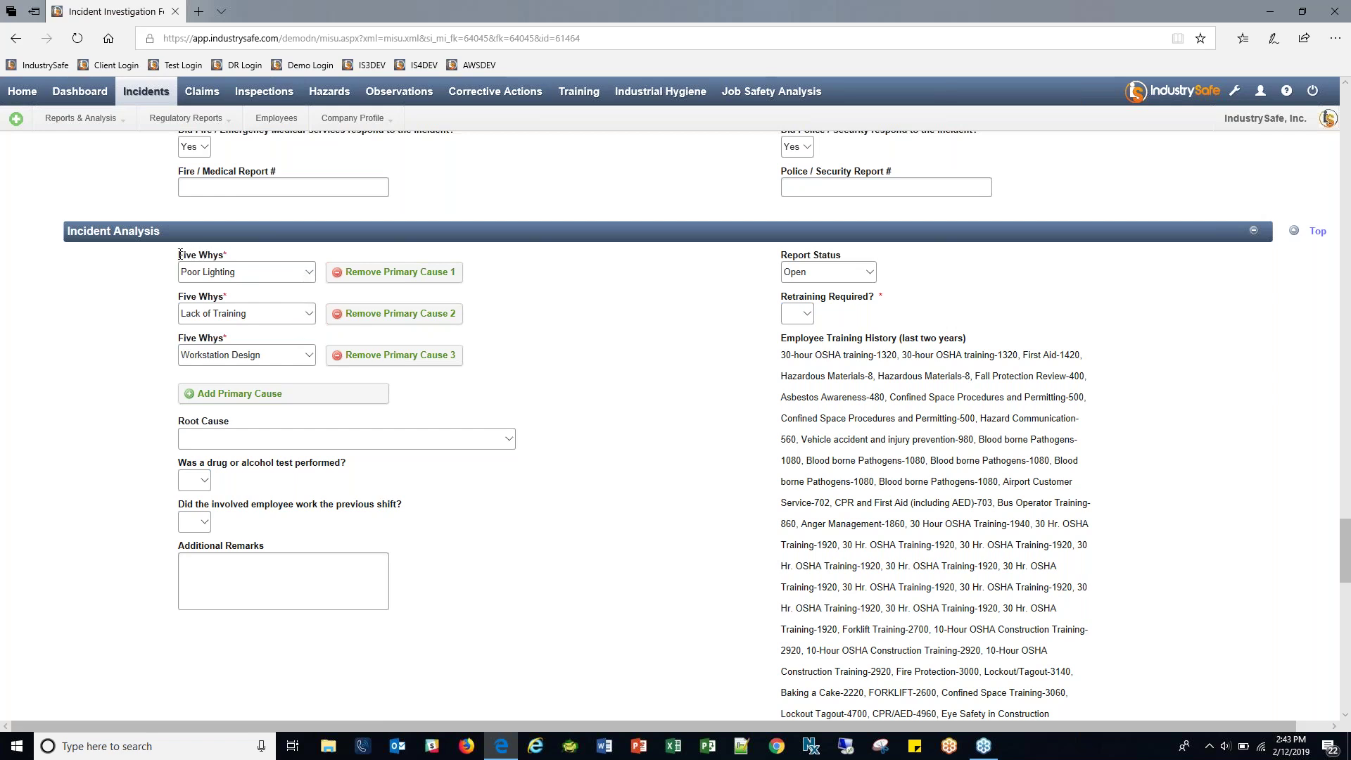
{"action": "left_click_drag", "start_coordinate": [178, 341], "coordinate": [225, 341]}
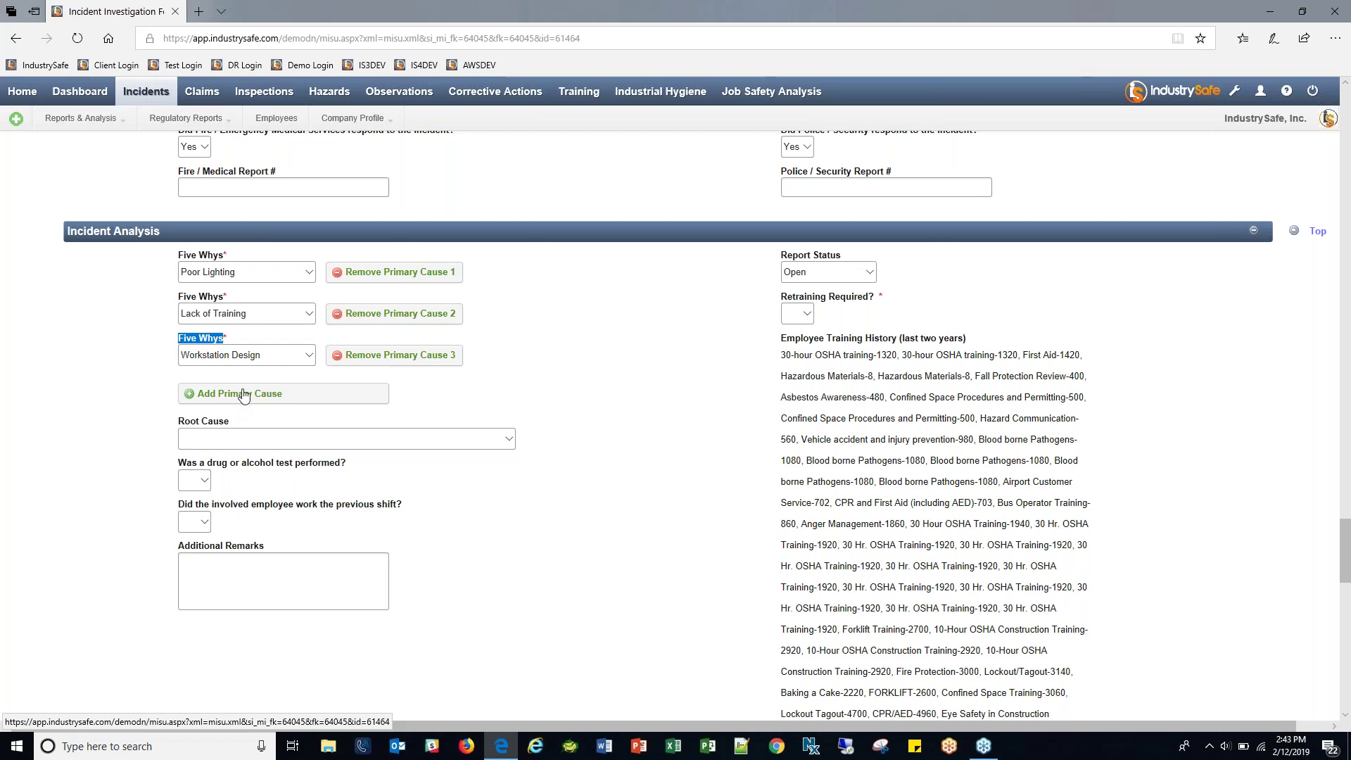
{"action": "left_click", "coordinate": [228, 306]}
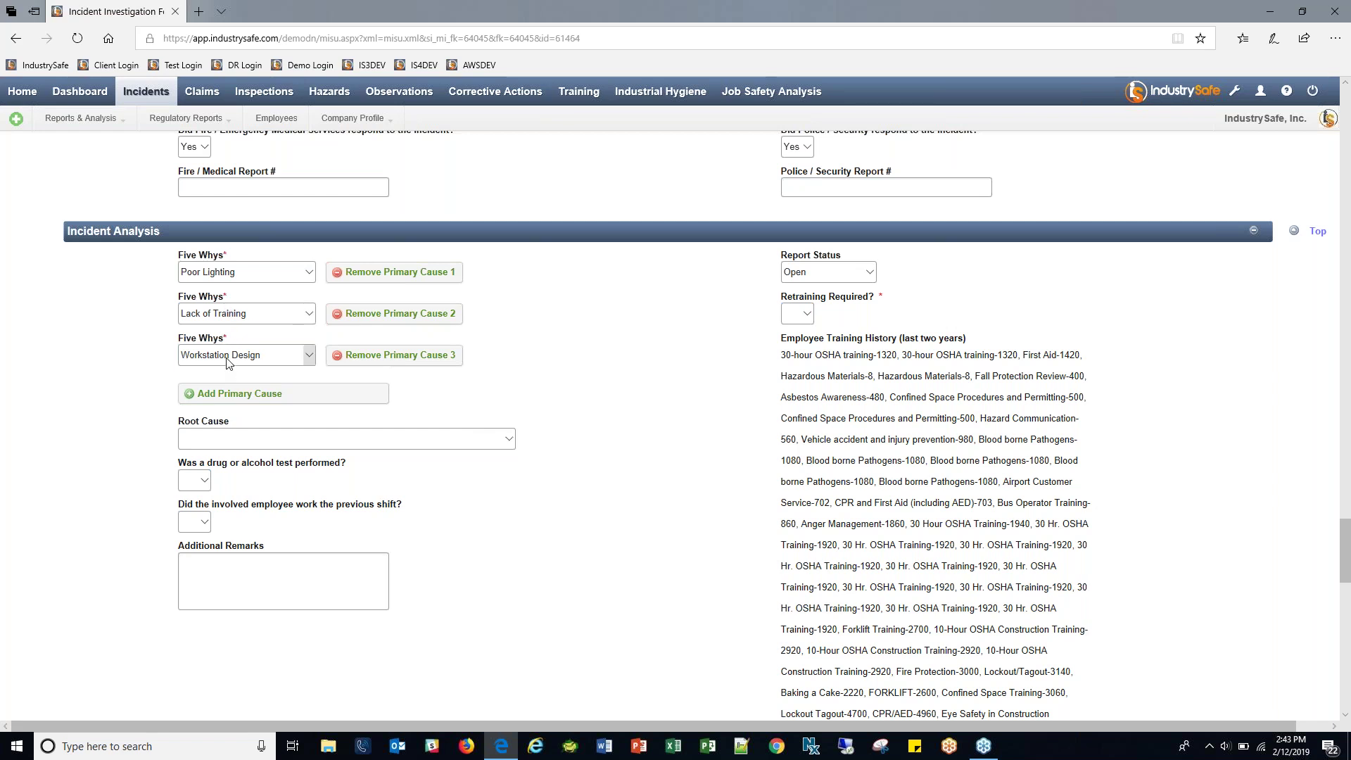
{"action": "left_click_drag", "start_coordinate": [183, 421], "coordinate": [570, 448]}
{"action": "left_click", "coordinate": [570, 448]}
{"action": "left_click", "coordinate": [484, 444]}
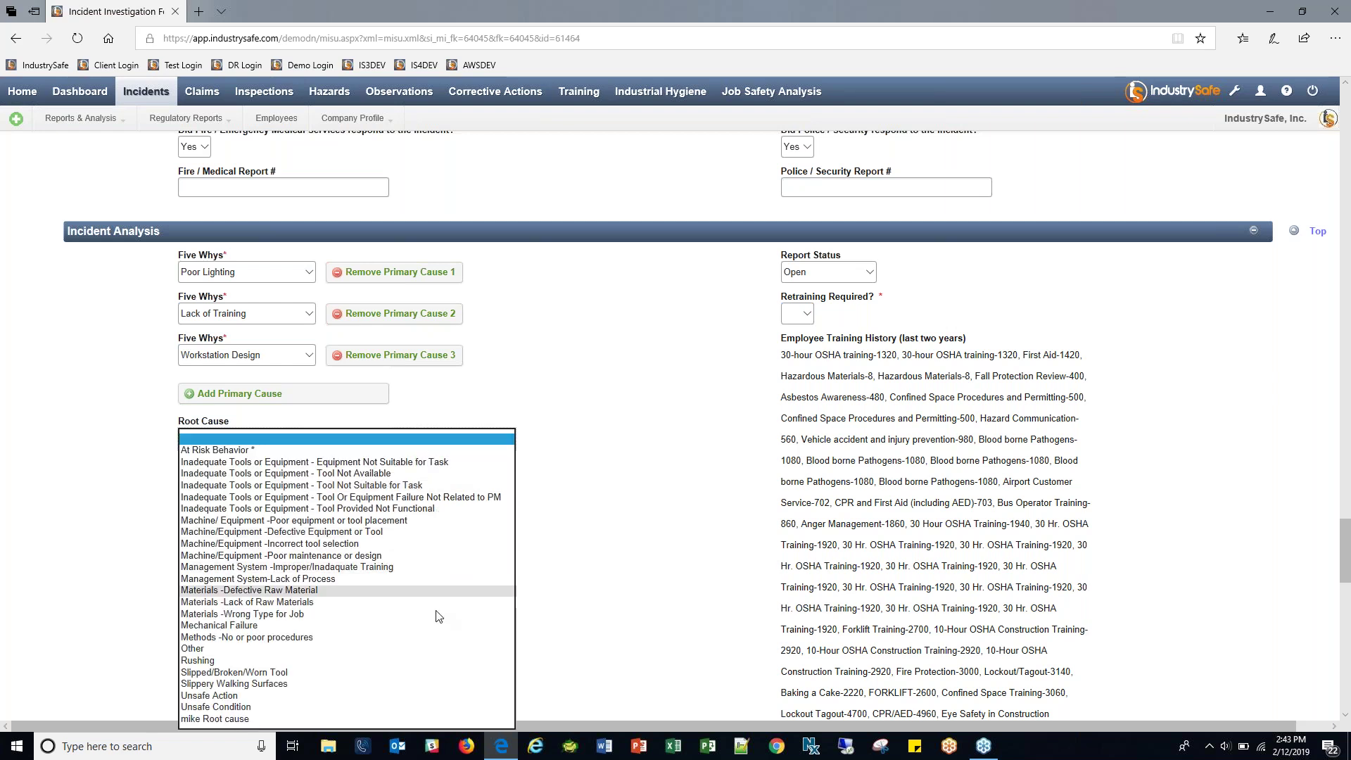
{"action": "left_click", "coordinate": [303, 439]}
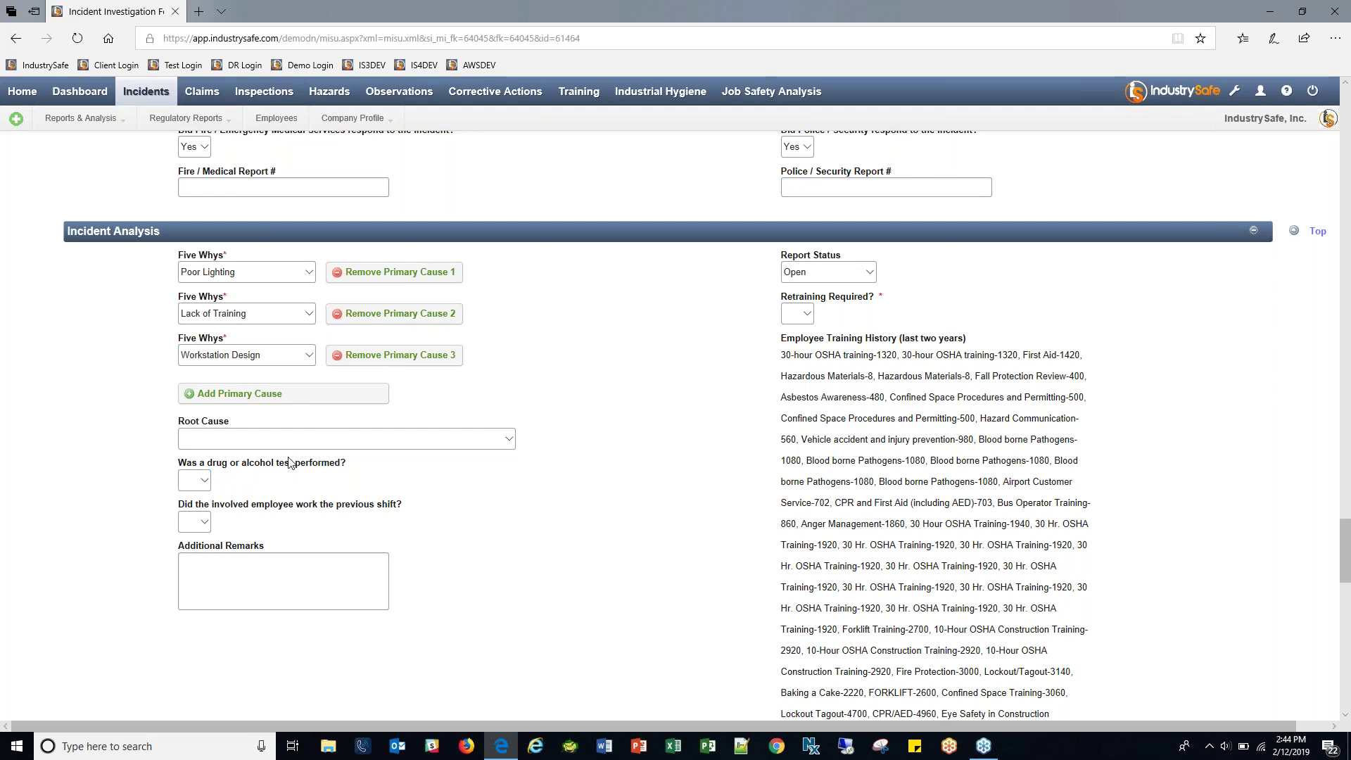
{"action": "left_click", "coordinate": [252, 571]}
{"action": "left_click_drag", "start_coordinate": [781, 355], "coordinate": [1074, 611]}
{"action": "left_click", "coordinate": [710, 557]}
{"action": "scroll", "coordinate": [598, 394], "scroll_direction": "down", "scroll_amount": 1}
{"action": "left_click_drag", "start_coordinate": [785, 258], "coordinate": [1030, 447]}
{"action": "scroll", "coordinate": [1078, 364], "scroll_direction": "down", "scroll_amount": 1}
{"action": "scroll", "coordinate": [1099, 432], "scroll_direction": "down", "scroll_amount": 2}
{"action": "scroll", "coordinate": [1099, 439], "scroll_direction": "down", "scroll_amount": 5}
{"action": "scroll", "coordinate": [1098, 441], "scroll_direction": "down", "scroll_amount": 3}
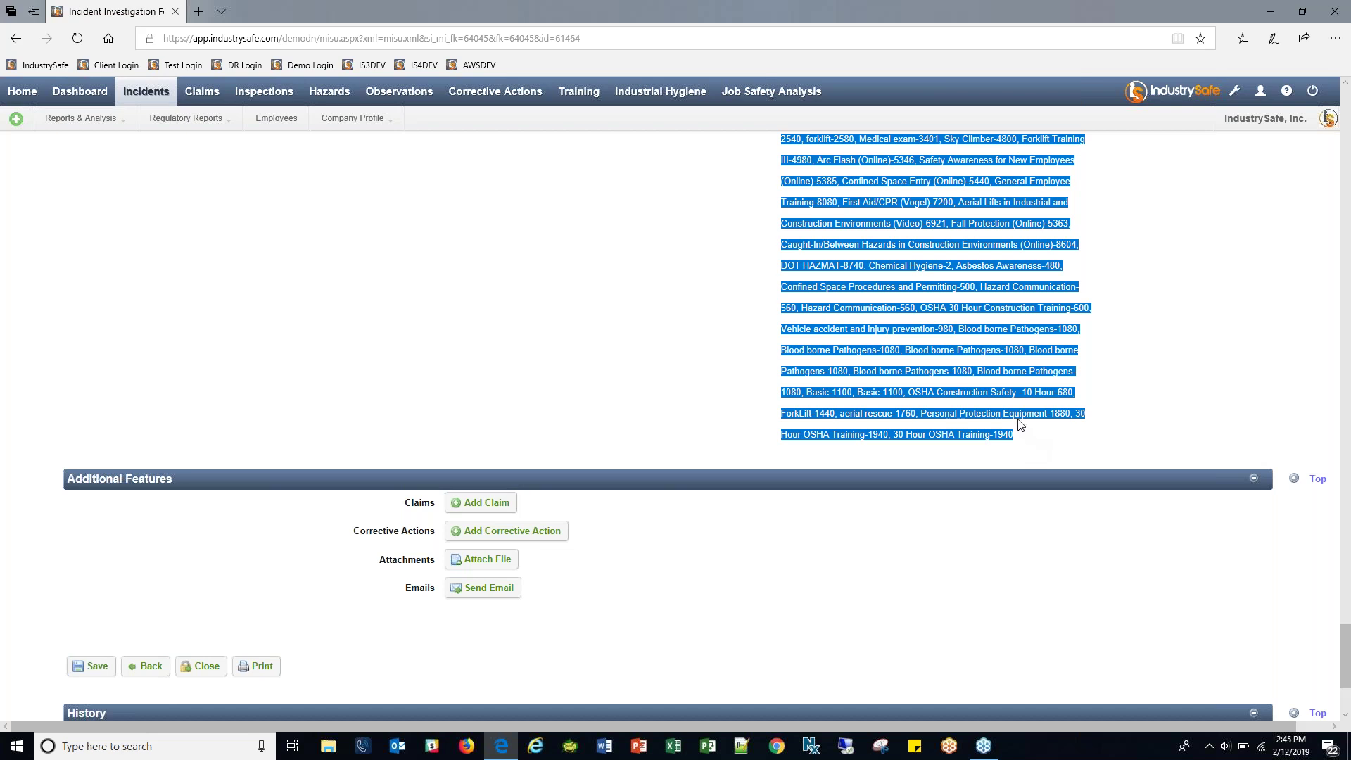
{"action": "scroll", "coordinate": [1013, 422], "scroll_direction": "up", "scroll_amount": 15}
{"action": "left_click", "coordinate": [778, 439]}
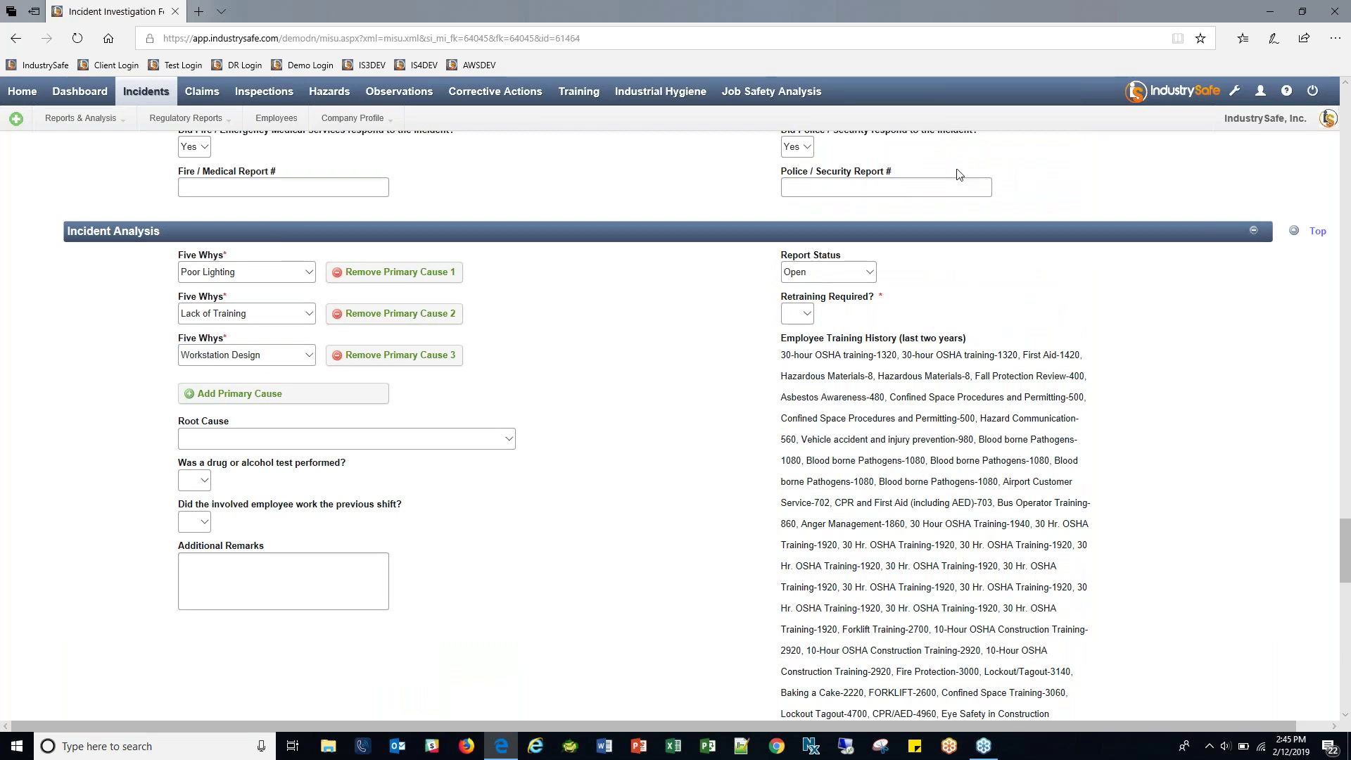
Set Retraining Required to Yes and recommend the 30-hour OSHA training-1320 course.
{"action": "left_click", "coordinate": [802, 315]}
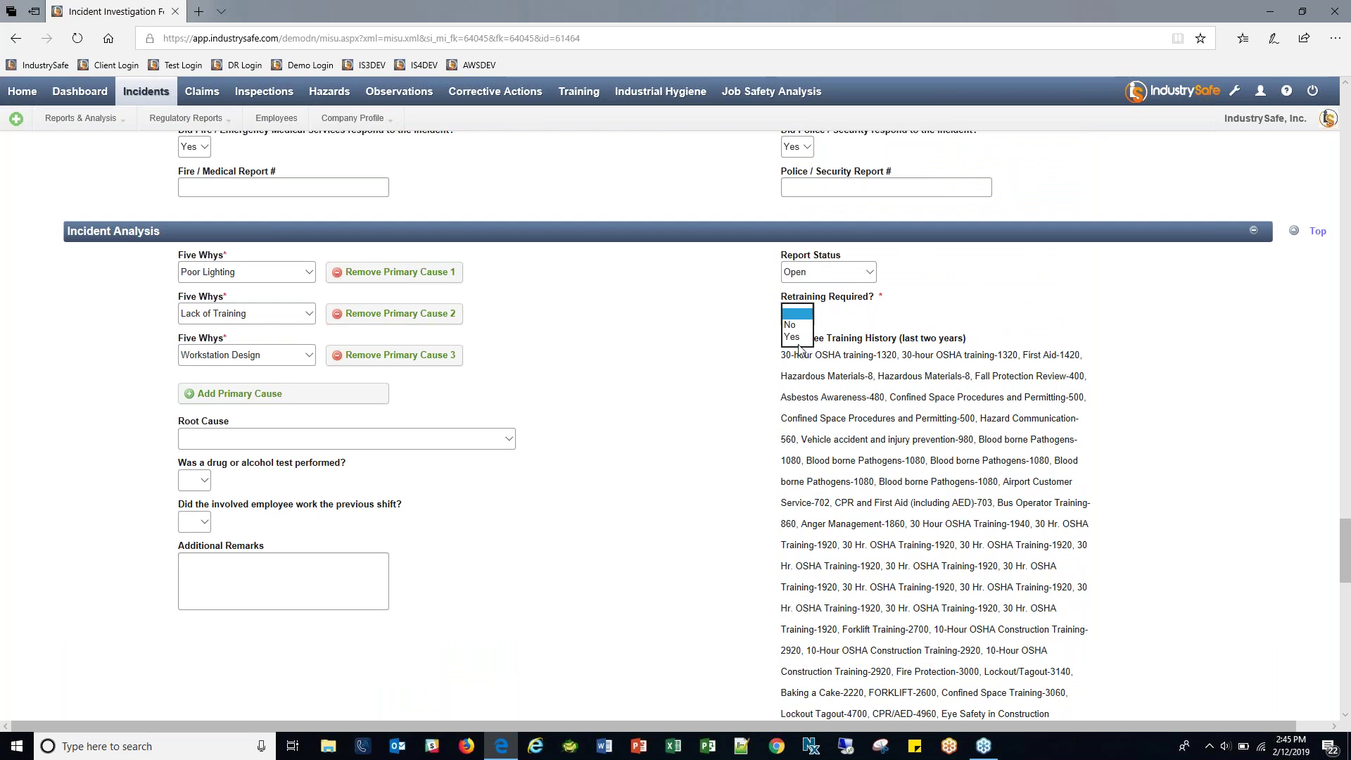
{"action": "left_click", "coordinate": [793, 336]}
{"action": "key", "text": "Tab"}
{"action": "left_click_drag", "start_coordinate": [779, 434], "coordinate": [897, 435]}
{"action": "key", "text": "ctrl+c"}
{"action": "left_click", "coordinate": [926, 370]}
{"action": "key", "text": "ctrl+v"}
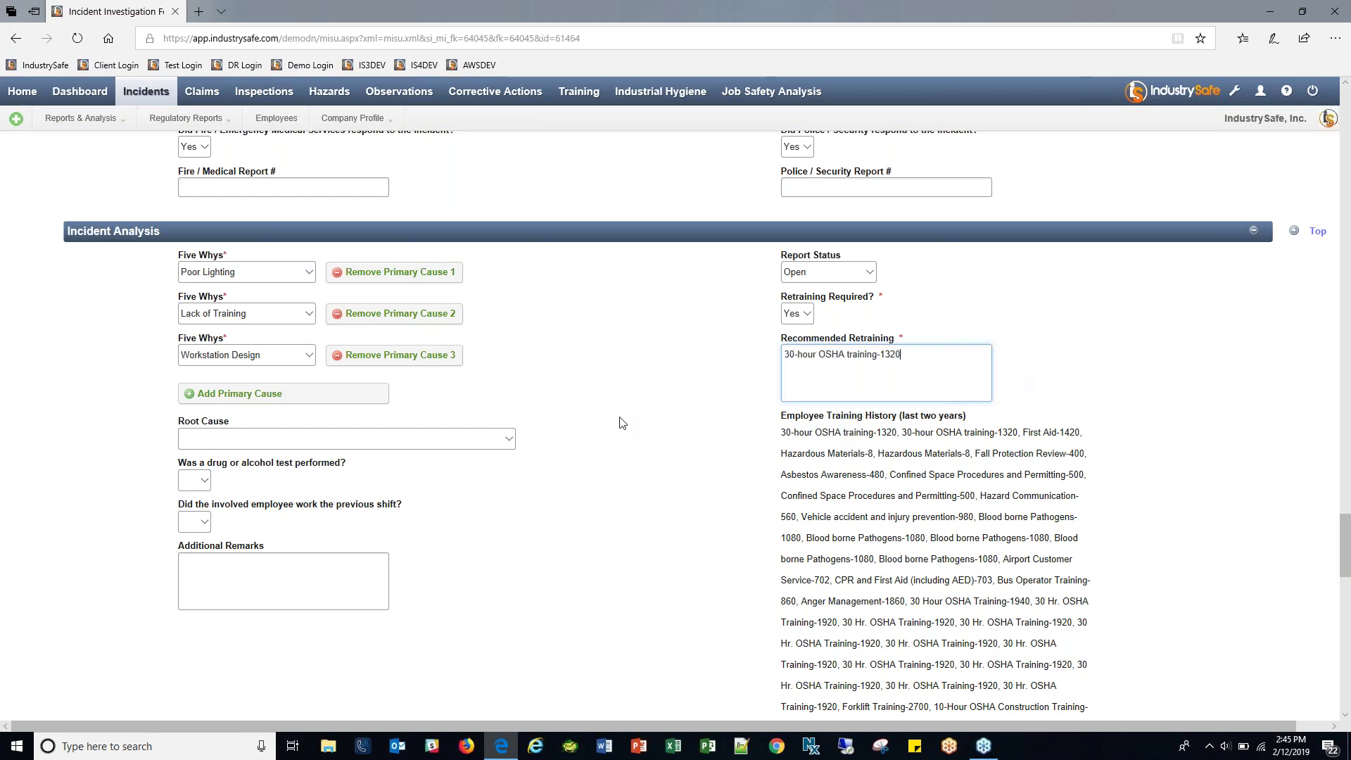
Save the incident investigation form and close the OSHA recordable popup.
{"action": "scroll", "coordinate": [686, 411], "scroll_direction": "down", "scroll_amount": 1}
{"action": "scroll", "coordinate": [687, 410], "scroll_direction": "down", "scroll_amount": 2}
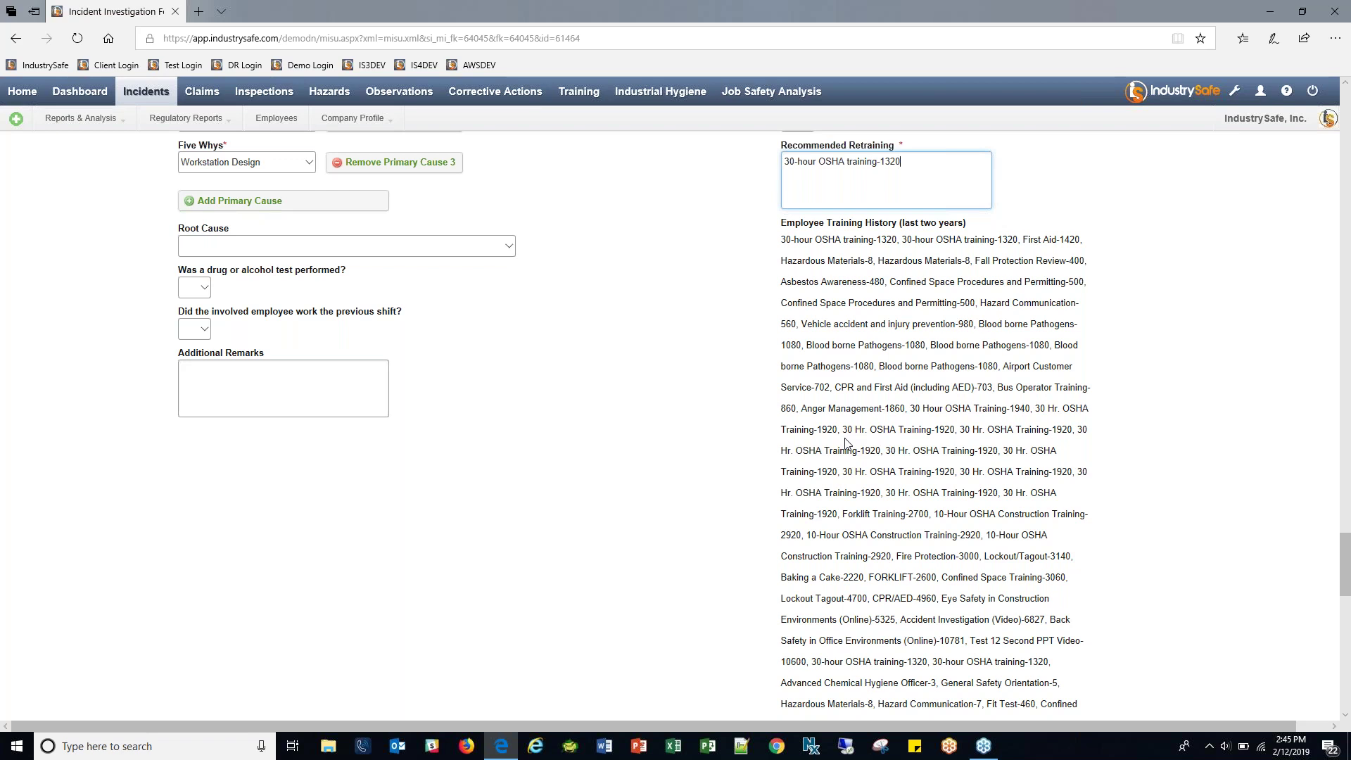
{"action": "scroll", "coordinate": [600, 365], "scroll_direction": "down", "scroll_amount": 10}
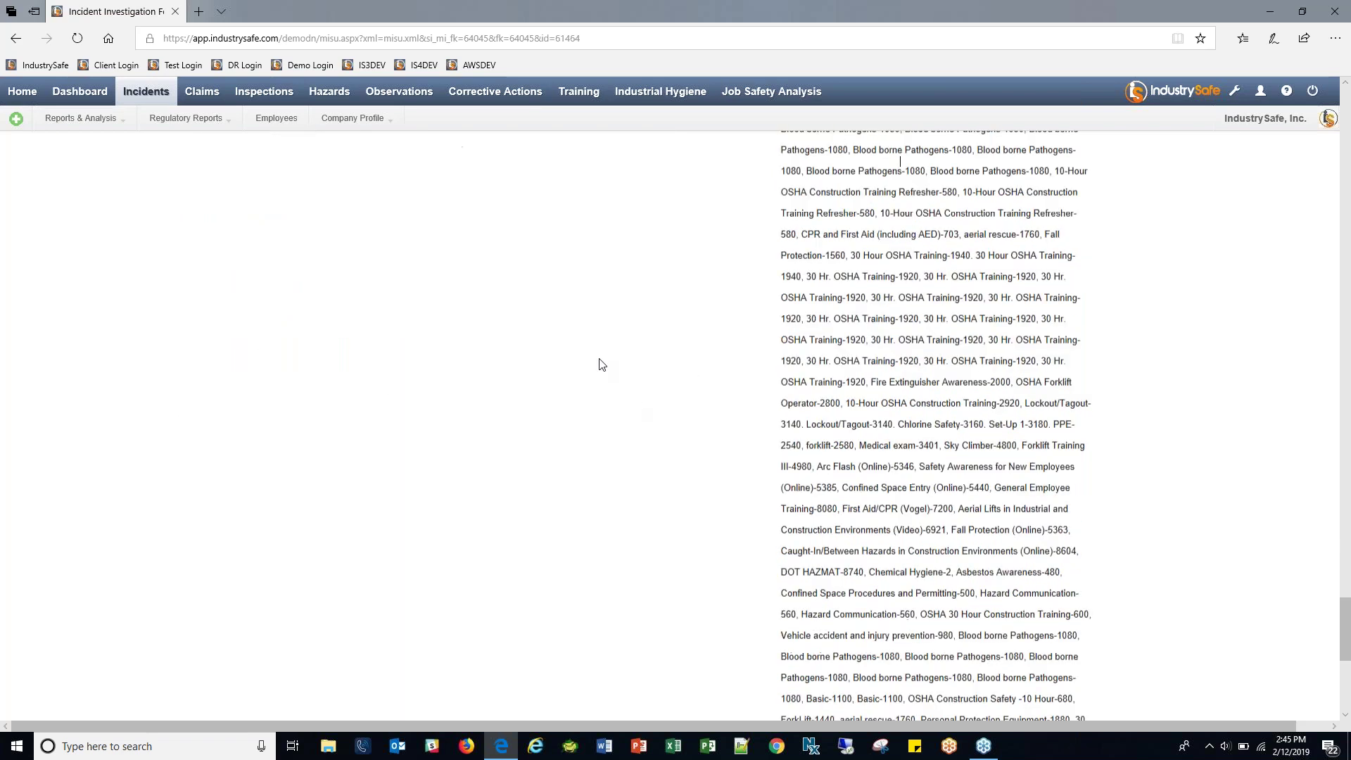
{"action": "scroll", "coordinate": [598, 365], "scroll_direction": "down", "scroll_amount": 5}
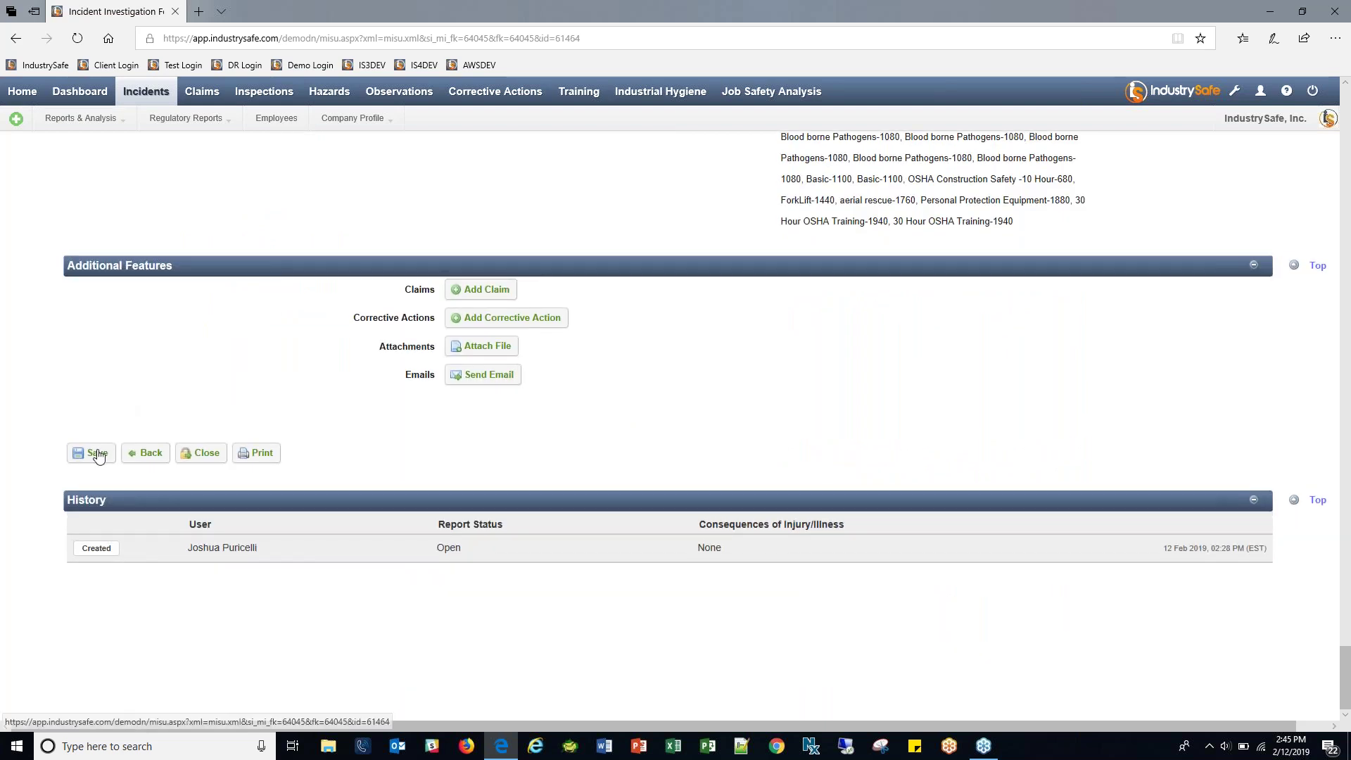
{"action": "left_click", "coordinate": [216, 420]}
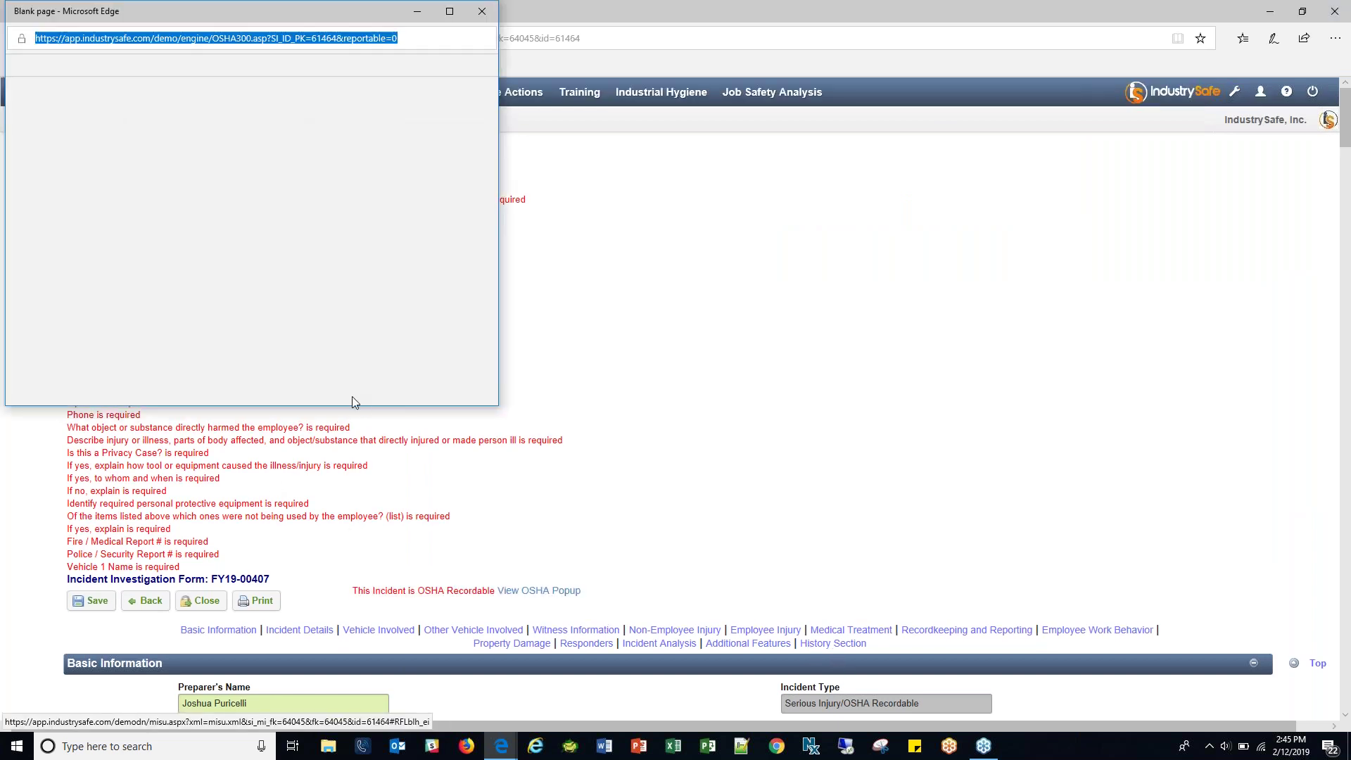
{"action": "left_click", "coordinate": [53, 190]}
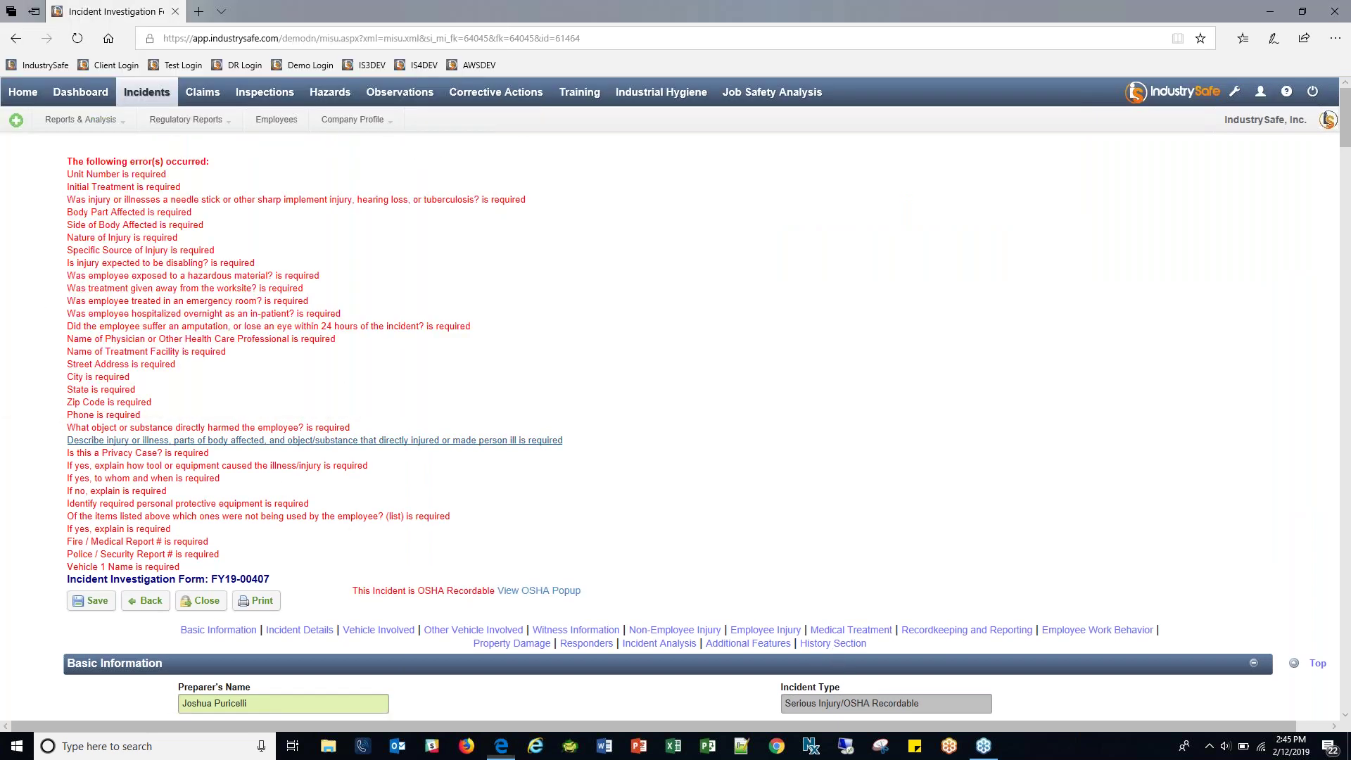
{"action": "left_click", "coordinate": [772, 645]}
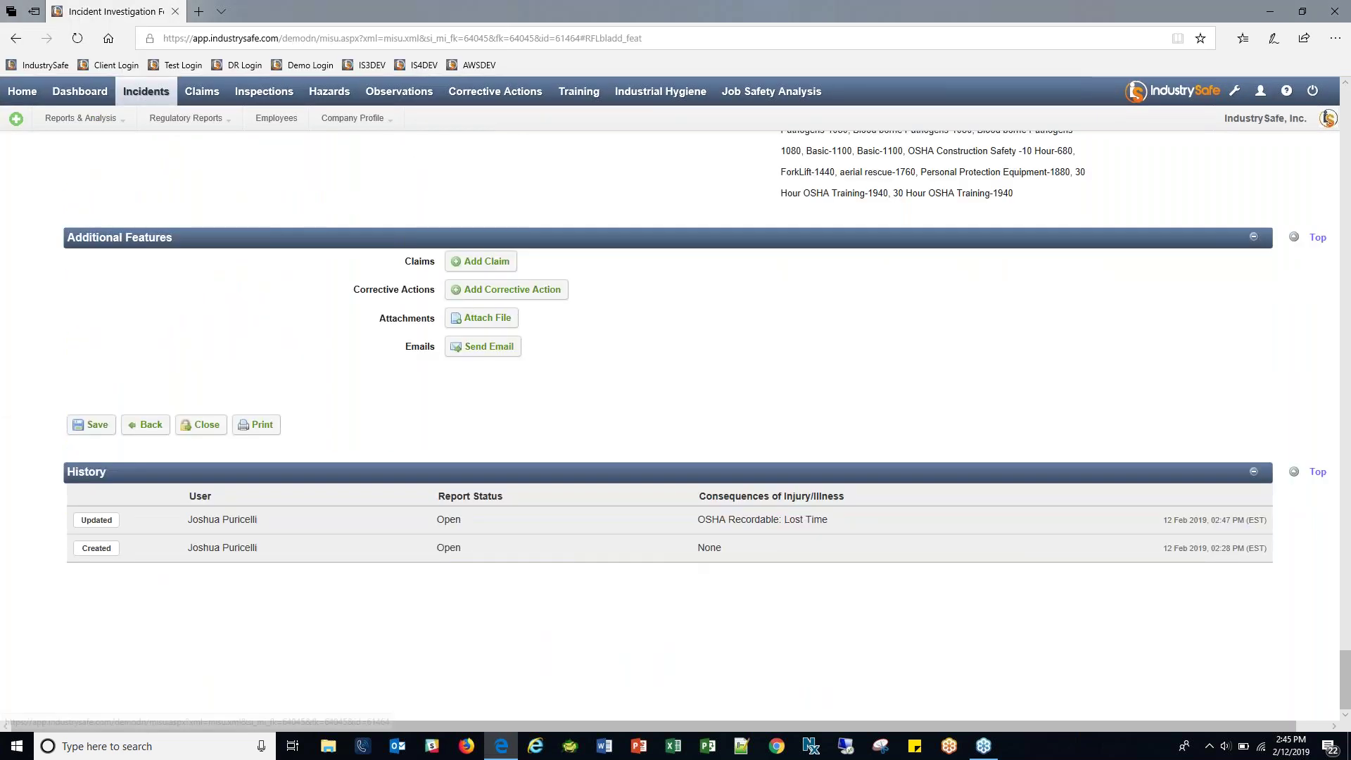
{"action": "left_click", "coordinate": [484, 322]}
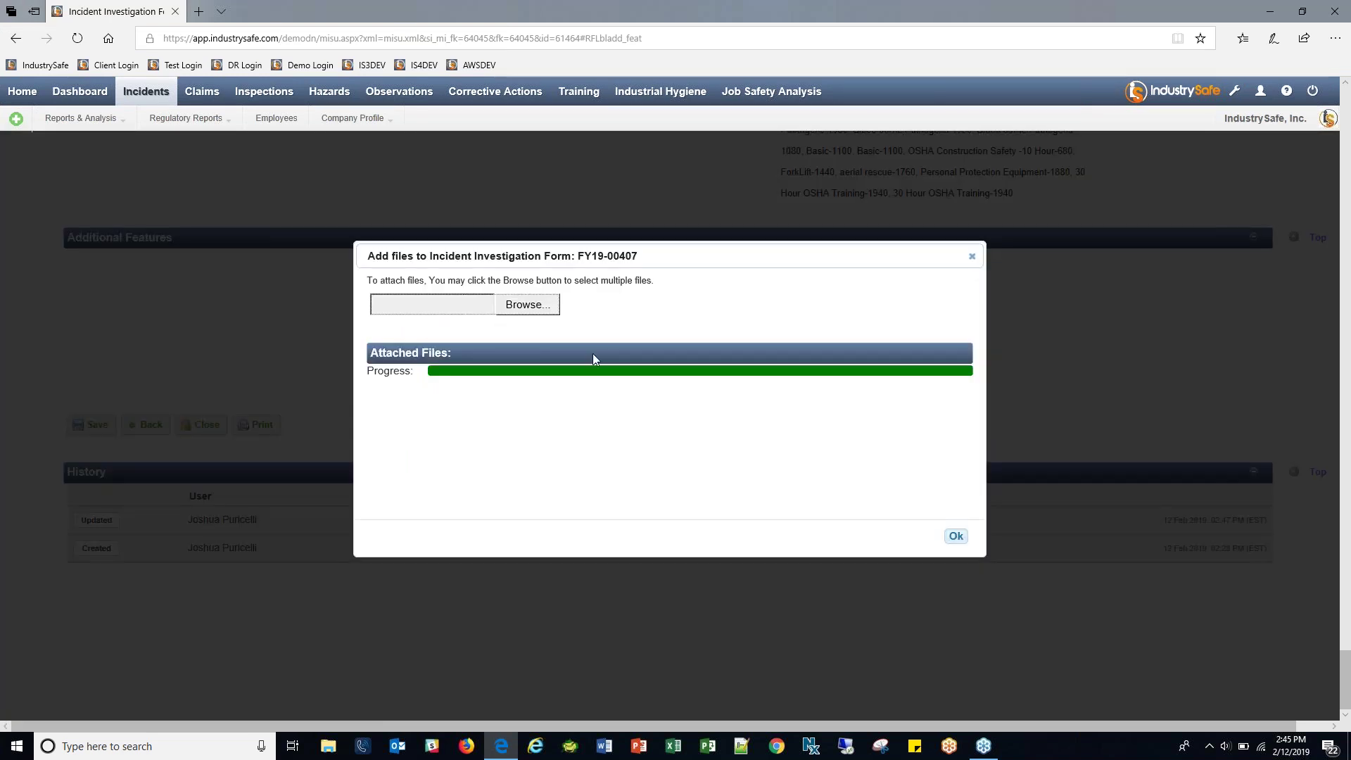
{"action": "left_click", "coordinate": [549, 306]}
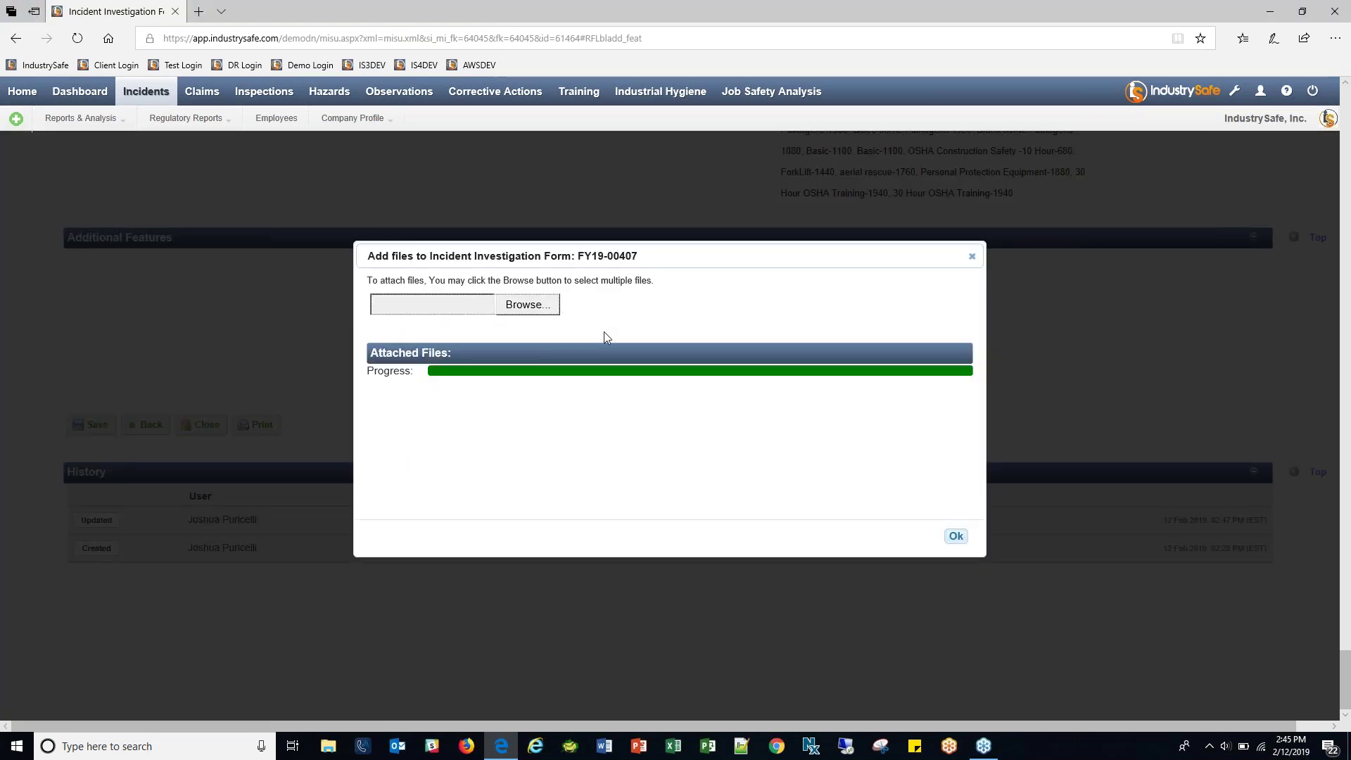
{"action": "left_click", "coordinate": [197, 97]}
{"action": "left_click", "coordinate": [201, 112], "text": "ctrl"}
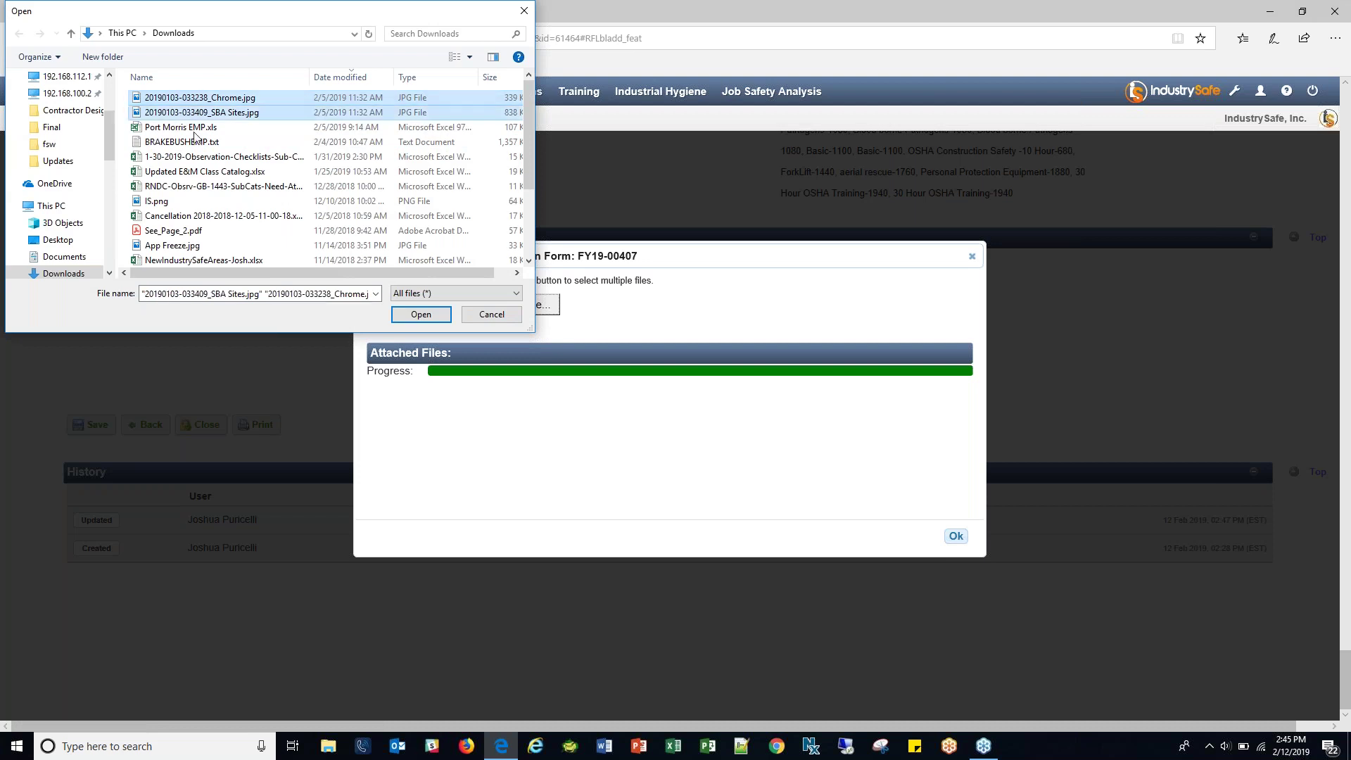
{"action": "left_click", "coordinate": [421, 314]}
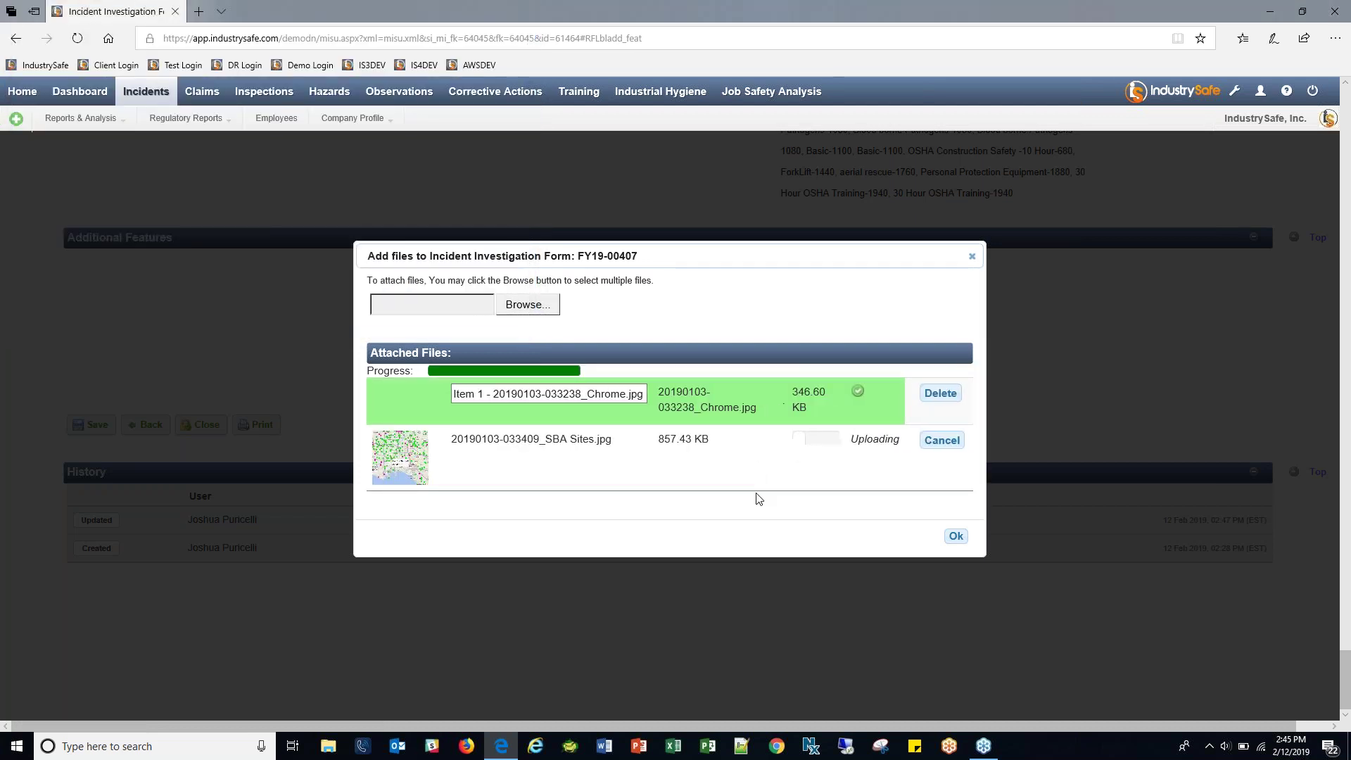
Caption the first photo as the employee's car and the second 'Injury Photo', then confirm.
{"action": "left_click", "coordinate": [564, 396]}
{"action": "triple_click", "coordinate": [565, 395]}
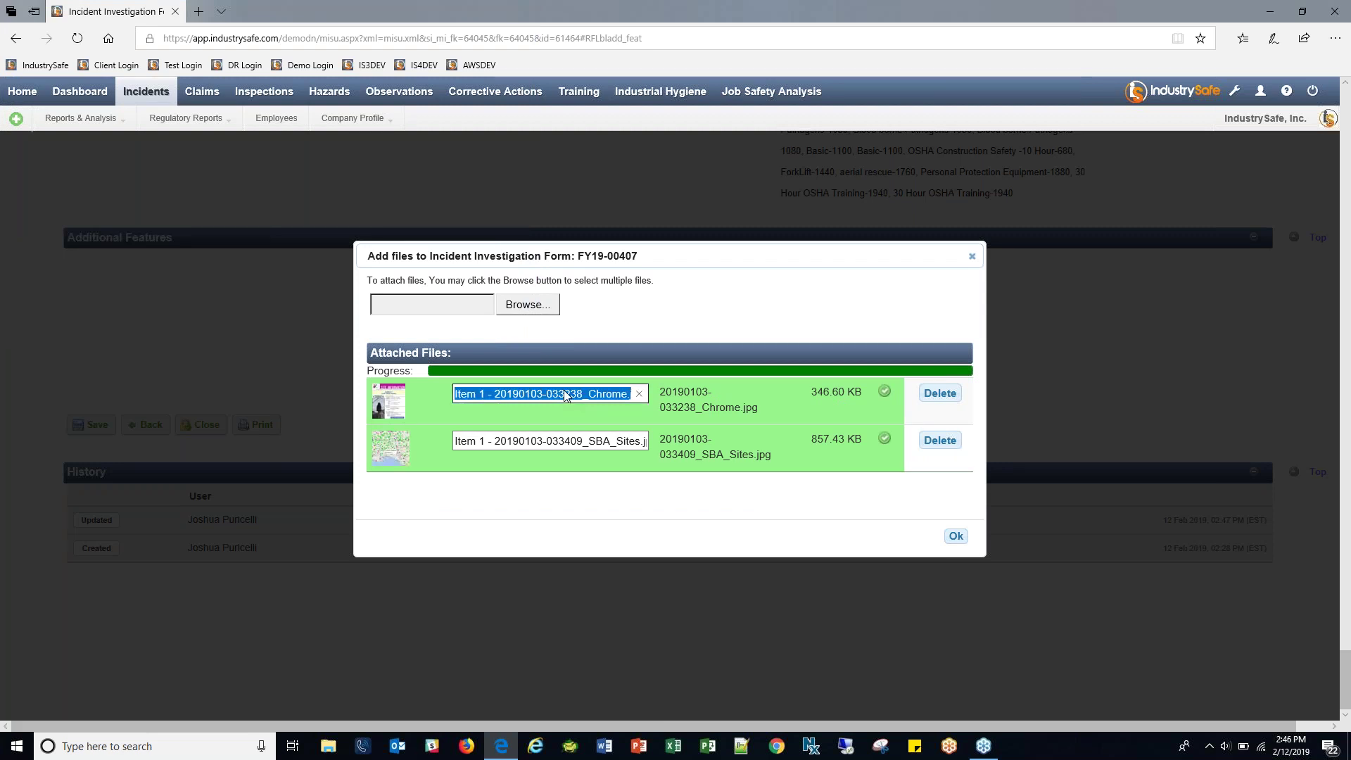
{"action": "left_click", "coordinate": [564, 395]}
{"action": "key", "text": "BackSpace"}
{"action": "key", "text": "BackSpace"}
{"action": "key", "text": "BackSpace"}
{"action": "key", "text": "BackSpace"}
{"action": "key", "text": "BackSpace"}
{"action": "key", "text": "BackSpace"}
{"action": "type", "text": "CI"}
{"action": "double_click", "coordinate": [541, 395]}
{"action": "triple_click", "coordinate": [542, 395]}
{"action": "left_click", "coordinate": [542, 395]}
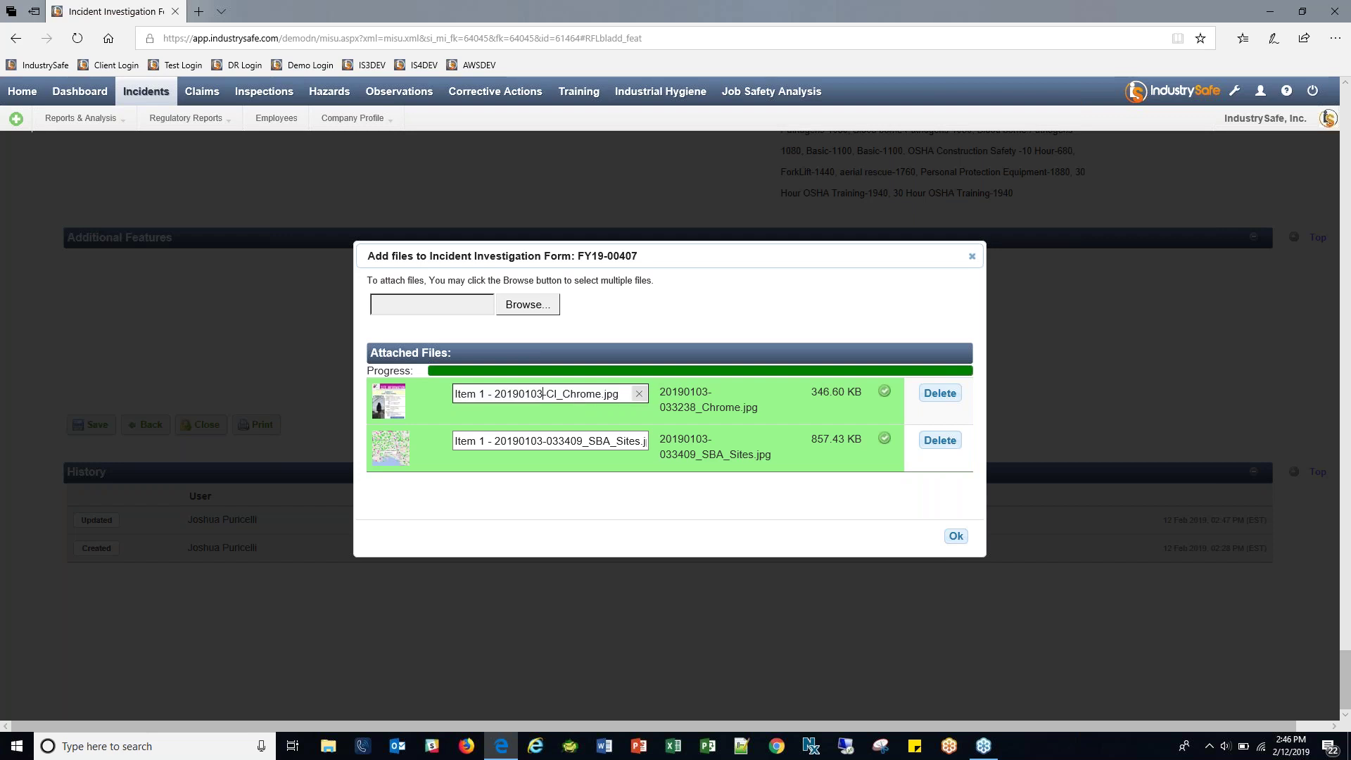
{"action": "left_click", "coordinate": [640, 394]}
{"action": "type", "text": "Clare's Car"}
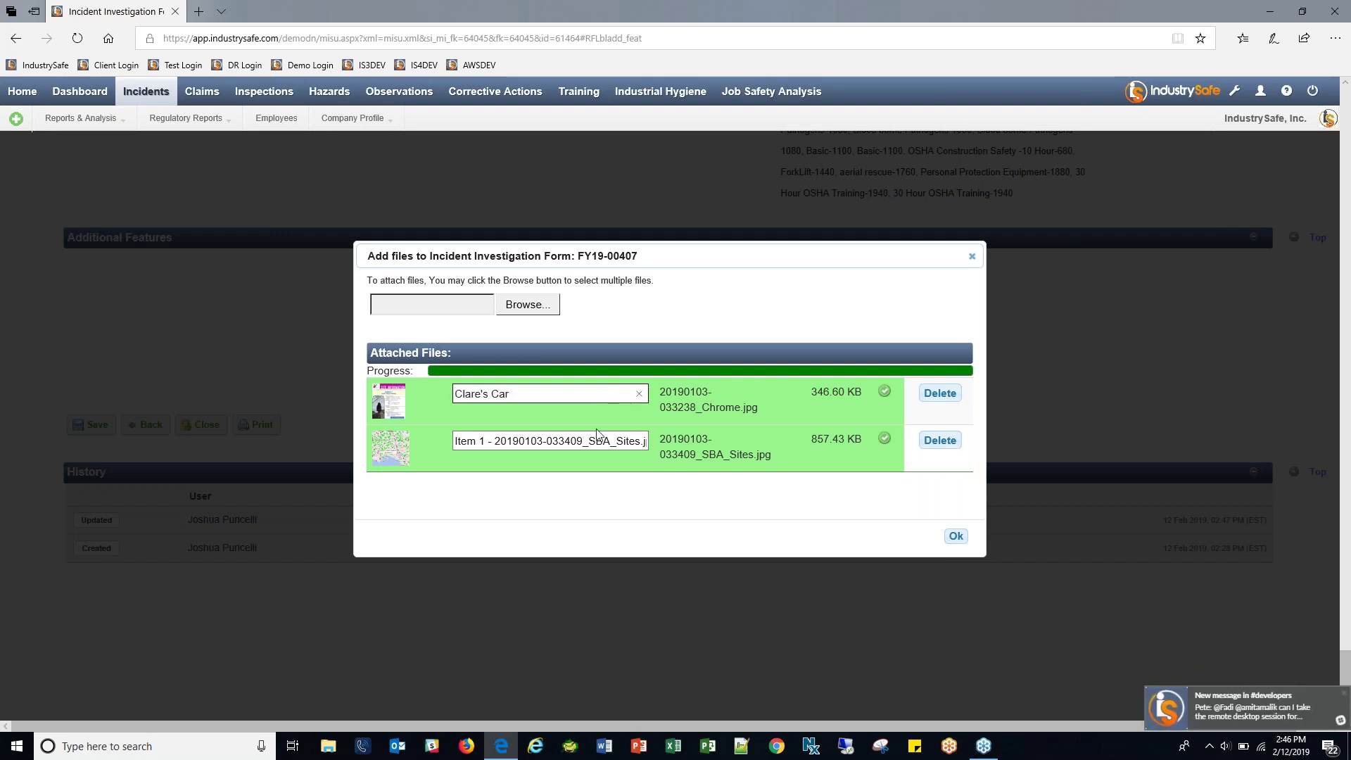
{"action": "left_click", "coordinate": [578, 441]}
{"action": "type", "text": "Injury Photo"}
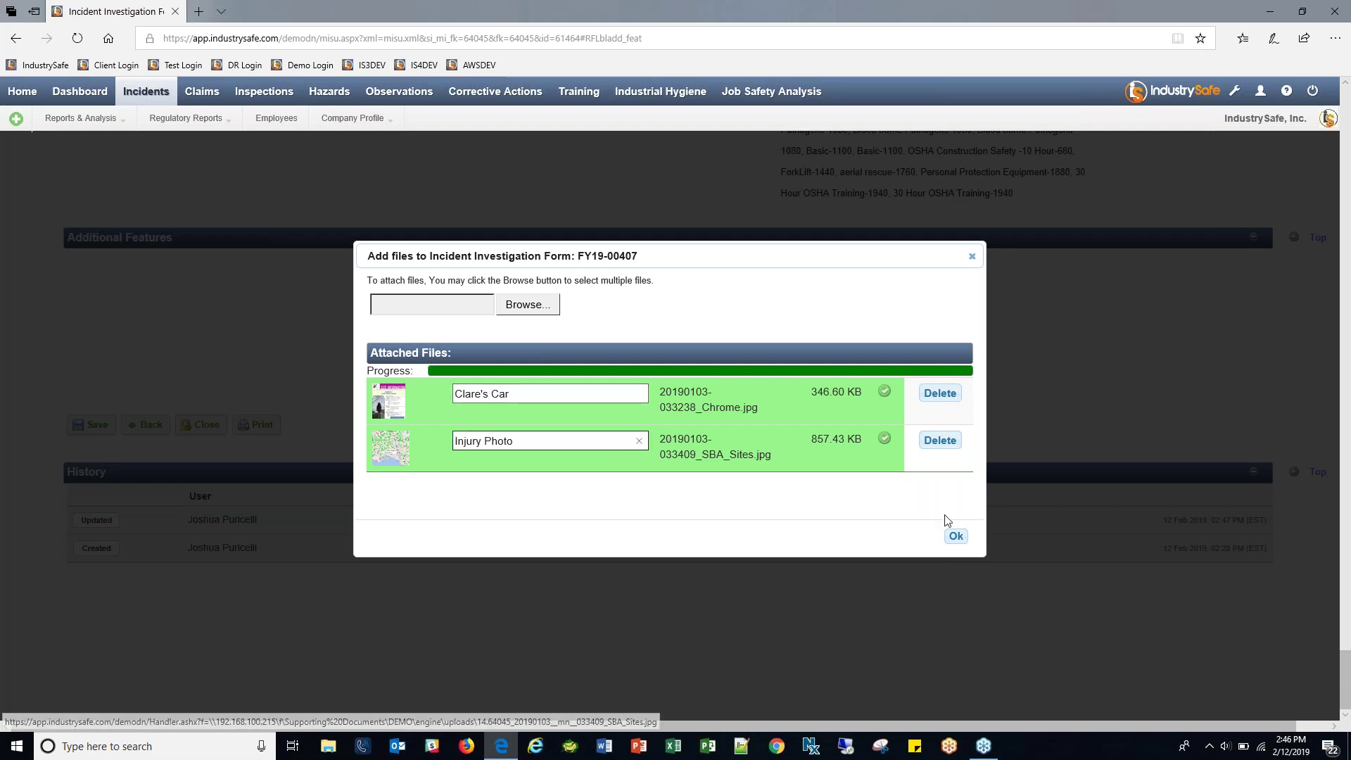
{"action": "left_click", "coordinate": [954, 536]}
{"action": "mouse_move", "coordinate": [599, 322]}
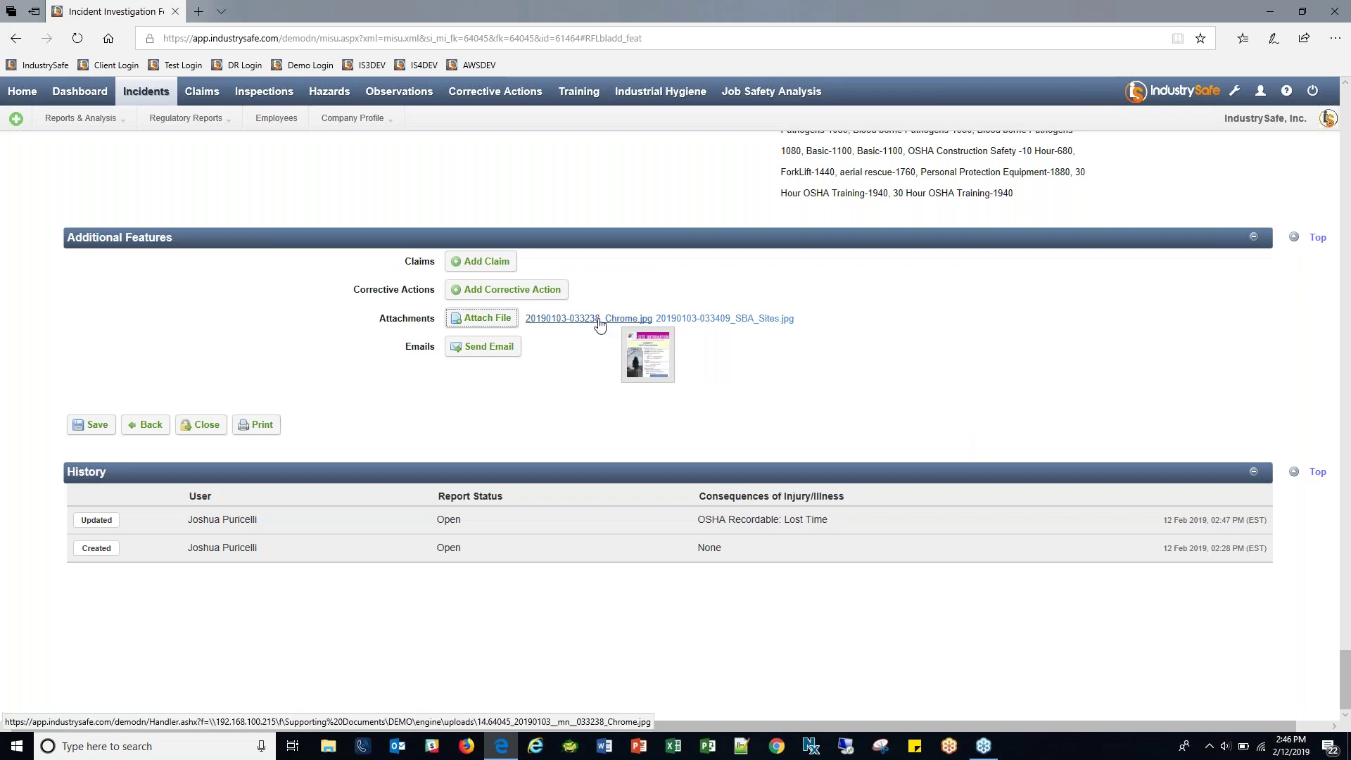
{"action": "mouse_move", "coordinate": [703, 318]}
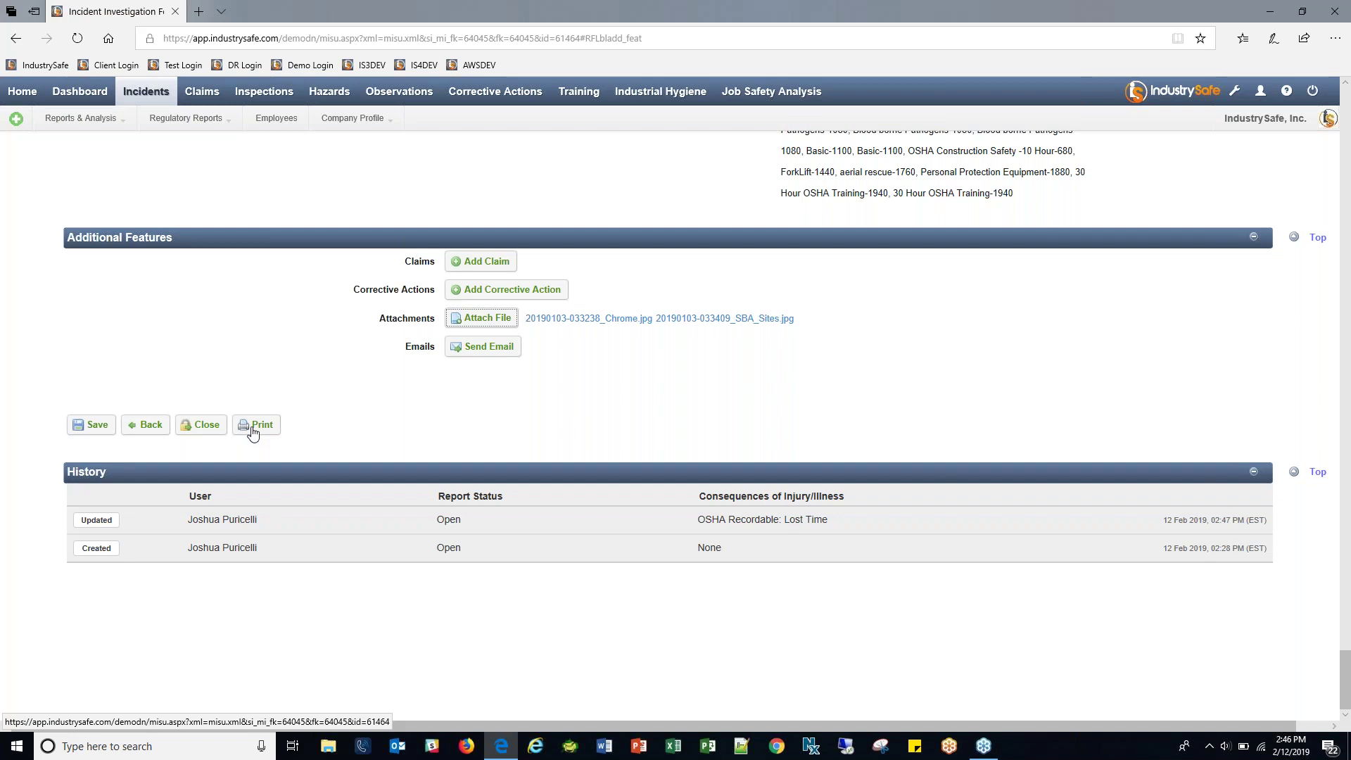
Start a new corrective action for the incident and dismiss the OSHA recordable notice.
{"action": "left_click", "coordinate": [487, 294]}
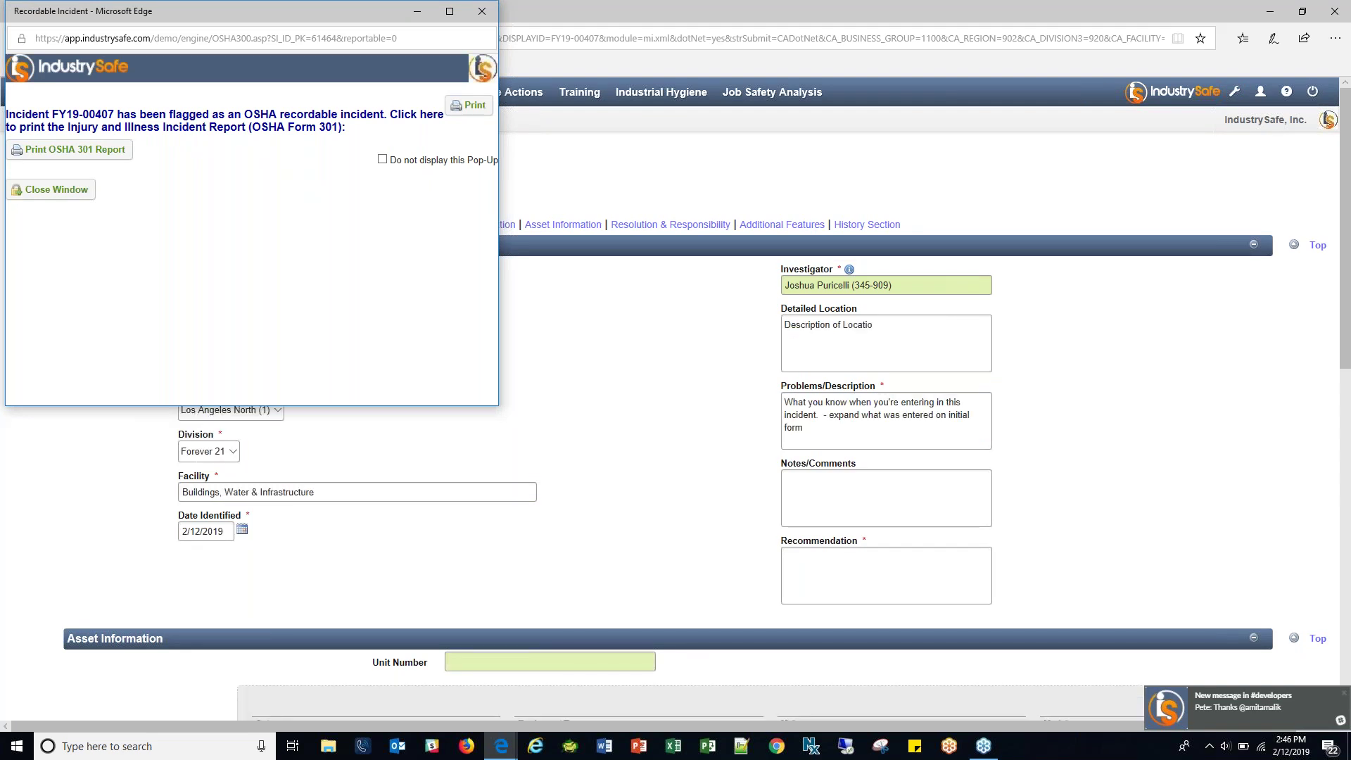
{"action": "left_click", "coordinate": [71, 194]}
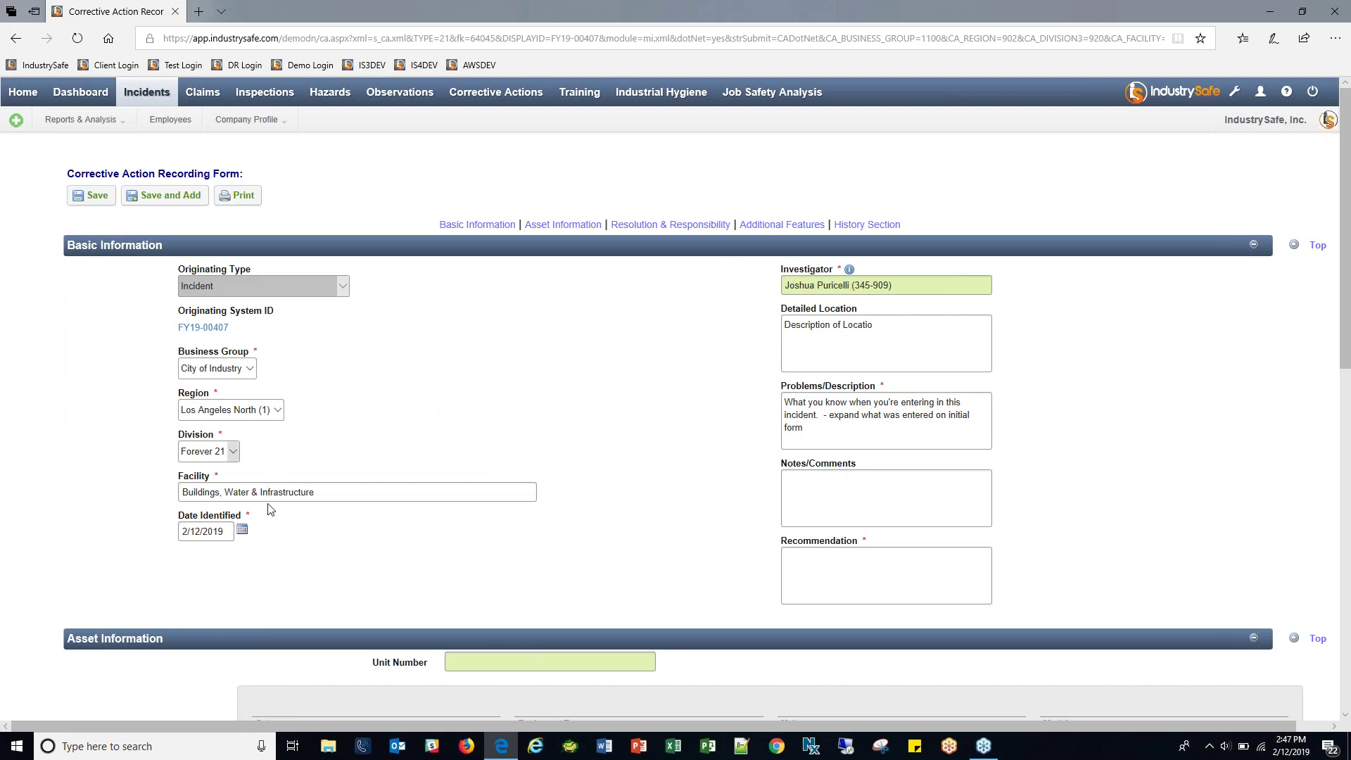
{"action": "left_click", "coordinate": [368, 494]}
{"action": "left_click", "coordinate": [453, 417]}
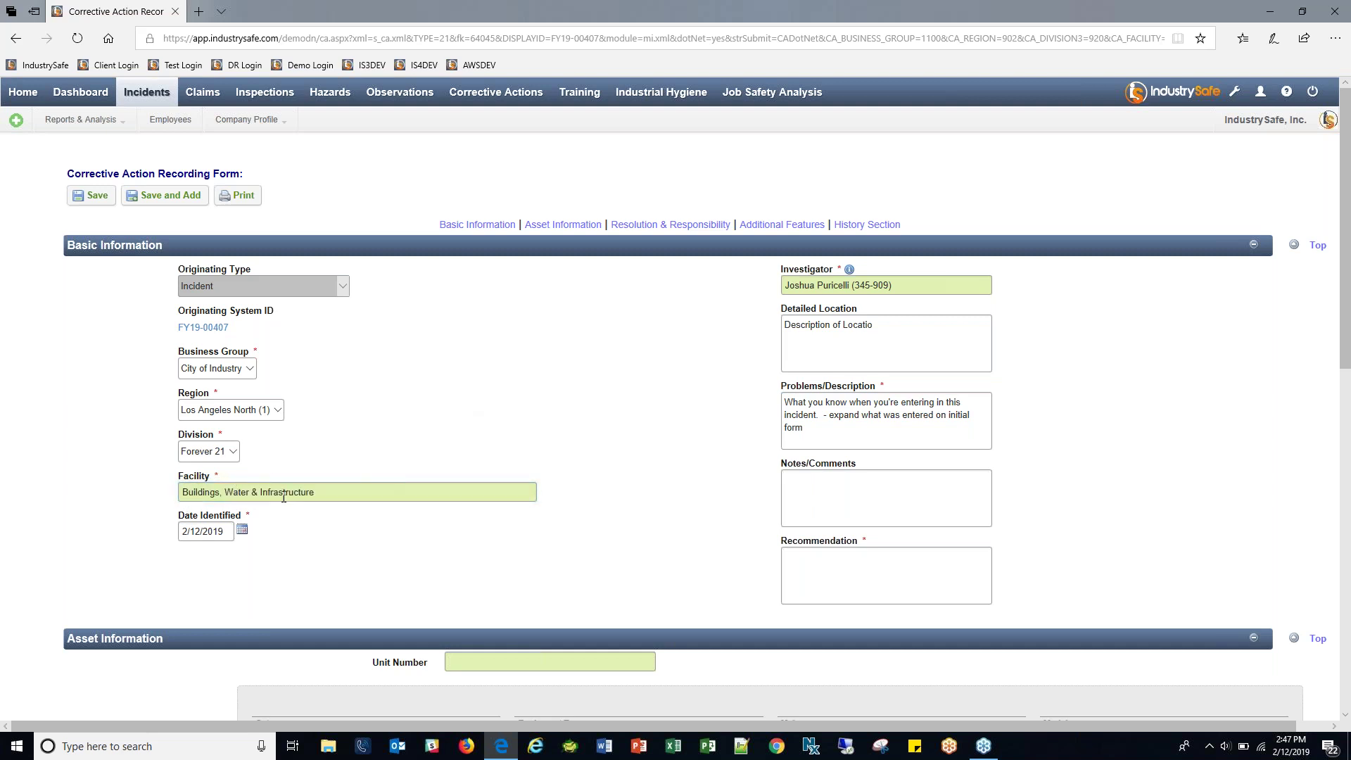
Enter 'give some recommendation' as the corrective action's Recommendation.
{"action": "triple_click", "coordinate": [891, 332]}
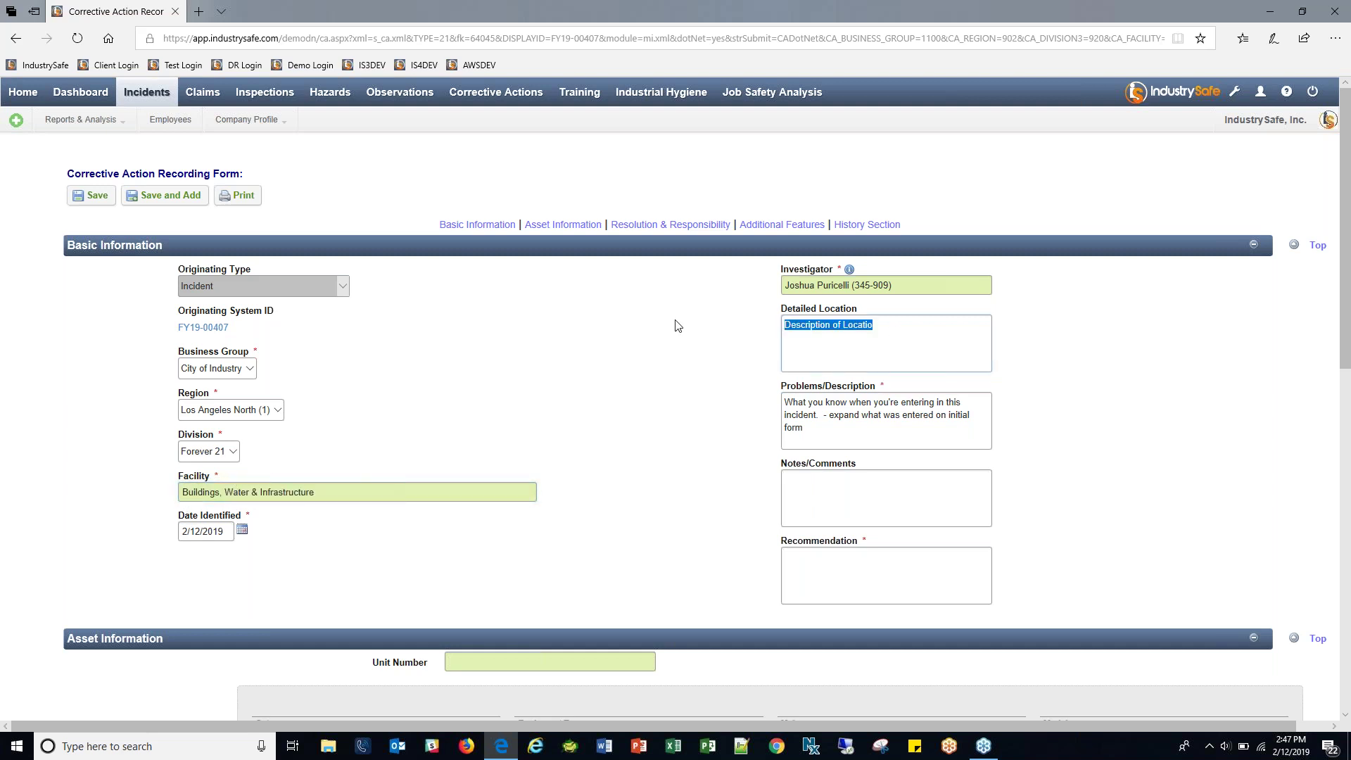
{"action": "triple_click", "coordinate": [875, 437]}
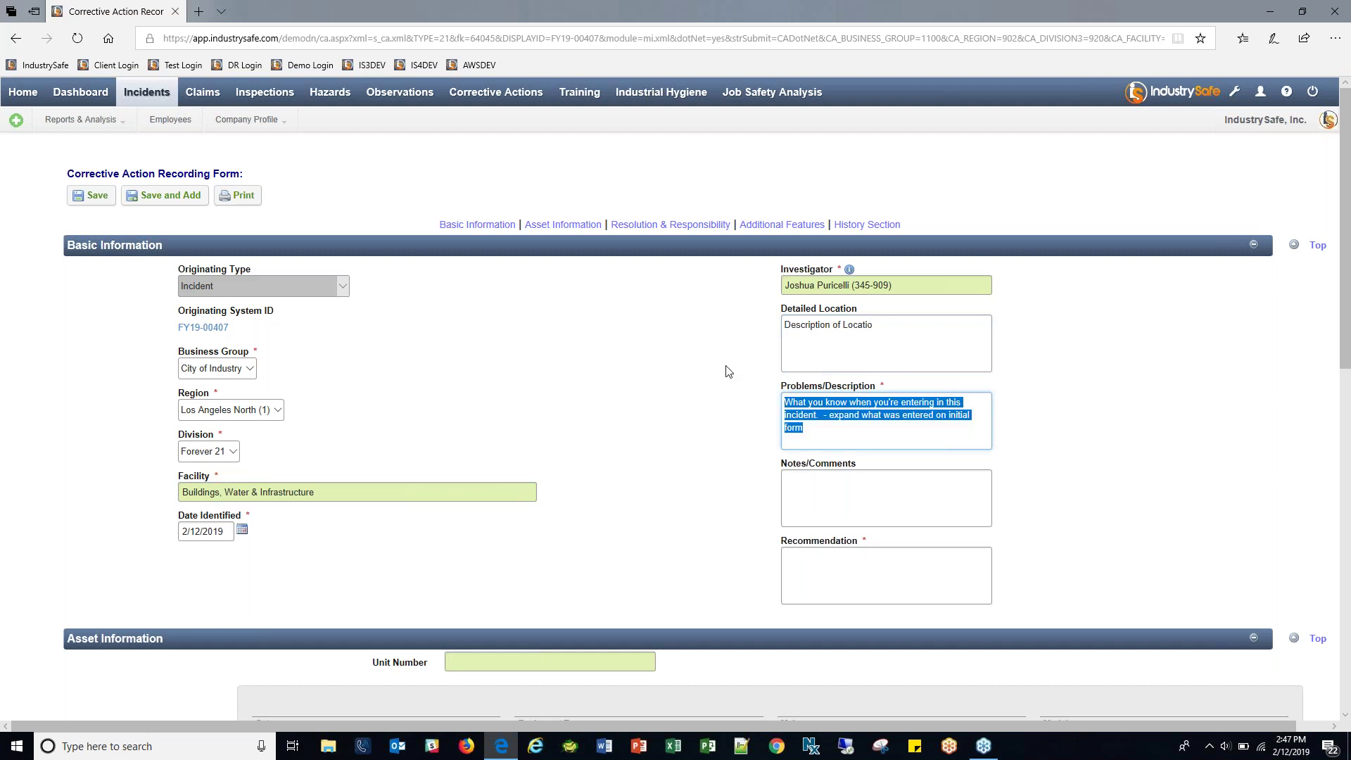
{"action": "scroll", "coordinate": [796, 444], "scroll_direction": "down", "scroll_amount": 2}
{"action": "left_click", "coordinate": [821, 464]}
{"action": "type", "text": "give some re"}
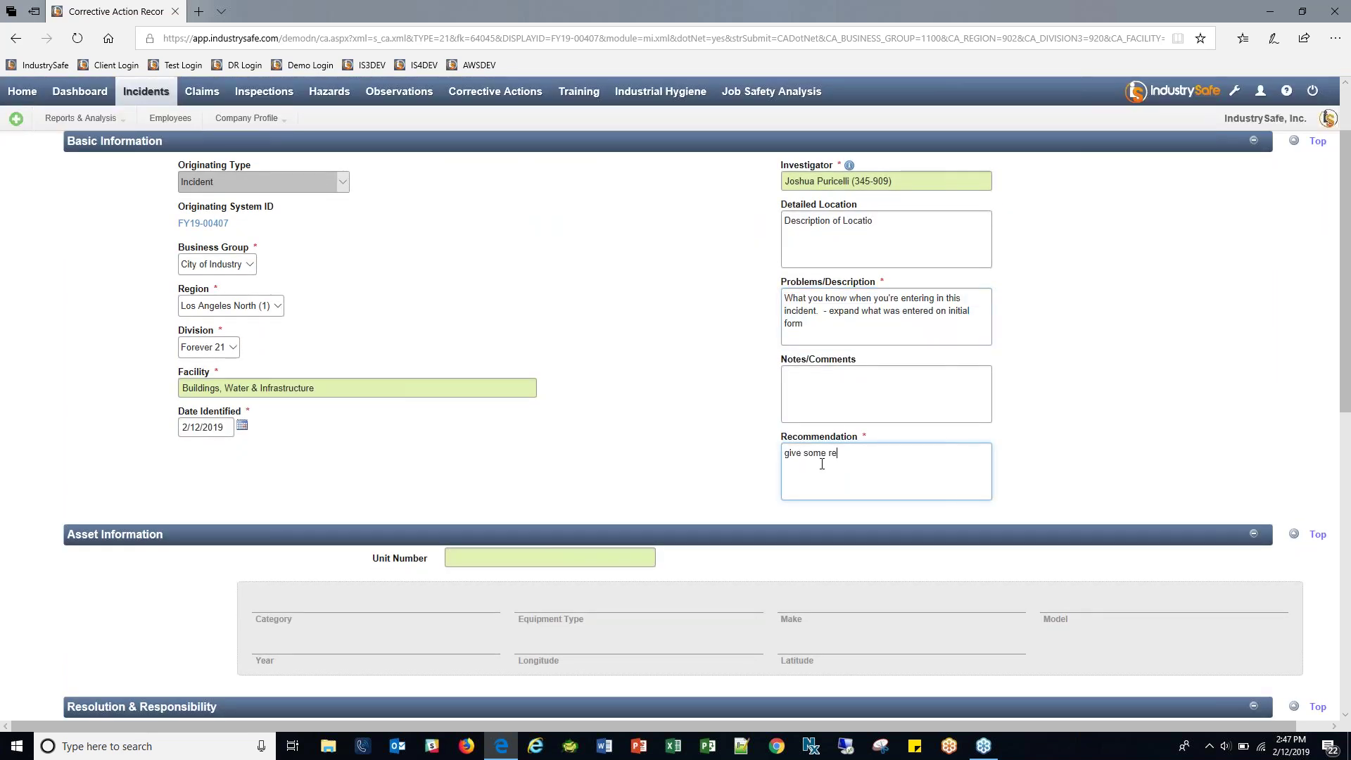
{"action": "type", "text": "commendation"}
{"action": "scroll", "coordinate": [709, 401], "scroll_direction": "down", "scroll_amount": 5}
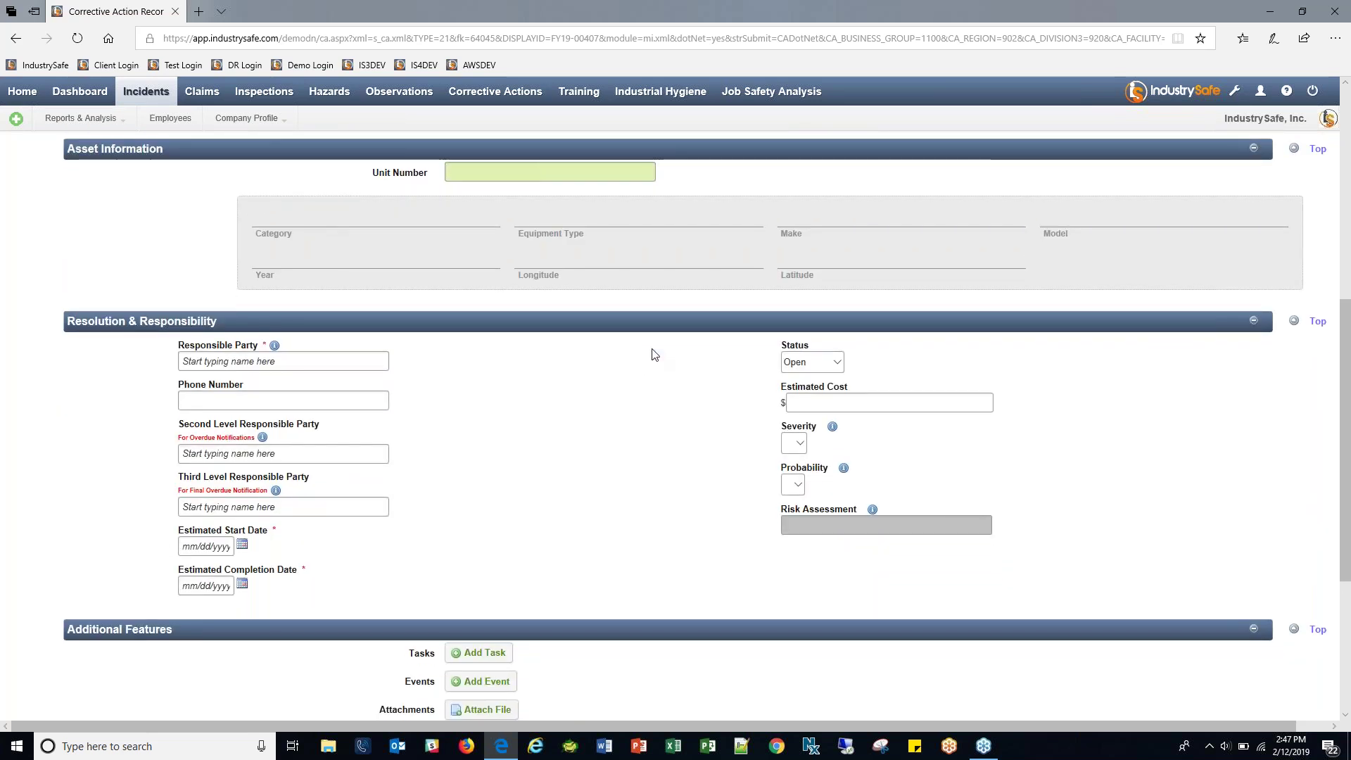
Choose the Responsible Party by searching for the employee's surname.
{"action": "left_click", "coordinate": [276, 363]}
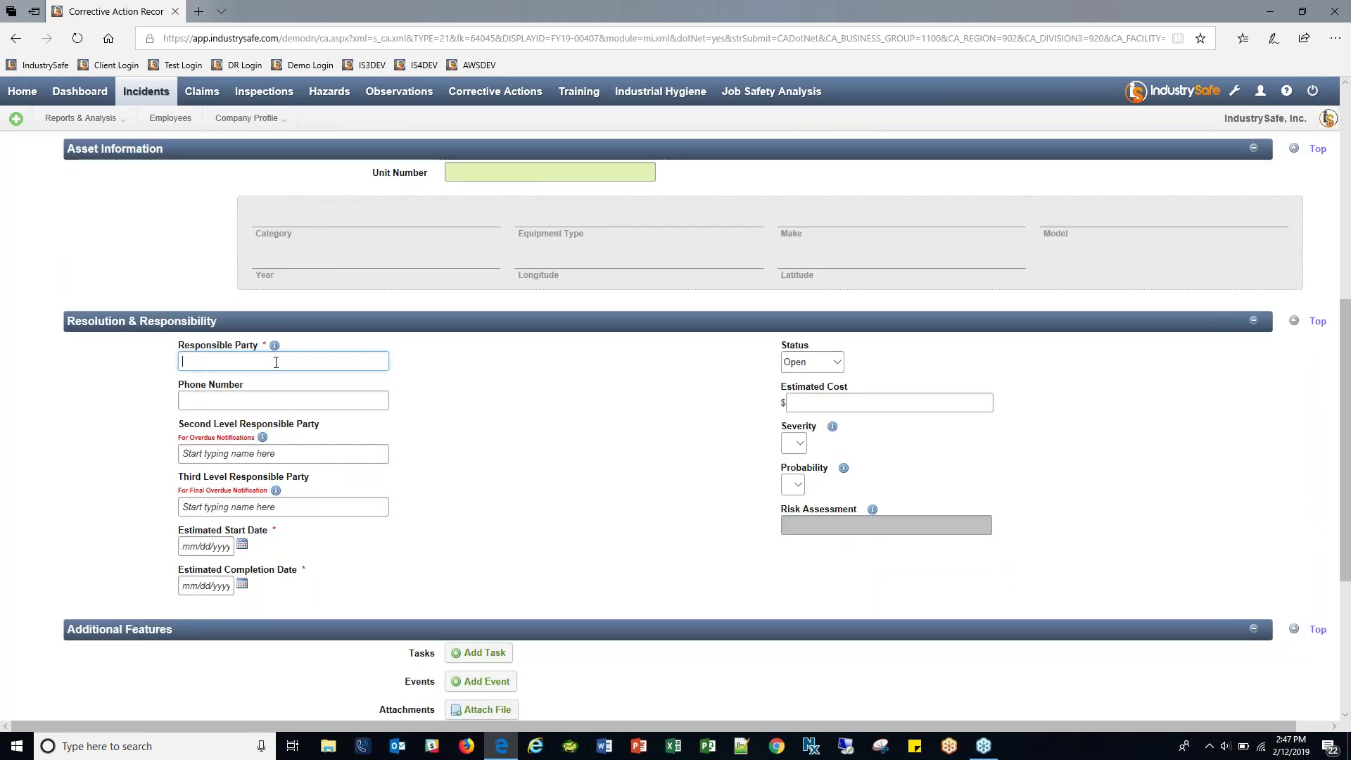
{"action": "type", "text": "Epstein"}
{"action": "left_click", "coordinate": [265, 394]}
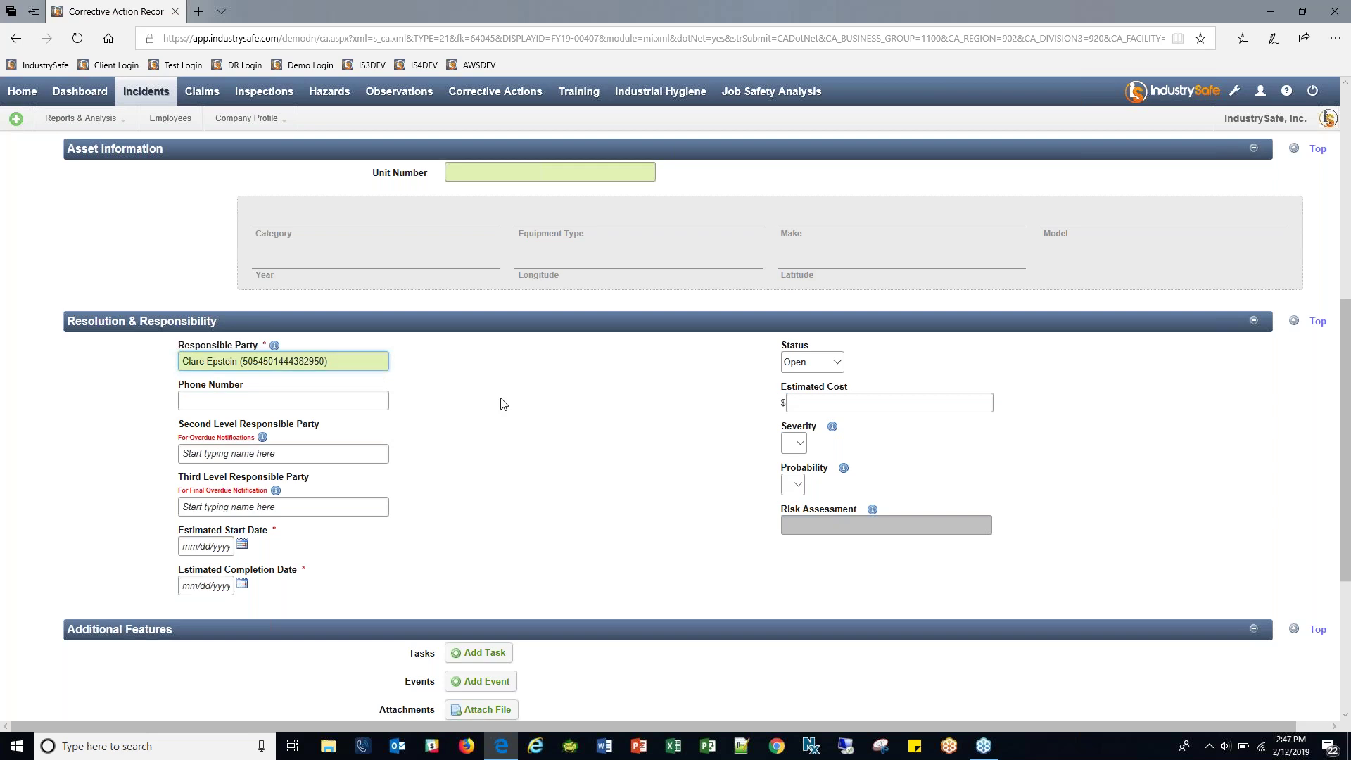
Set the estimated start date to 2/12/2019 and completion date to 2/15/2019.
{"action": "left_click", "coordinate": [242, 545]}
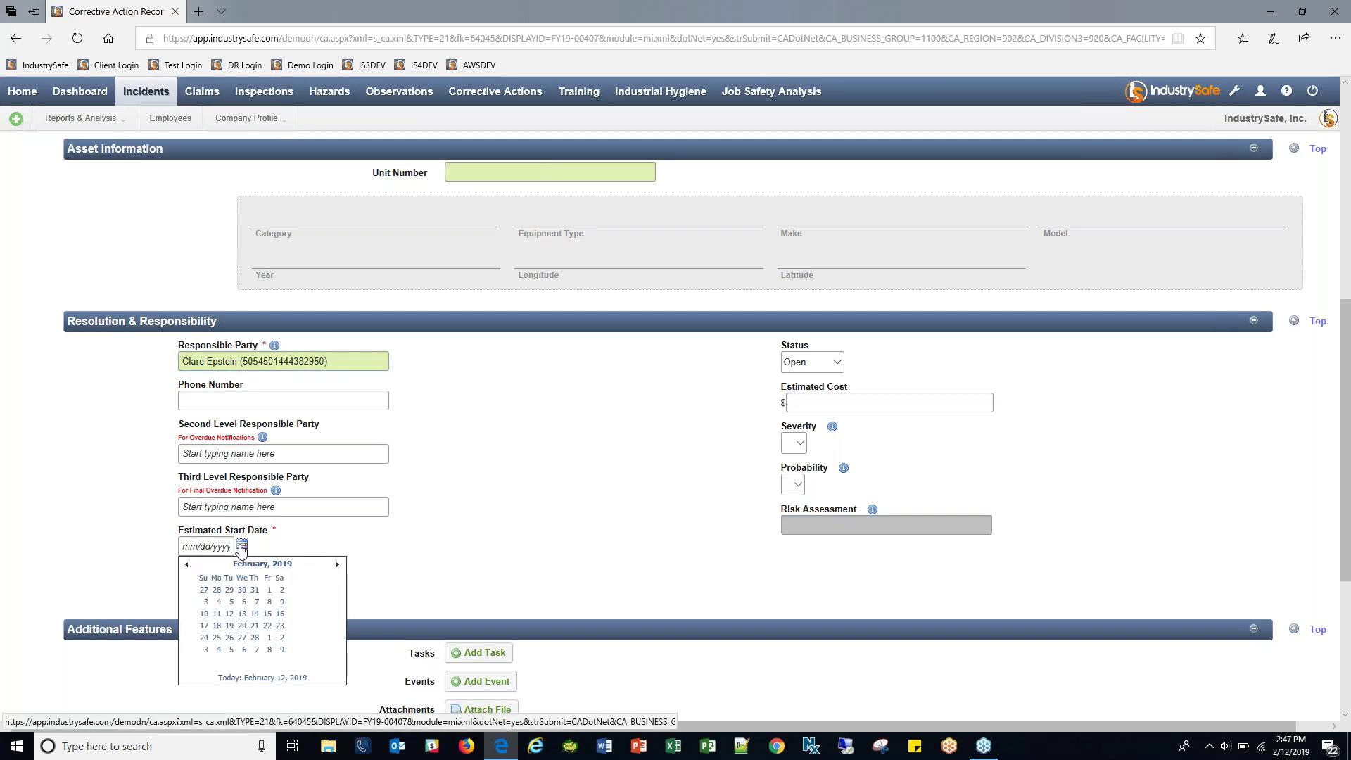
{"action": "left_click", "coordinate": [268, 668]}
{"action": "left_click", "coordinate": [242, 583]}
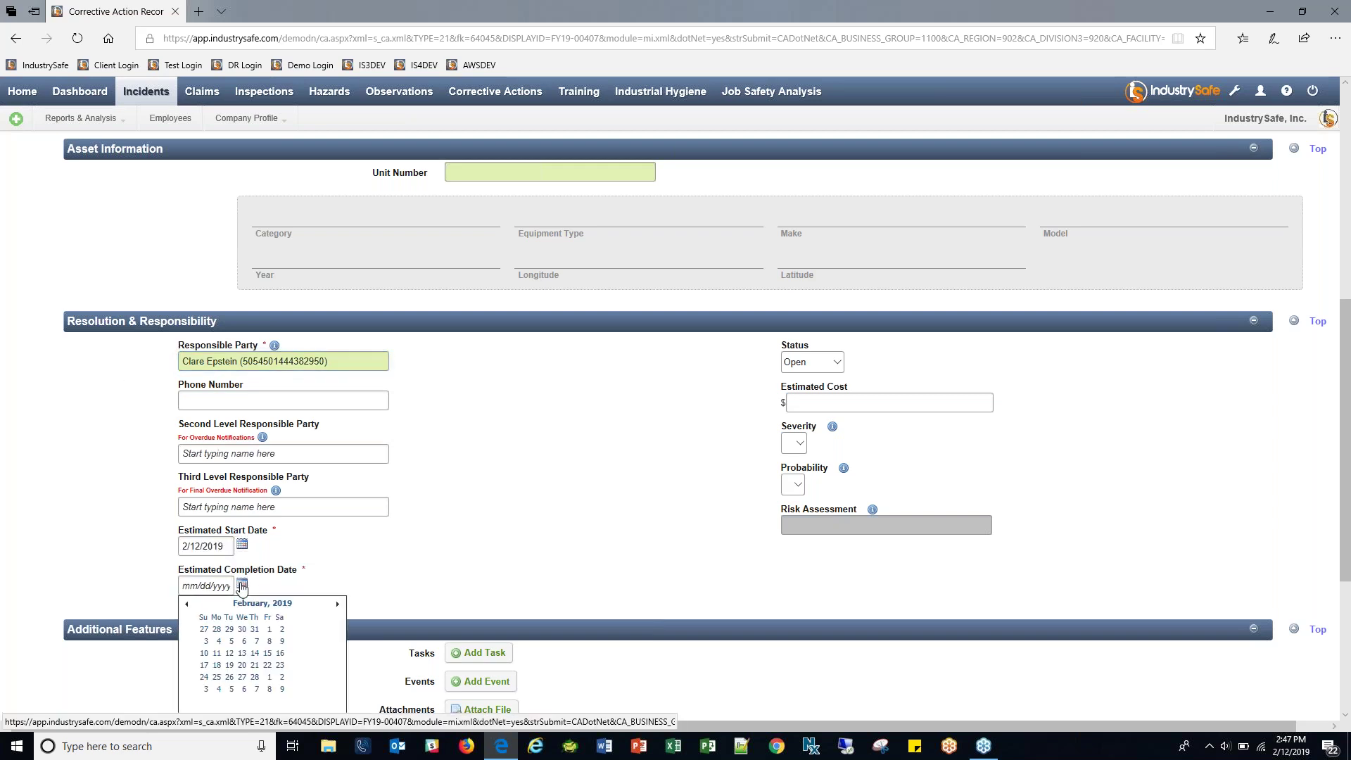
{"action": "left_click", "coordinate": [268, 653]}
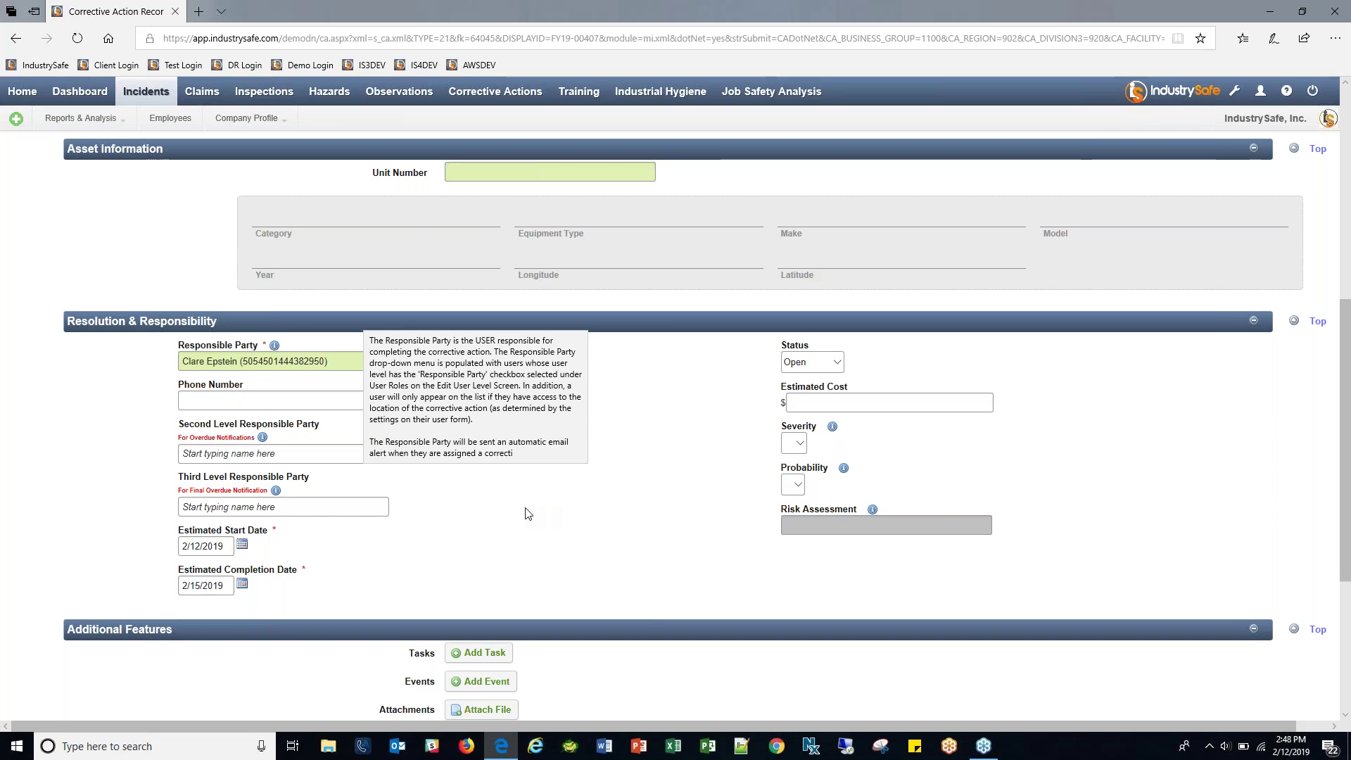
Choose the Second Level Responsible Party from the employee search.
{"action": "left_click", "coordinate": [282, 453]}
{"action": "type", "text": "Puricelli"}
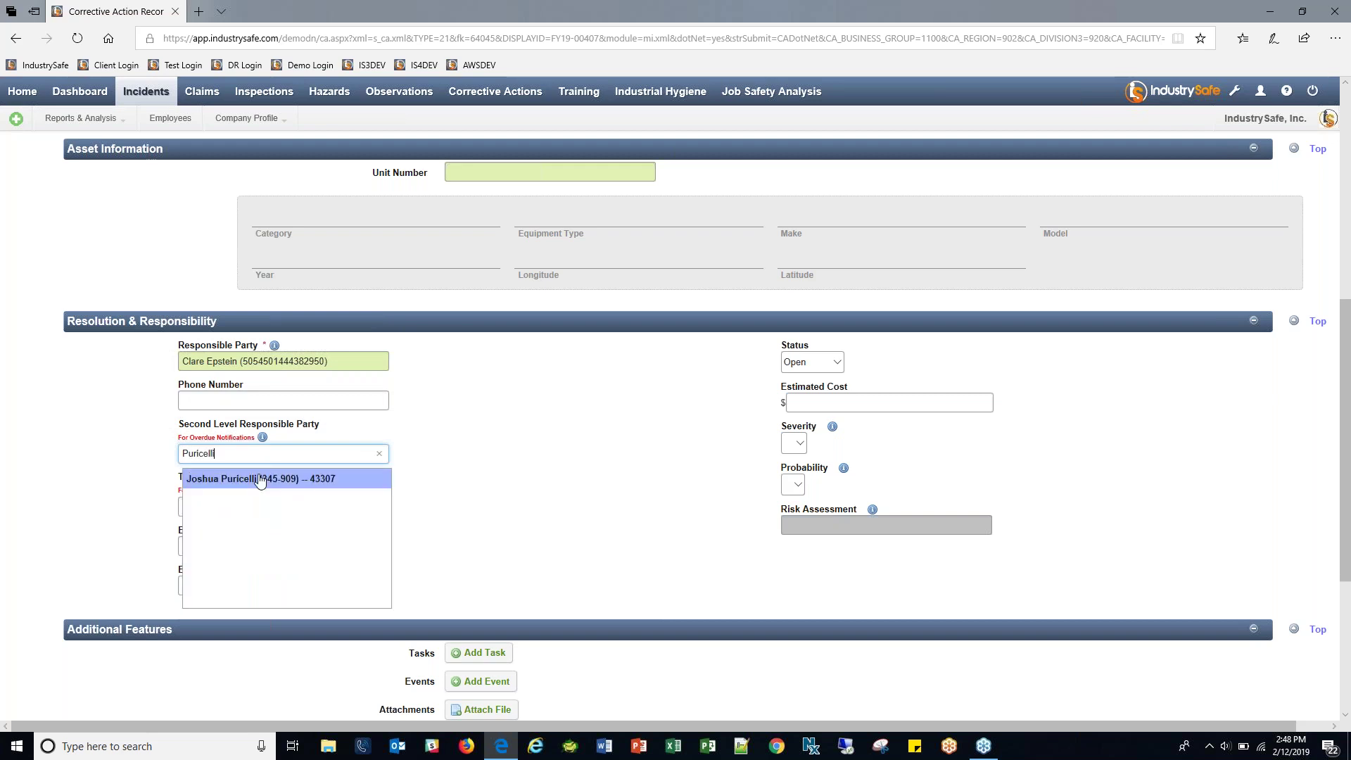
{"action": "left_click", "coordinate": [256, 479]}
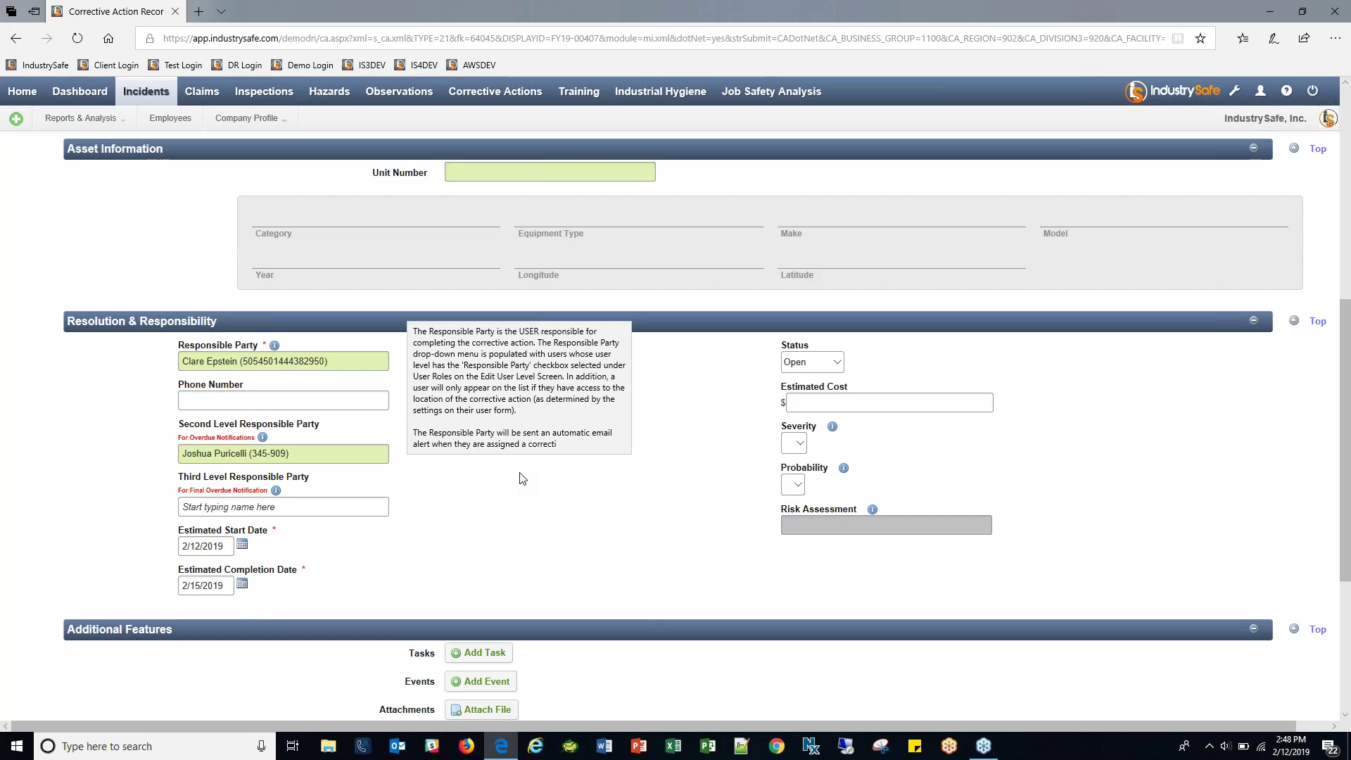
{"action": "scroll", "coordinate": [534, 478], "scroll_direction": "down", "scroll_amount": 4}
Save corrective action 57165 and return to incident FY19-00407 via its Originating System ID link.
{"action": "left_click", "coordinate": [91, 526]}
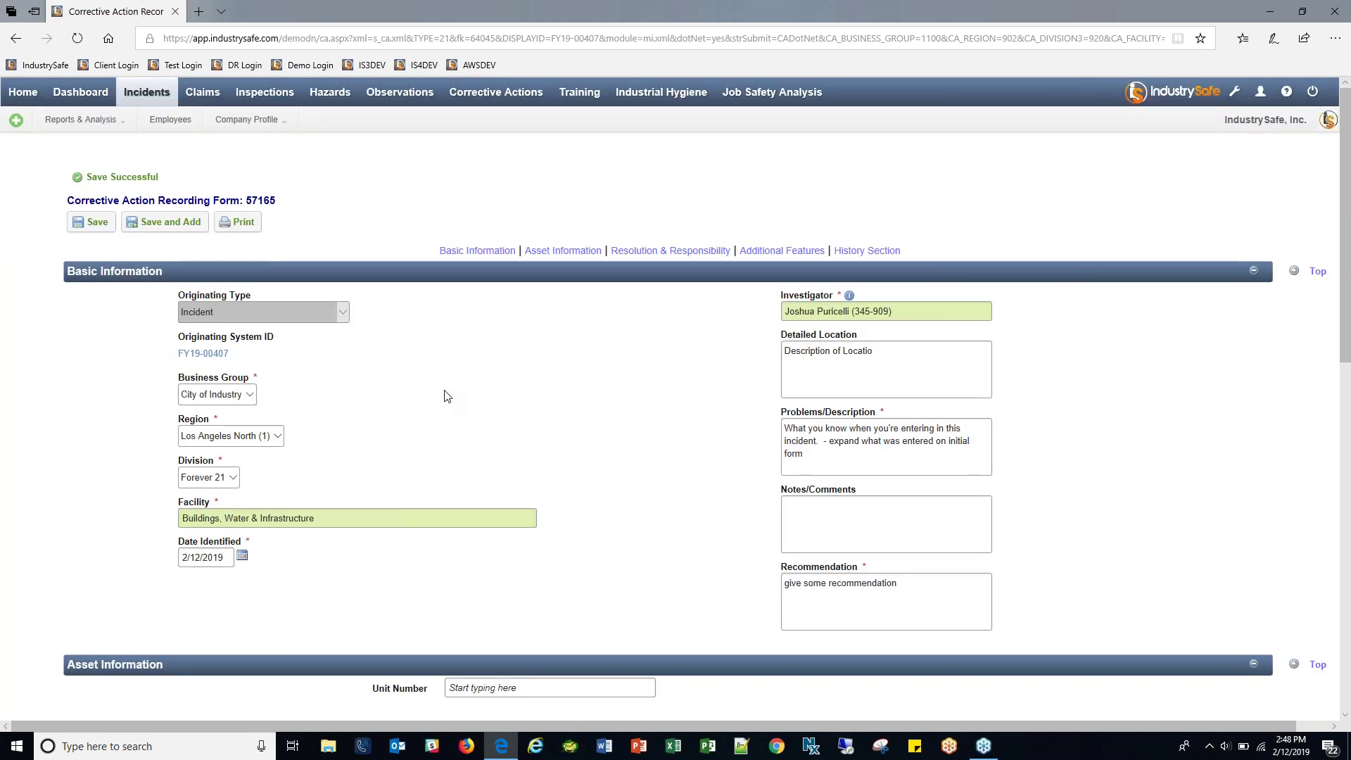
{"action": "left_click", "coordinate": [215, 355]}
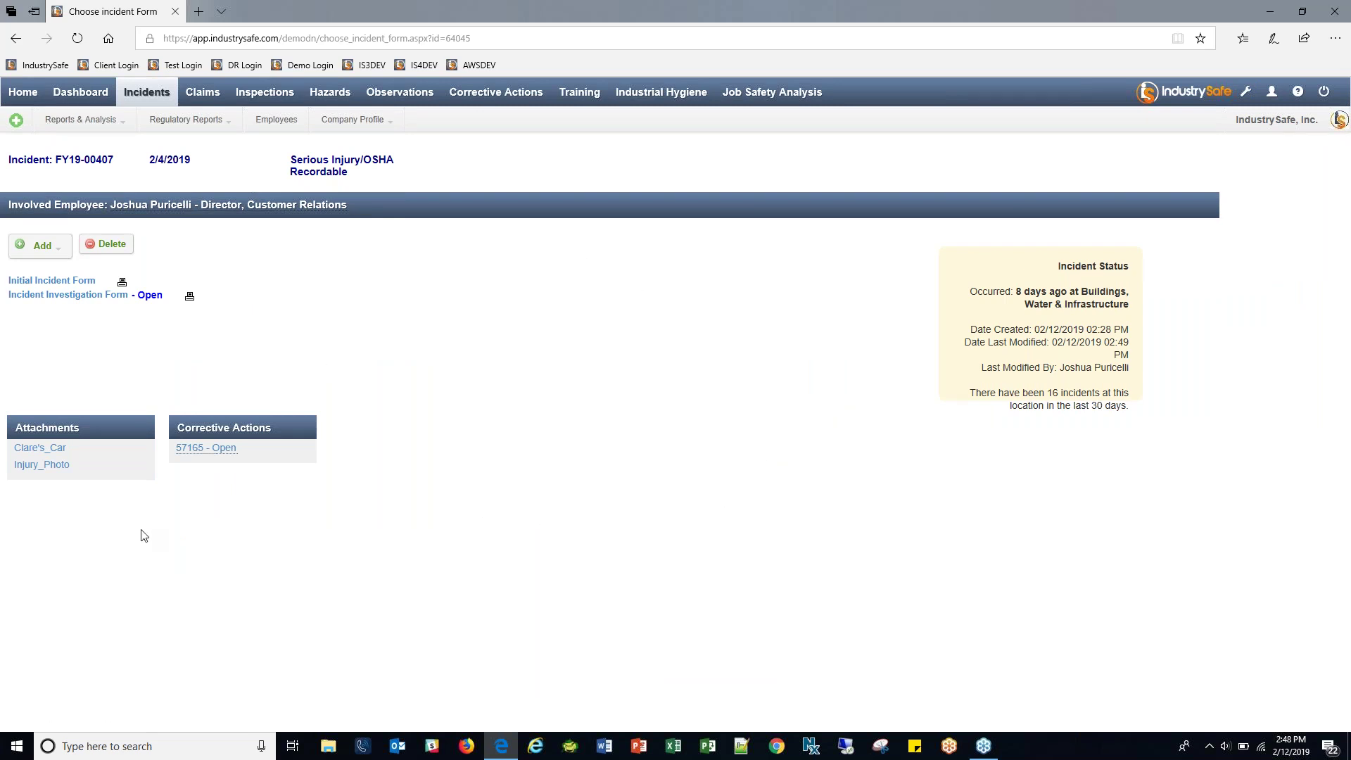
{"action": "mouse_move", "coordinate": [35, 456]}
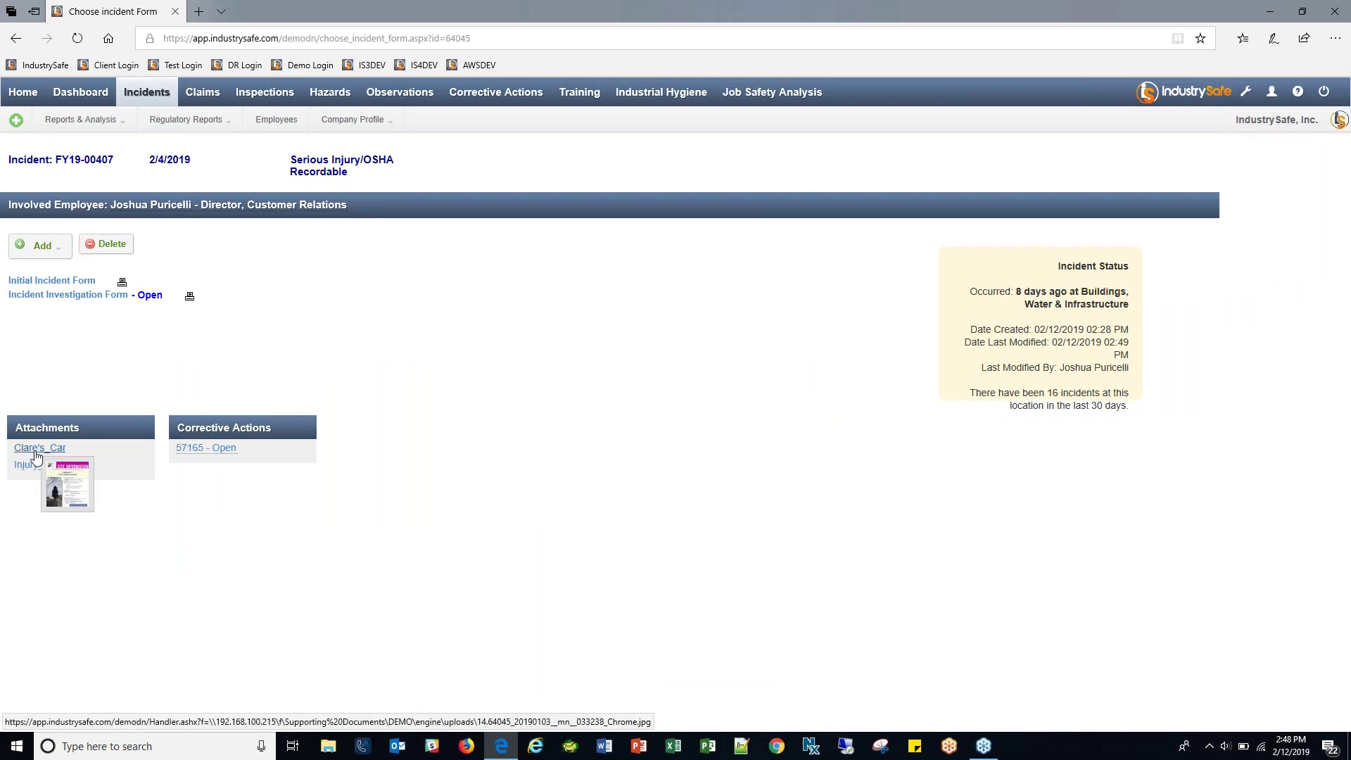
{"action": "mouse_move", "coordinate": [206, 449]}
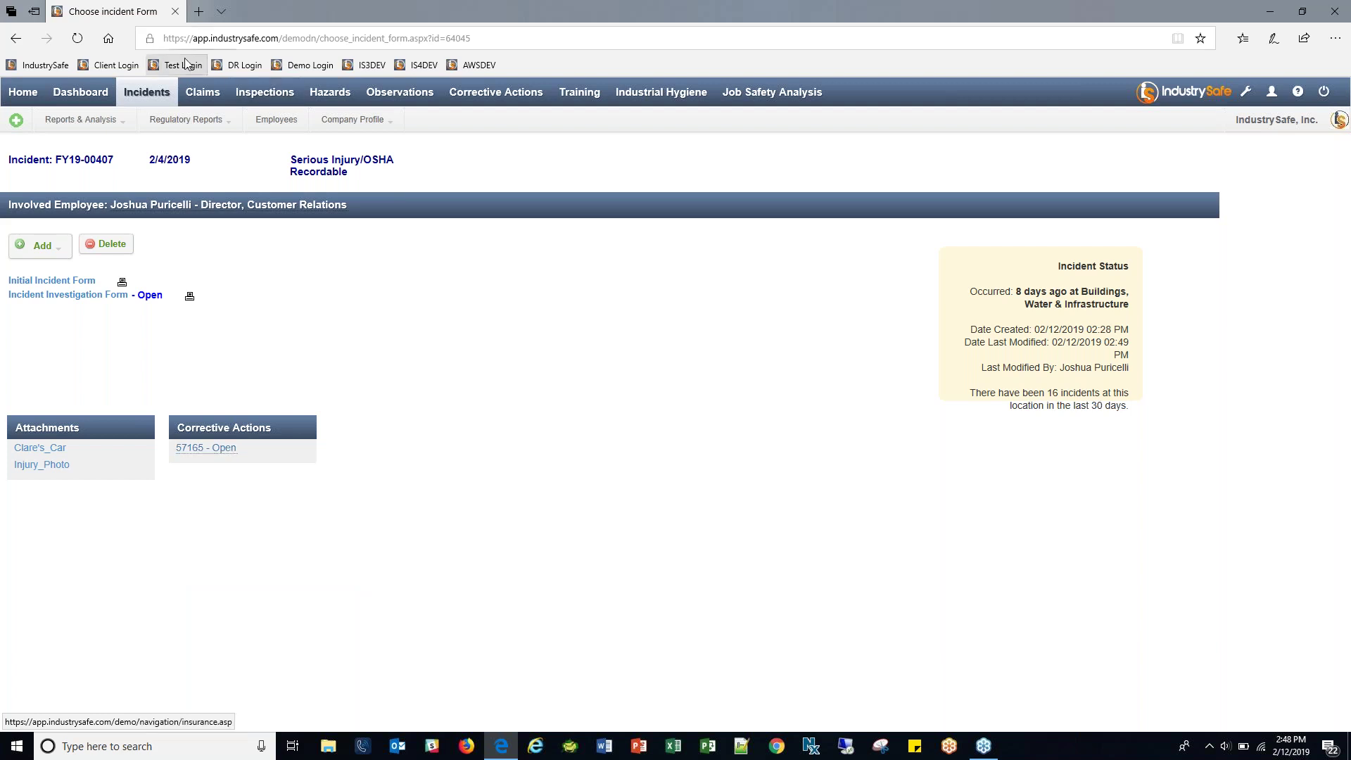
Open the dashboard and list At Risk Behavior incidents from the root-cause chart data.
{"action": "left_click", "coordinate": [81, 91]}
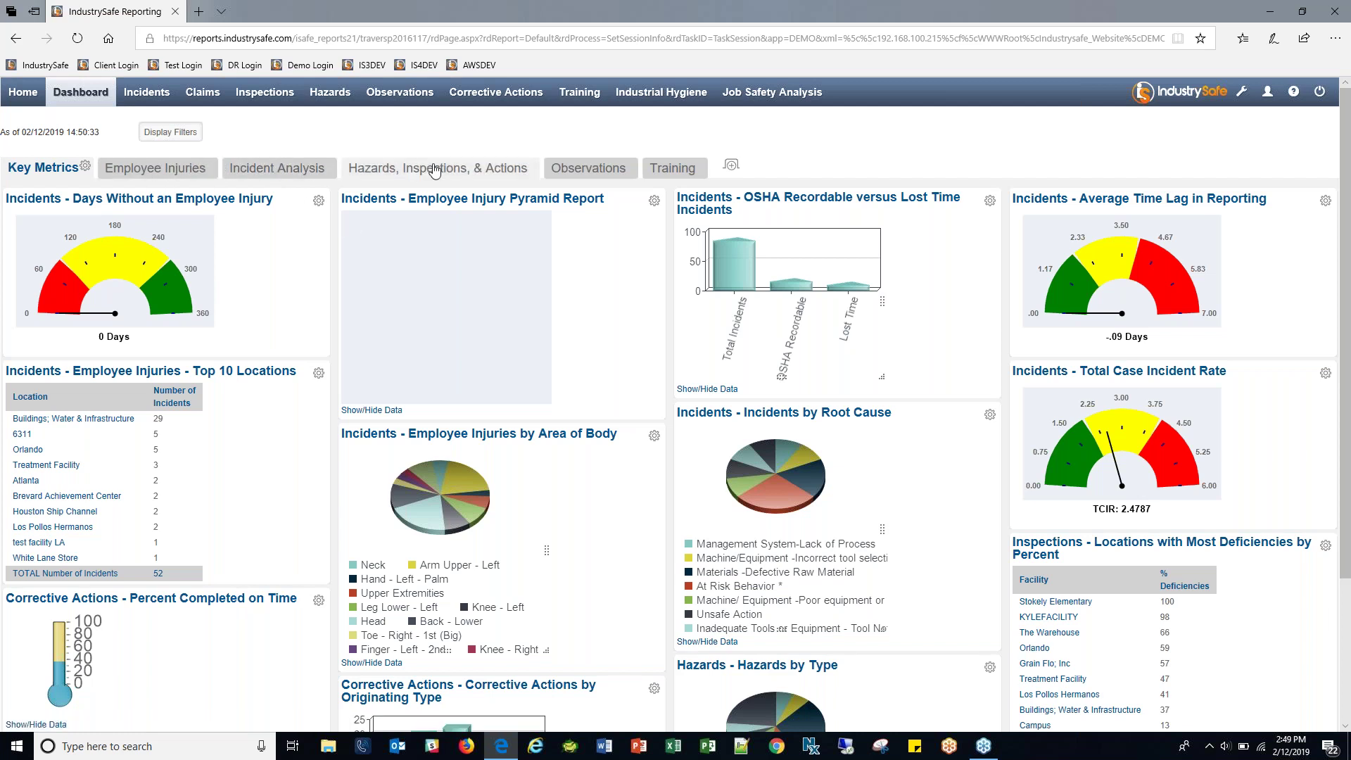
{"action": "scroll", "coordinate": [823, 468], "scroll_direction": "down", "scroll_amount": 2}
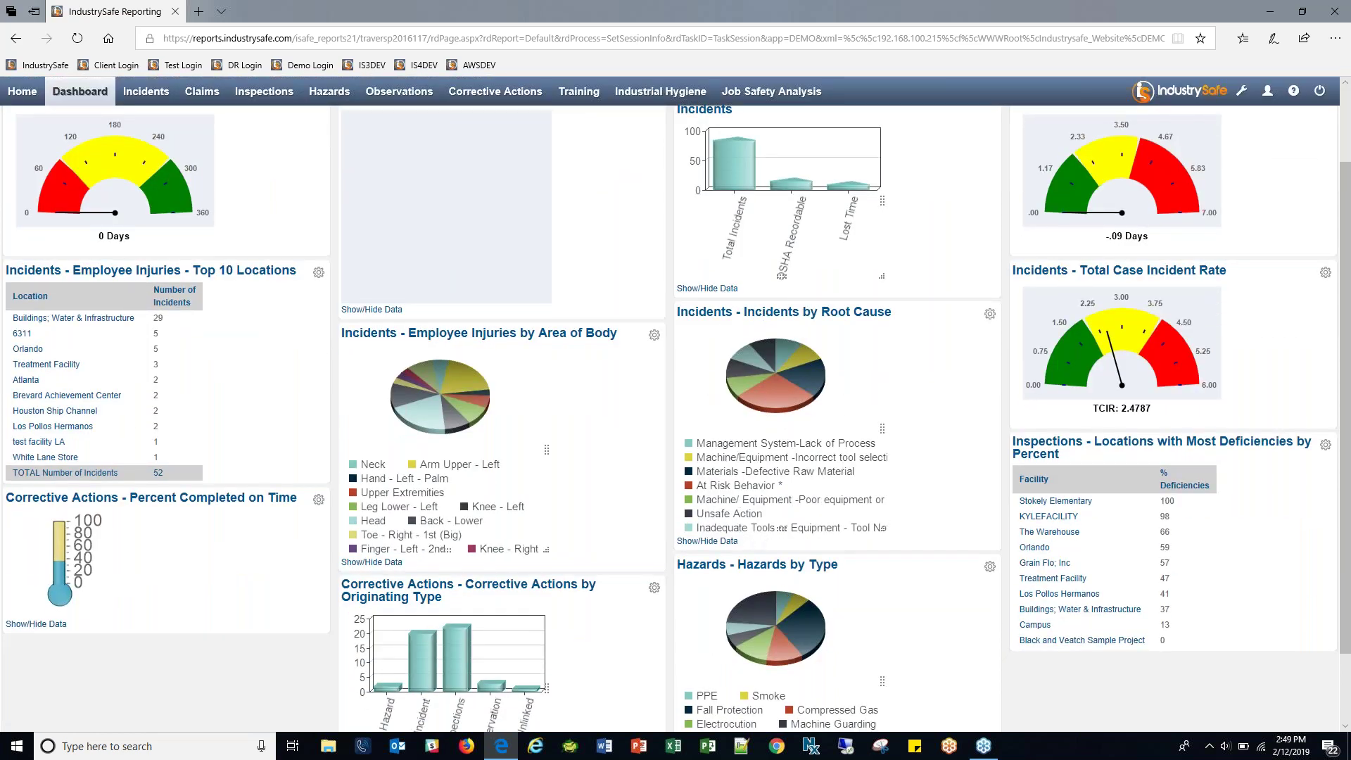
{"action": "left_click", "coordinate": [723, 552]}
{"action": "scroll", "coordinate": [900, 437], "scroll_direction": "down", "scroll_amount": 4}
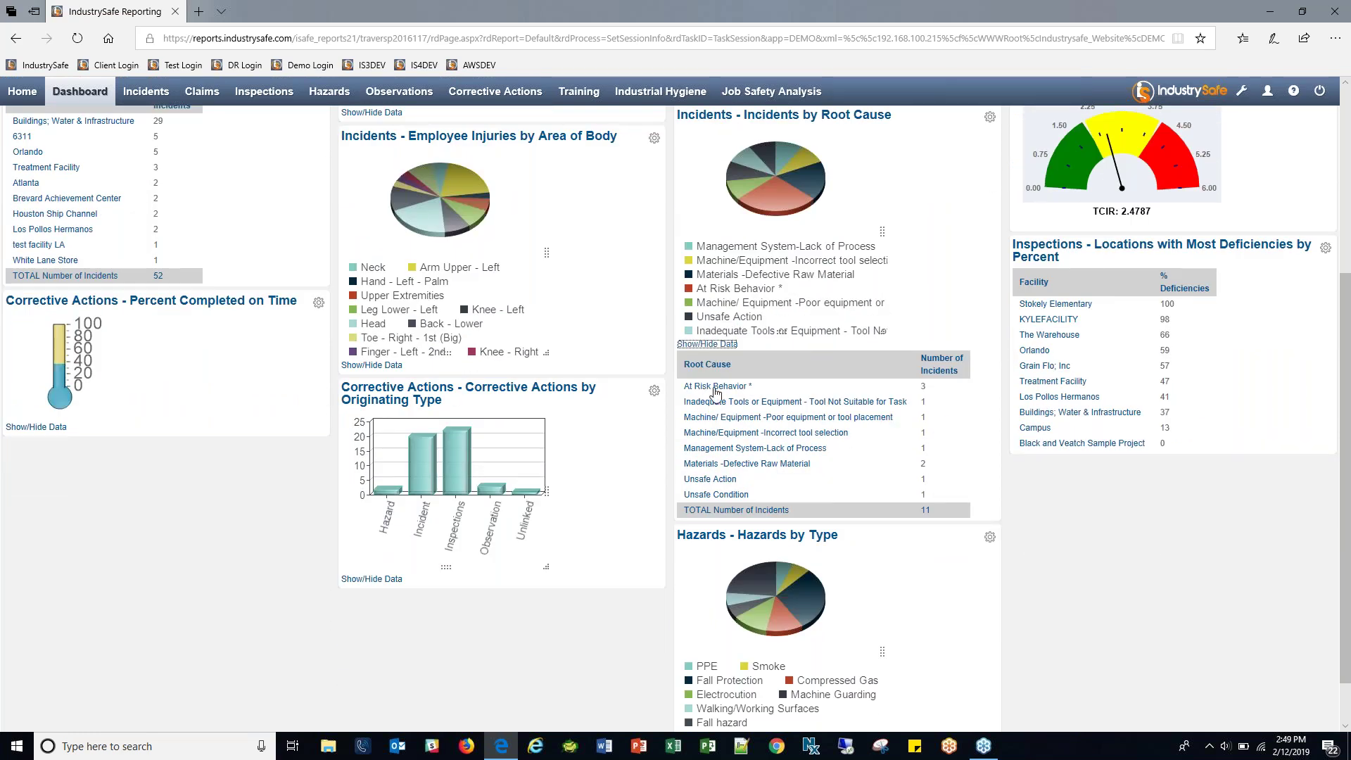
{"action": "left_click", "coordinate": [715, 387]}
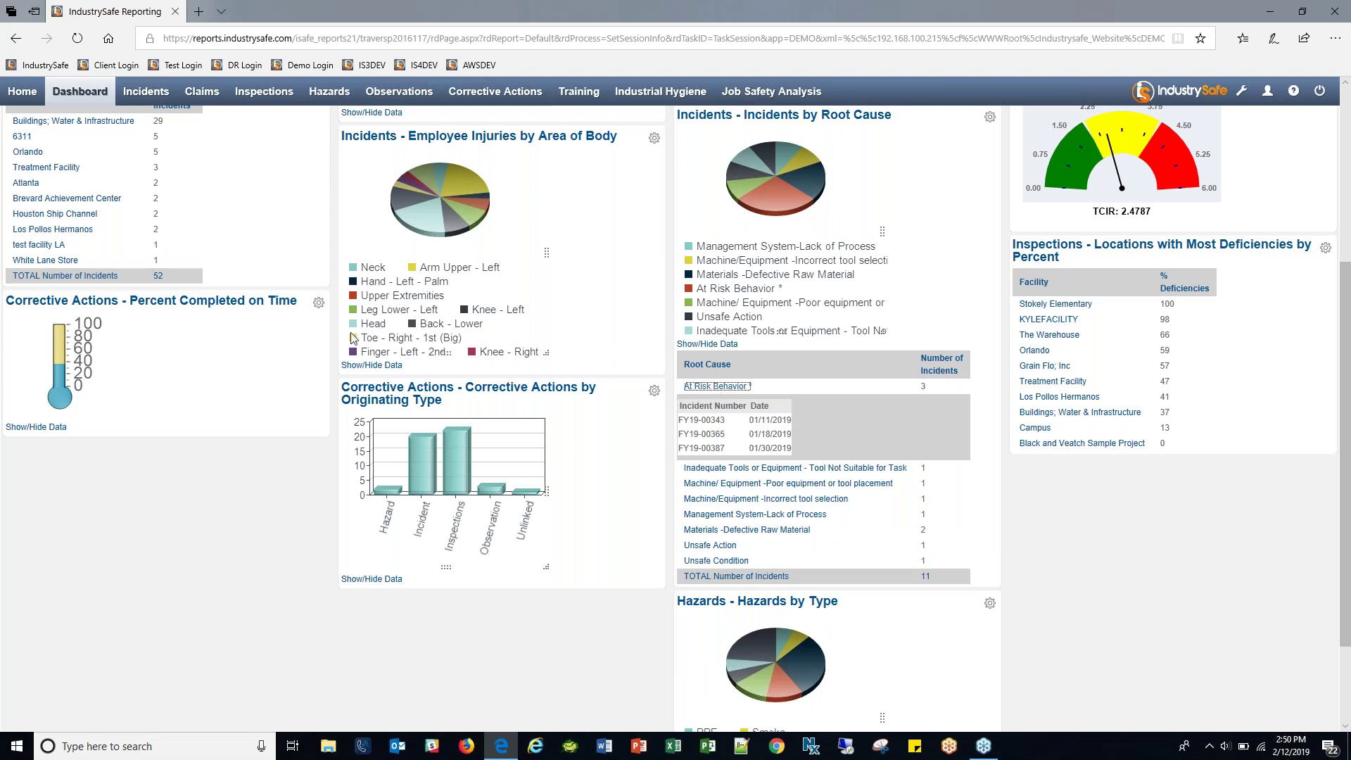
List Head injury incidents from the body-area chart, then switch to Incident Analysis.
{"action": "left_click", "coordinate": [353, 366]}
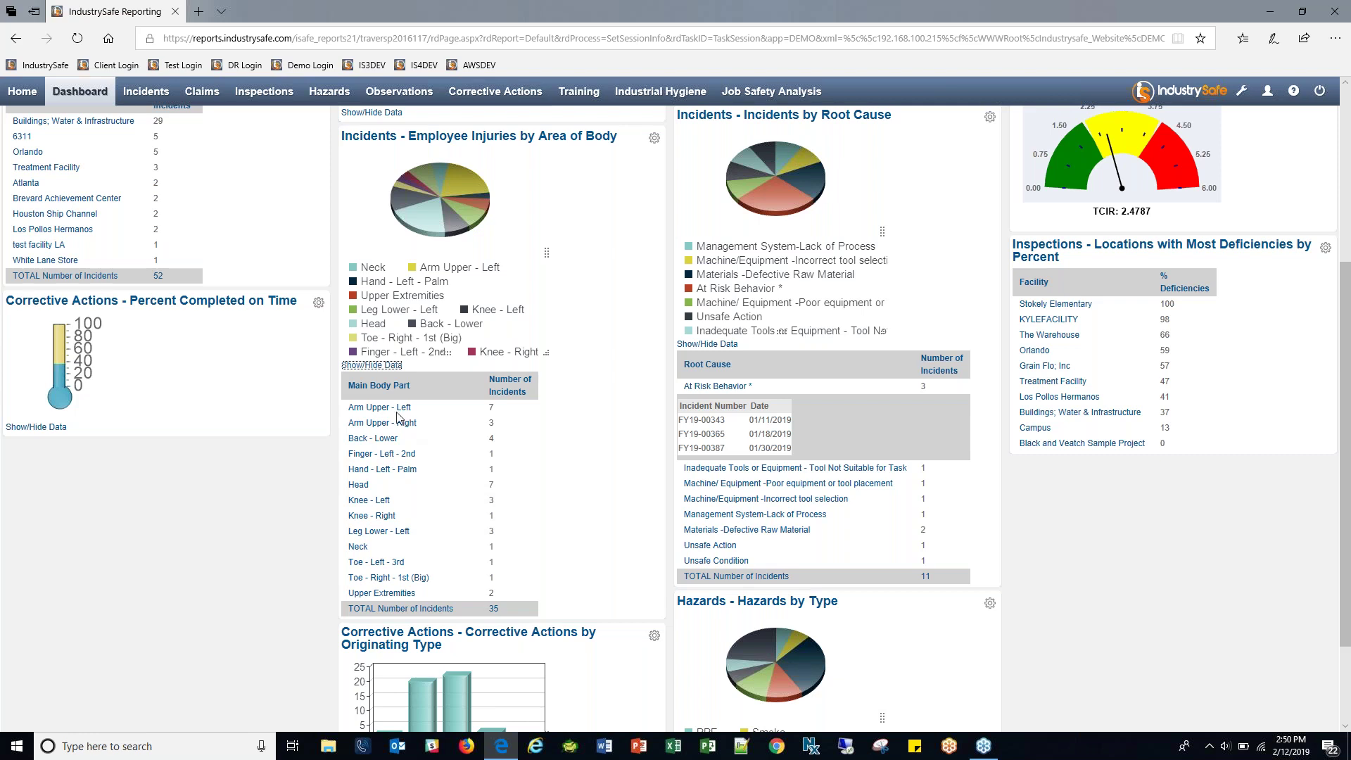
{"action": "left_click", "coordinate": [358, 483]}
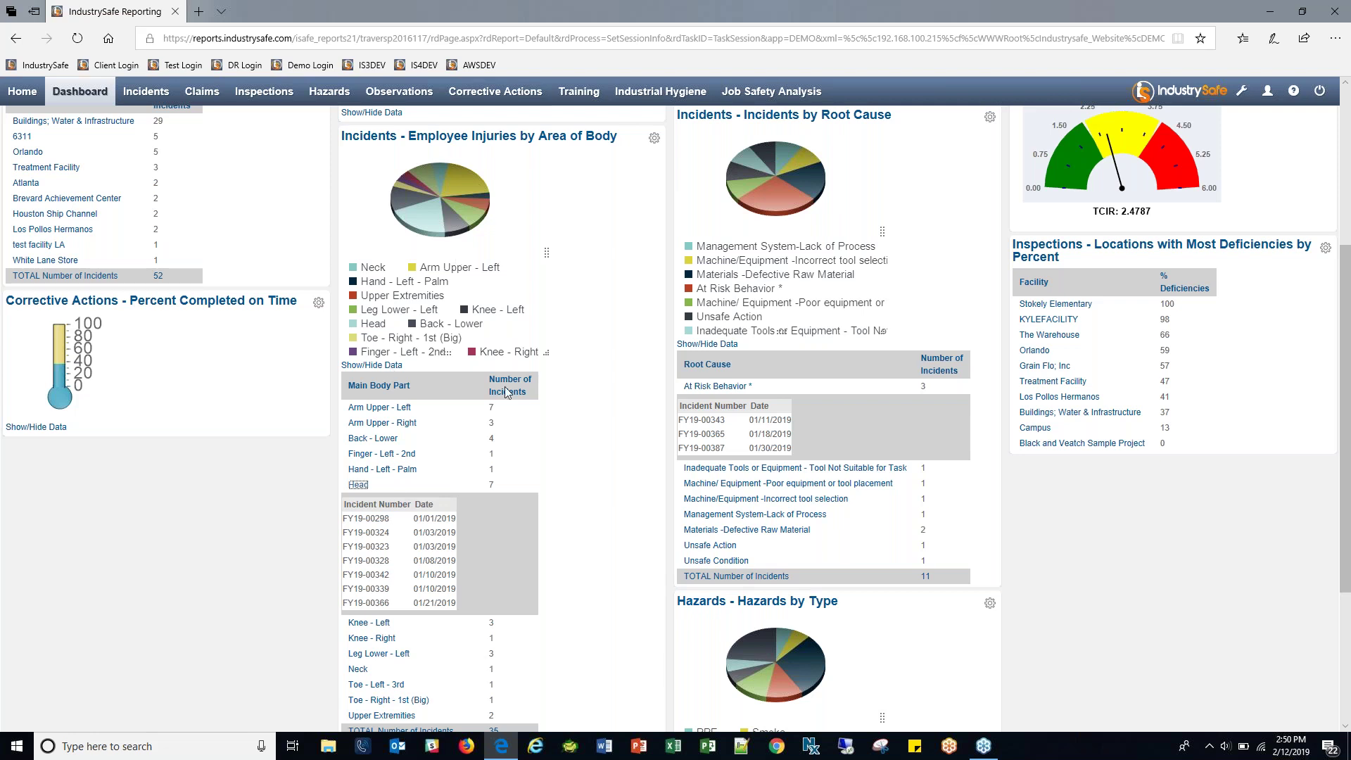
{"action": "scroll", "coordinate": [507, 394], "scroll_direction": "up", "scroll_amount": 5}
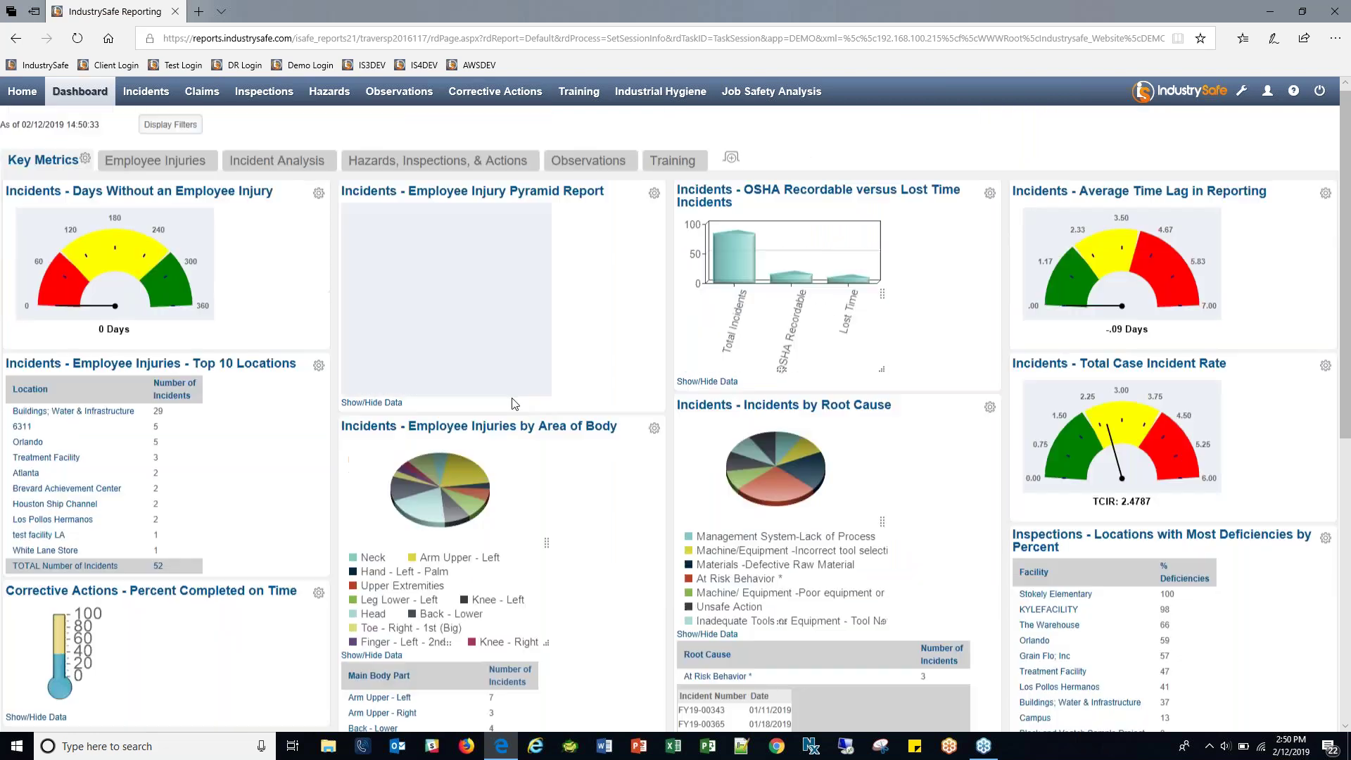
{"action": "left_click", "coordinate": [286, 169]}
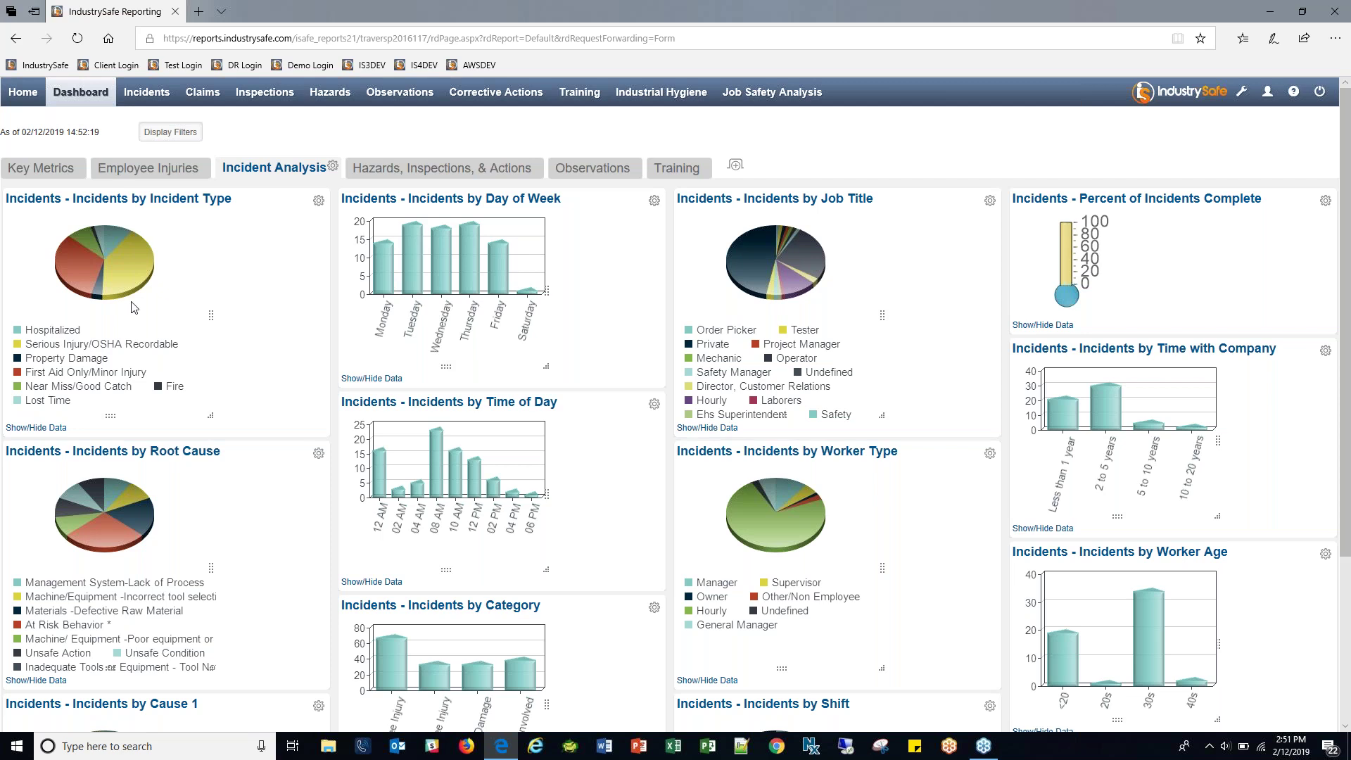
Show the data tables beneath the Incidents by Cause 1 and Incidents by Day of Week charts.
{"action": "scroll", "coordinate": [187, 304], "scroll_direction": "down", "scroll_amount": 1}
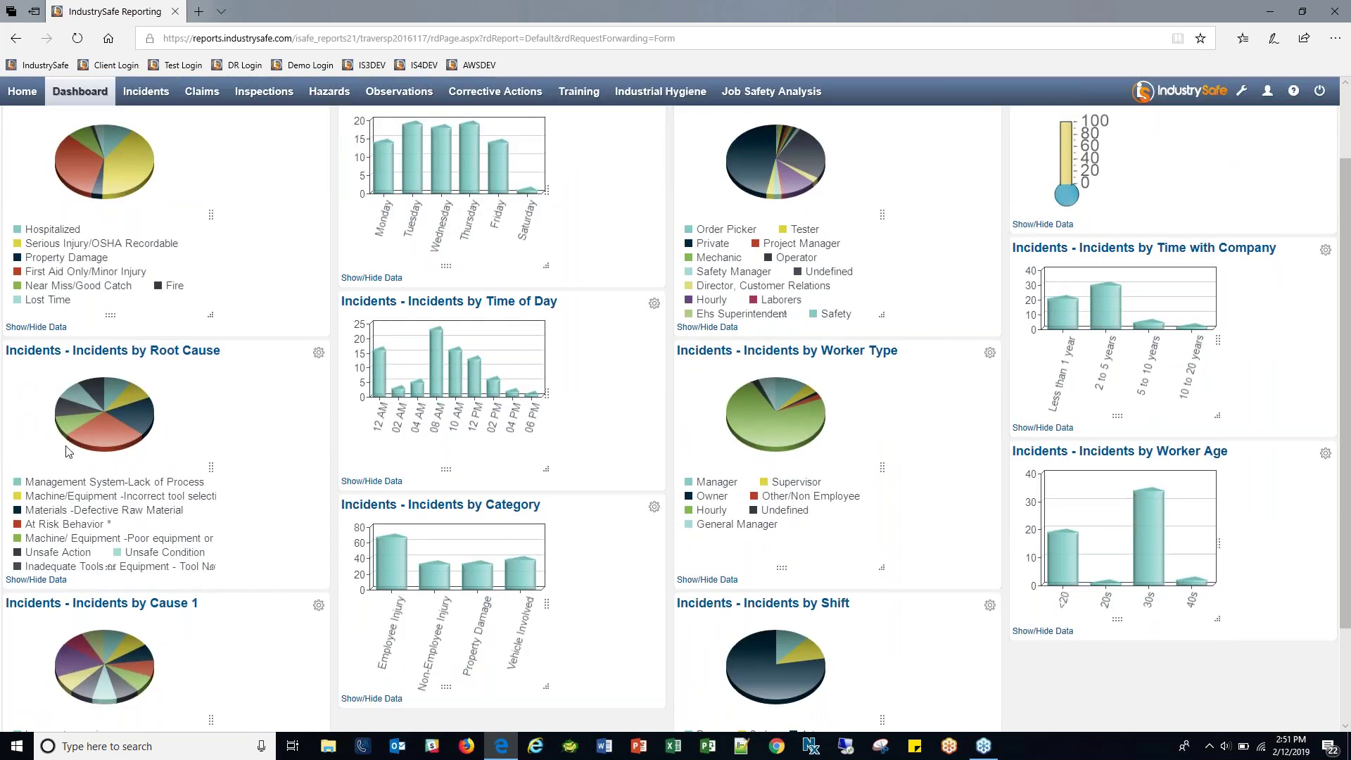
{"action": "scroll", "coordinate": [216, 481], "scroll_direction": "down", "scroll_amount": 1}
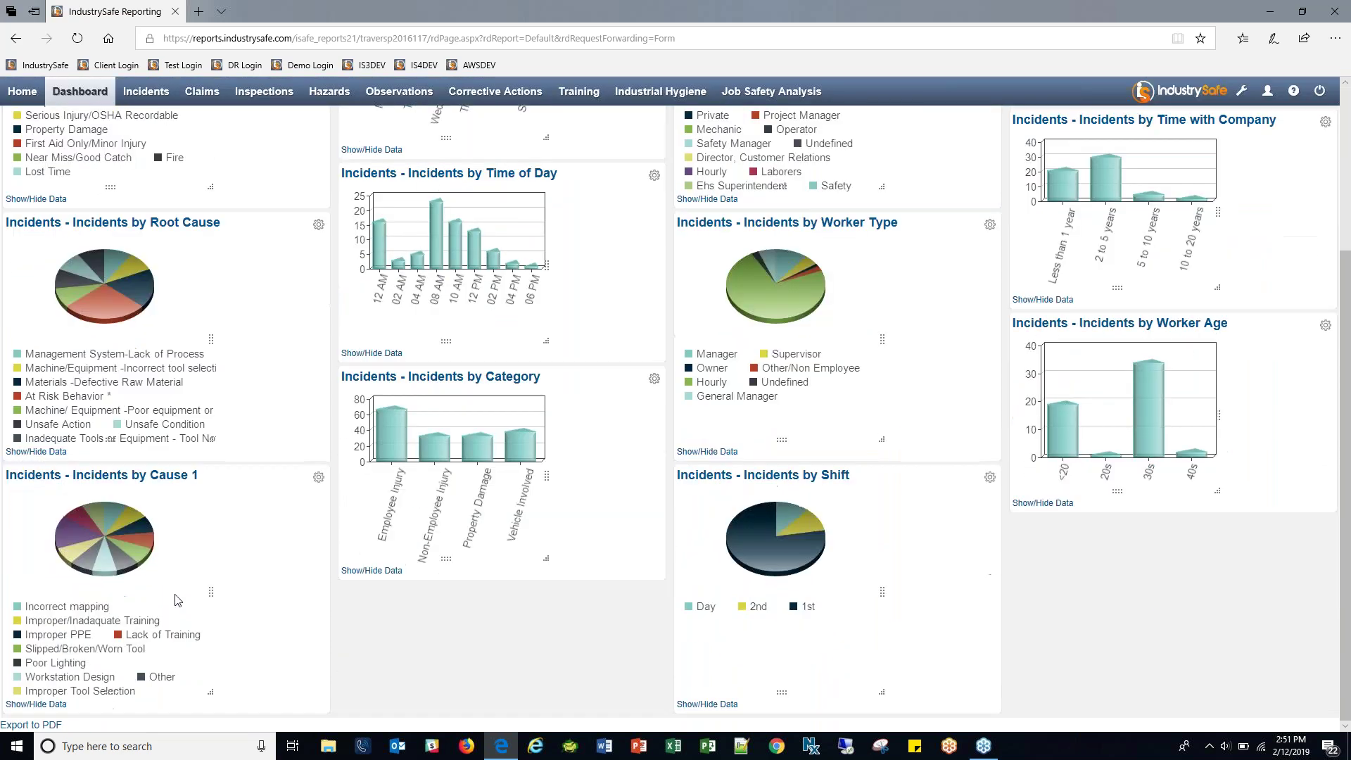
{"action": "mouse_move", "coordinate": [159, 474]}
{"action": "left_click", "coordinate": [44, 705]}
{"action": "scroll", "coordinate": [234, 534], "scroll_direction": "down", "scroll_amount": 3}
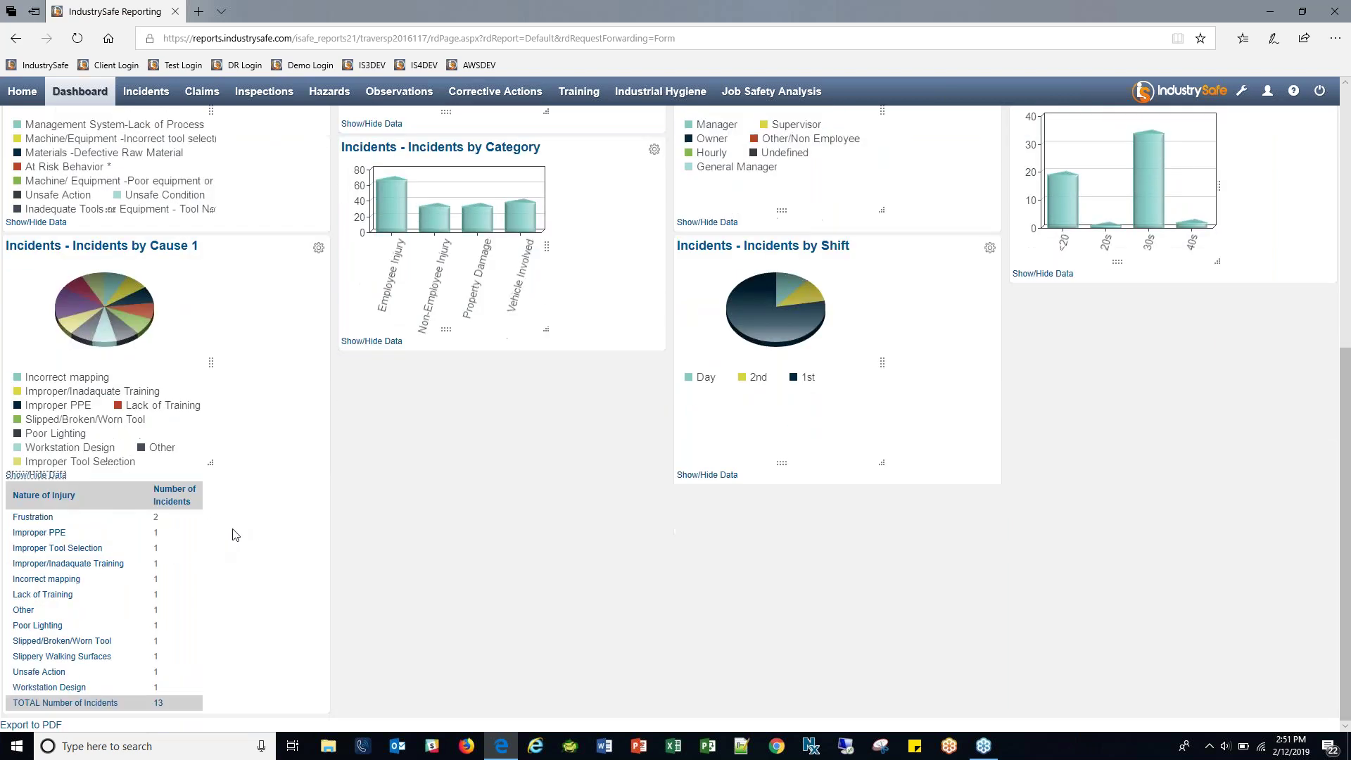
{"action": "scroll", "coordinate": [234, 535], "scroll_direction": "up", "scroll_amount": 6}
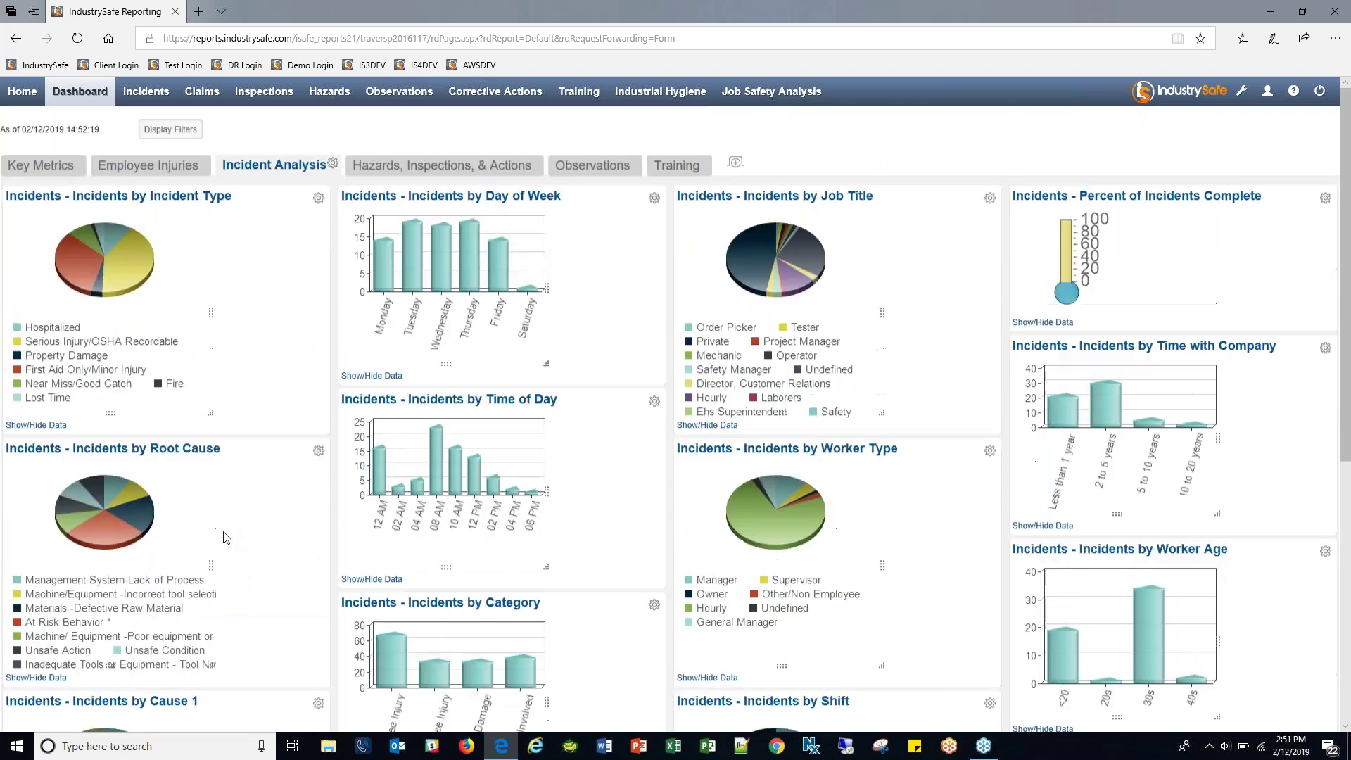
{"action": "left_click", "coordinate": [378, 378]}
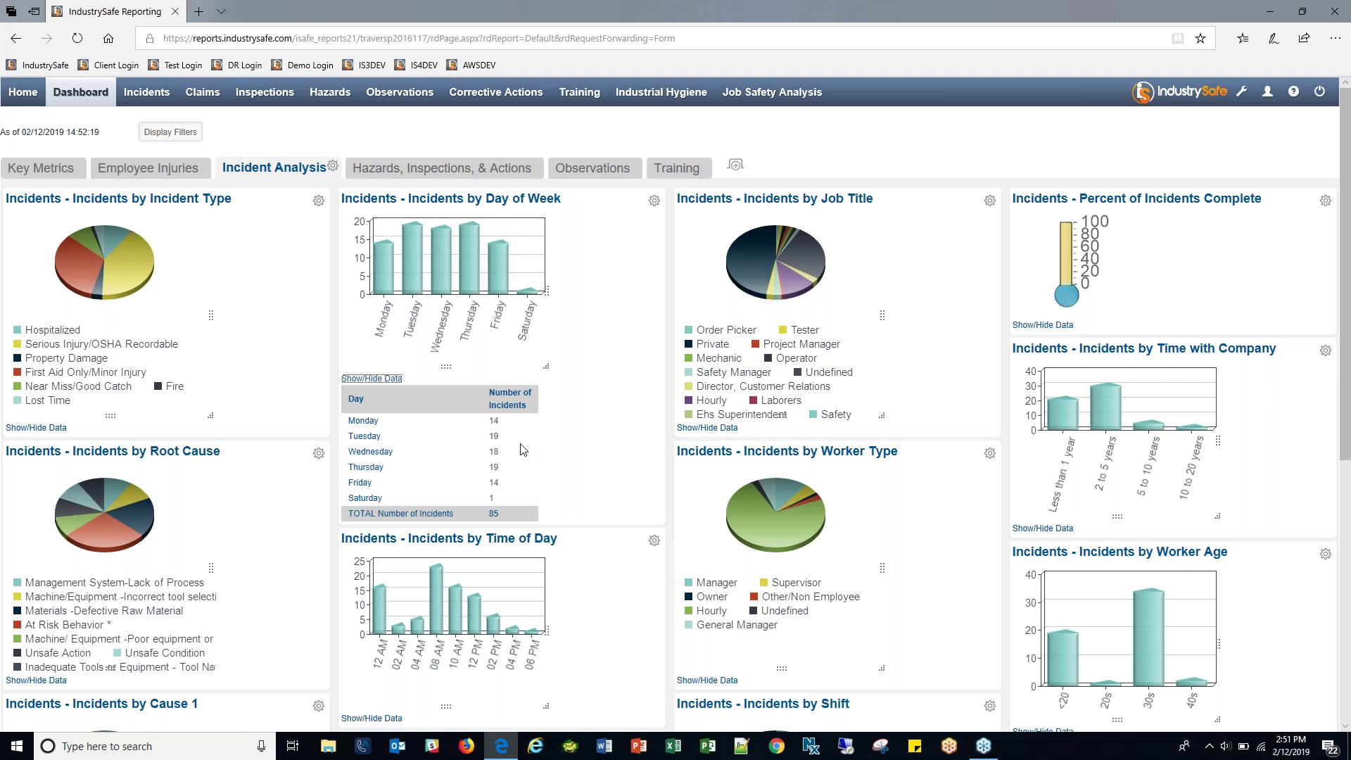
Expand the Time of Day and Job Title data tables, highlighting Sales Analyst's 40 incidents.
{"action": "scroll", "coordinate": [521, 445], "scroll_direction": "down", "scroll_amount": 4}
{"action": "left_click", "coordinate": [379, 421]}
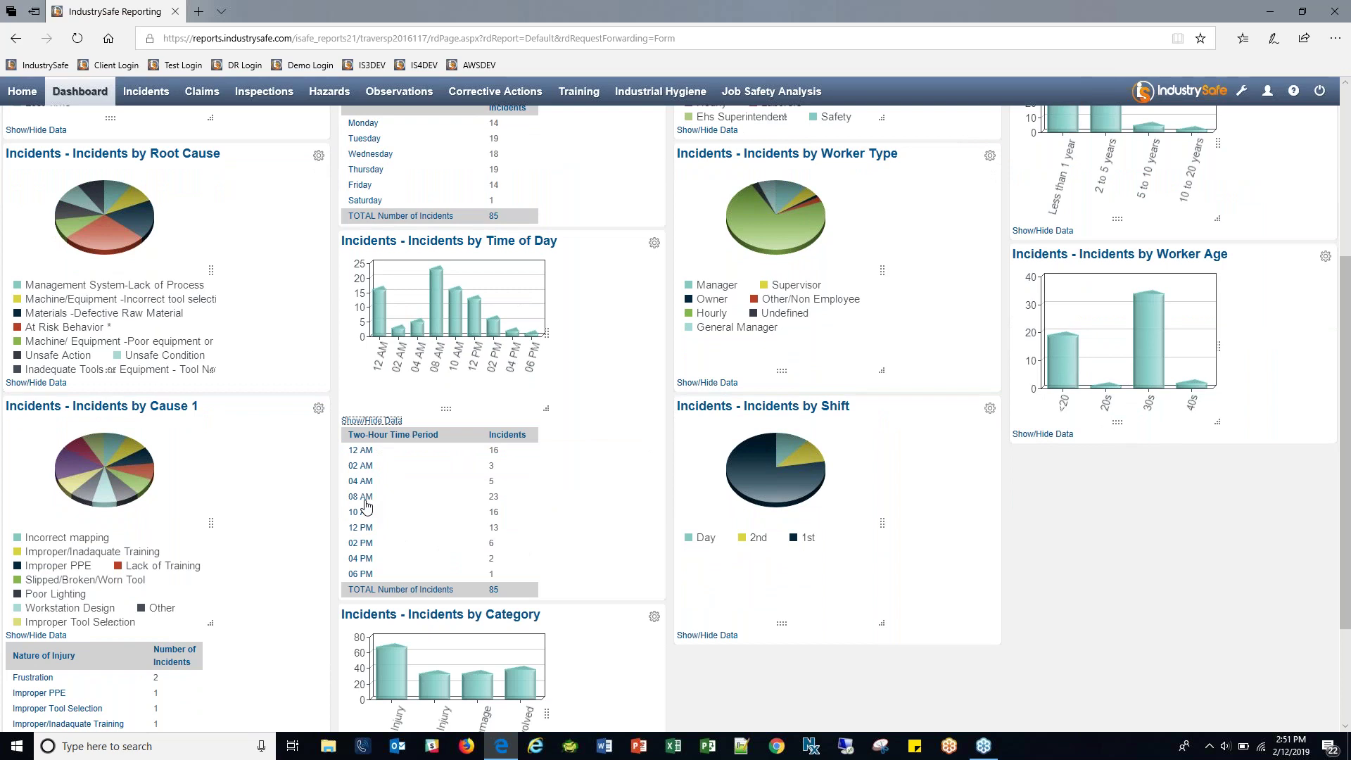
{"action": "scroll", "coordinate": [524, 477], "scroll_direction": "down", "scroll_amount": 2}
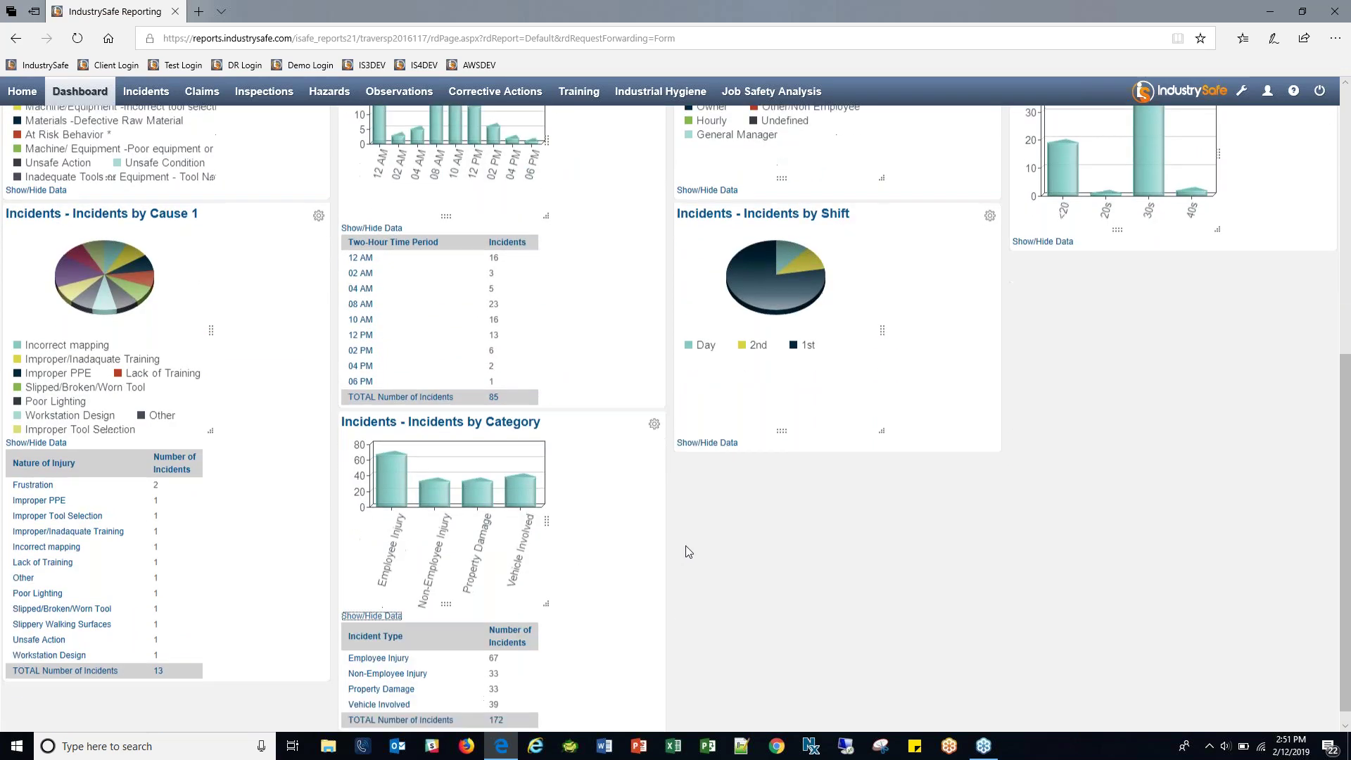
{"action": "scroll", "coordinate": [688, 552], "scroll_direction": "up", "scroll_amount": 6}
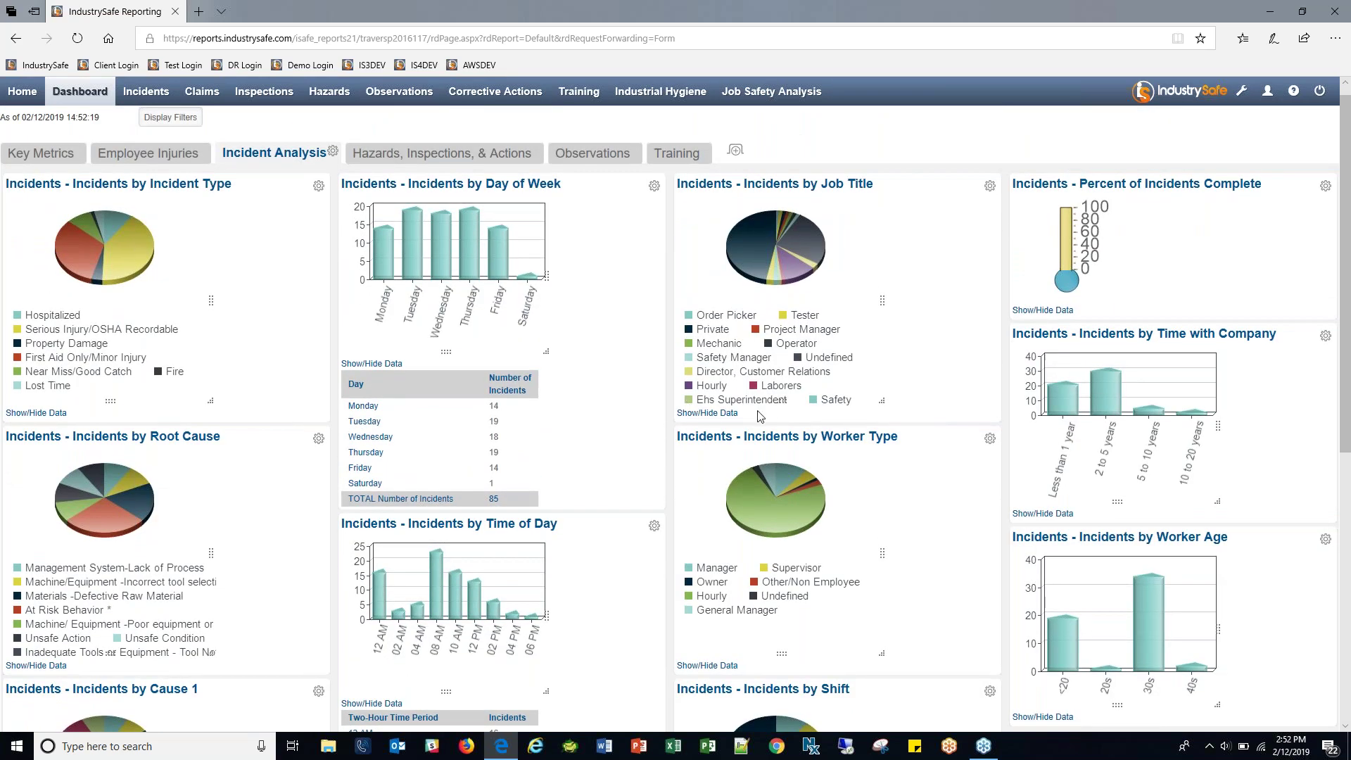
{"action": "left_click", "coordinate": [707, 413]}
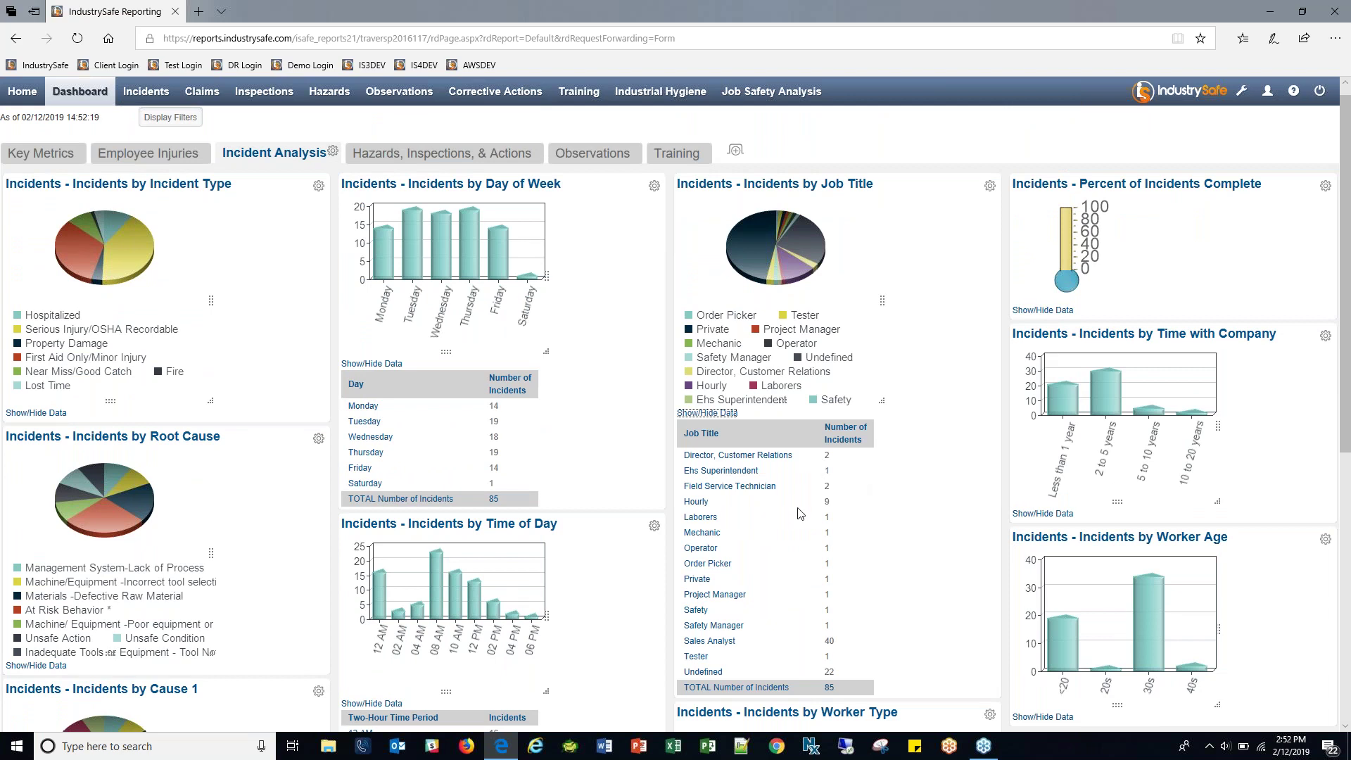
{"action": "left_click_drag", "start_coordinate": [835, 642], "coordinate": [679, 642]}
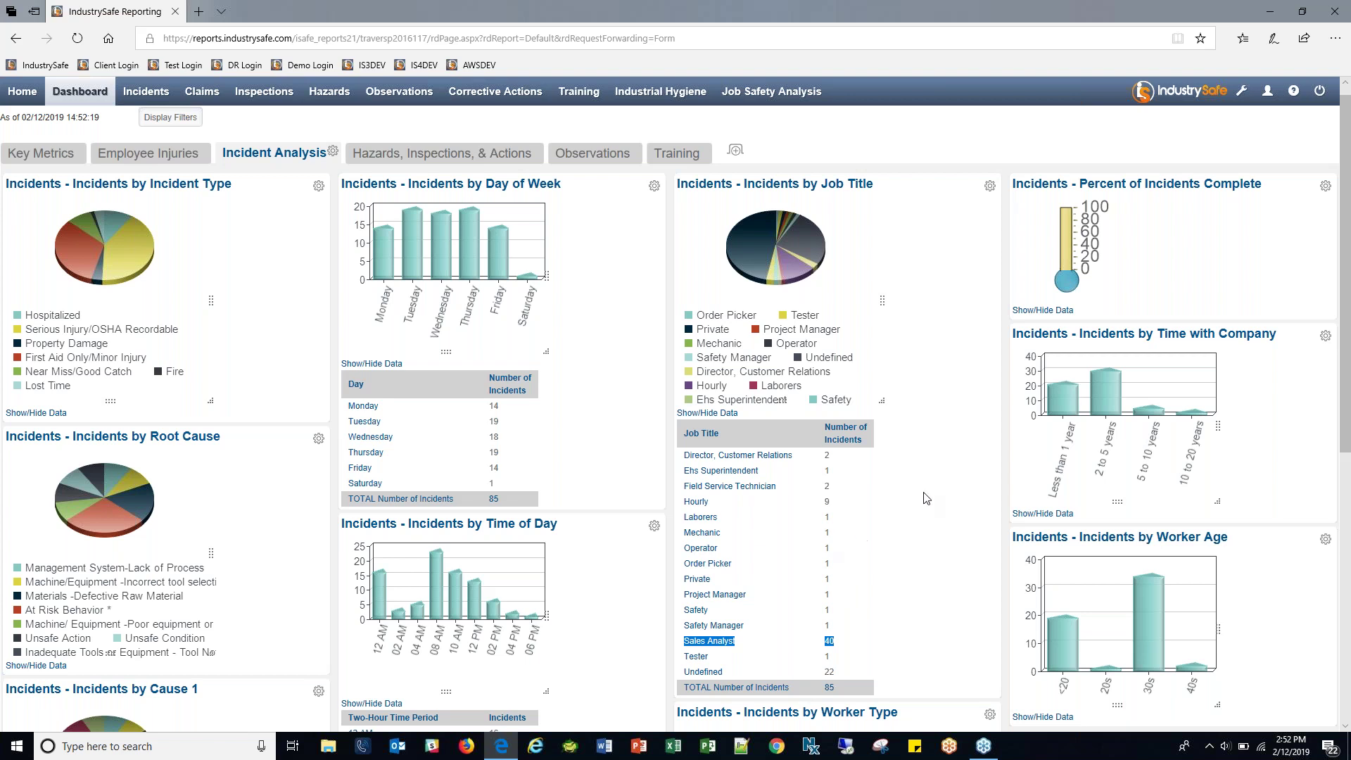
Expand the Worker Type and Shift data tables and show the dashboard filters.
{"action": "scroll", "coordinate": [935, 476], "scroll_direction": "down", "scroll_amount": 5}
{"action": "scroll", "coordinate": [935, 476], "scroll_direction": "down", "scroll_amount": 1}
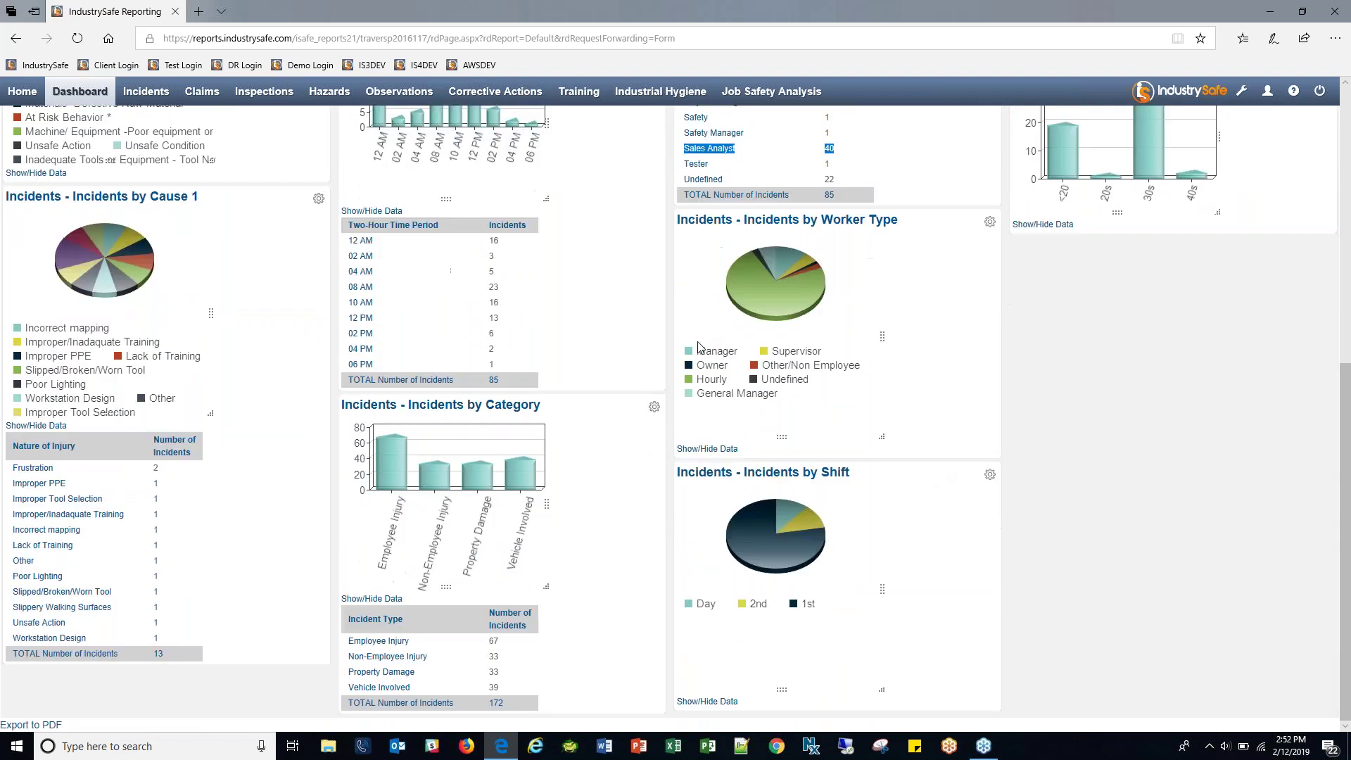
{"action": "left_click", "coordinate": [706, 448]}
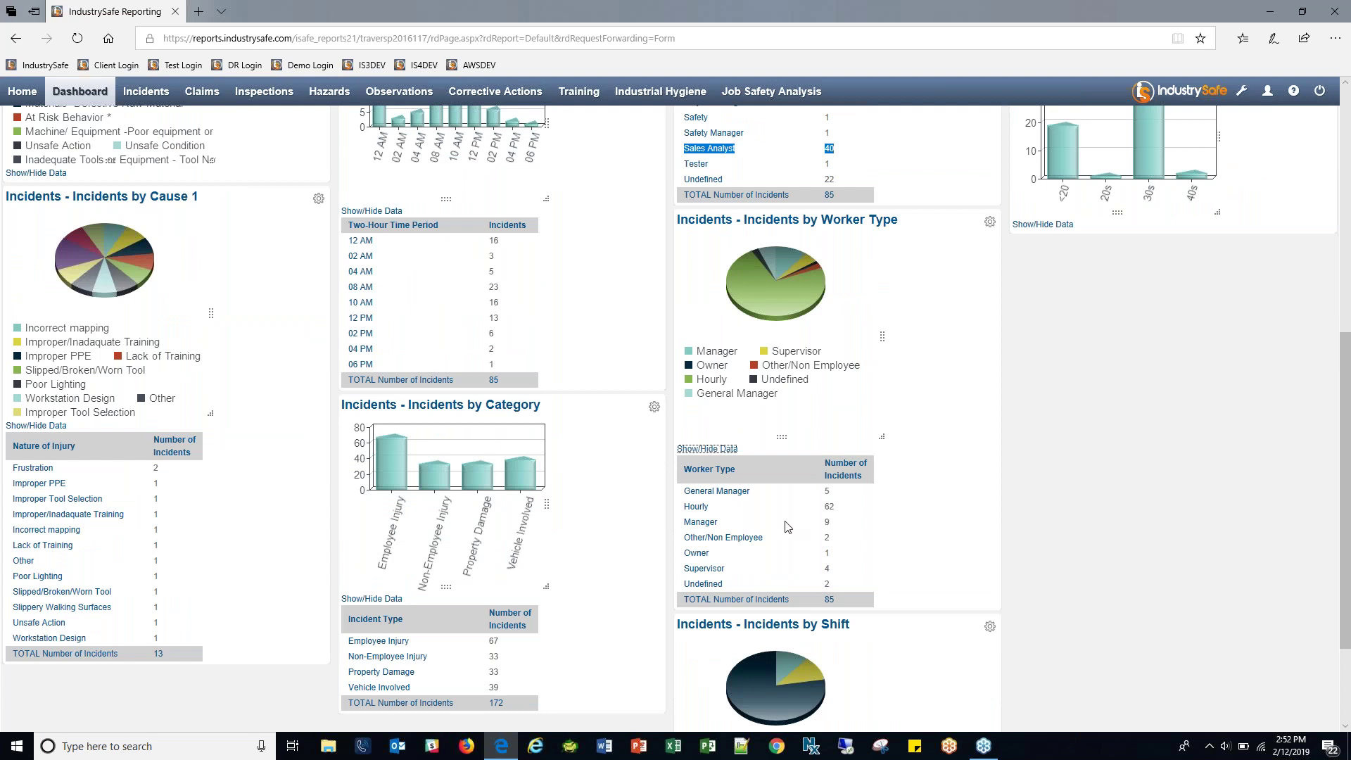
{"action": "scroll", "coordinate": [907, 500], "scroll_direction": "down", "scroll_amount": 2}
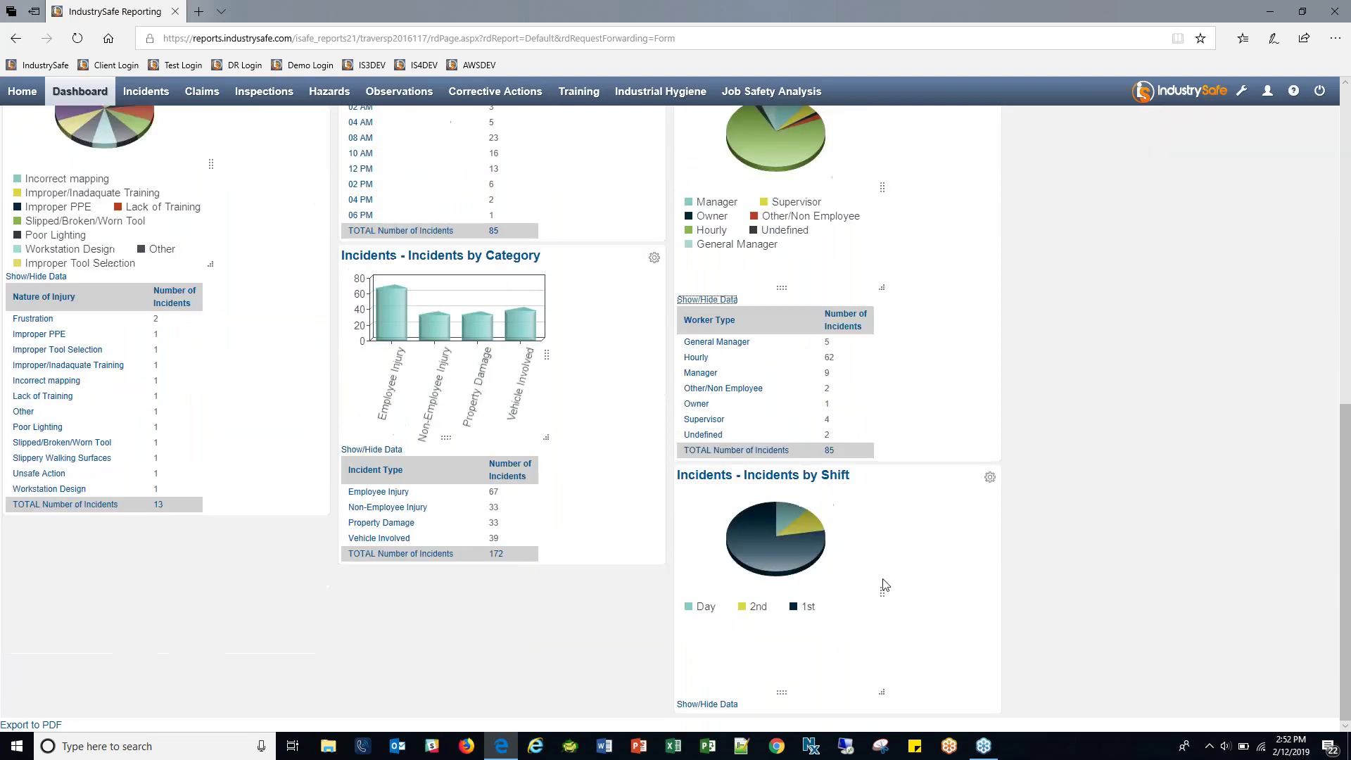
{"action": "left_click", "coordinate": [712, 705]}
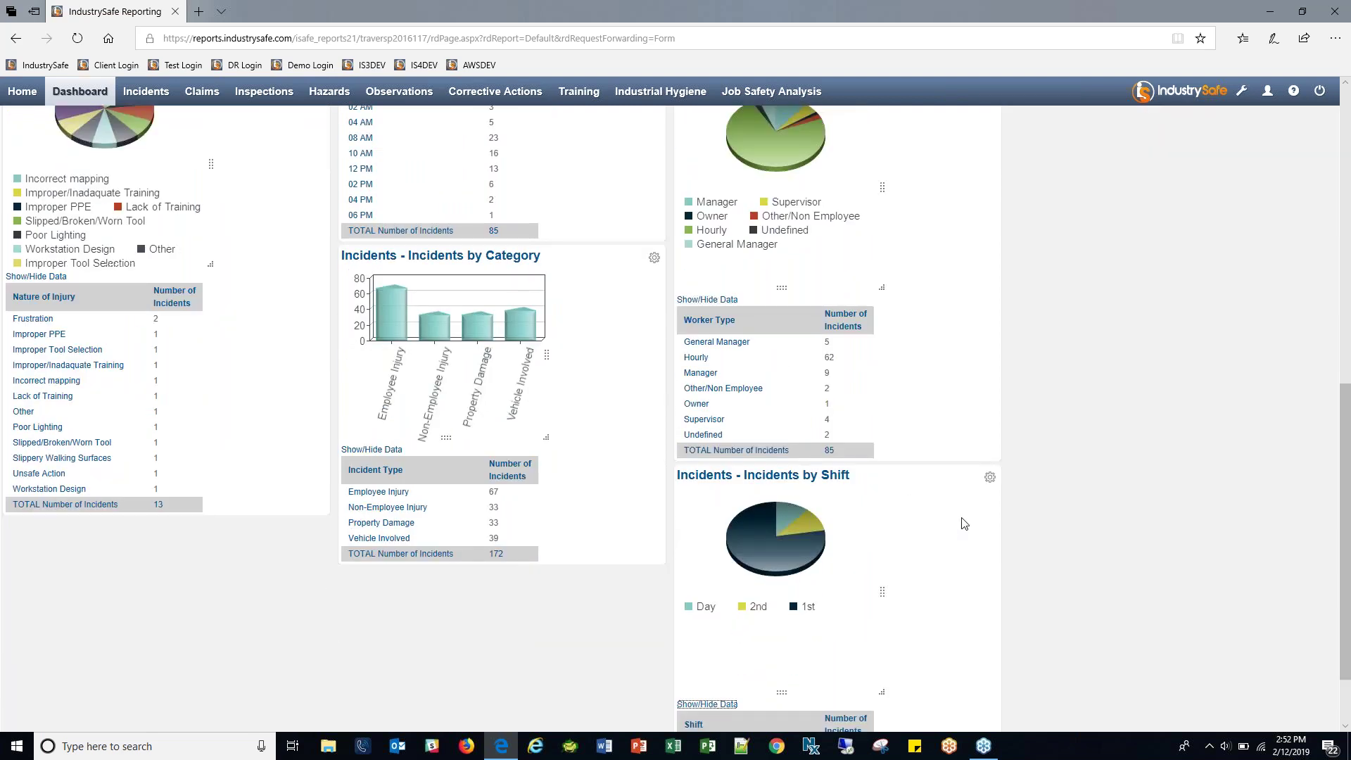
{"action": "scroll", "coordinate": [985, 503], "scroll_direction": "down", "scroll_amount": 1}
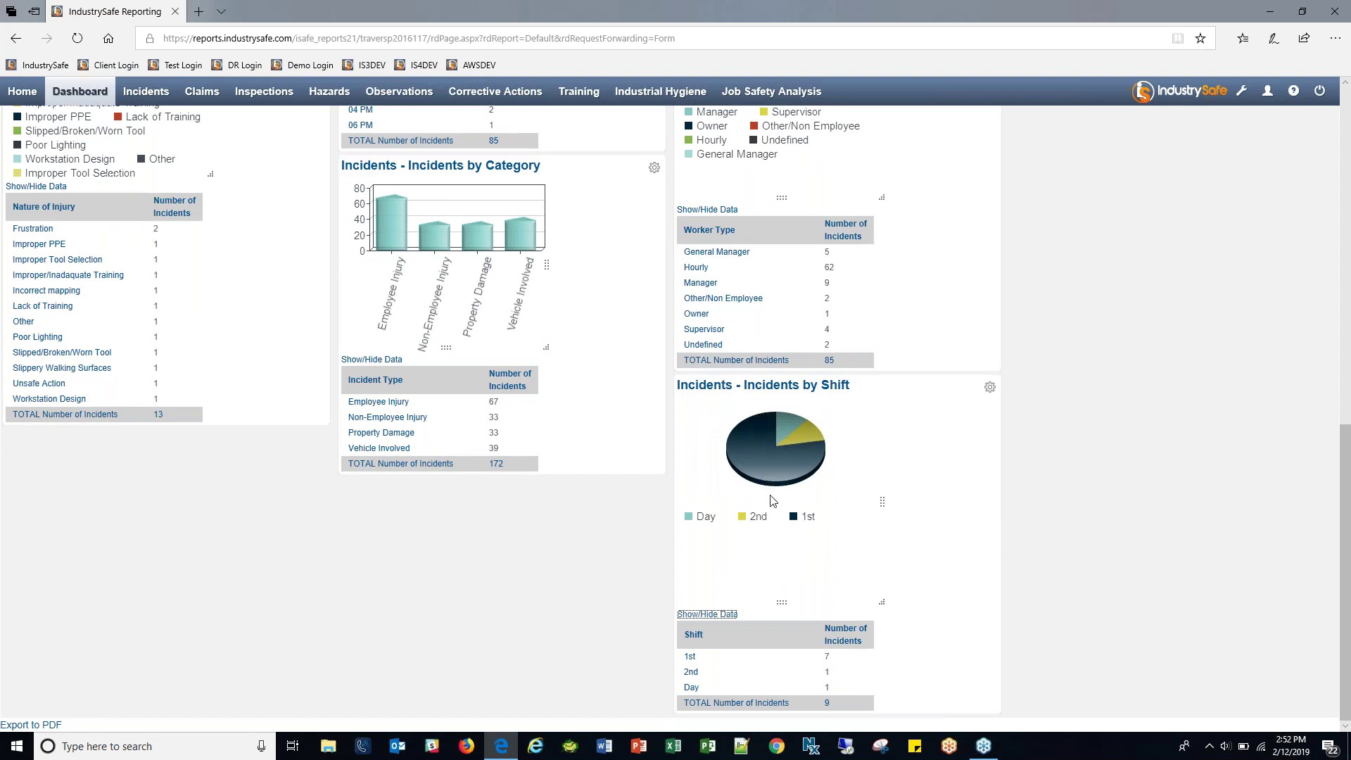
{"action": "scroll", "coordinate": [790, 517], "scroll_direction": "up", "scroll_amount": 11}
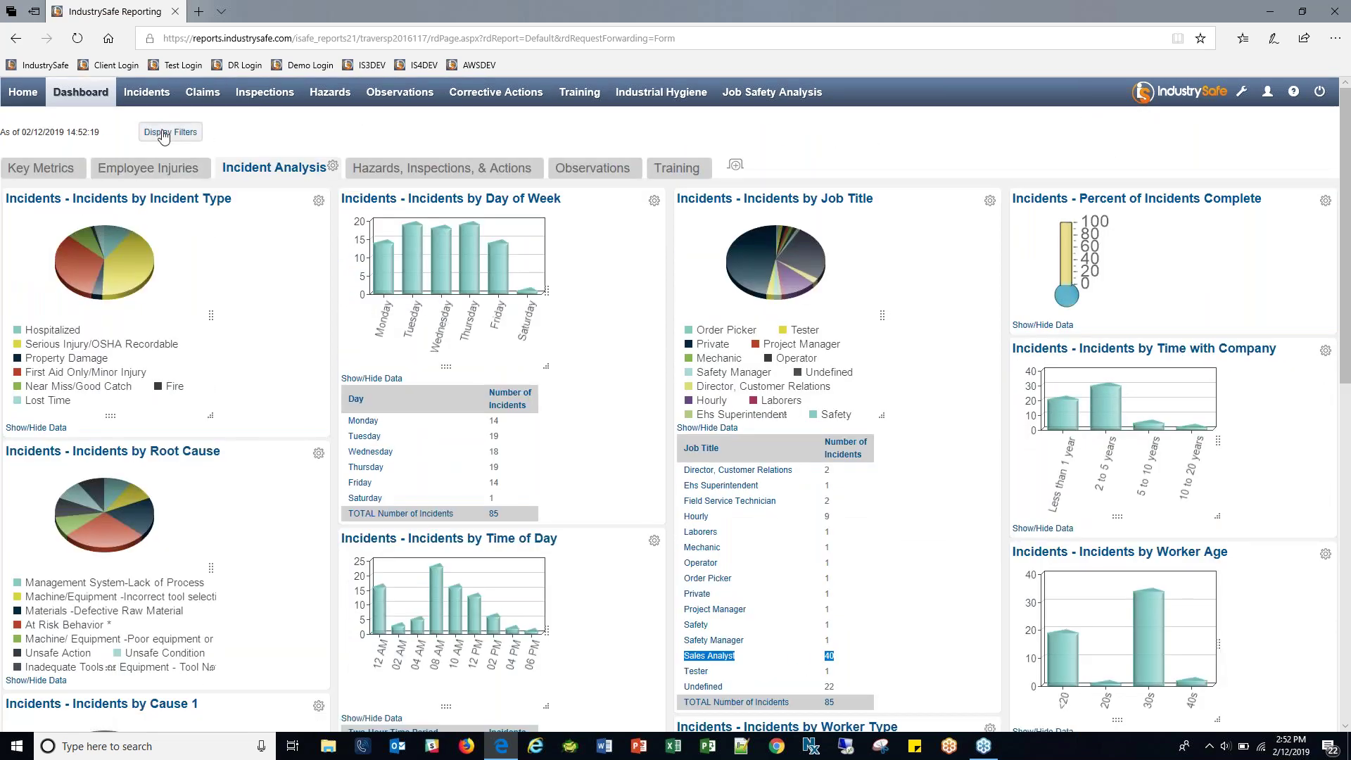
{"action": "left_click", "coordinate": [164, 133]}
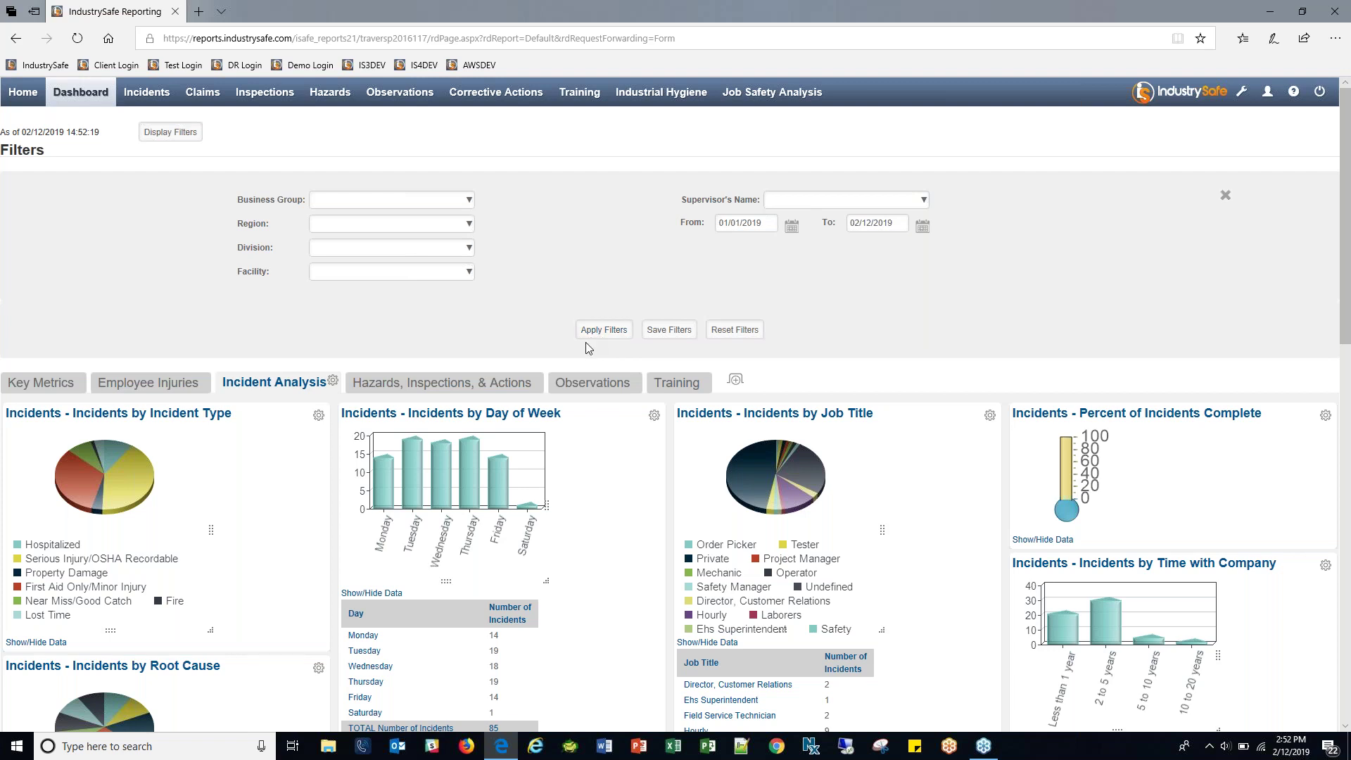
{"action": "scroll", "coordinate": [584, 342], "scroll_direction": "down", "scroll_amount": 15}
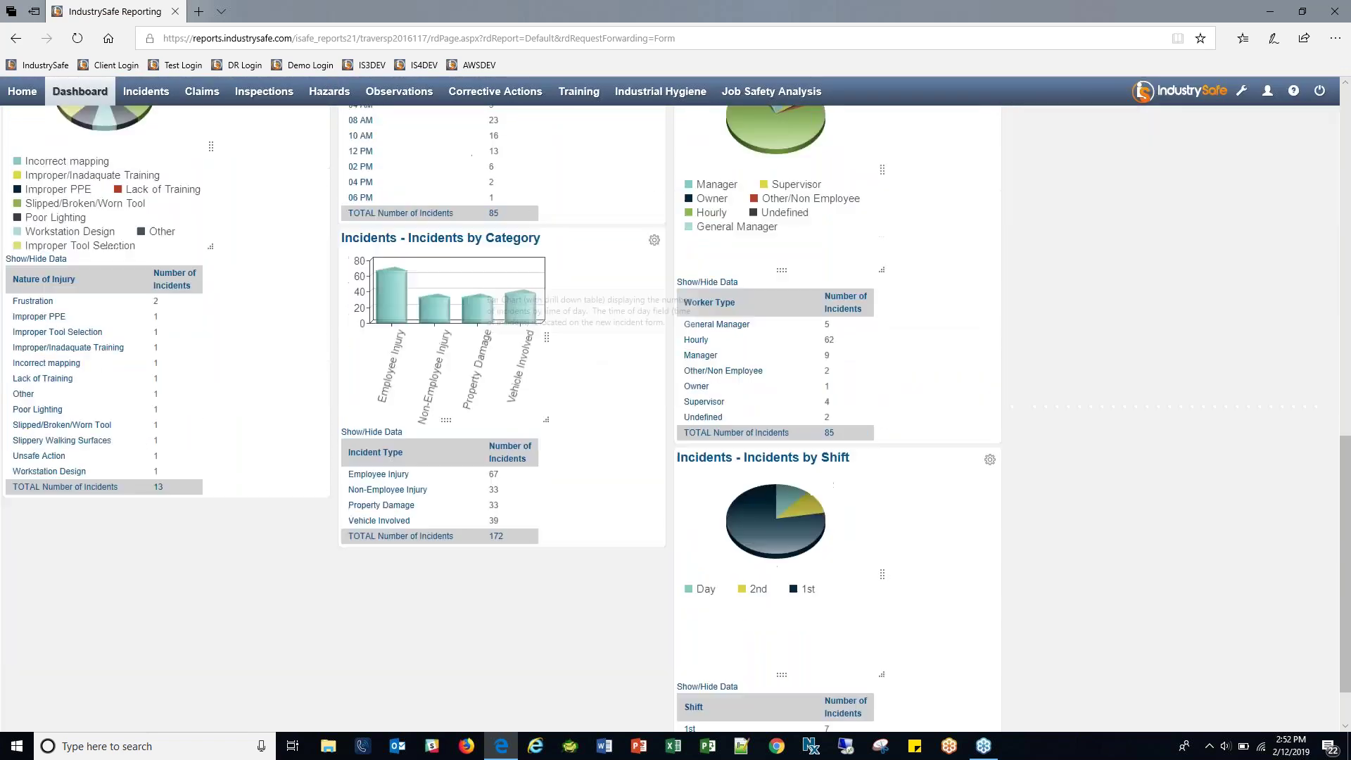
{"action": "scroll", "coordinate": [595, 379], "scroll_direction": "down", "scroll_amount": 1}
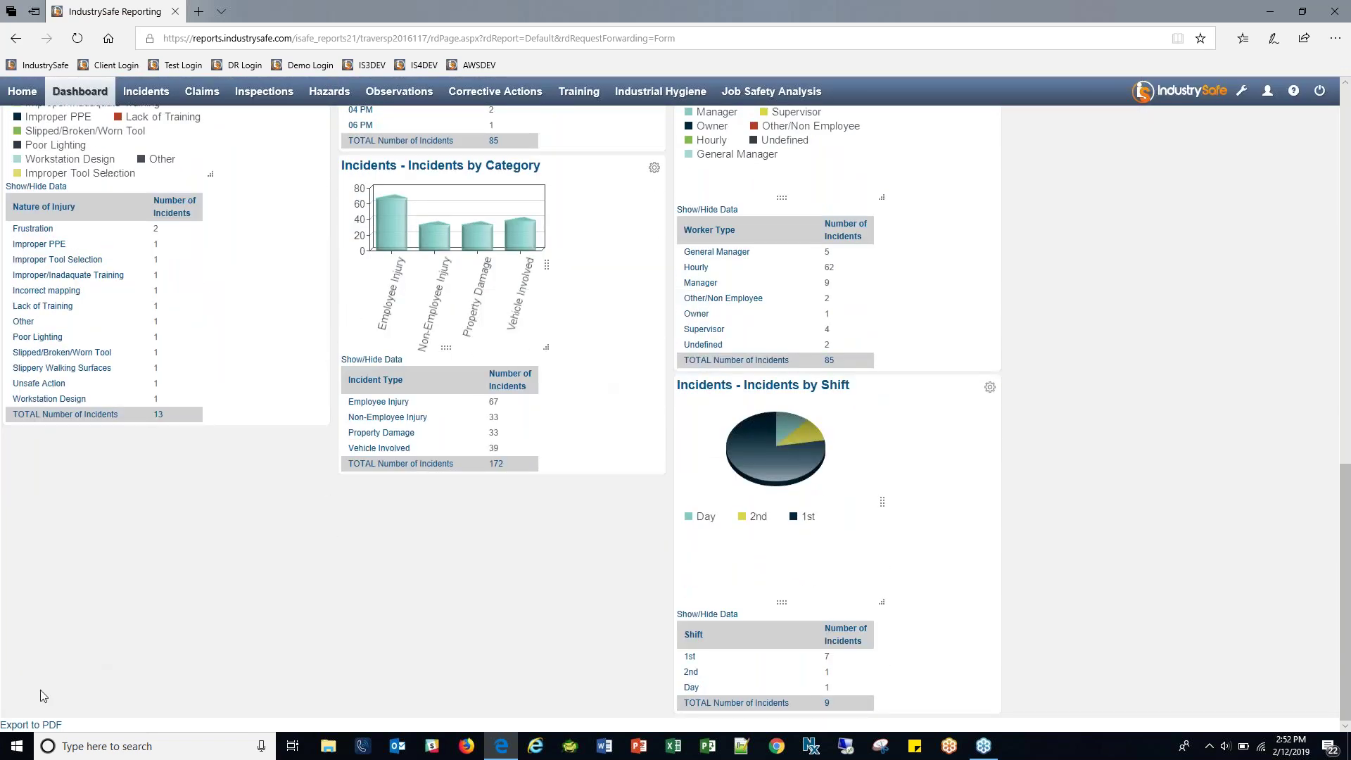
{"action": "left_click", "coordinate": [28, 724]}
Snip the Incidents by Shift panel with its table and scribble pen marks over the pie chart.
{"action": "left_click", "coordinate": [881, 750]}
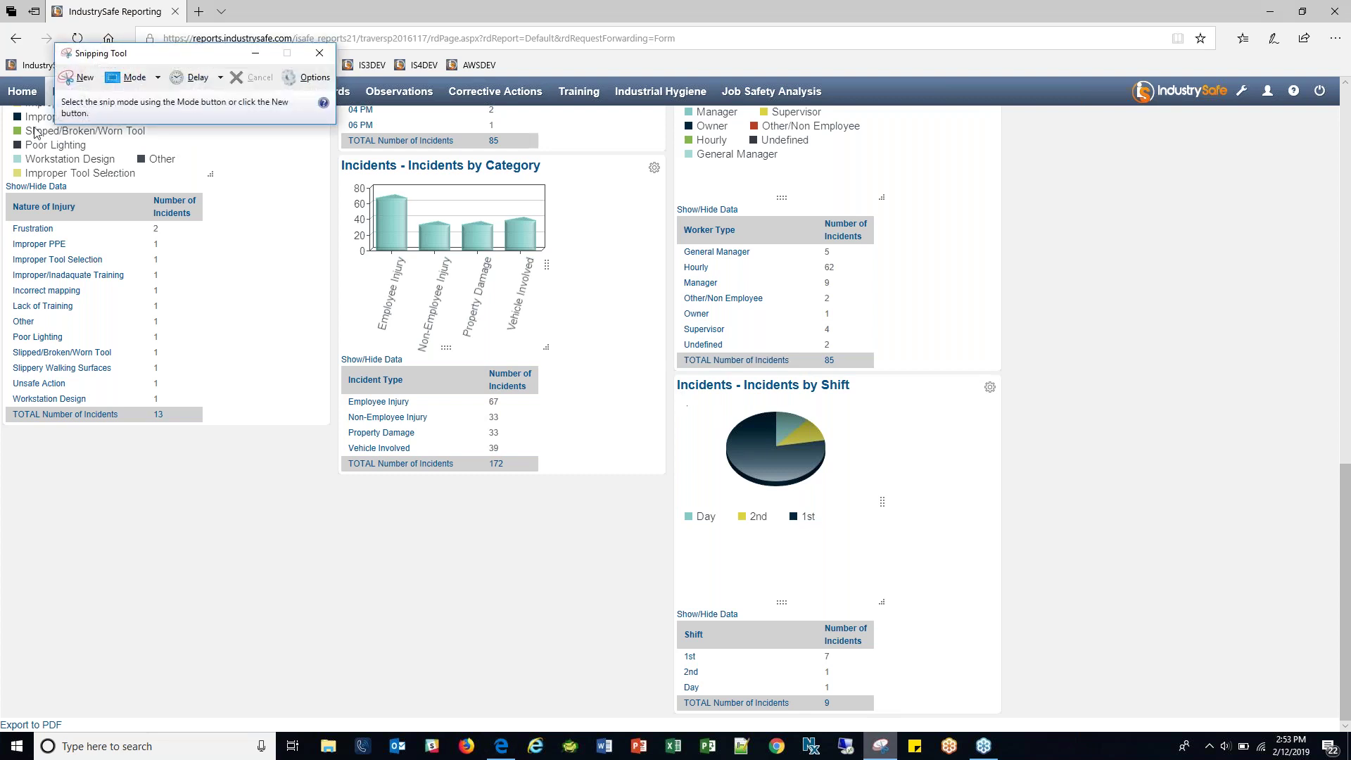
{"action": "left_click", "coordinate": [79, 76]}
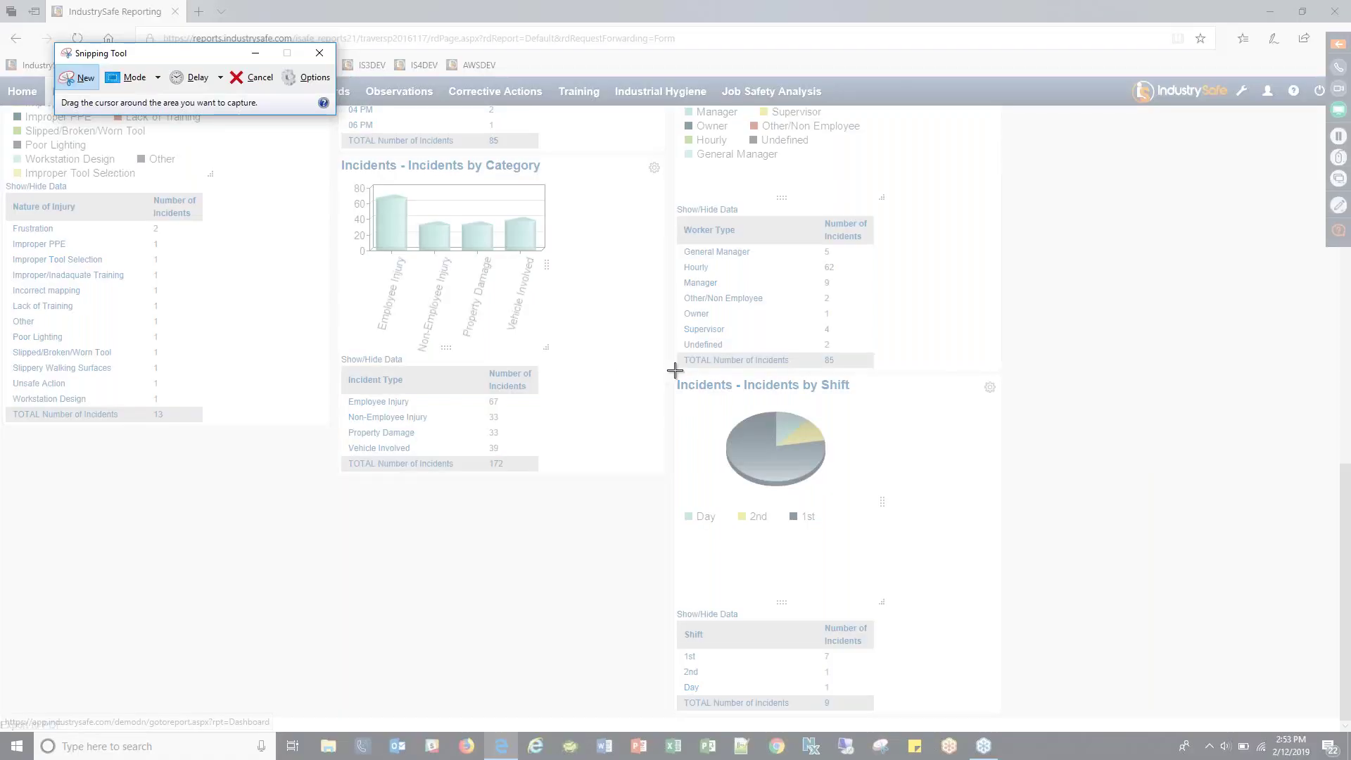
{"action": "left_click_drag", "start_coordinate": [676, 371], "coordinate": [1007, 716]}
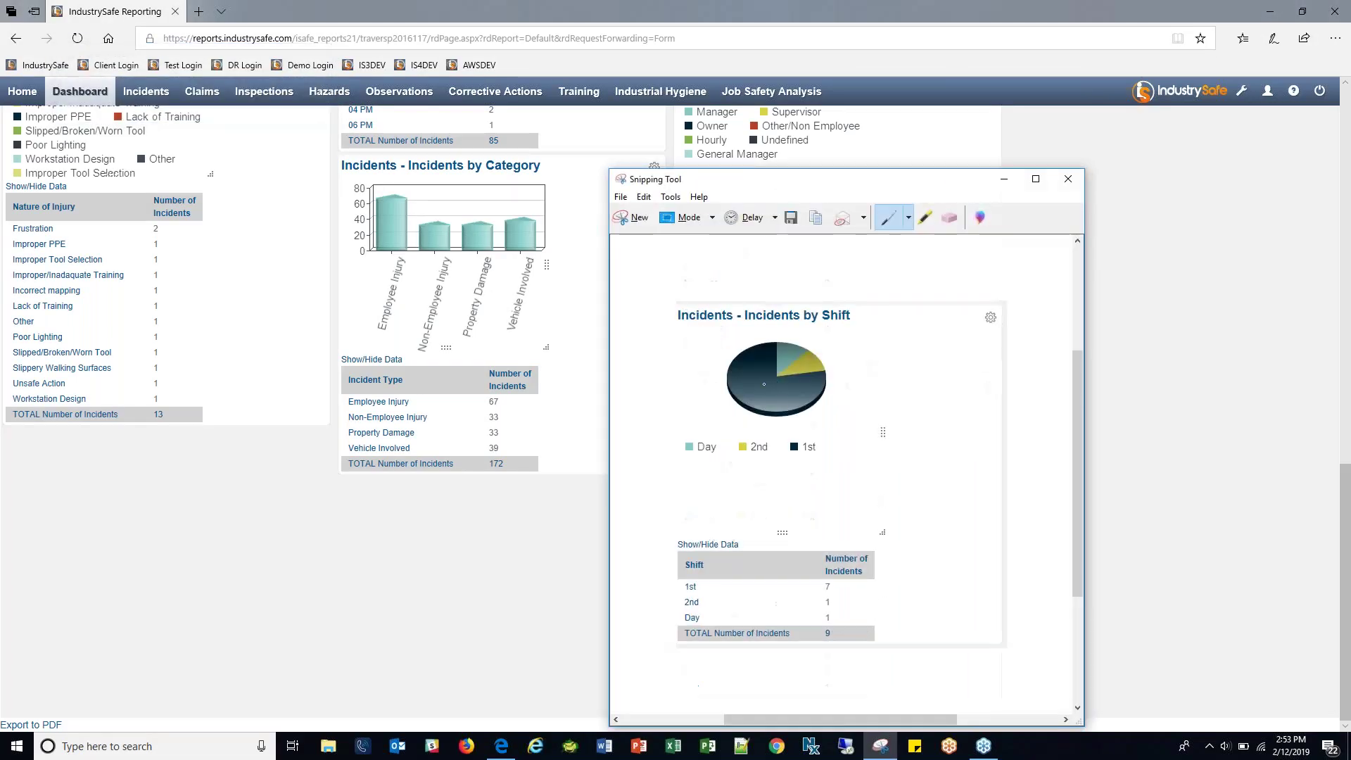
{"action": "mouse_move", "coordinate": [788, 384]}
{"action": "left_mouse_down"}
{"action": "mouse_move", "coordinate": [777, 418]}
{"action": "mouse_move", "coordinate": [928, 412]}
{"action": "mouse_move", "coordinate": [777, 419]}
{"action": "mouse_move", "coordinate": [838, 457]}
{"action": "left_mouse_up"}
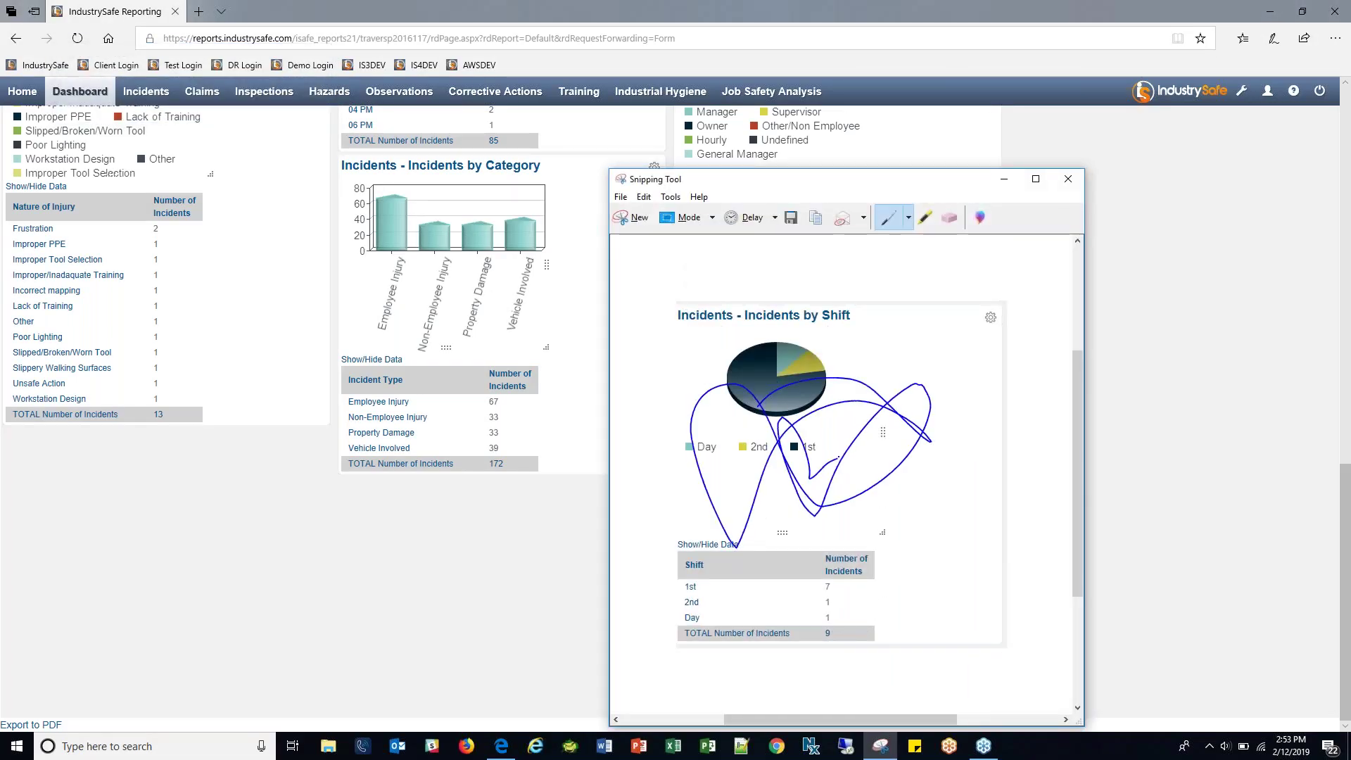
Close the snip without saving and reload the IndustrySafe dashboard.
{"action": "left_click", "coordinate": [1067, 178]}
{"action": "left_click", "coordinate": [906, 463]}
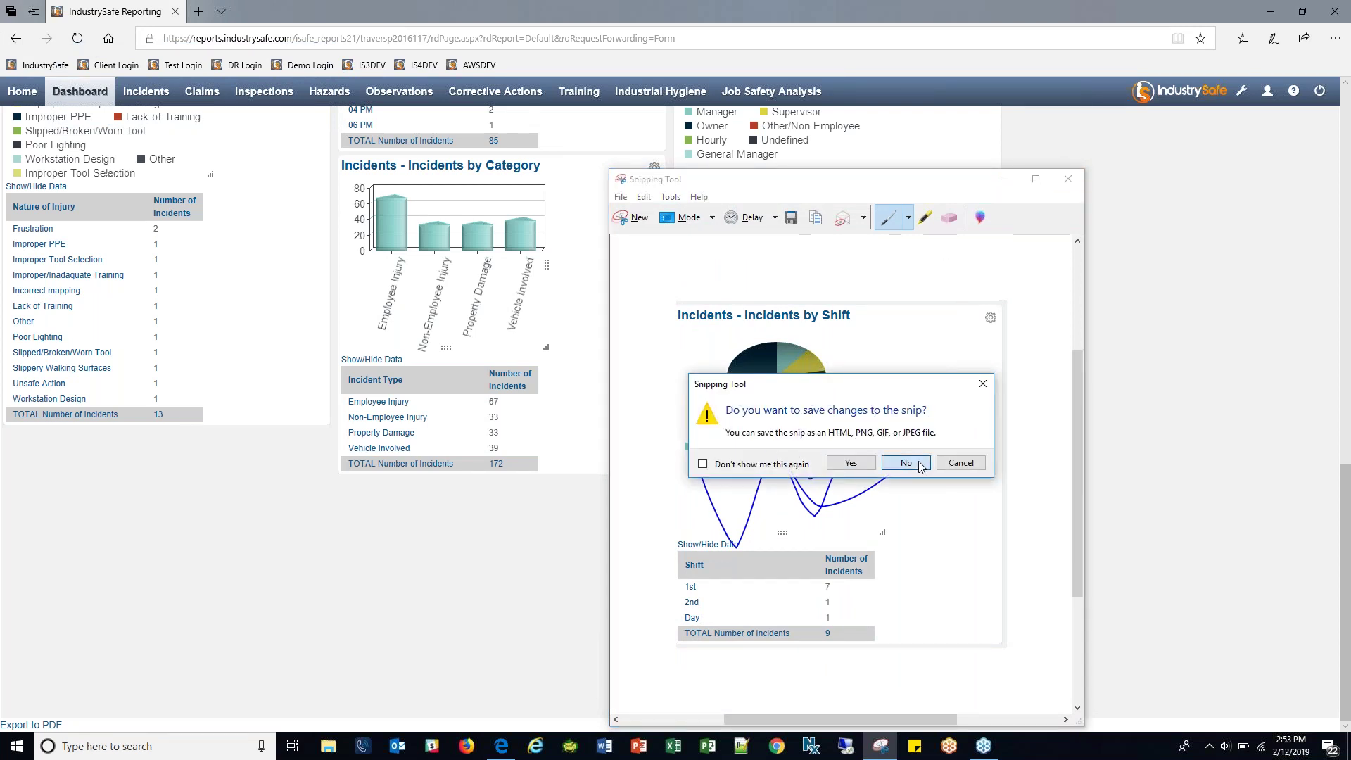
{"action": "scroll", "coordinate": [542, 515], "scroll_direction": "up", "scroll_amount": 8}
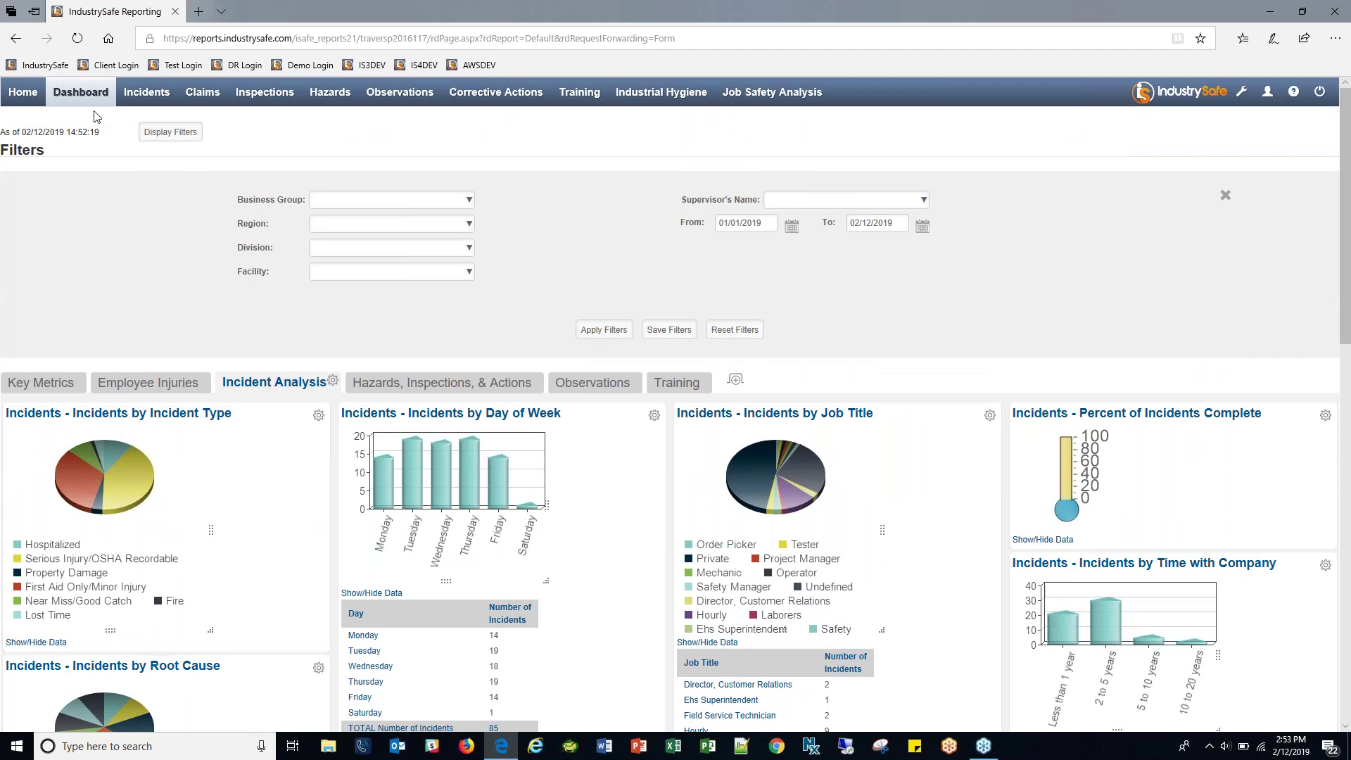
{"action": "left_click", "coordinate": [78, 97]}
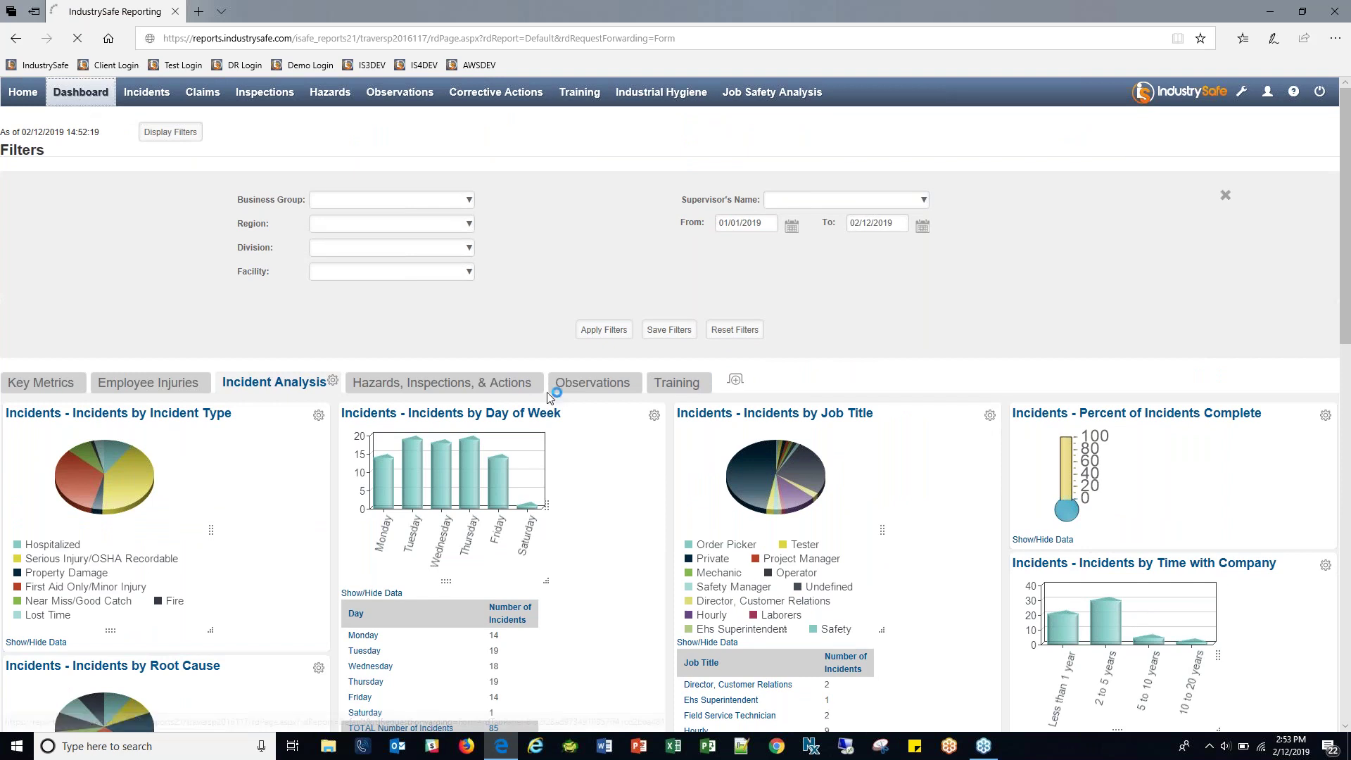